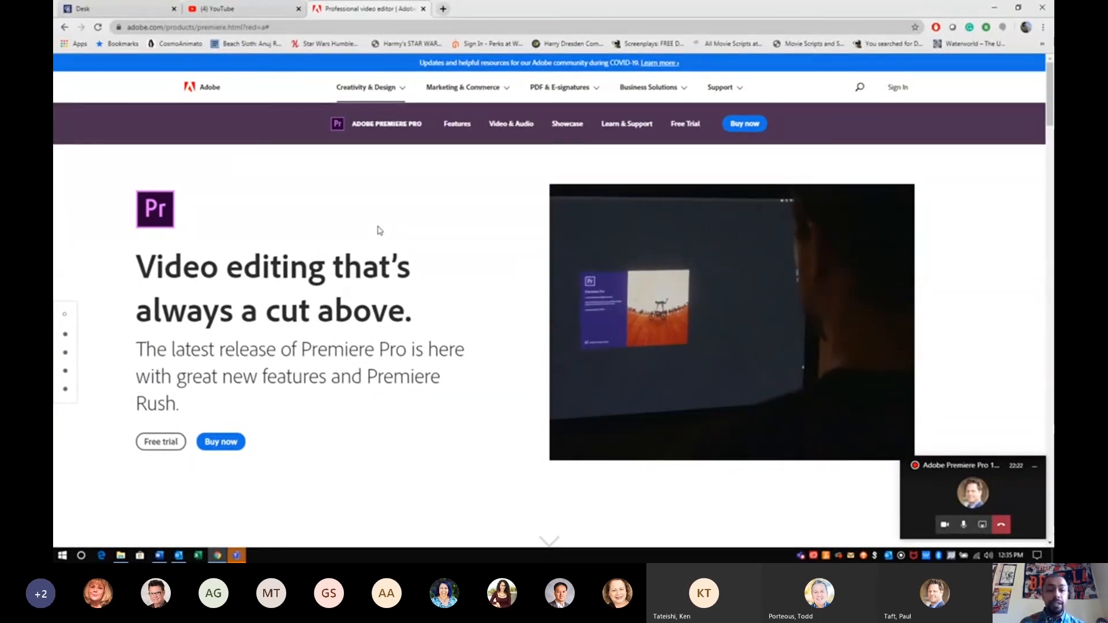
# Review the Premiere Pro free trial plans for individuals and businesses on the Adobe product page, and close the plan pop-up.
pyautogui.scroll(-3, 379, 231)
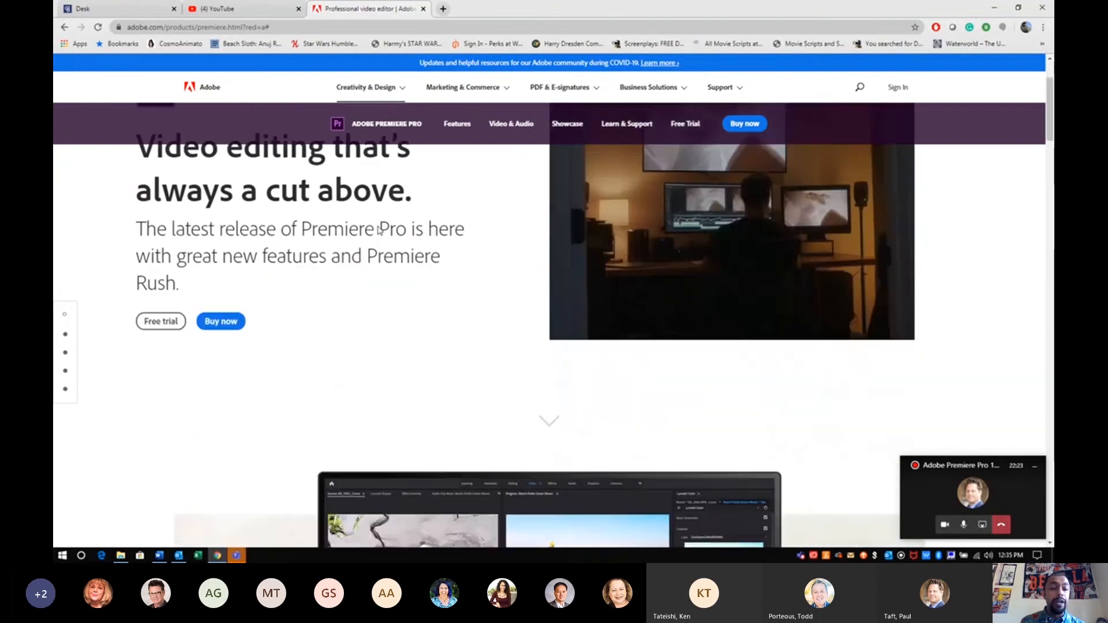
pyautogui.click(151, 299)
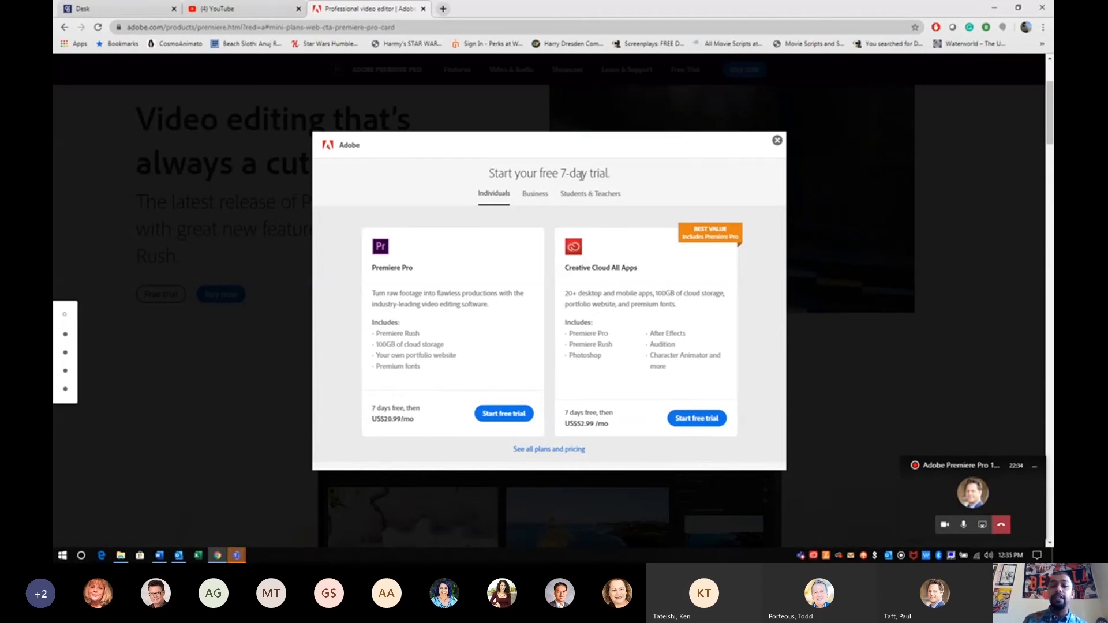
pyautogui.click(528, 197)
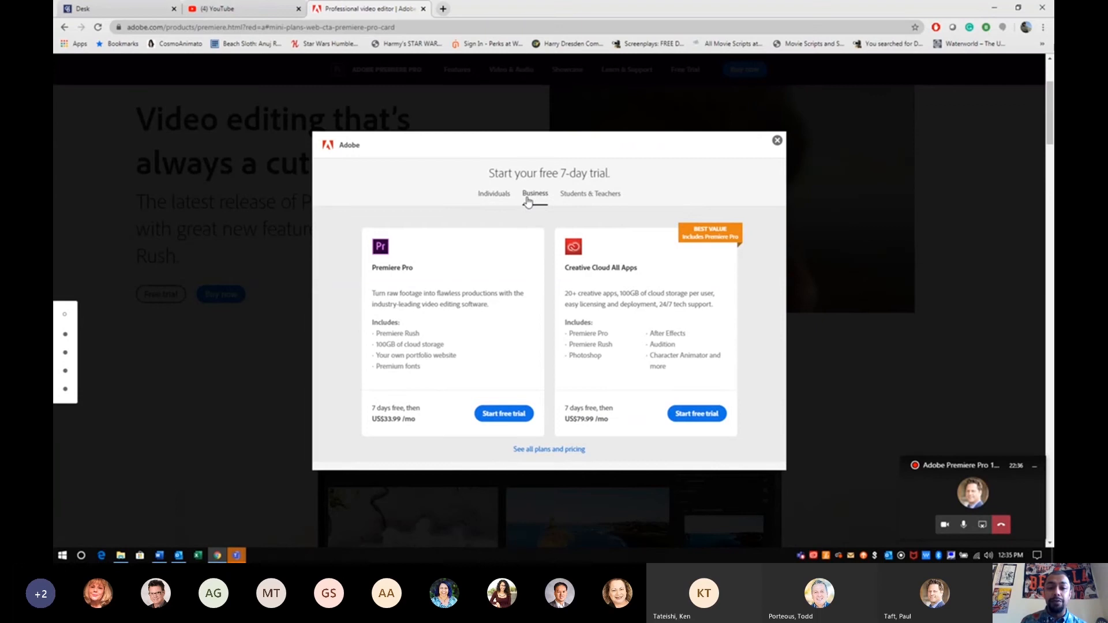
pyautogui.click(751, 157)
pyautogui.scroll(-5, 501, 250)
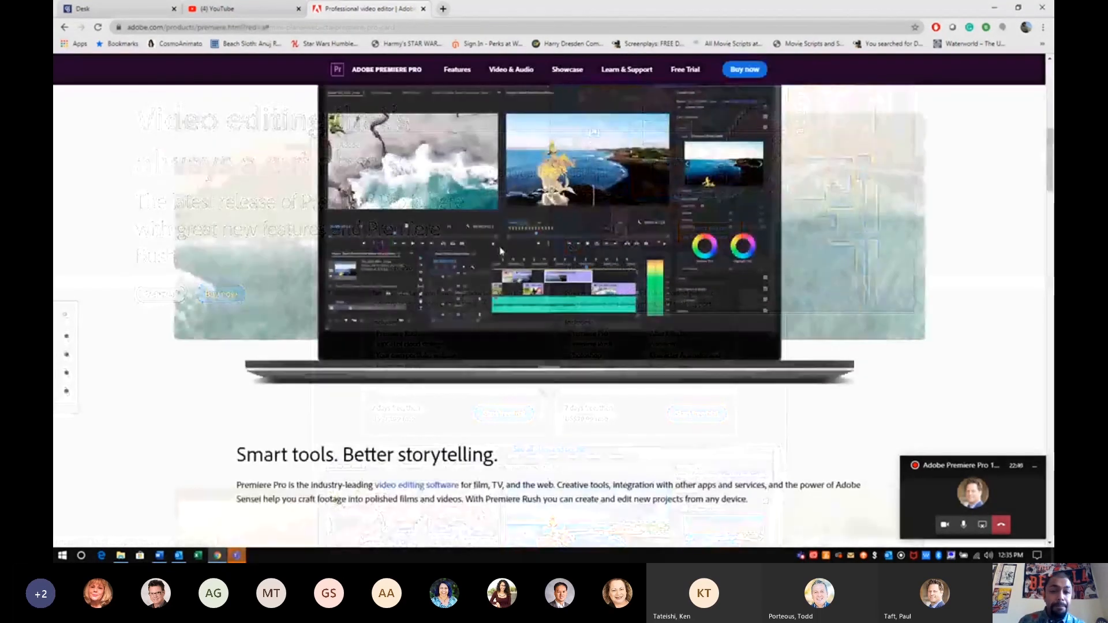
pyautogui.scroll(5, 501, 250)
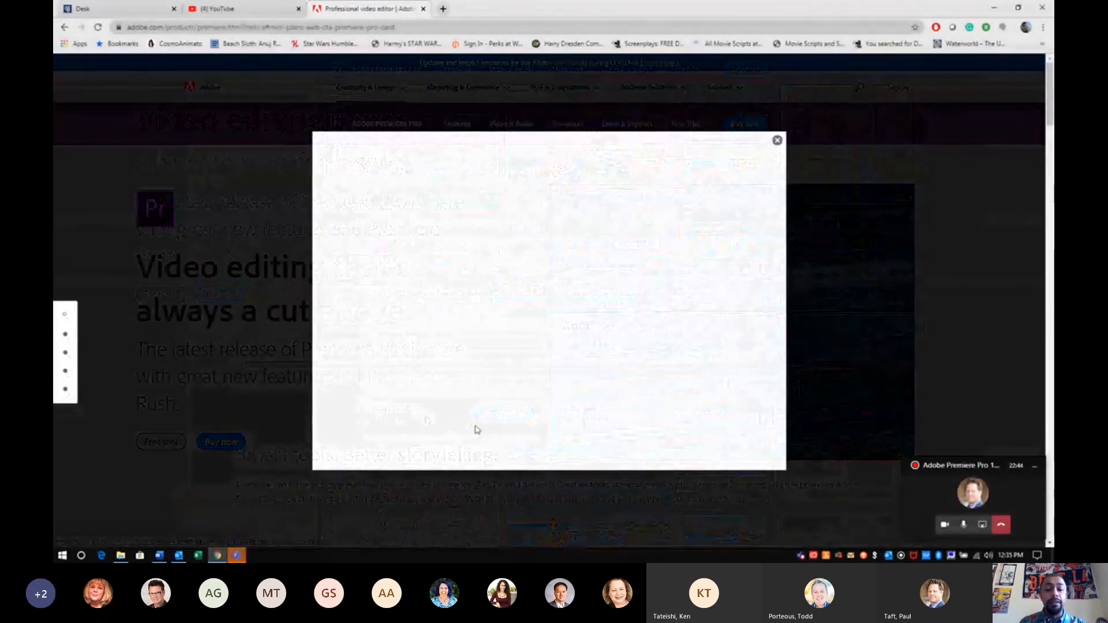
pyautogui.click(777, 140)
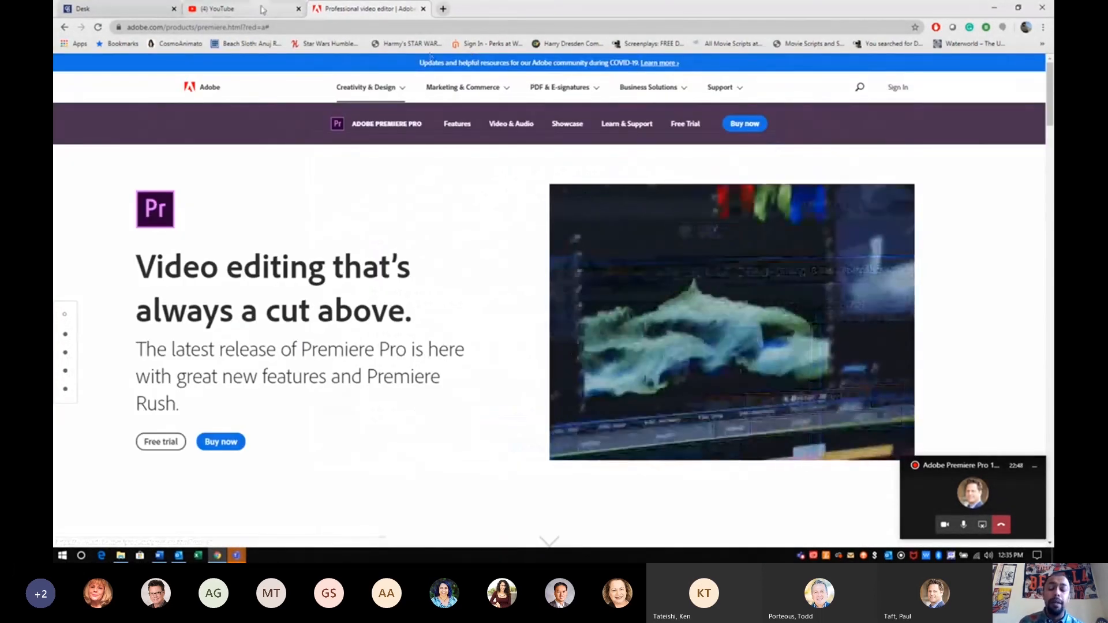
# Open the Audio Library from YouTube Studio, browse its free music tracks, and close the library page.
pyautogui.click(263, 9)
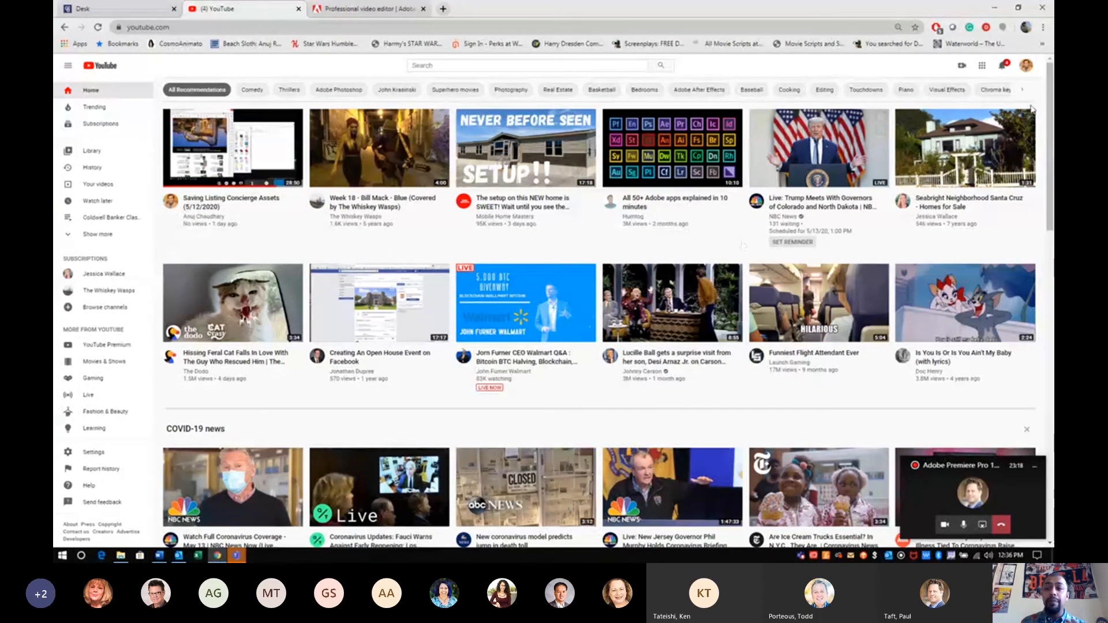
pyautogui.click(1022, 69)
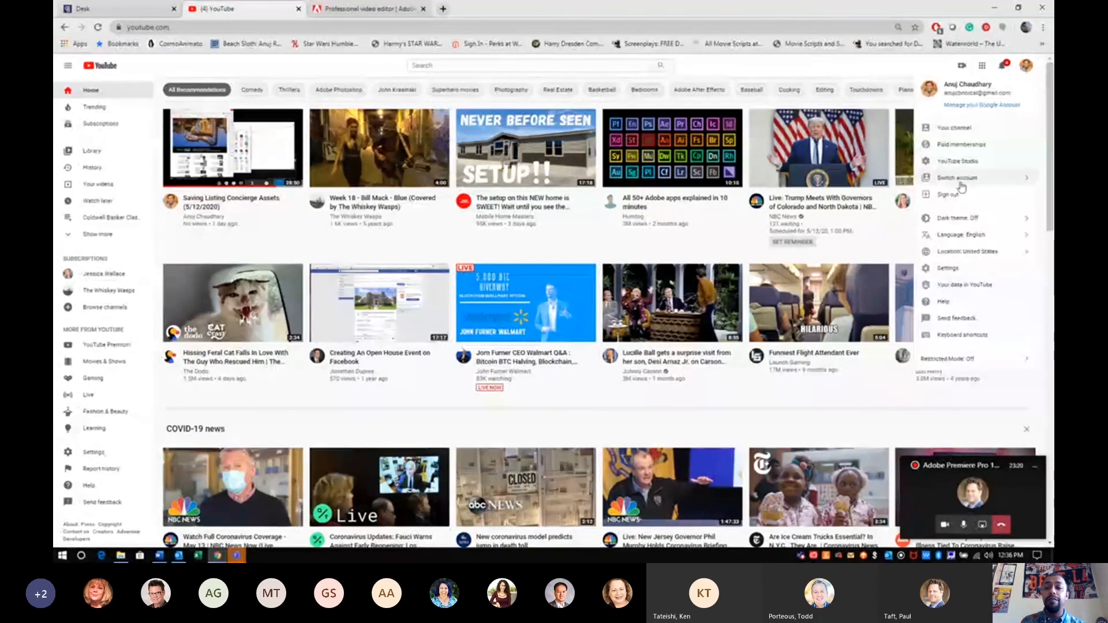
pyautogui.click(962, 163)
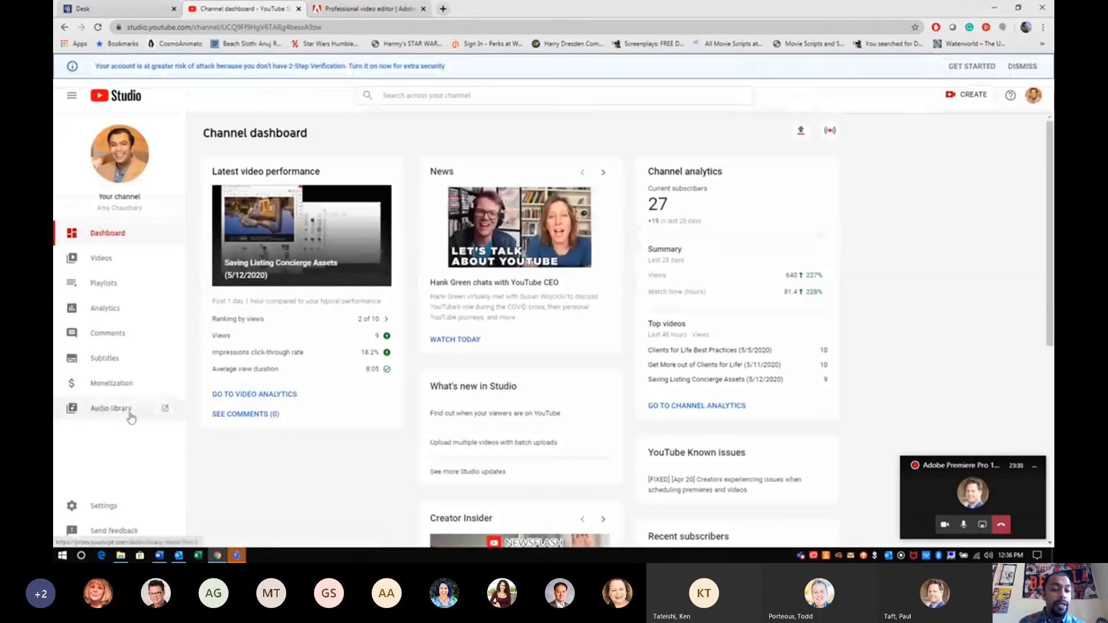
pyautogui.click(99, 410)
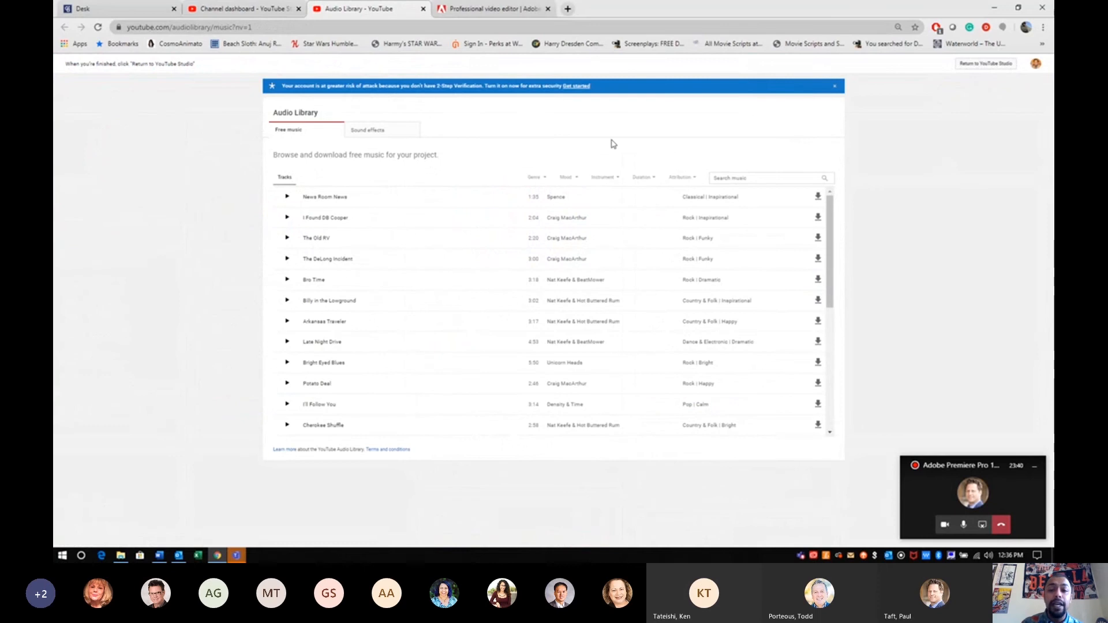
pyautogui.scroll(-5, 644, 301)
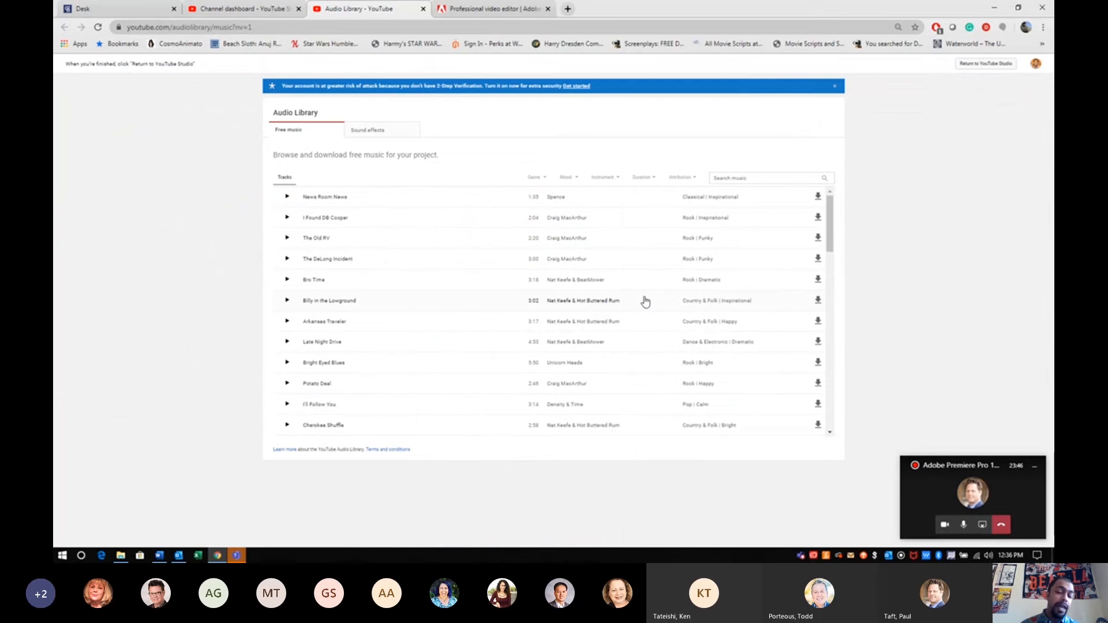
pyautogui.click(423, 10)
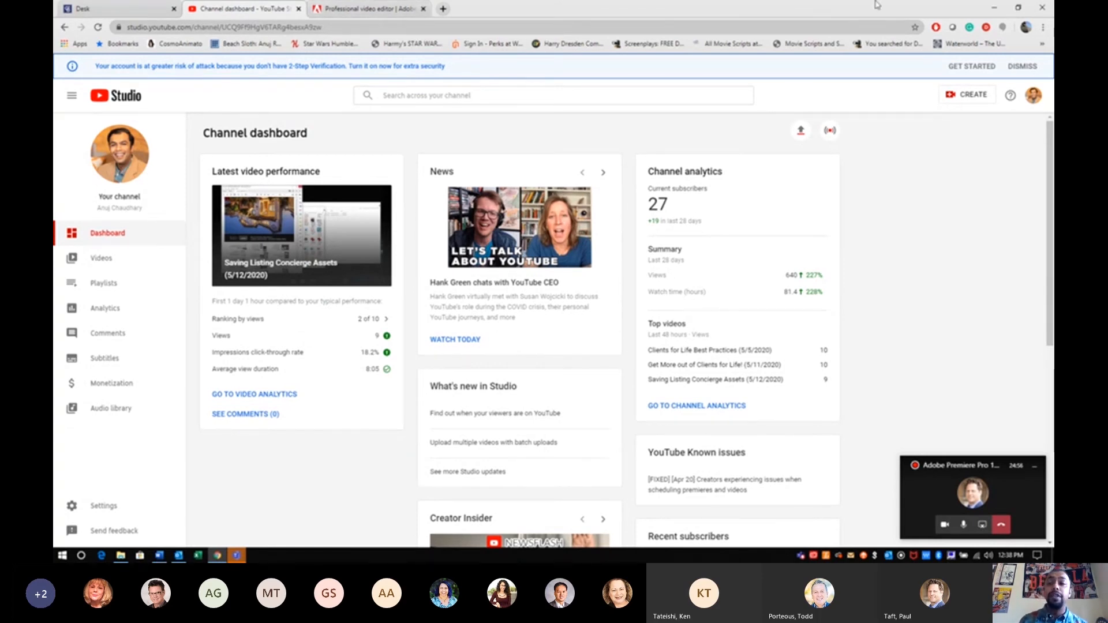
# Minimize the browser and the Word document to show the desktop.
pyautogui.click(994, 8)
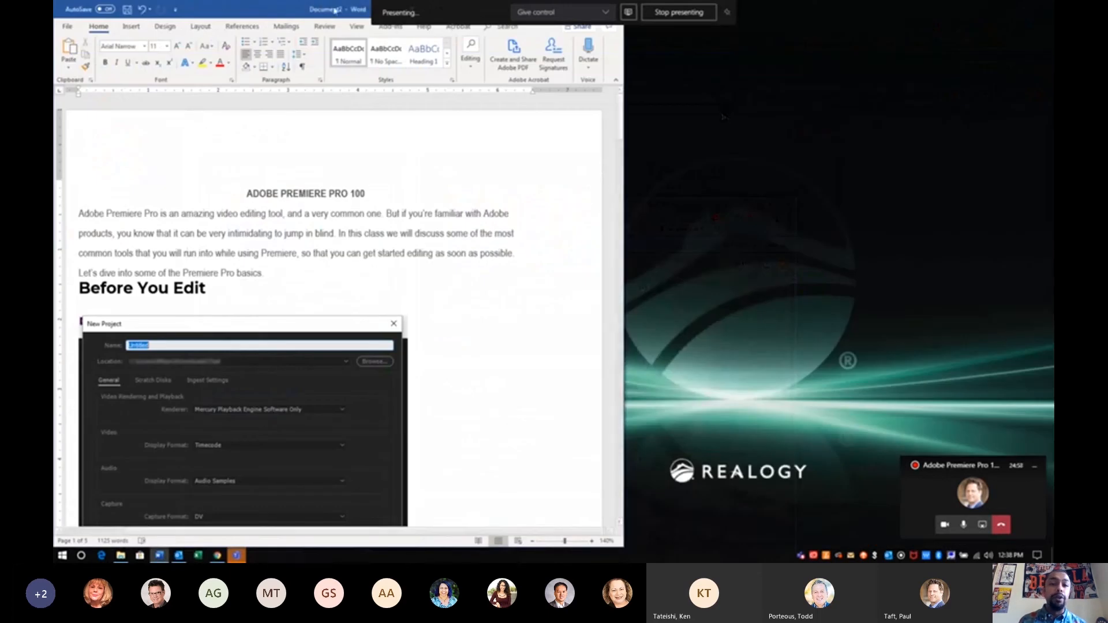
pyautogui.click(563, 9)
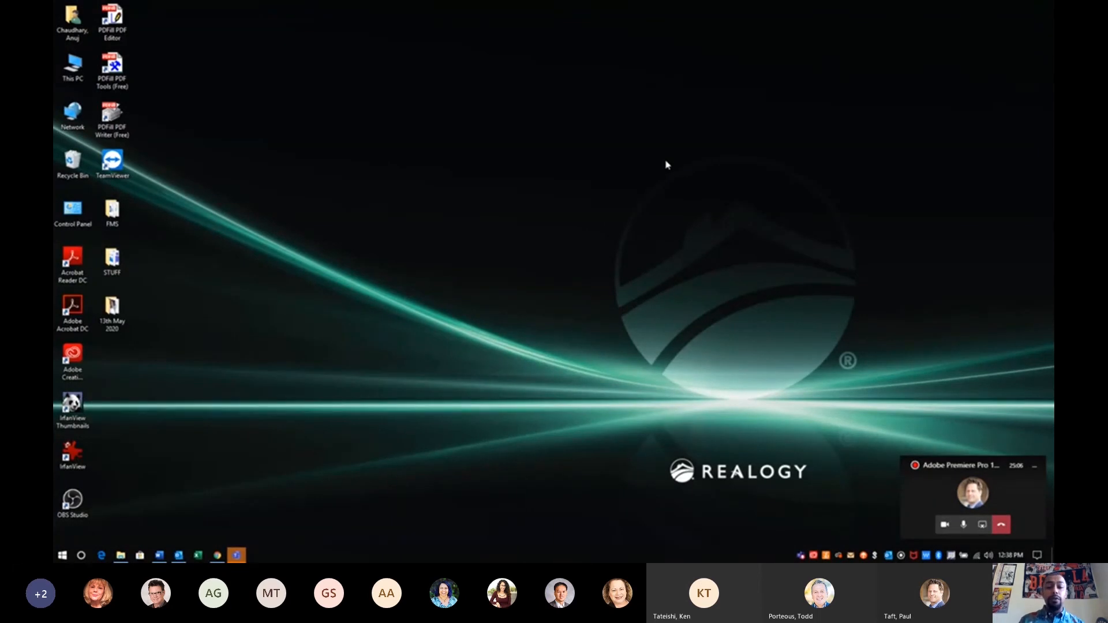
pyautogui.click(981, 526)
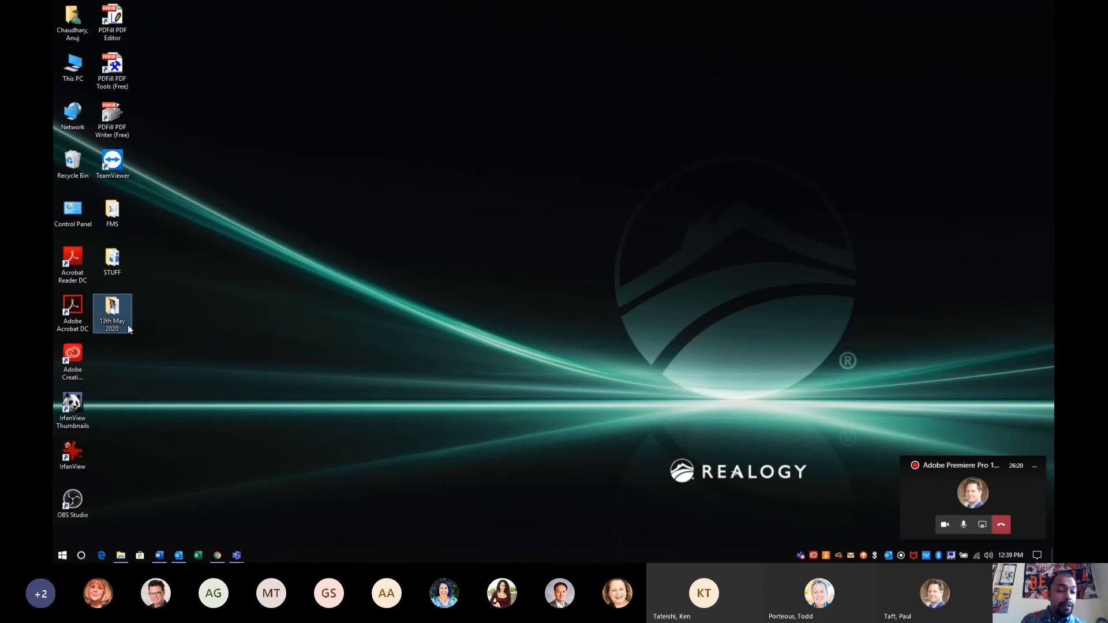
# Create a desktop folder named Marketing Videos and move the 13th May 2020 folder into it.
pyautogui.moveTo(113, 322)
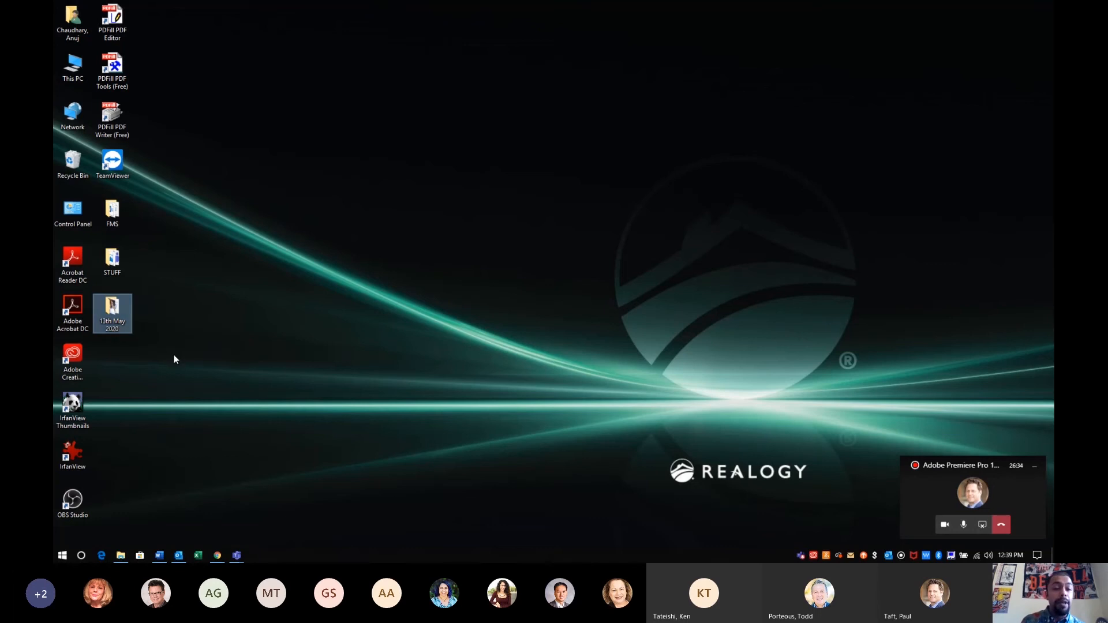
pyautogui.rightClick(192, 339)
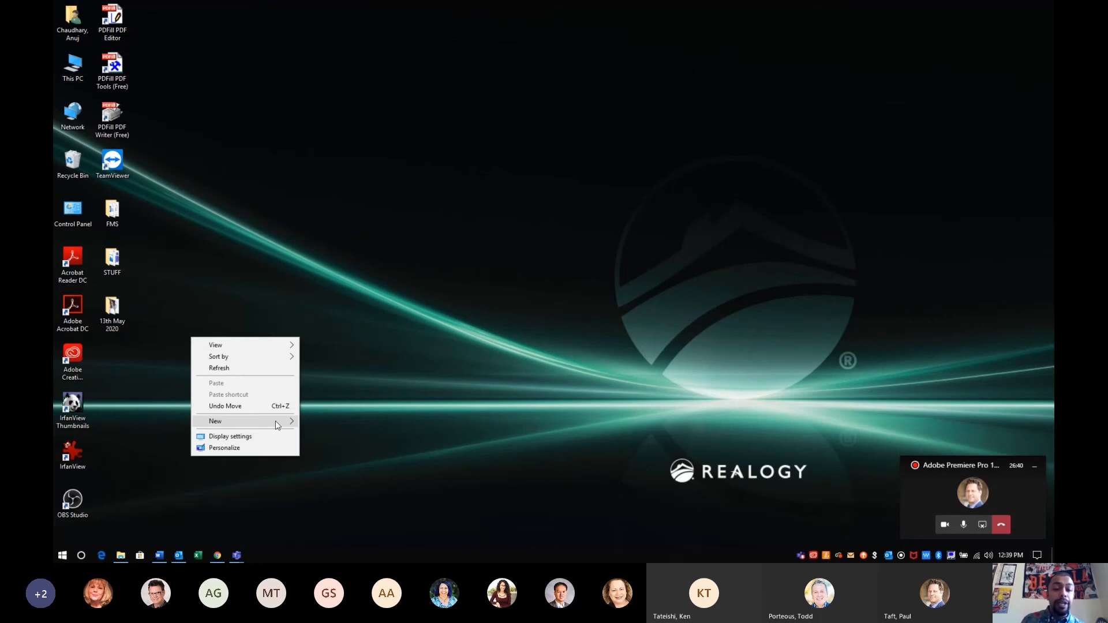
pyautogui.moveTo(275, 423)
pyautogui.click(399, 282)
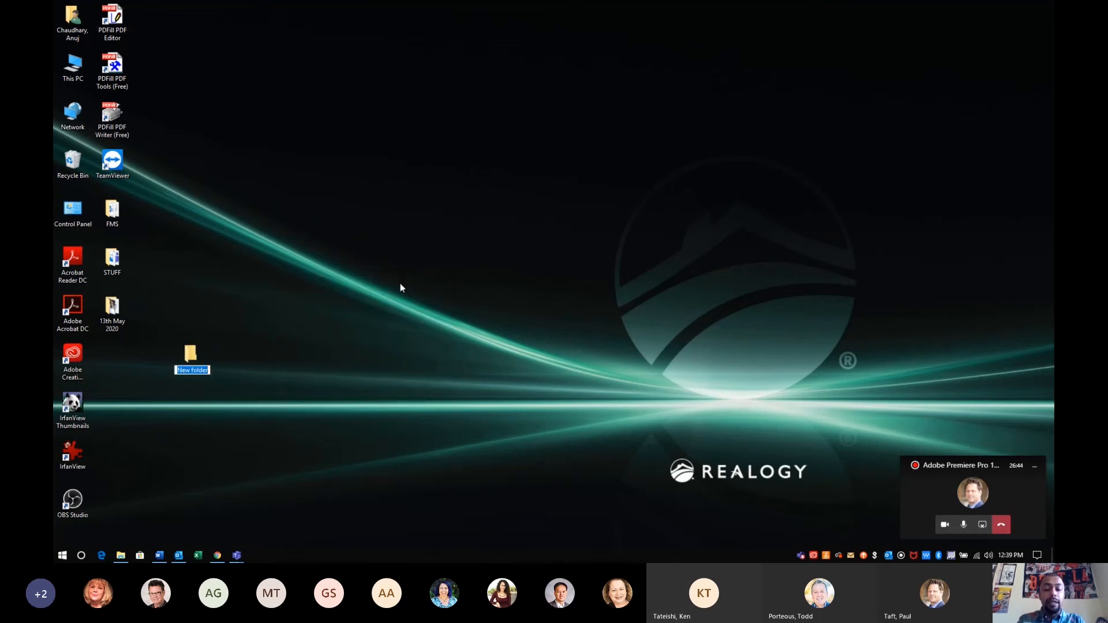
pyautogui.write('Marketing L')
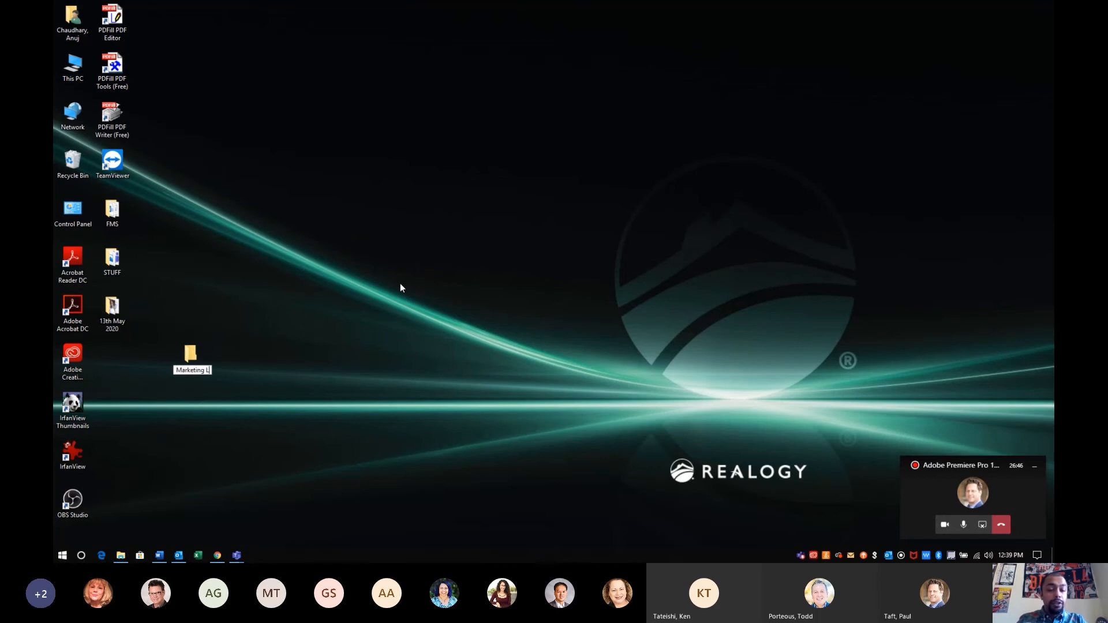
pyautogui.press('BackSpace')
pyautogui.write('Videos')
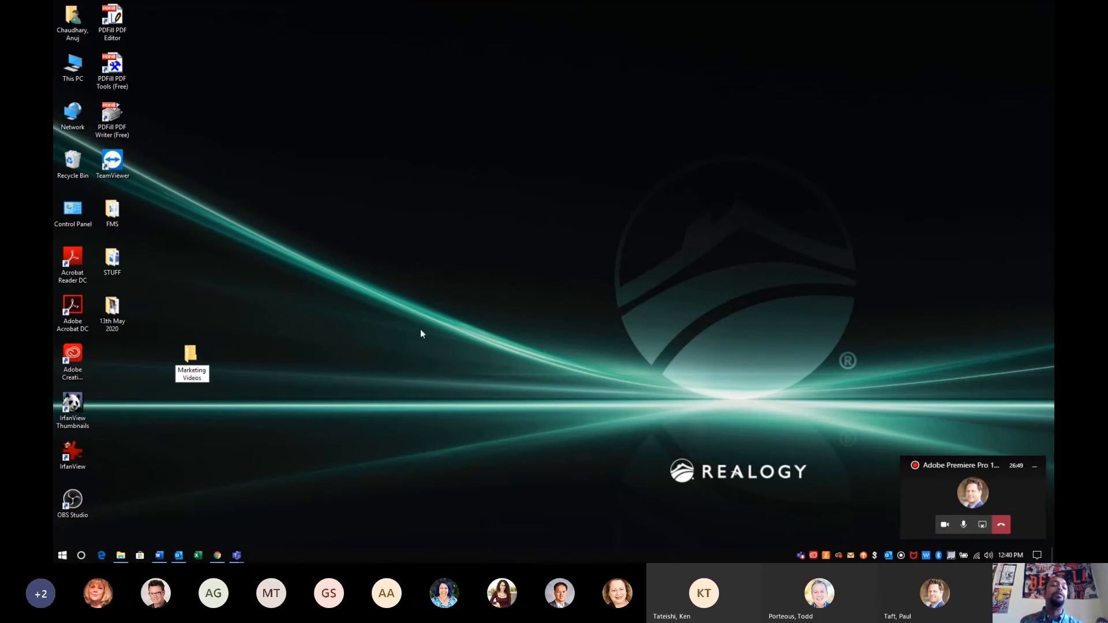
pyautogui.press('Return')
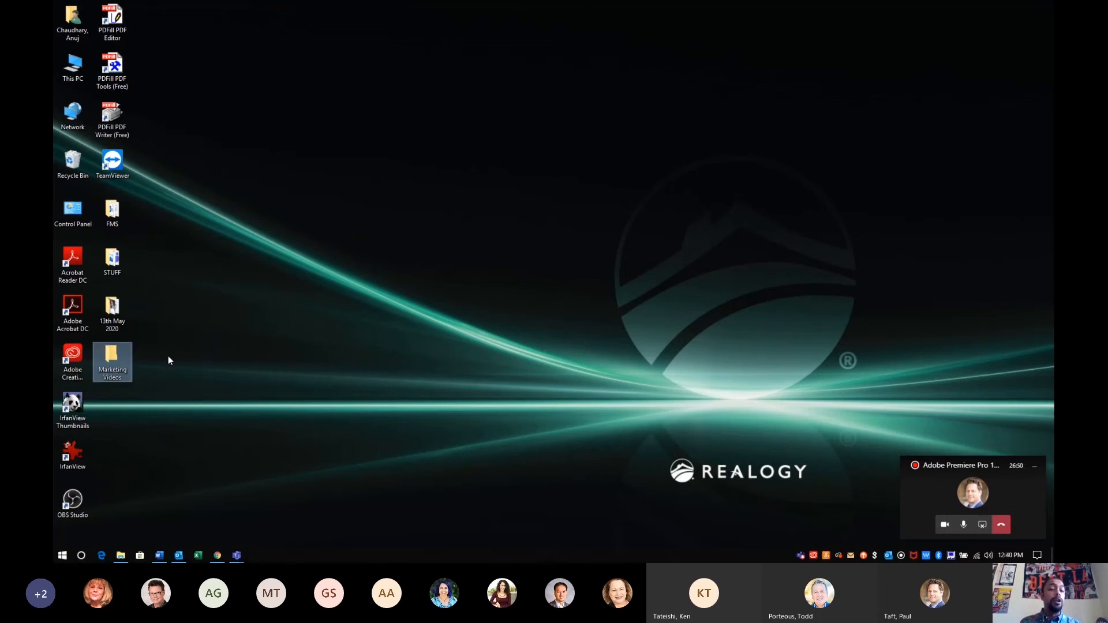
pyautogui.moveTo(109, 314); pyautogui.dragTo(116, 354)
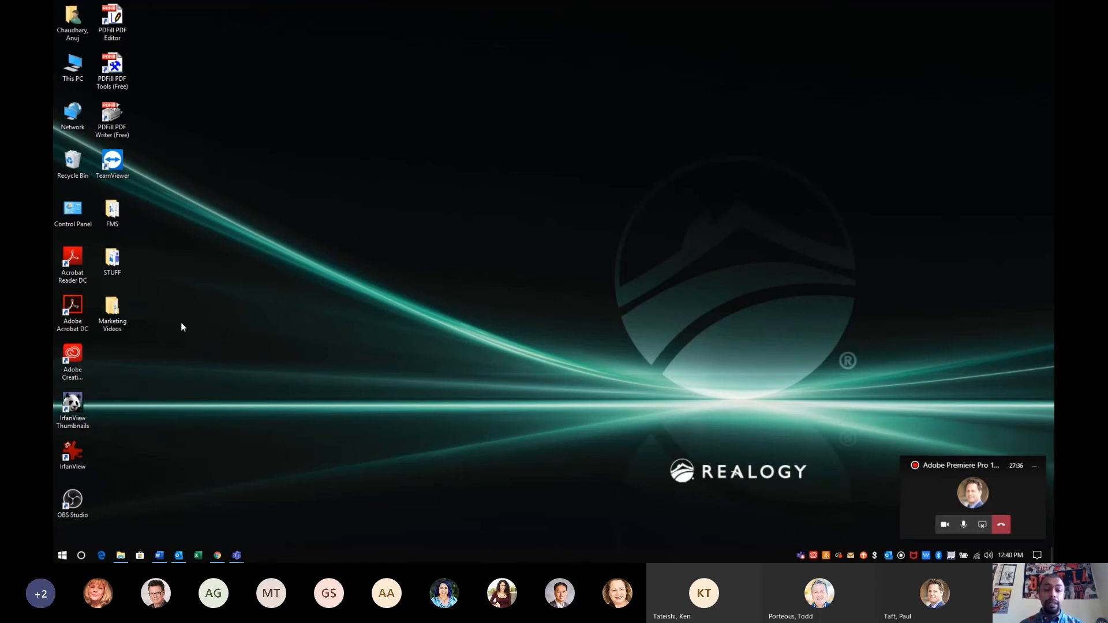
# Open the 13th May 2020 folder inside Marketing Videos and go through its logo, music and video files.
pyautogui.click(123, 311)
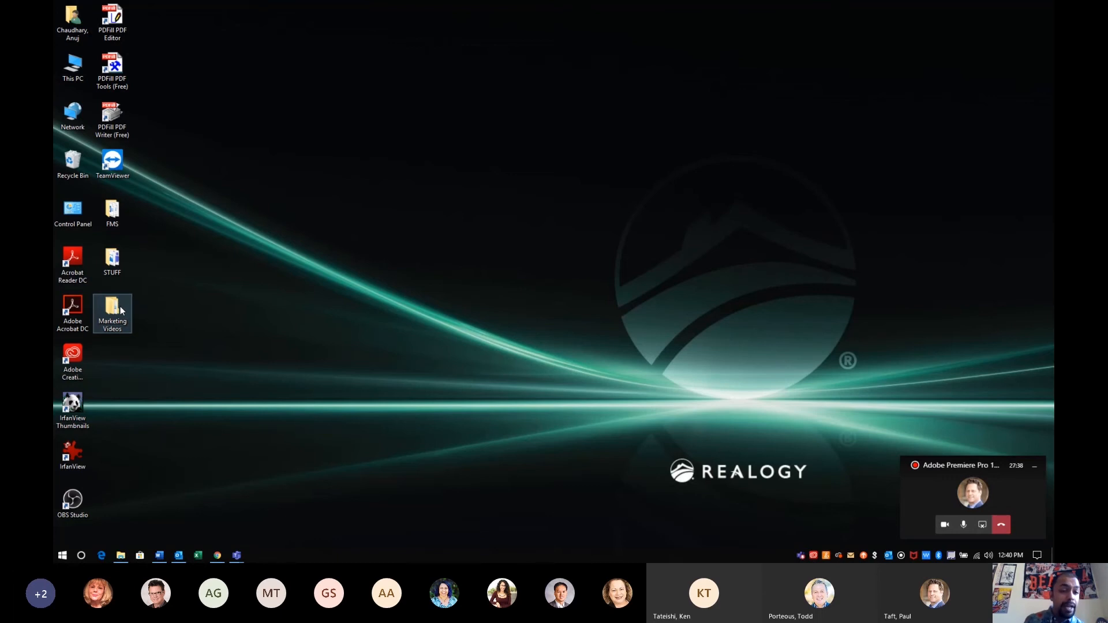
pyautogui.doubleClick(123, 311)
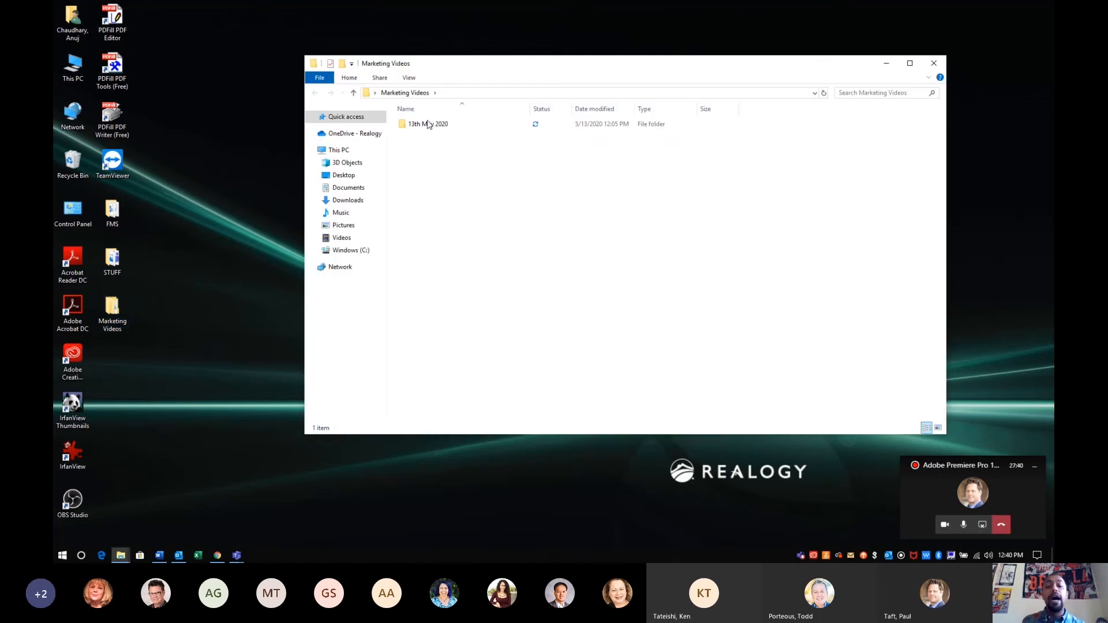
pyautogui.doubleClick(430, 124)
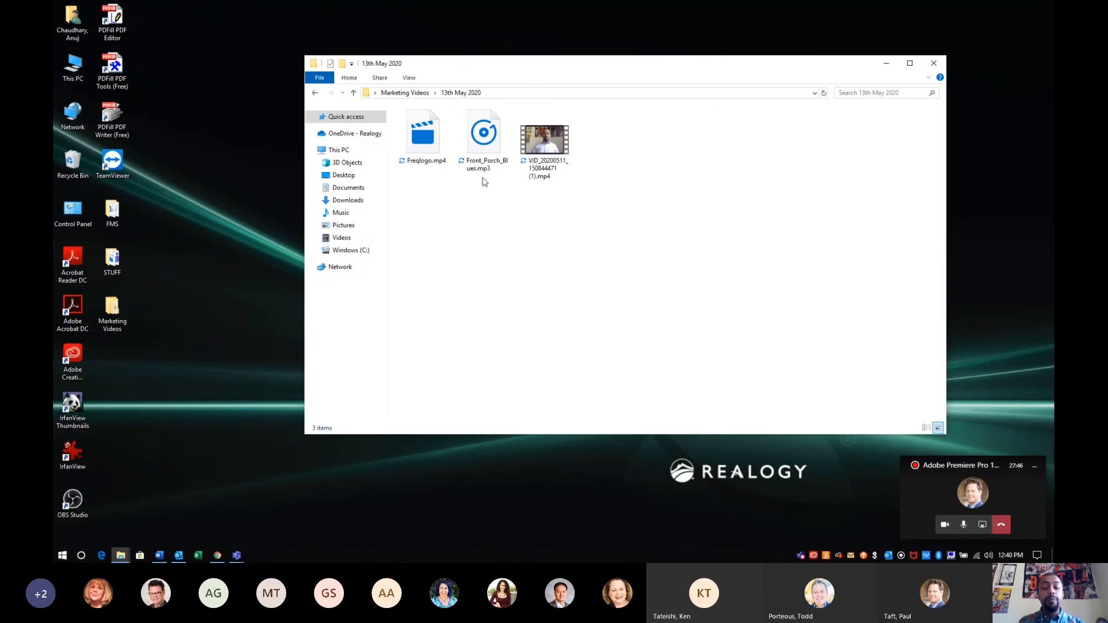
pyautogui.click(422, 141)
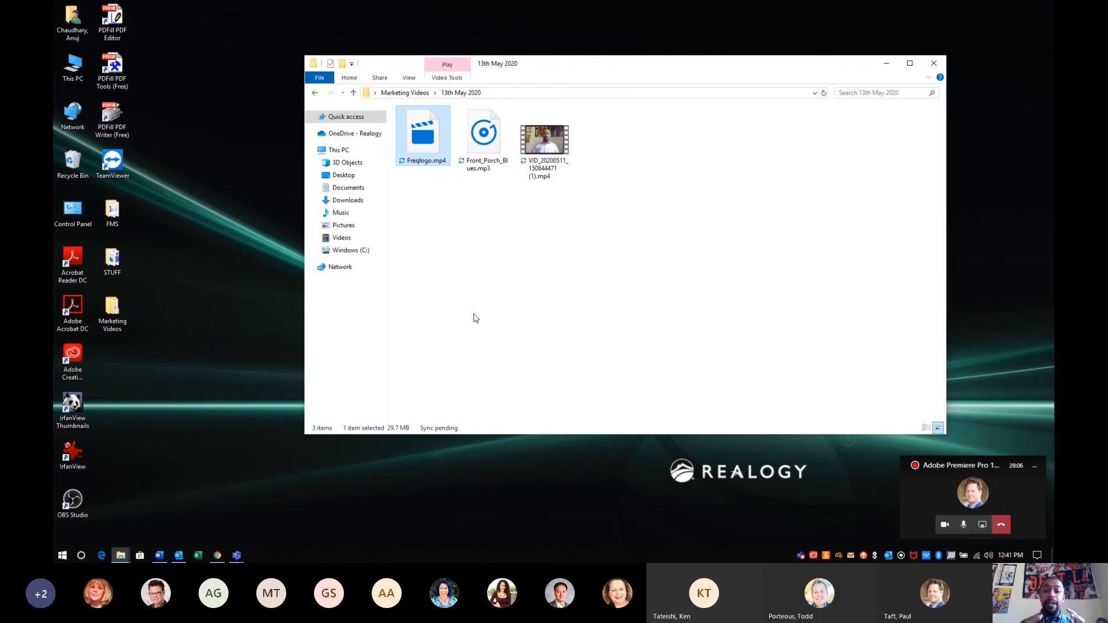
pyautogui.click(493, 150)
pyautogui.click(551, 156)
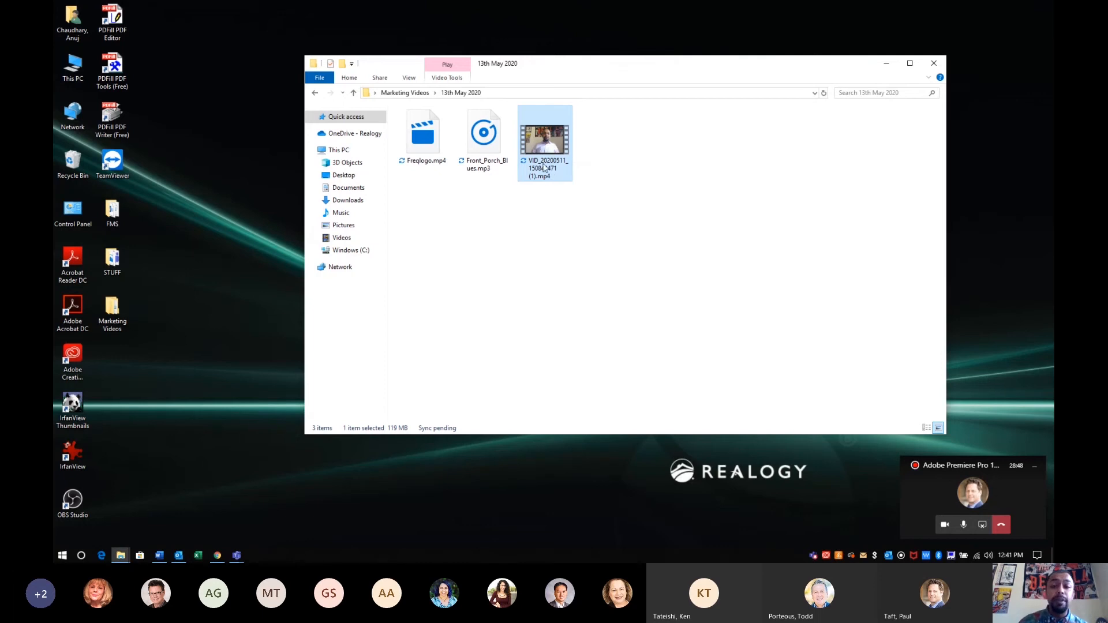
# Rename the VID_20200511 video file as Clients for Life MAY and close the folder window.
pyautogui.moveTo(543, 166)
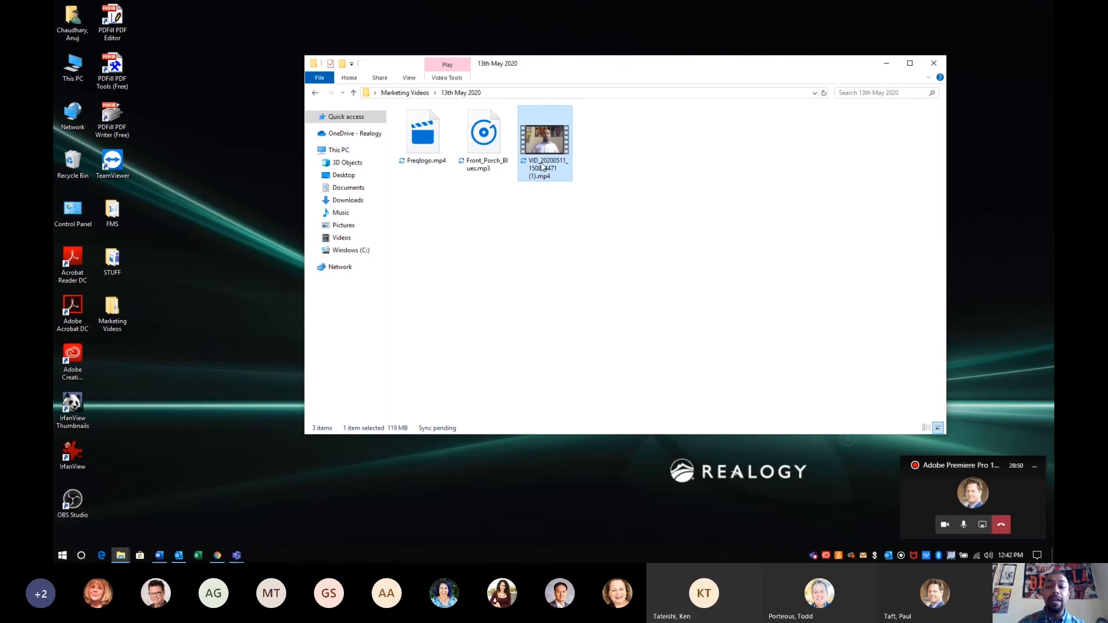
pyautogui.rightClick(543, 166)
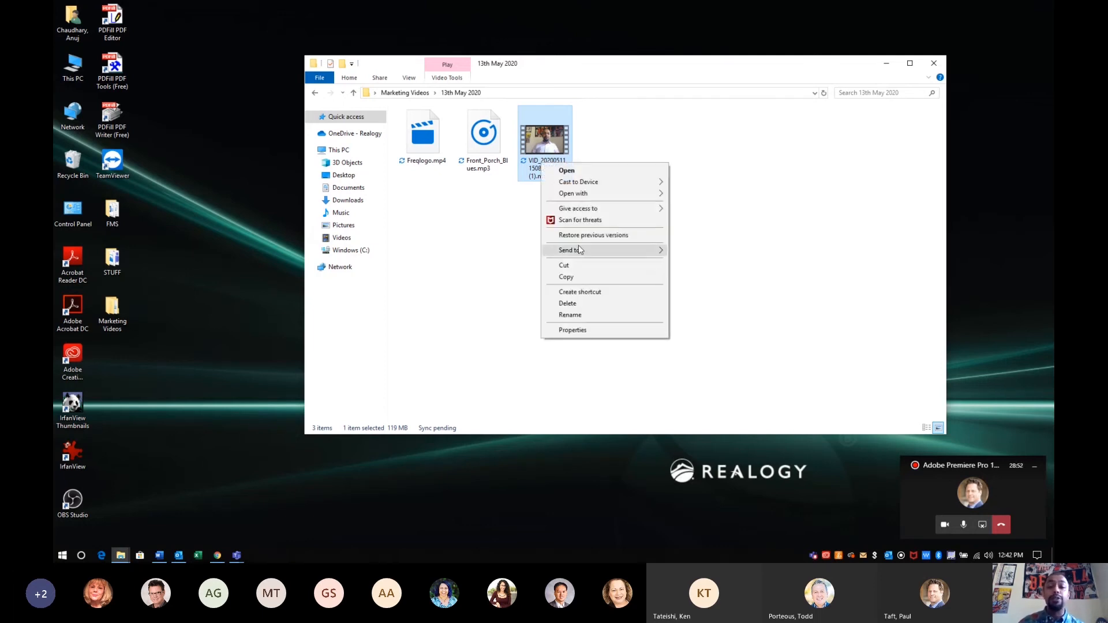
pyautogui.click(584, 315)
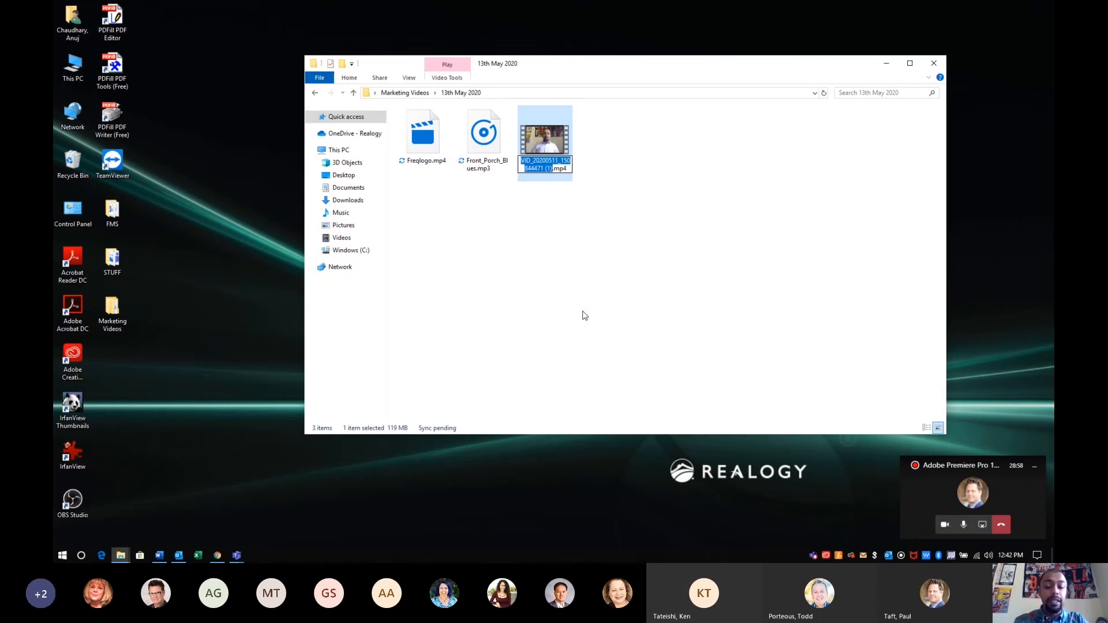
pyautogui.write('Clients for Li')
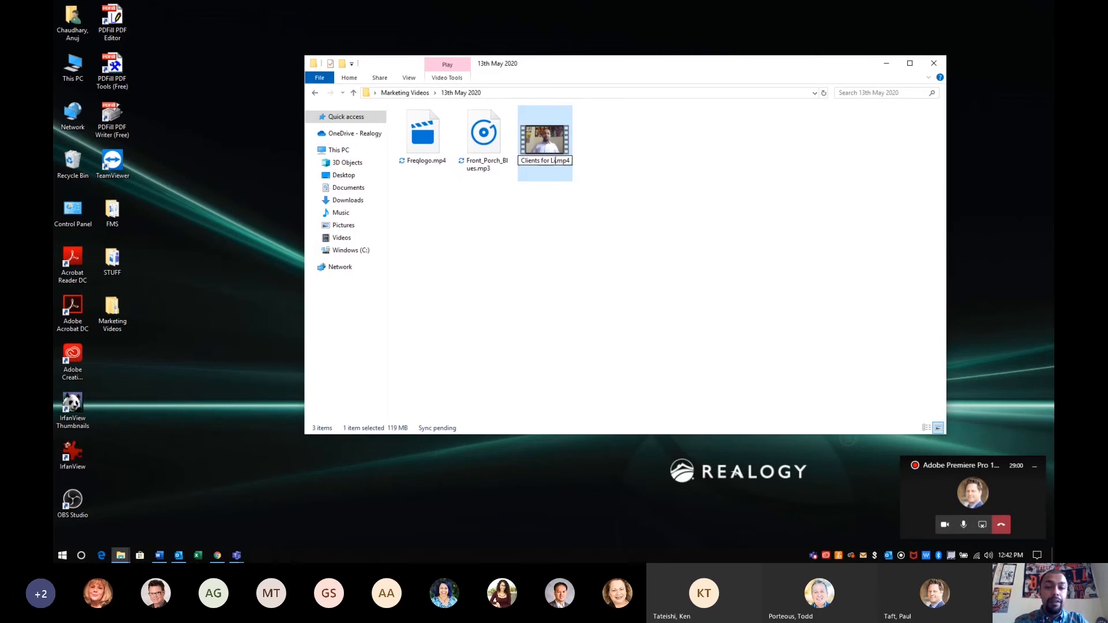
pyautogui.write('fe MAY')
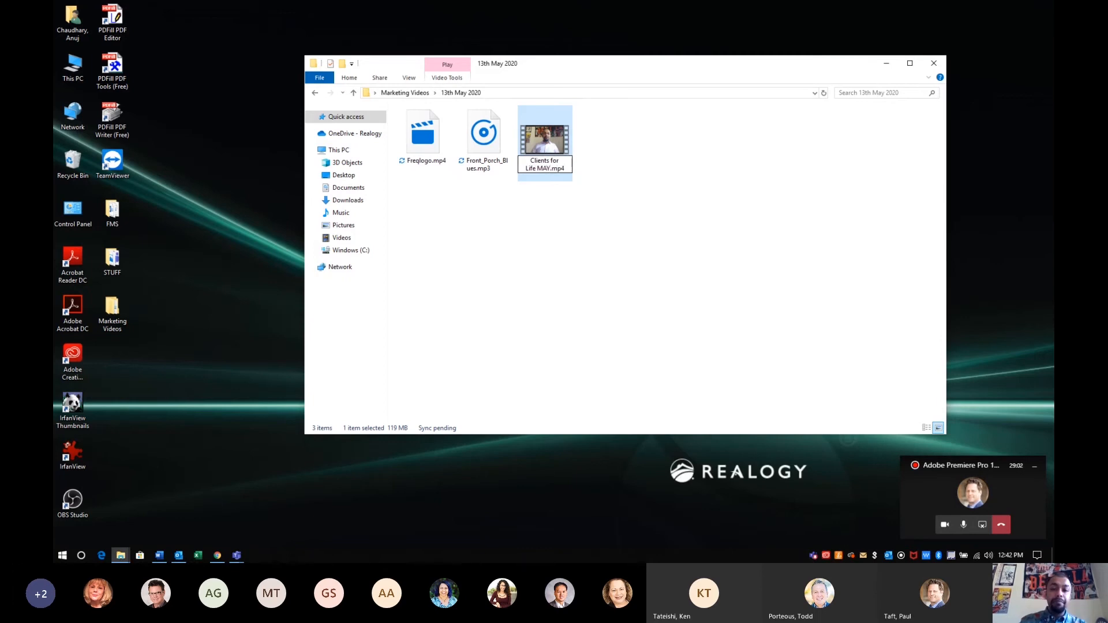
pyautogui.click(584, 314)
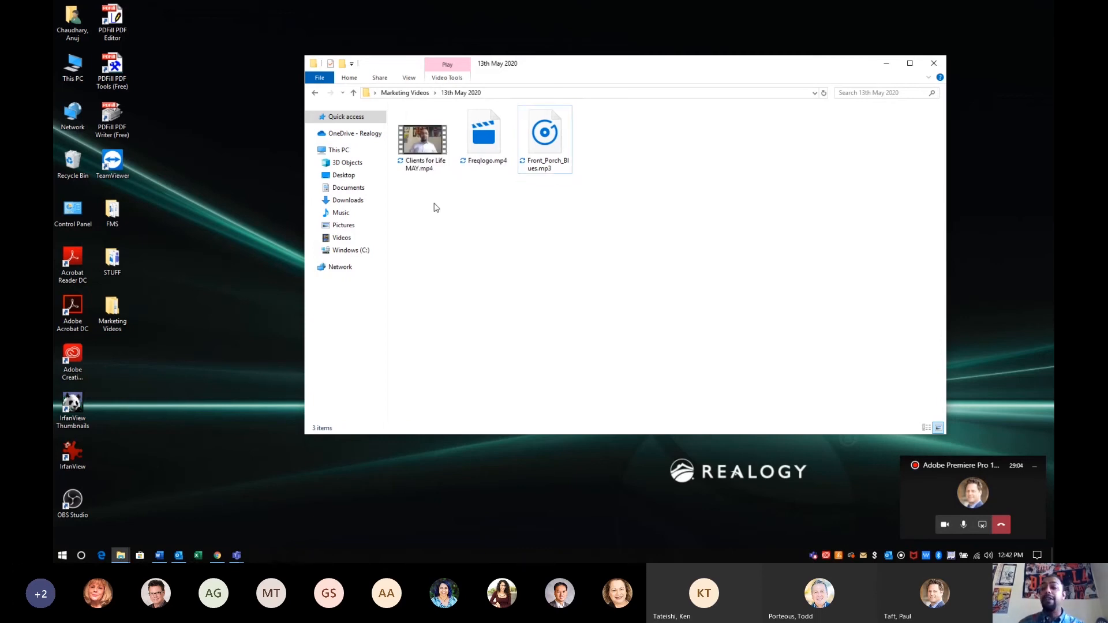
pyautogui.rightClick(426, 169)
pyautogui.click(432, 281)
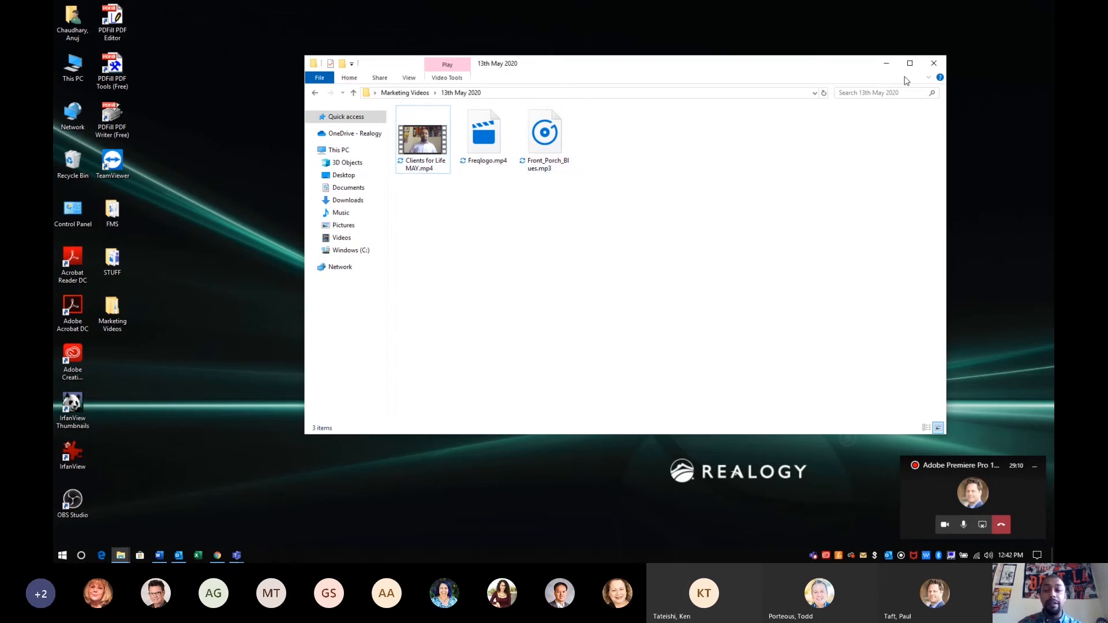
pyautogui.click(930, 65)
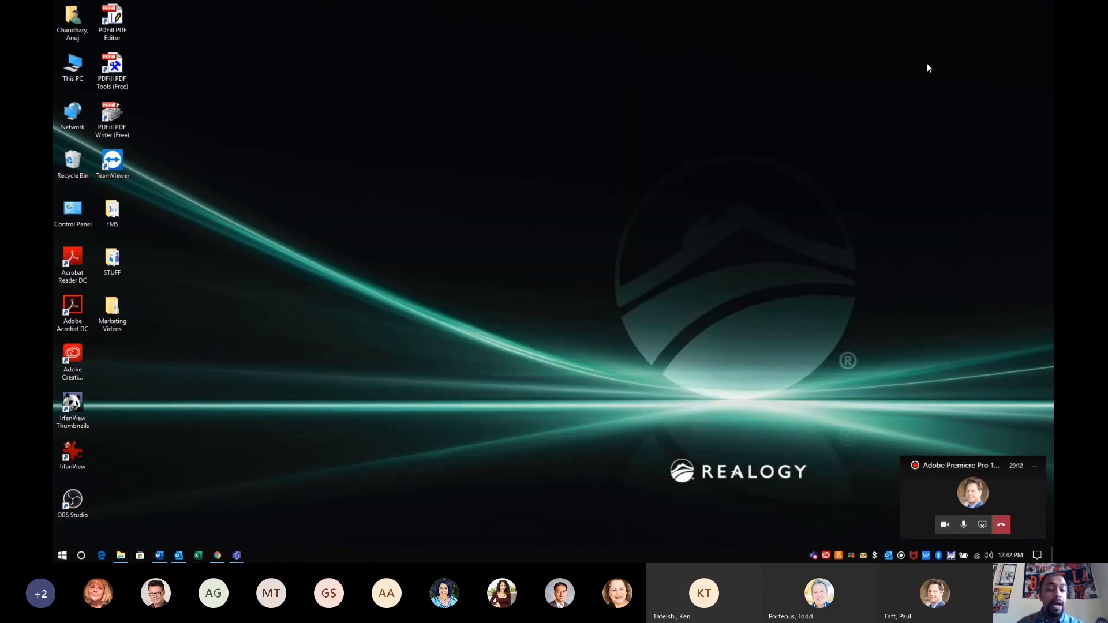
# Launch Adobe Premiere Pro 2020 and minimize the floating meeting call window.
pyautogui.click(62, 555)
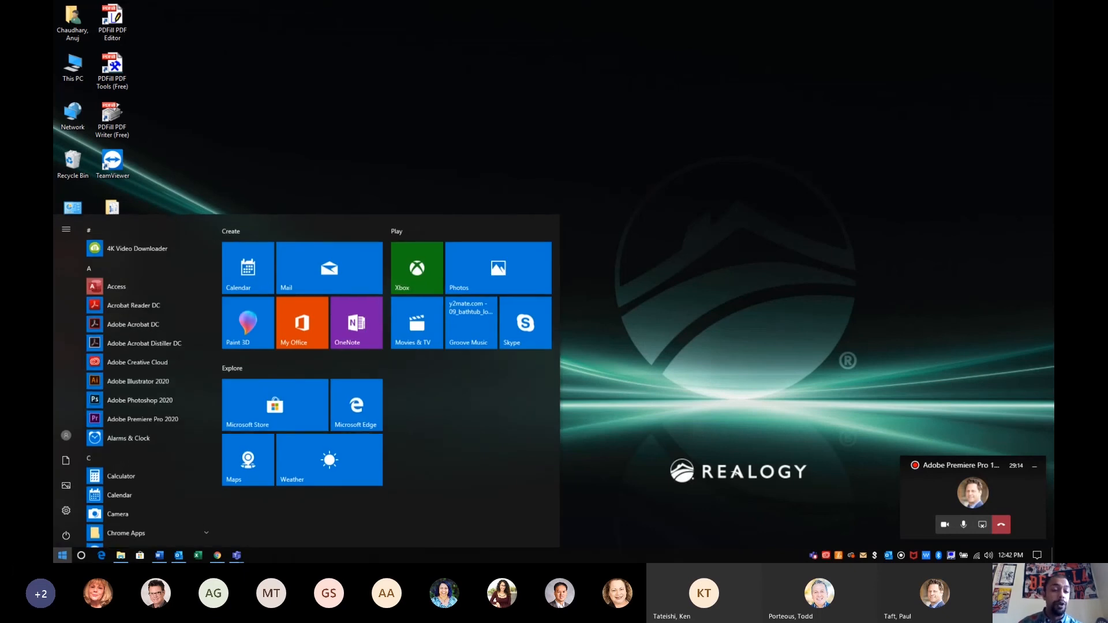
pyautogui.click(119, 414)
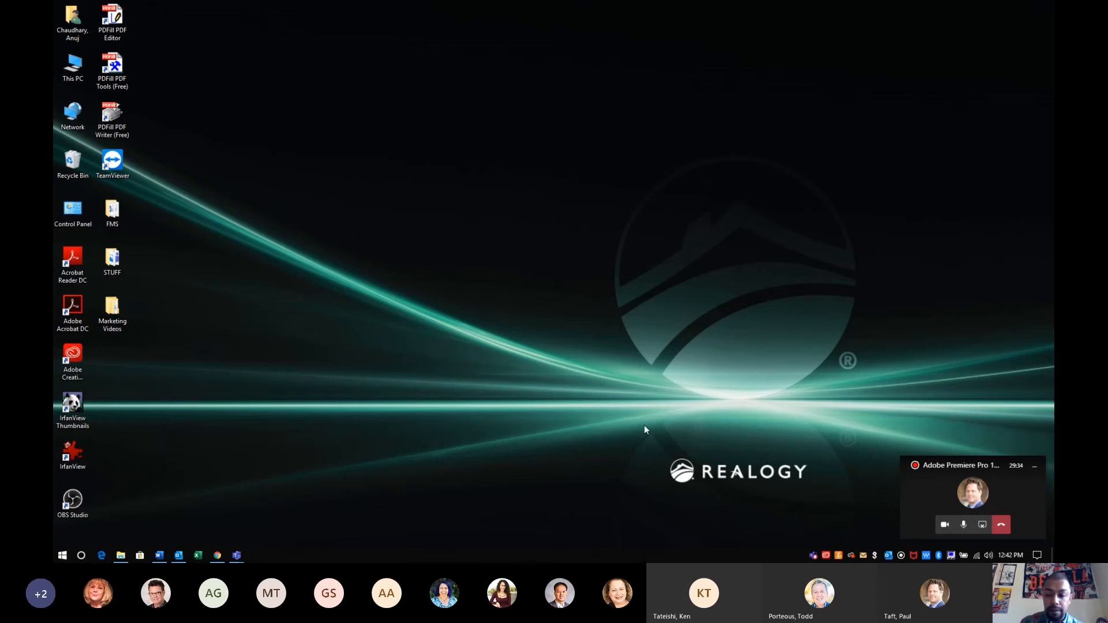
pyautogui.click(982, 525)
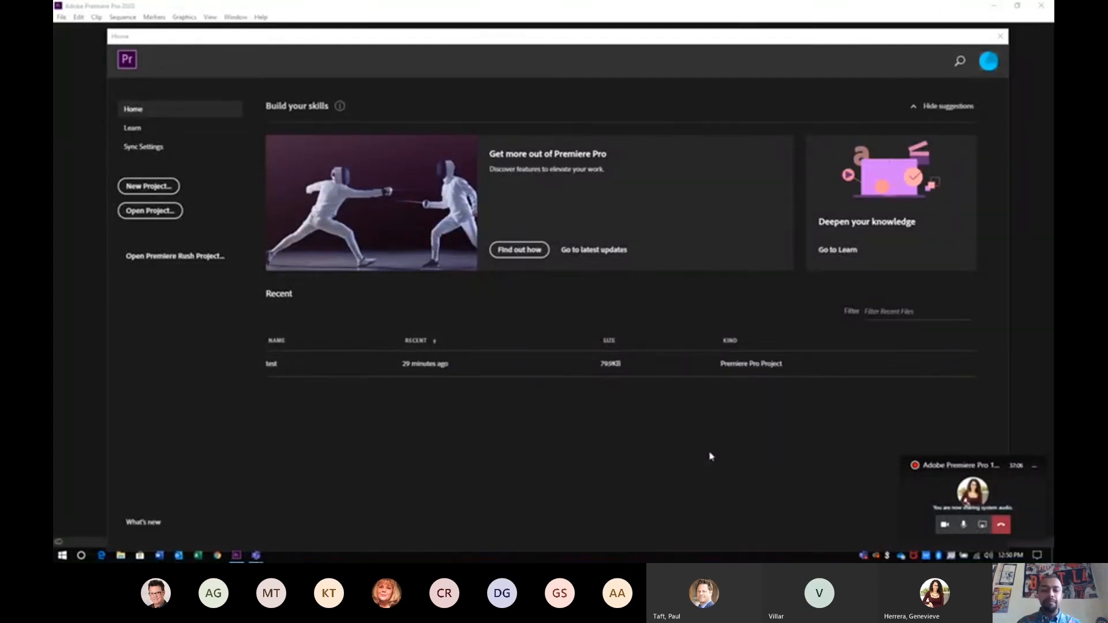
pyautogui.click(1033, 471)
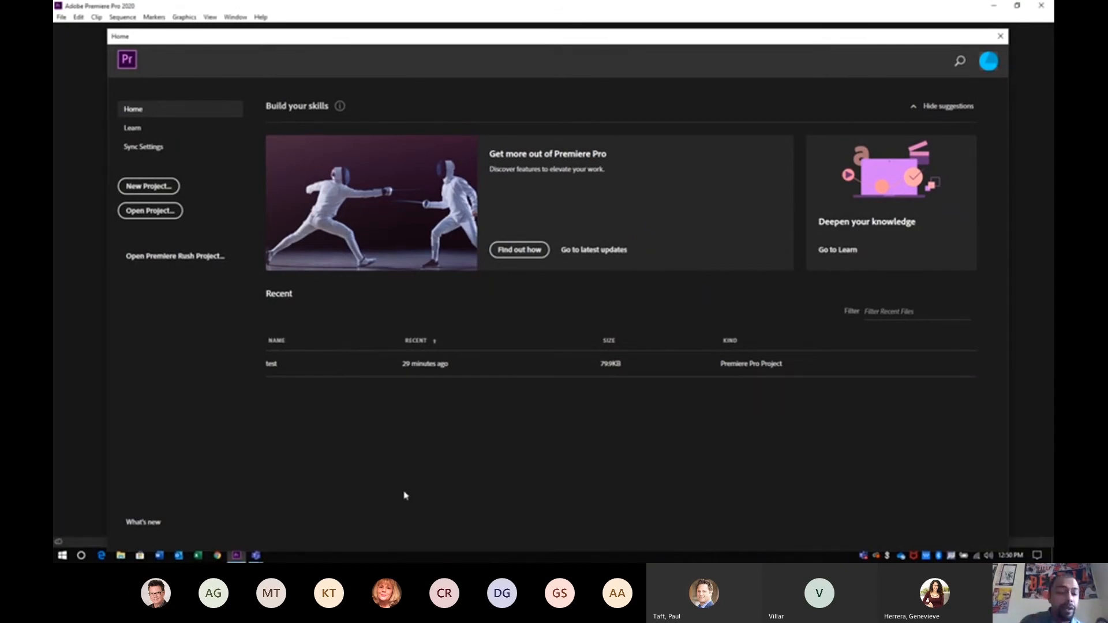
# Switch to the Teams meeting, mute everyone from the participant list and minimize the meeting window.
pyautogui.hotkey('alt', 'Tab')
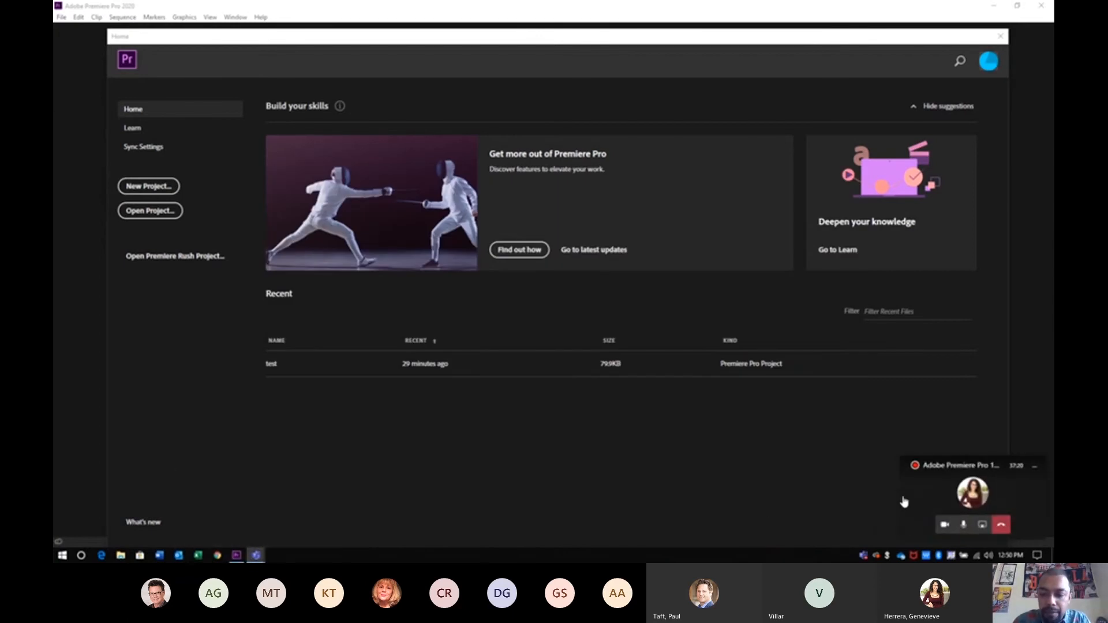
pyautogui.click(904, 502)
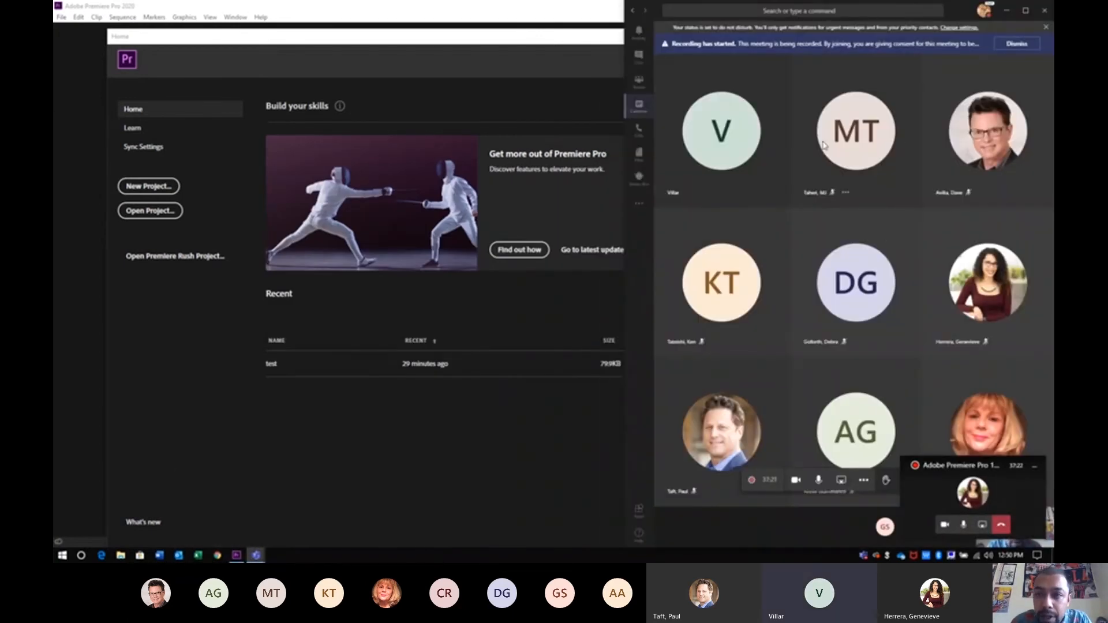
pyautogui.click(863, 480)
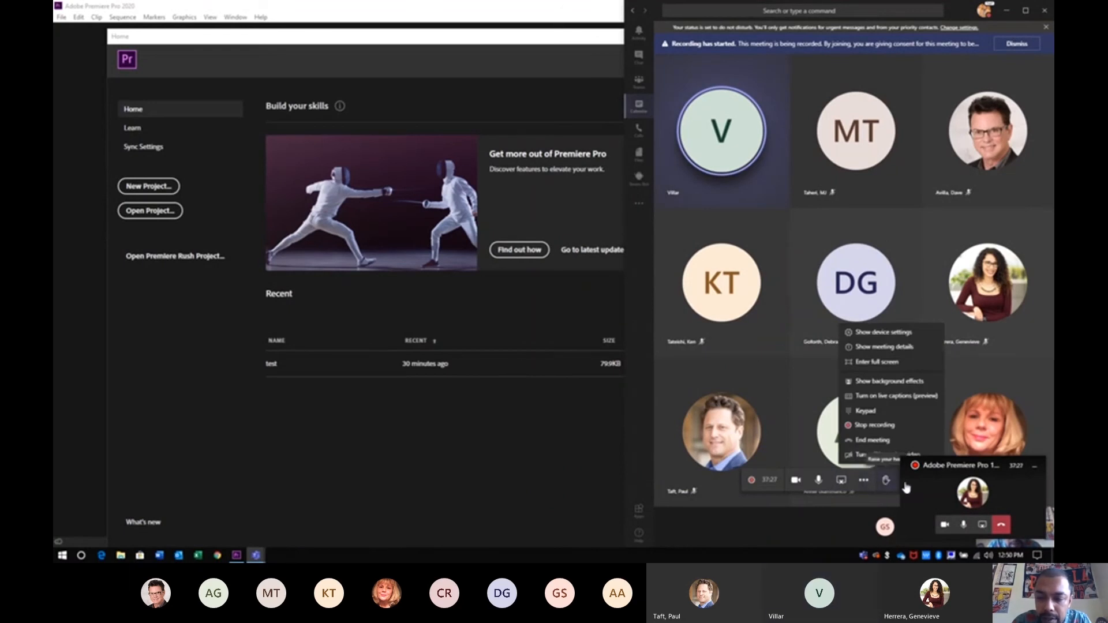
pyautogui.click(931, 482)
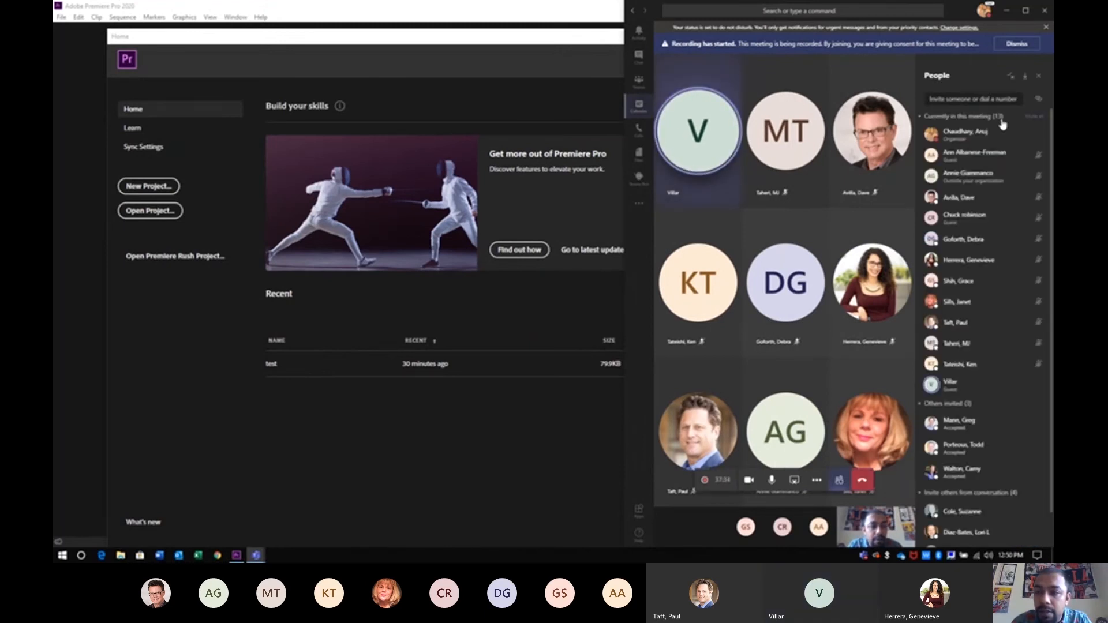
pyautogui.click(1033, 123)
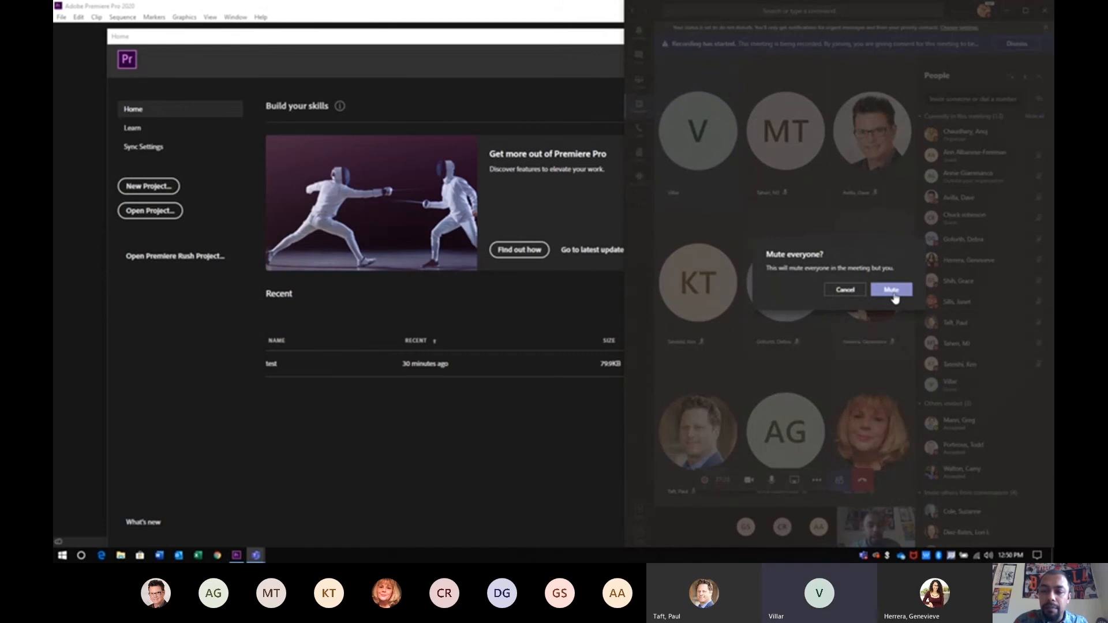
pyautogui.click(892, 290)
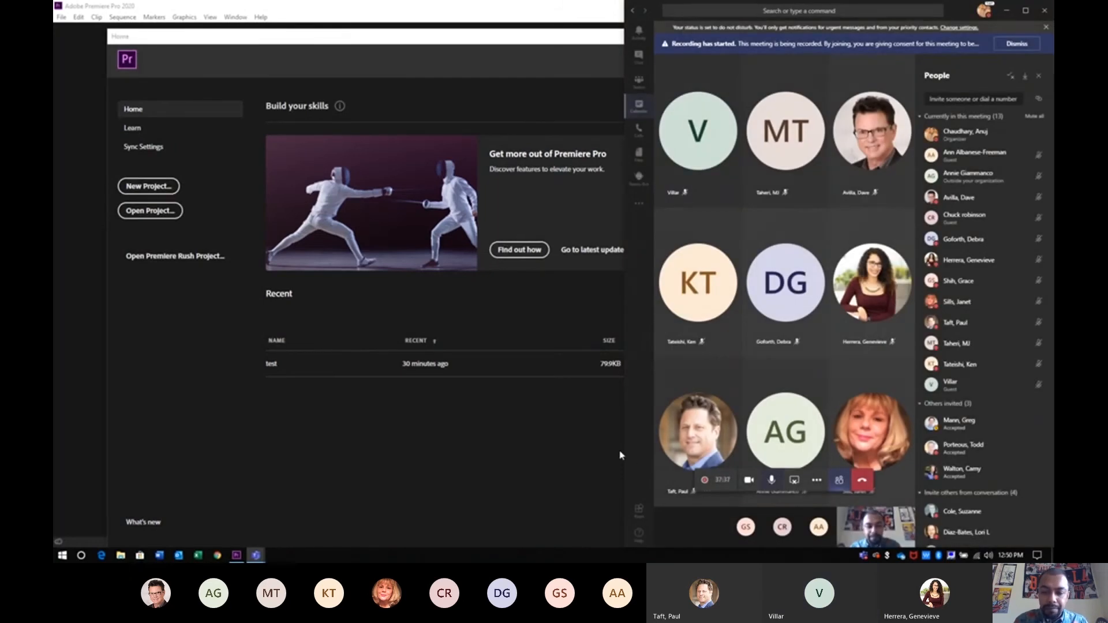
pyautogui.click(474, 445)
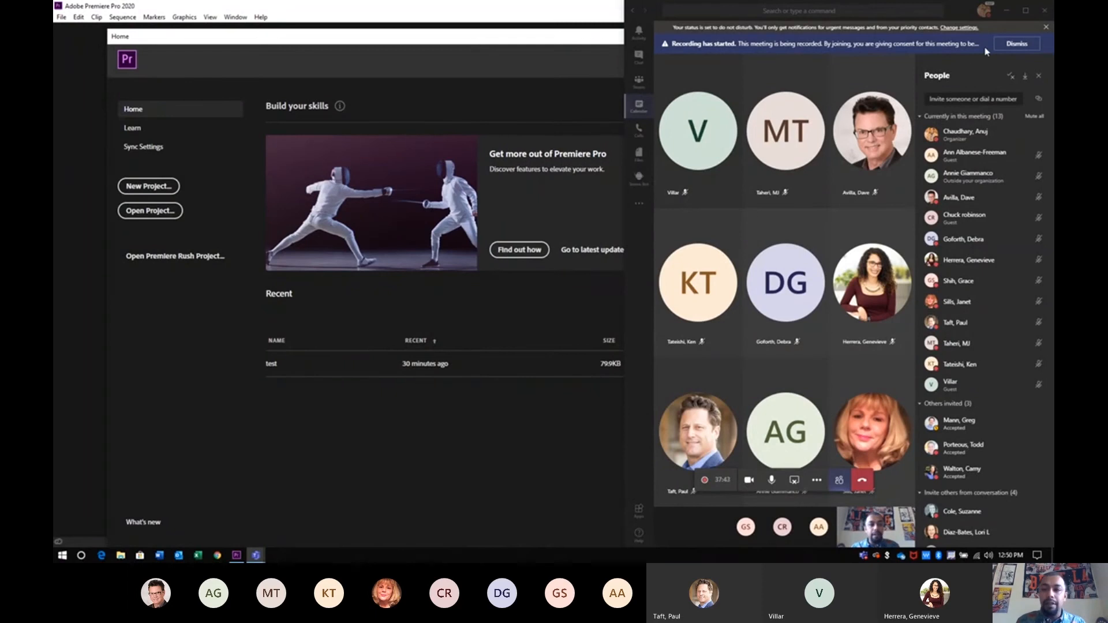
pyautogui.click(1007, 10)
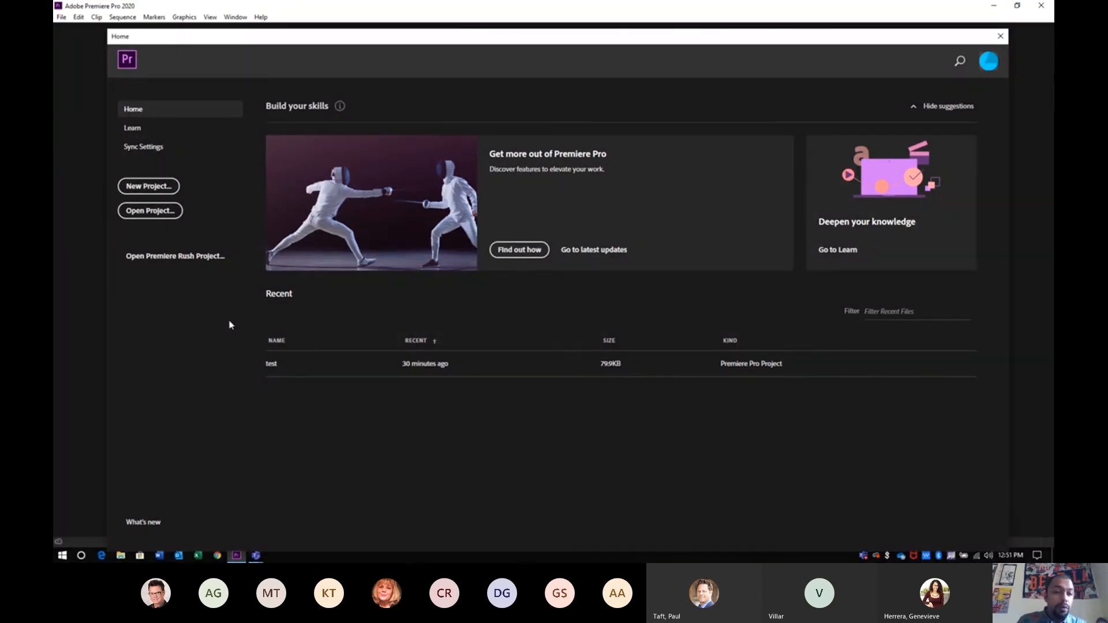
# Start a new project in Premiere Pro, leaving its settings dialog open.
pyautogui.click(151, 186)
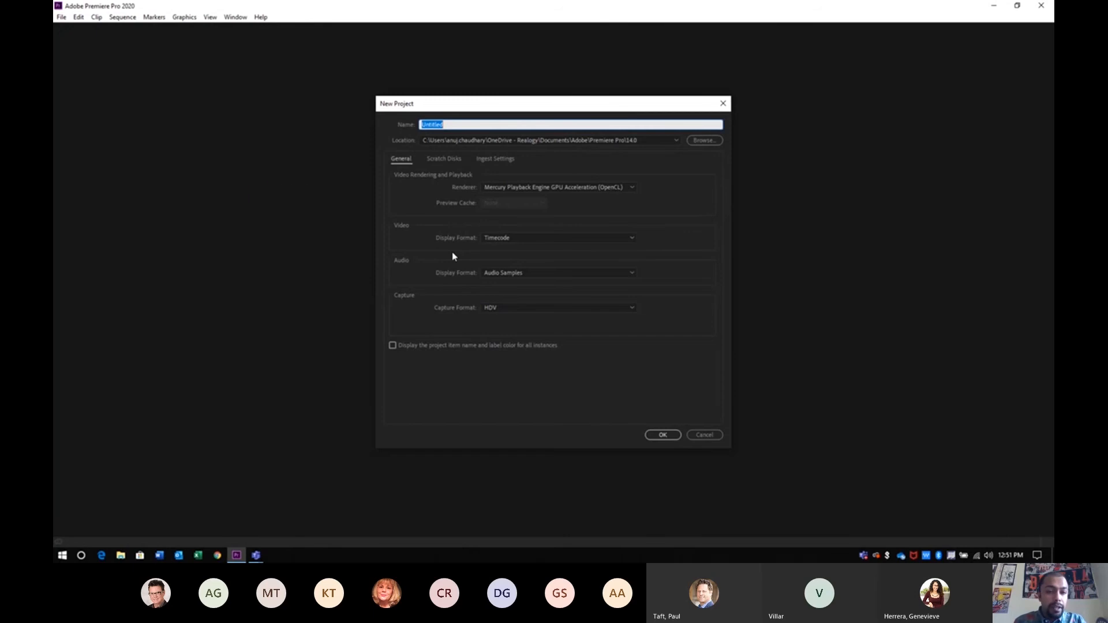
pyautogui.hotkey('alt', 'Tab')
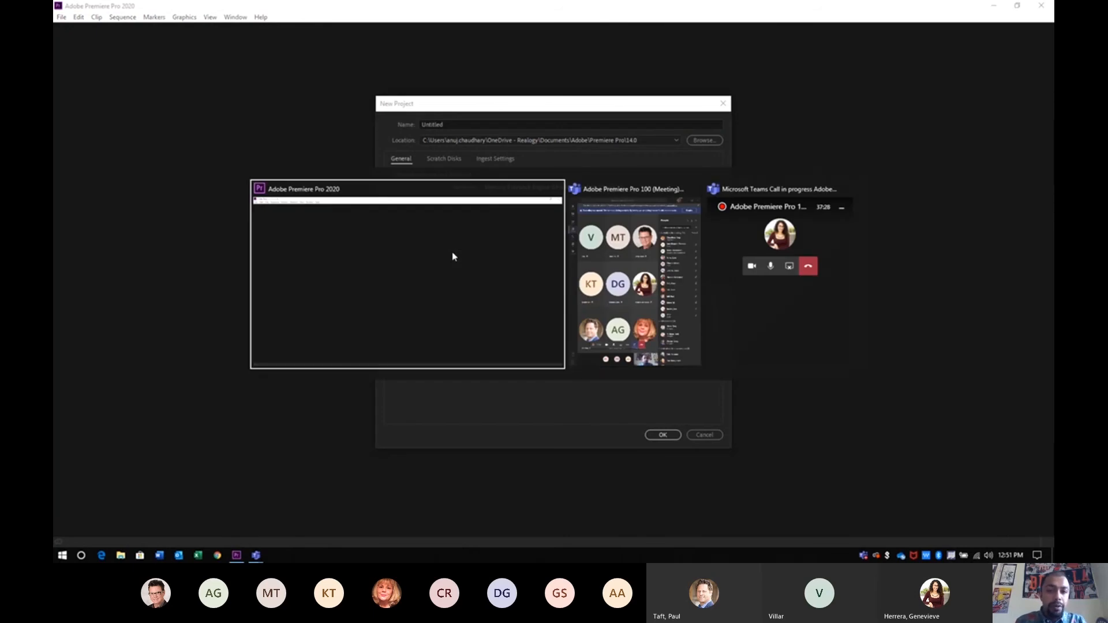
pyautogui.click(453, 256)
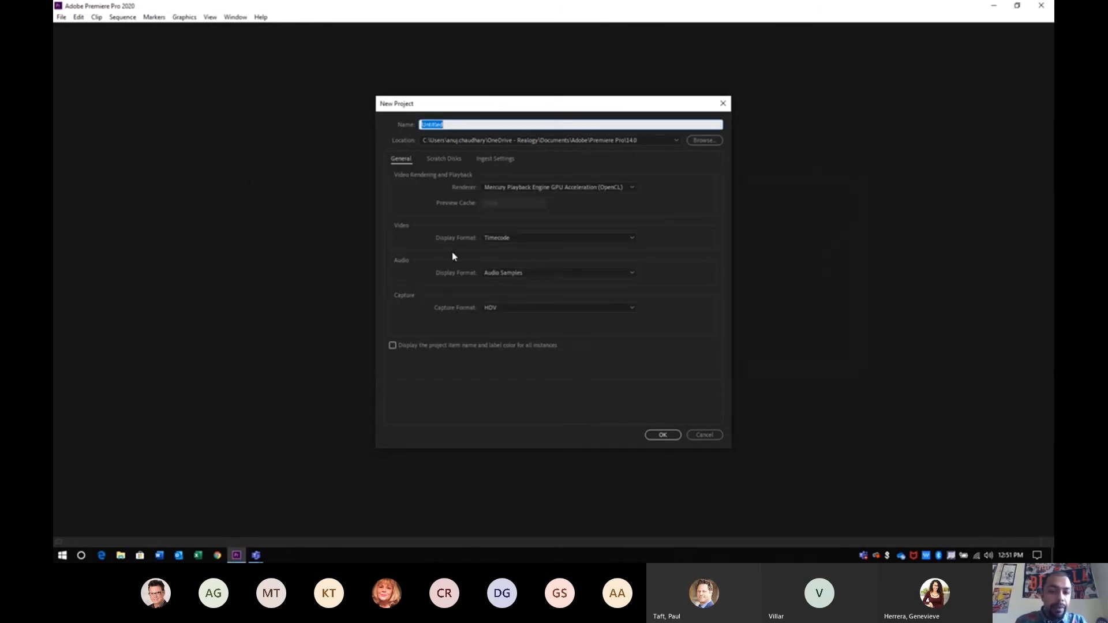
# Switch to File Explorer and open the 13th May 2020 folder inside Marketing Videos on the desktop.
pyautogui.click(122, 555)
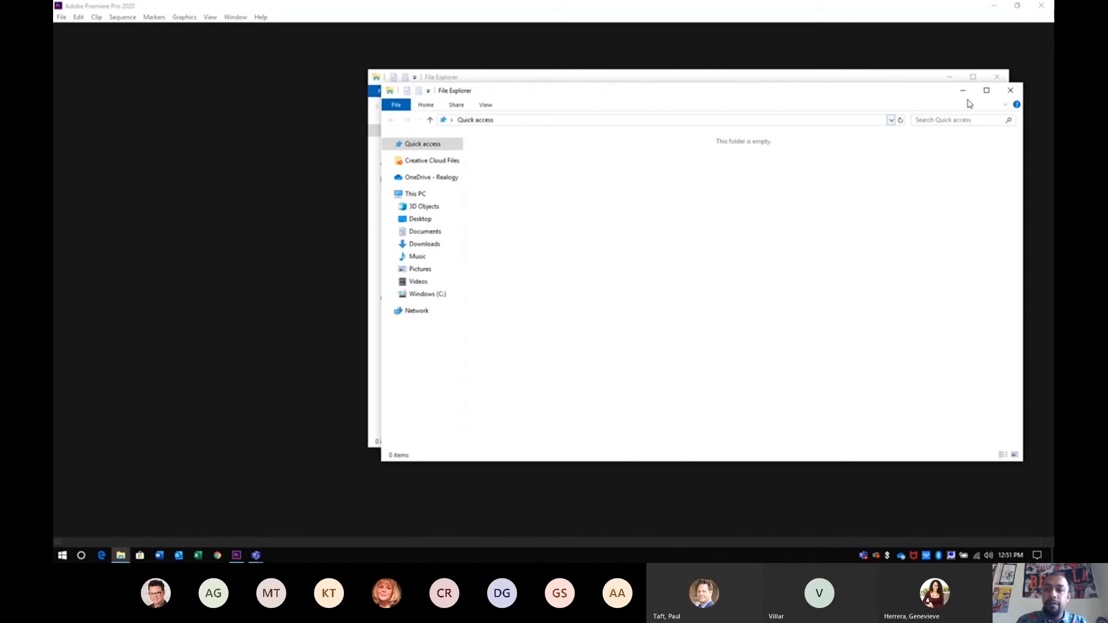
pyautogui.click(1011, 90)
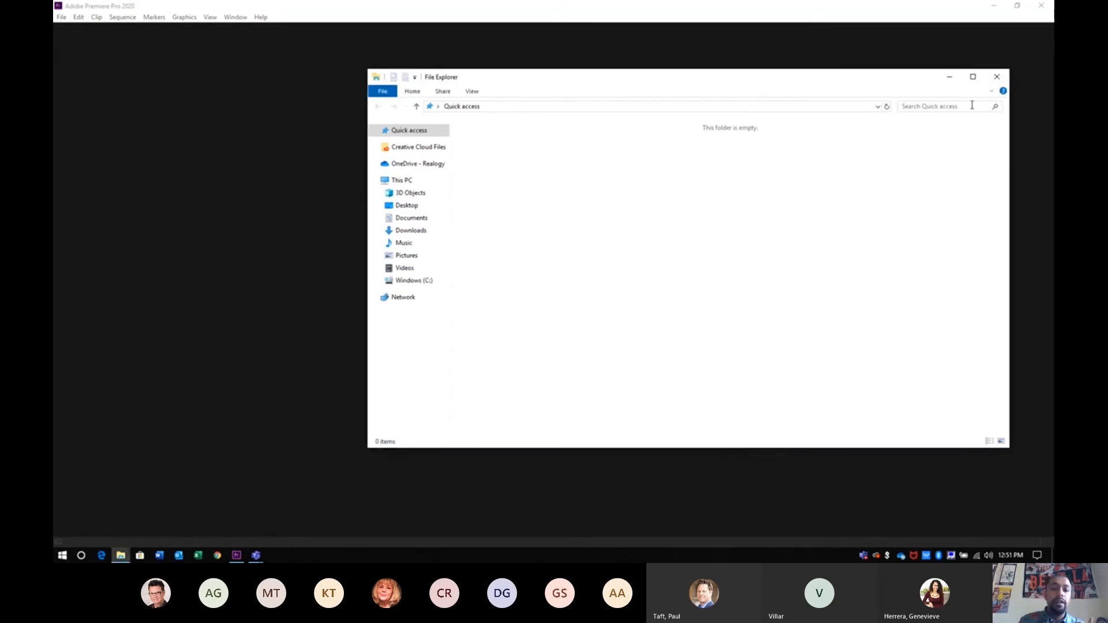
pyautogui.click(406, 205)
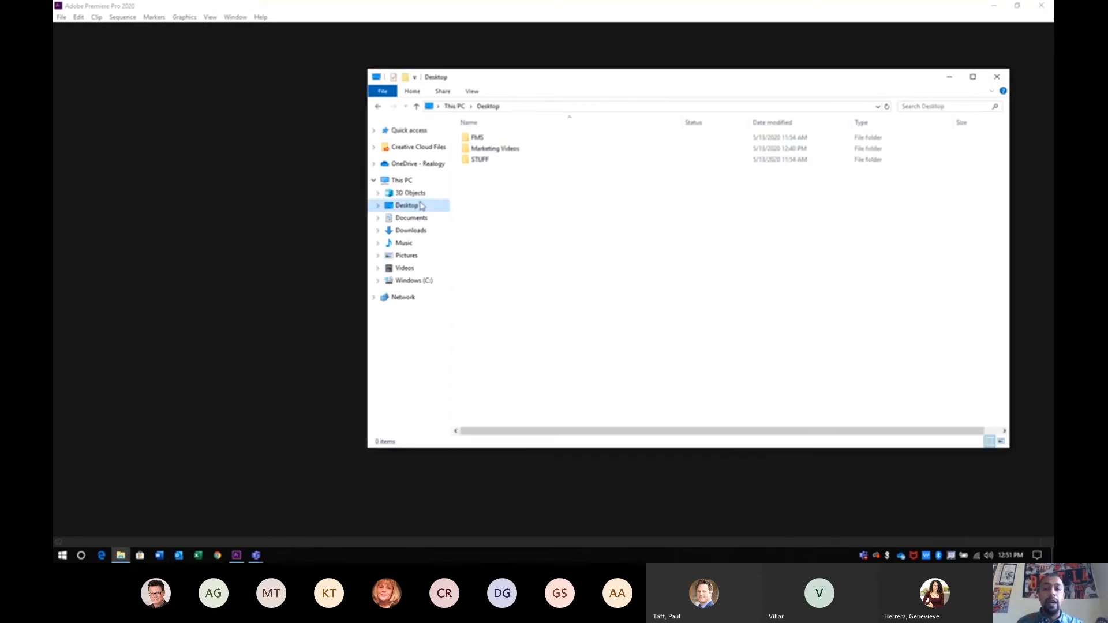
pyautogui.click(497, 149)
pyautogui.doubleClick(497, 149)
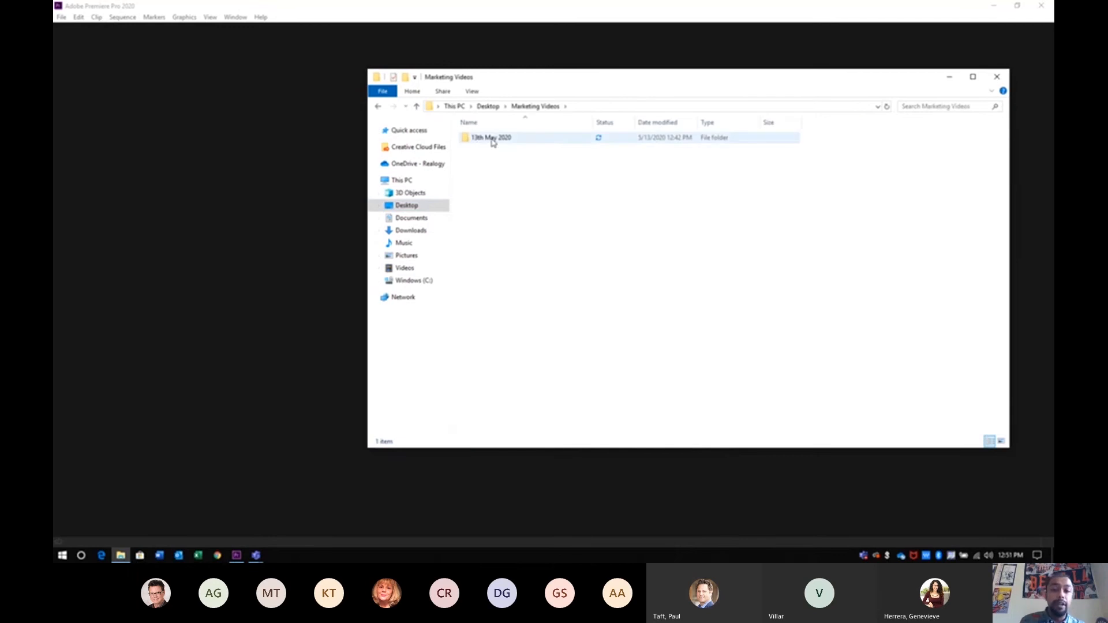
pyautogui.doubleClick(493, 138)
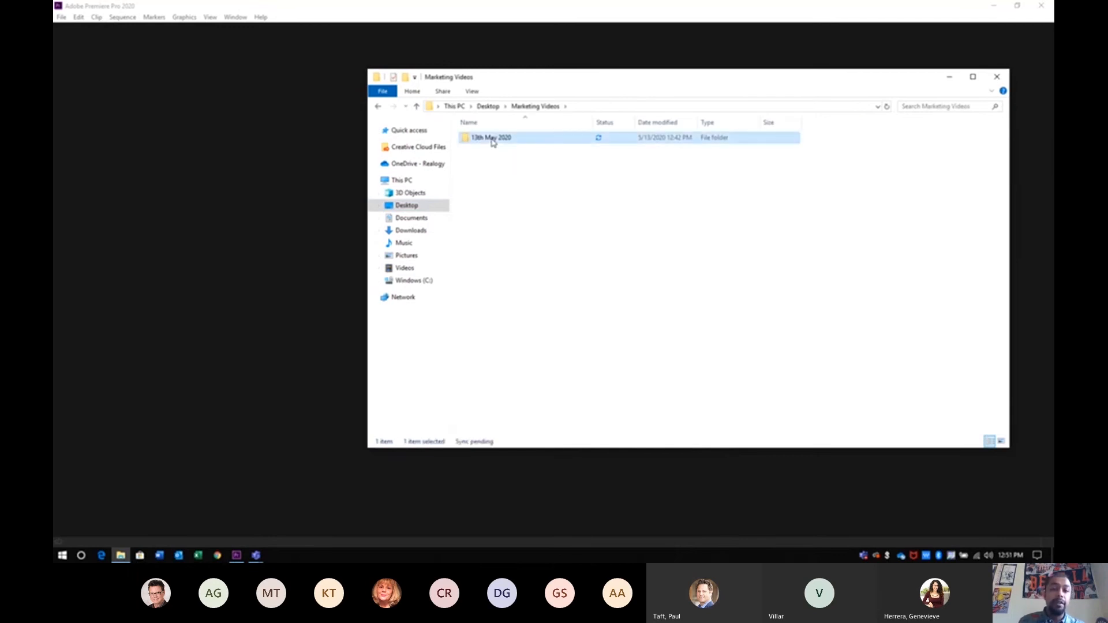
# Create a folder named Project inside the 13th May 2020 folder and close the folder window.
pyautogui.rightClick(648, 246)
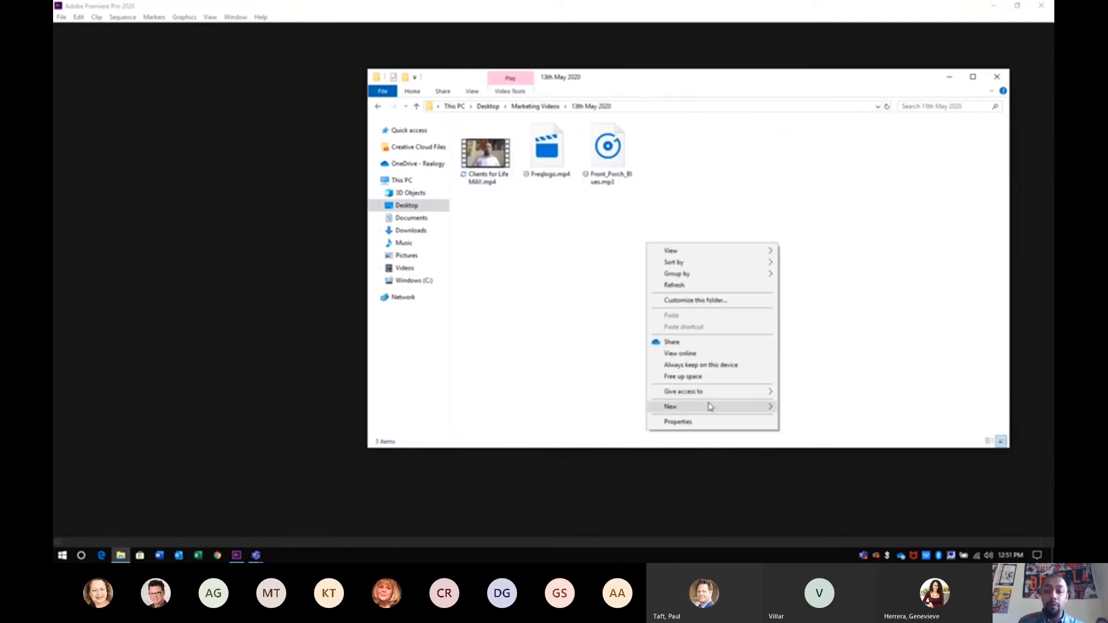
pyautogui.moveTo(761, 407)
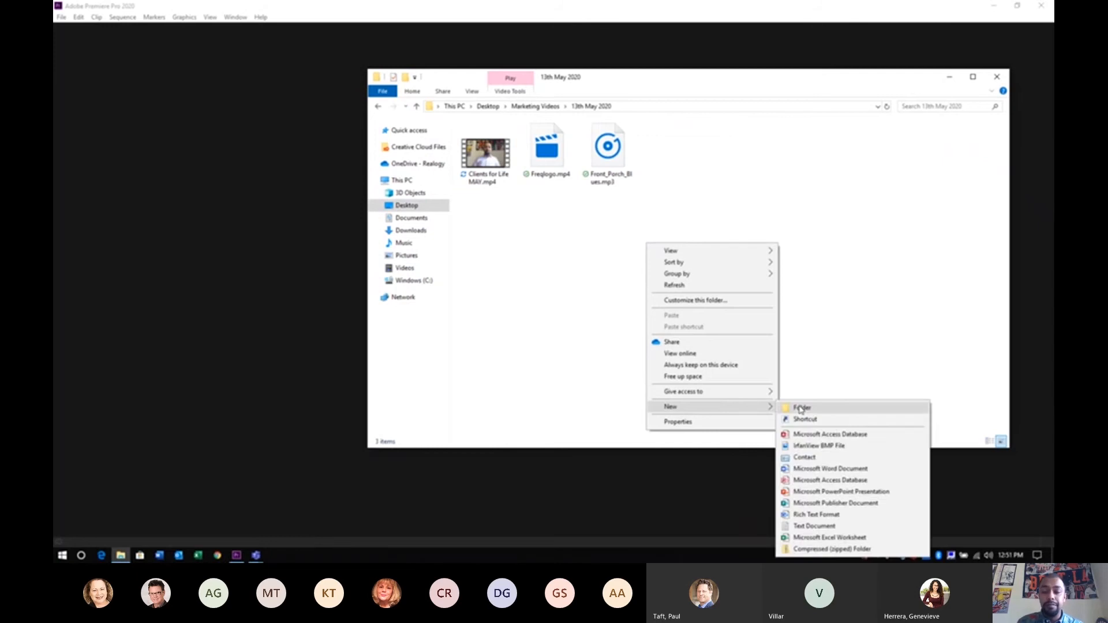
pyautogui.click(800, 408)
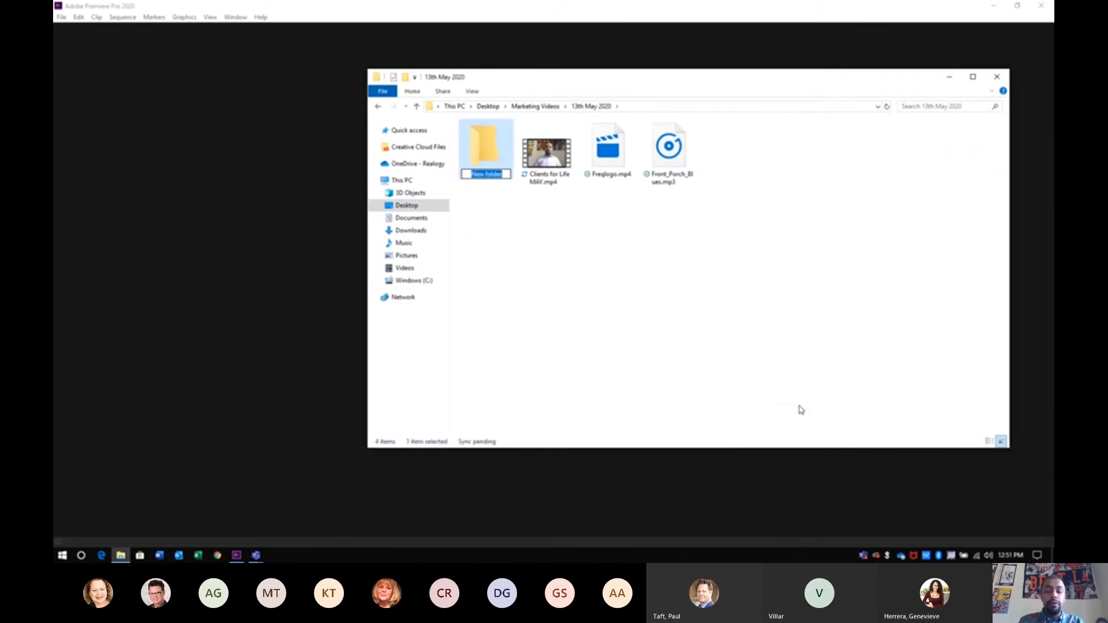
pyautogui.write('Project')
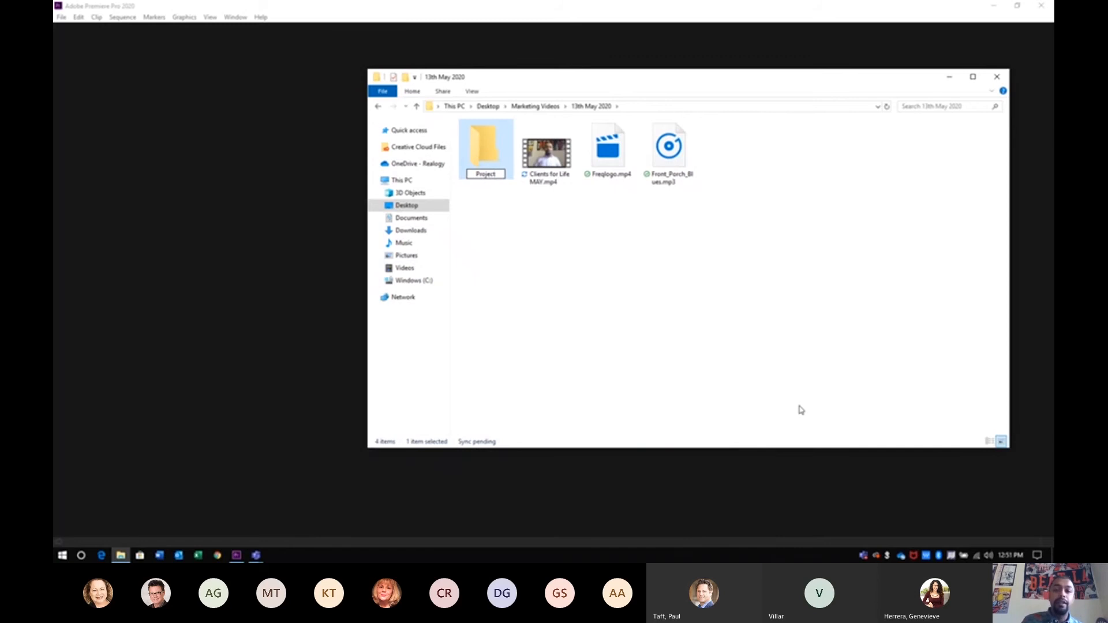
pyautogui.click(780, 386)
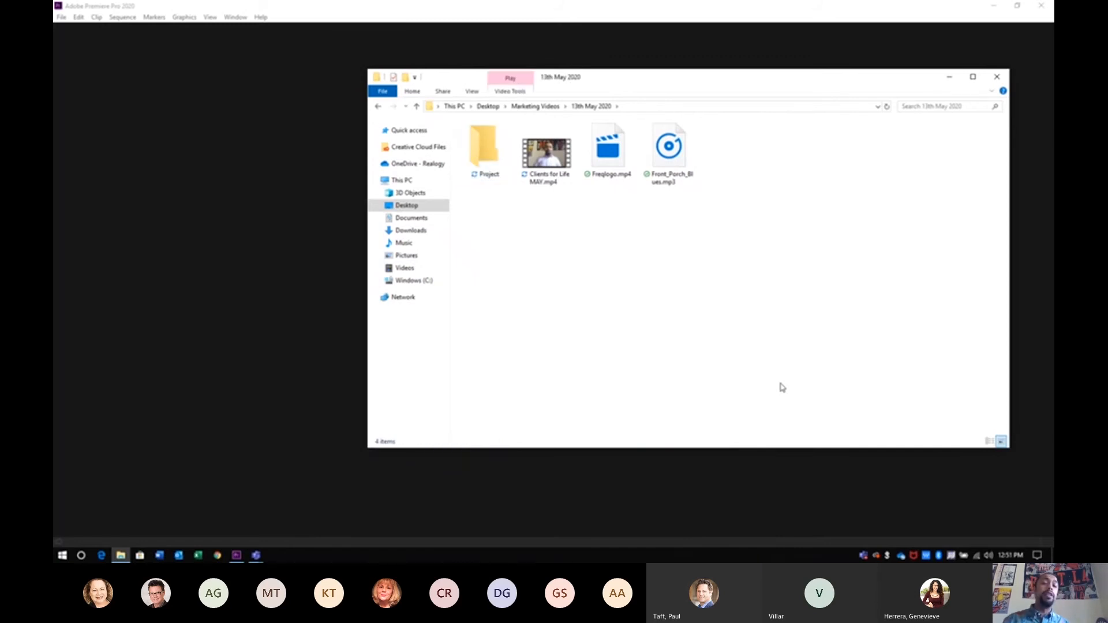
pyautogui.click(994, 76)
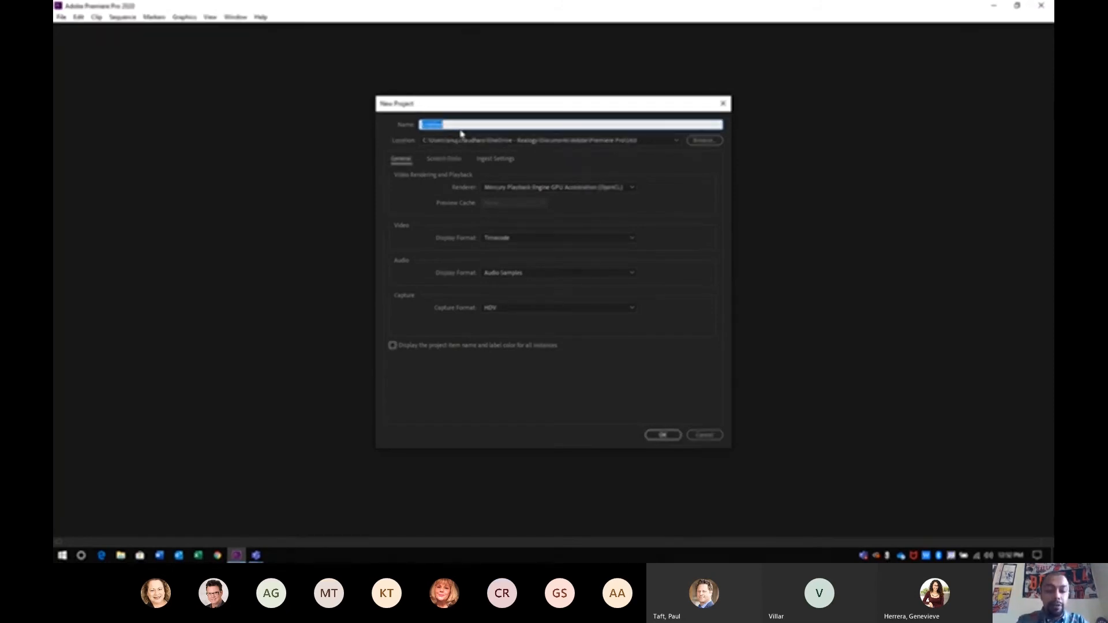
# Name the new Premiere Pro project May Clients for Life.
pyautogui.write('May Cleints')
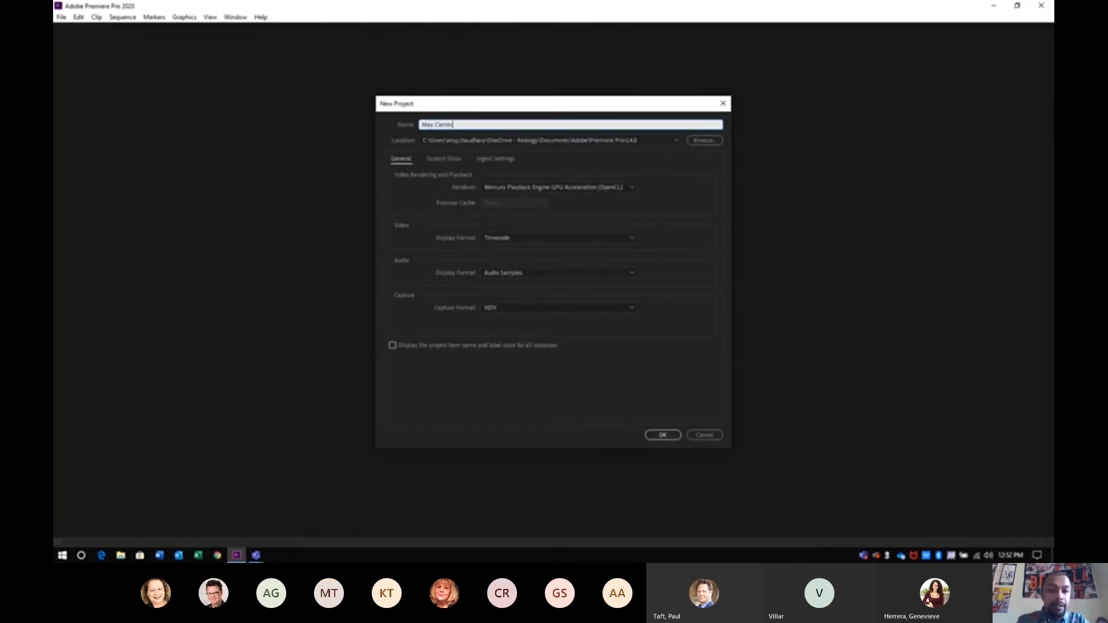
pyautogui.press('BackSpace')
pyautogui.press('BackSpace')
pyautogui.press('BackSpace')
pyautogui.press('BackSpace')
pyautogui.press('BackSpace')
pyautogui.write('ients for LIN')
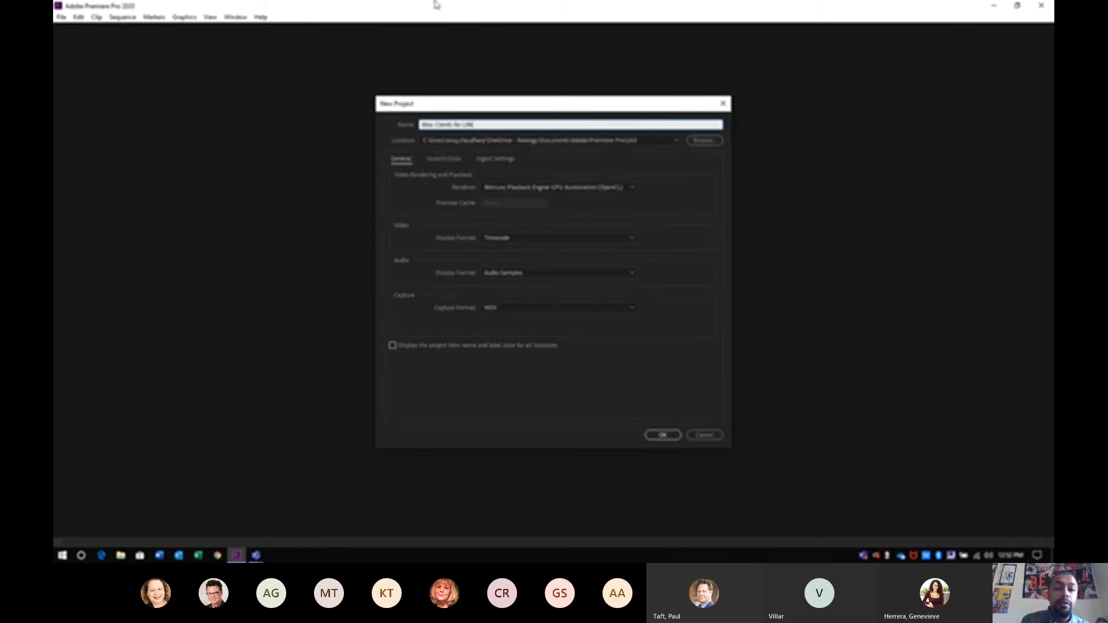
pyautogui.click(415, 144)
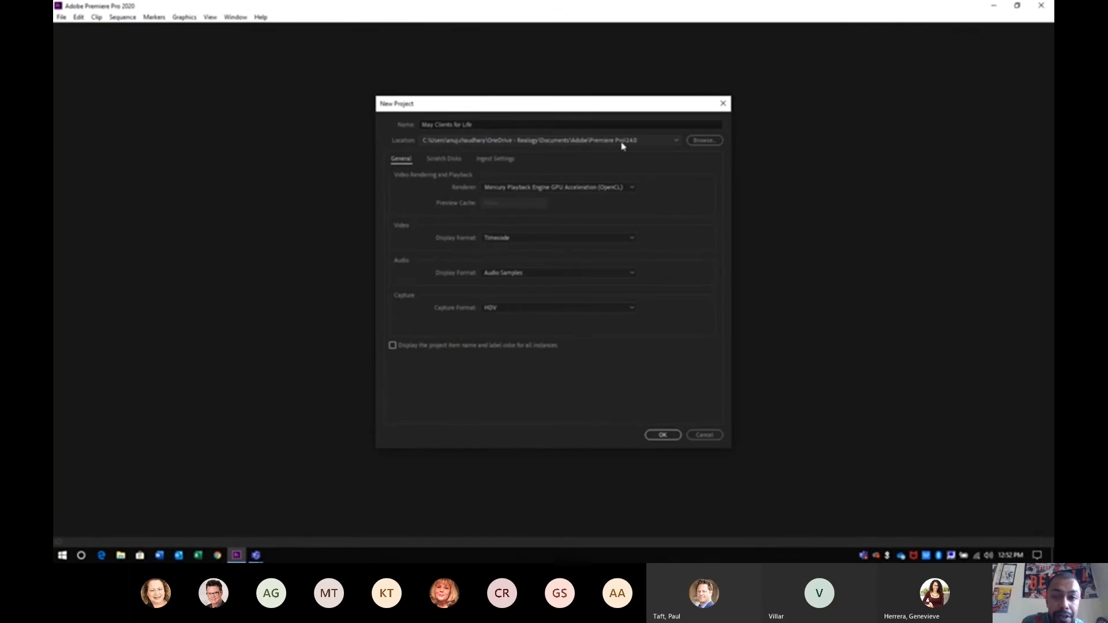
# Set the new project's location to the Project folder in Desktop > Marketing Videos > 13th May 2020.
pyautogui.click(704, 141)
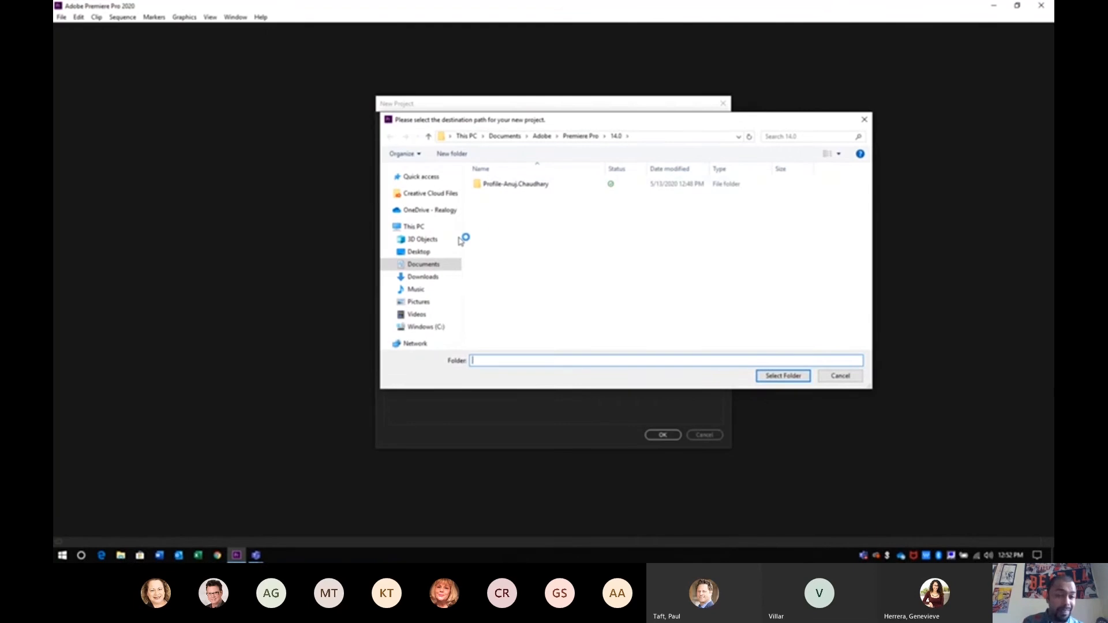
pyautogui.click(419, 253)
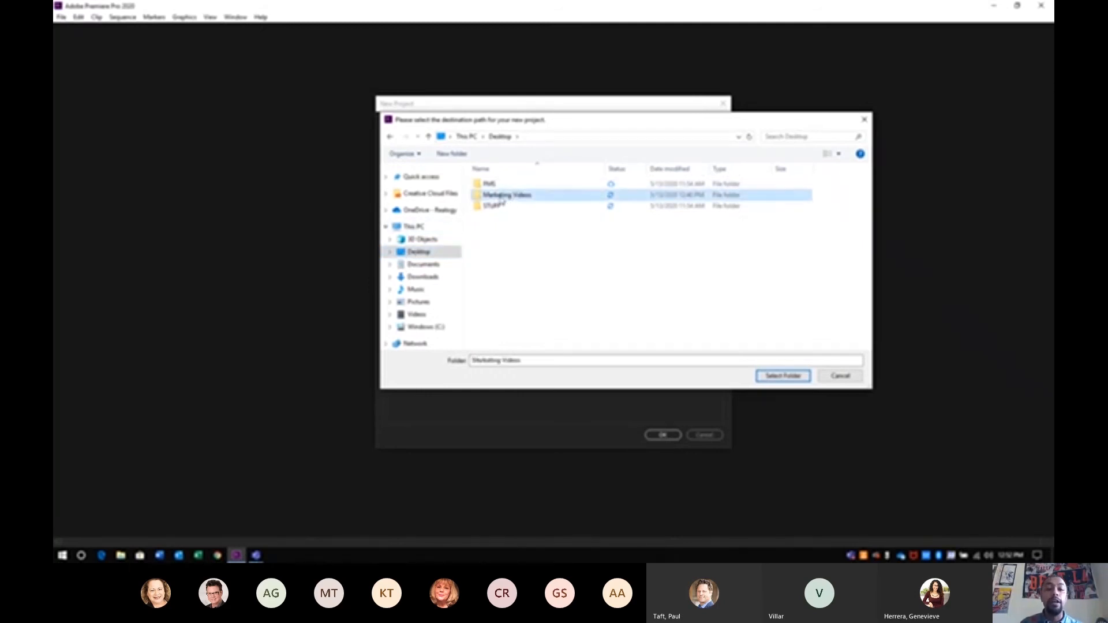
pyautogui.doubleClick(503, 197)
pyautogui.click(491, 185)
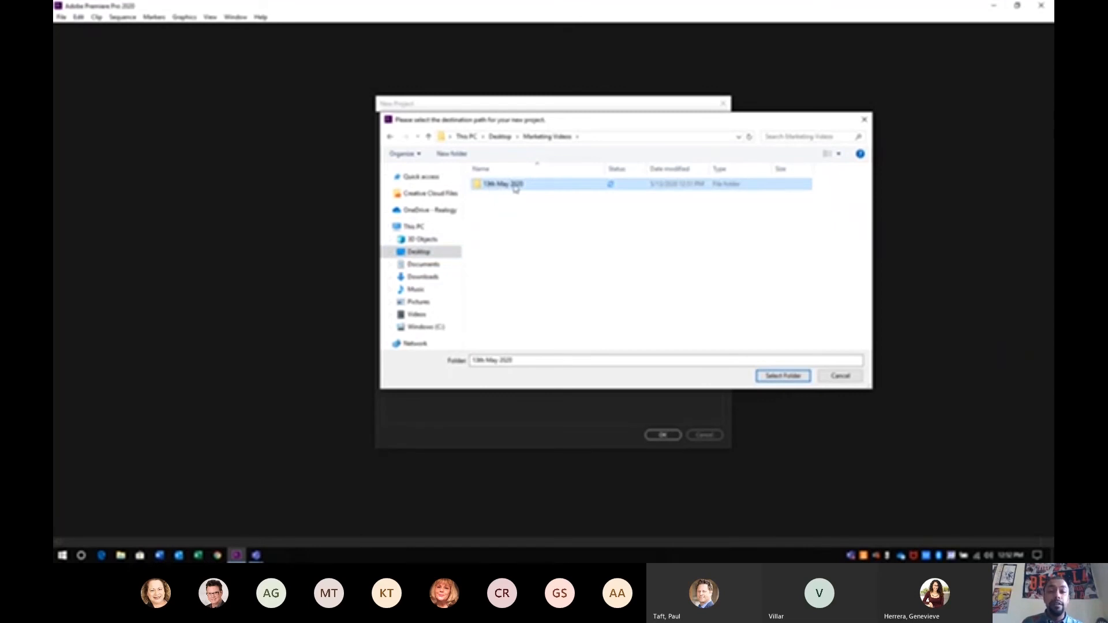
pyautogui.doubleClick(515, 187)
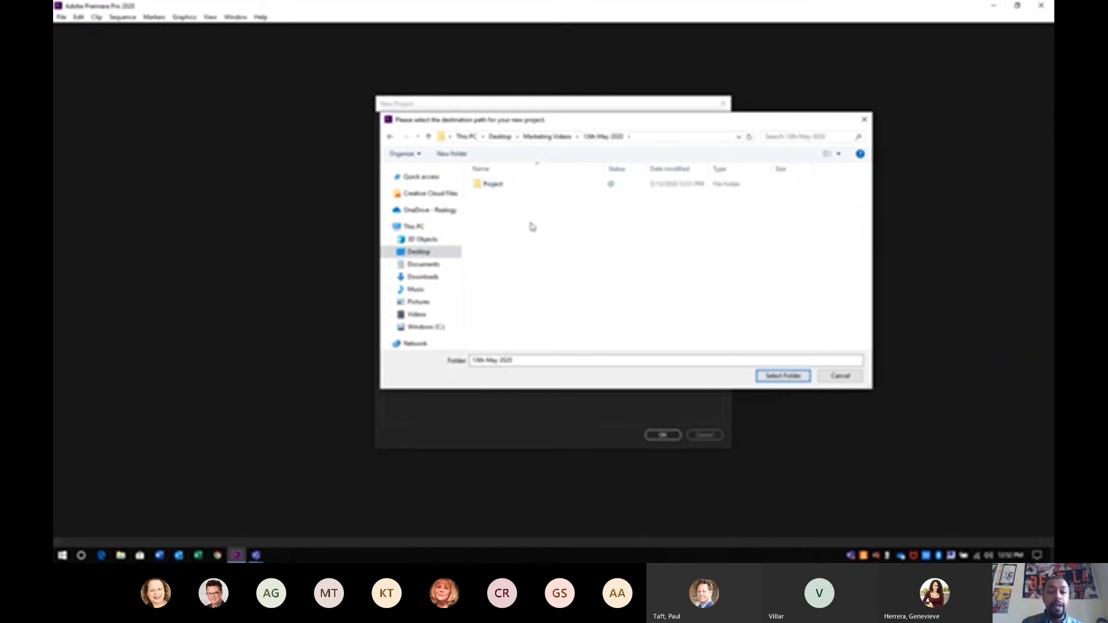
pyautogui.doubleClick(497, 187)
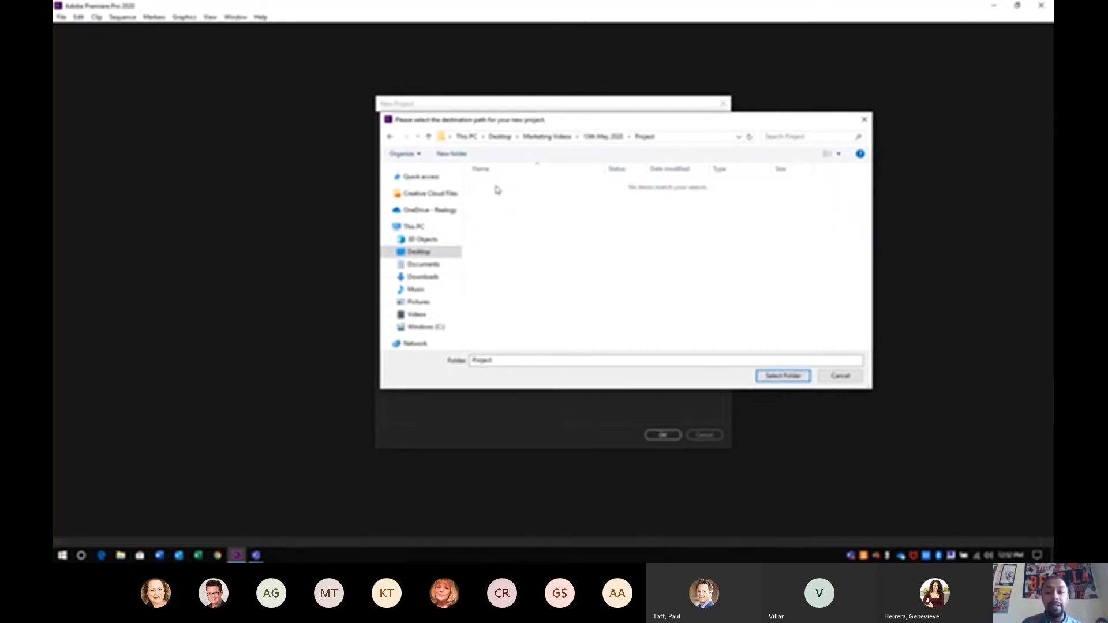
pyautogui.click(780, 376)
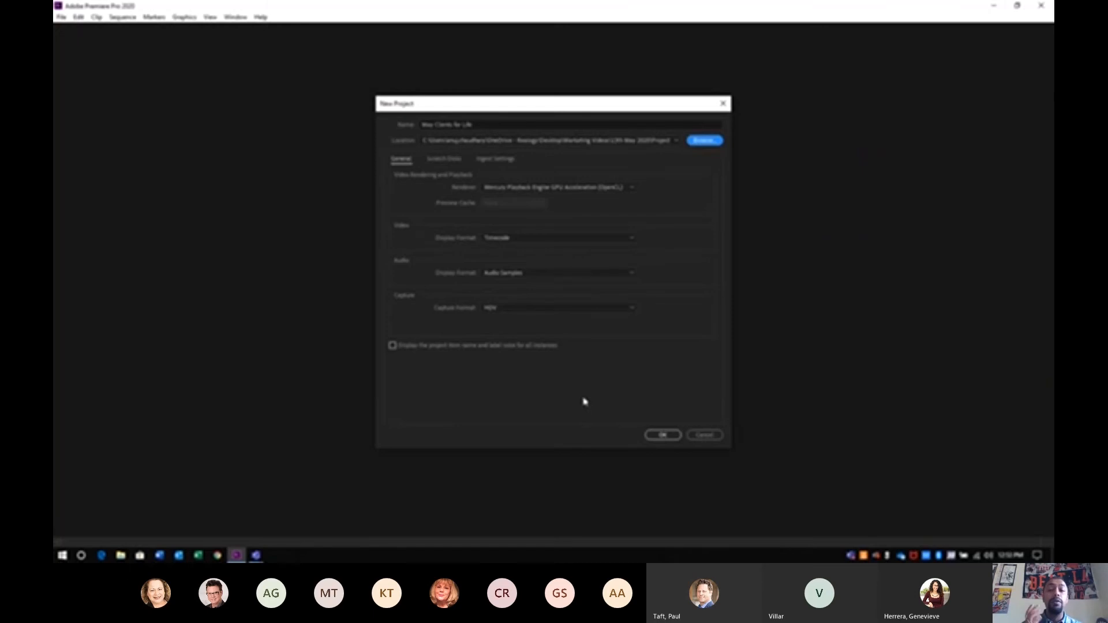
# Create the project with its current settings and narrow the Effect Controls panel to widen the Program monitor.
pyautogui.click(662, 435)
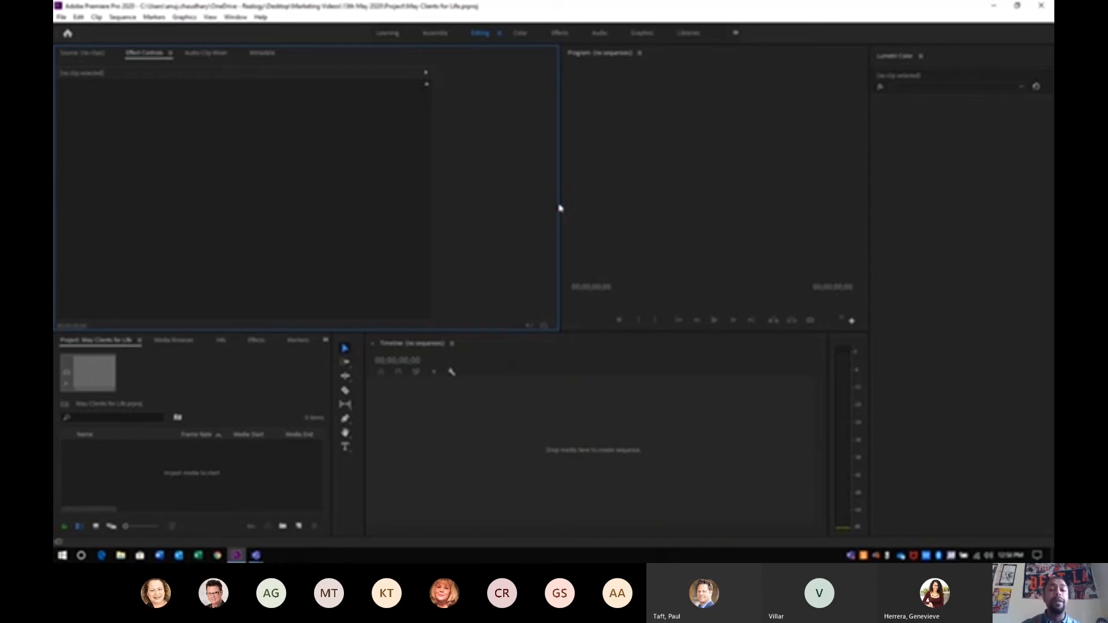
pyautogui.moveTo(558, 196); pyautogui.dragTo(511, 199)
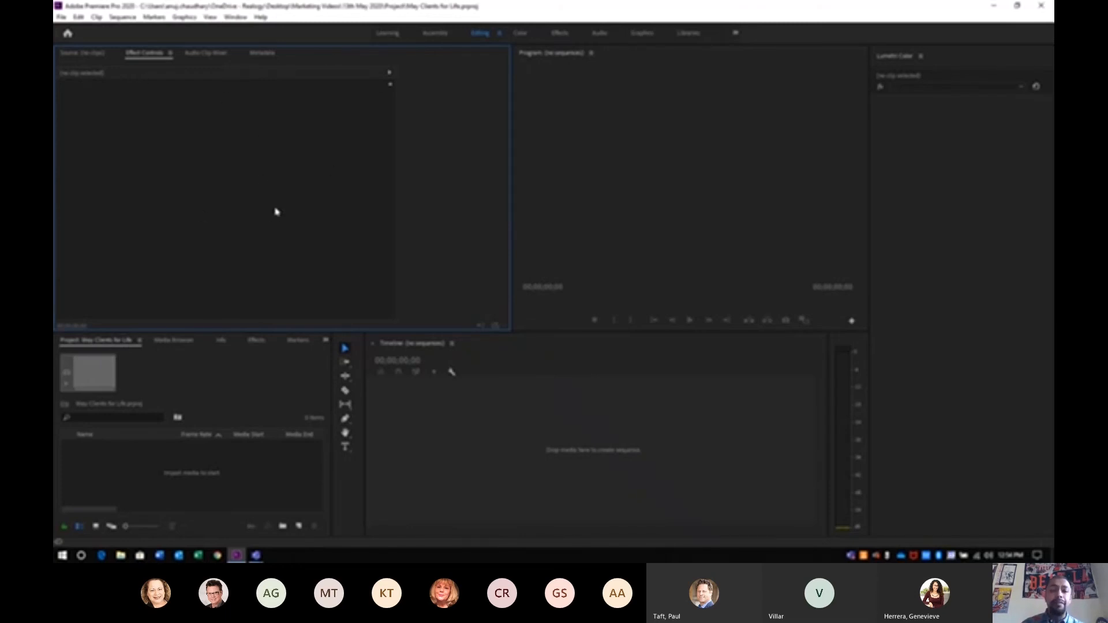
# Compare the Learning, Assembly and Editing workspaces and look over the Editing workspace's Project, Effect Controls, Program and Timeline panels.
pyautogui.click(388, 35)
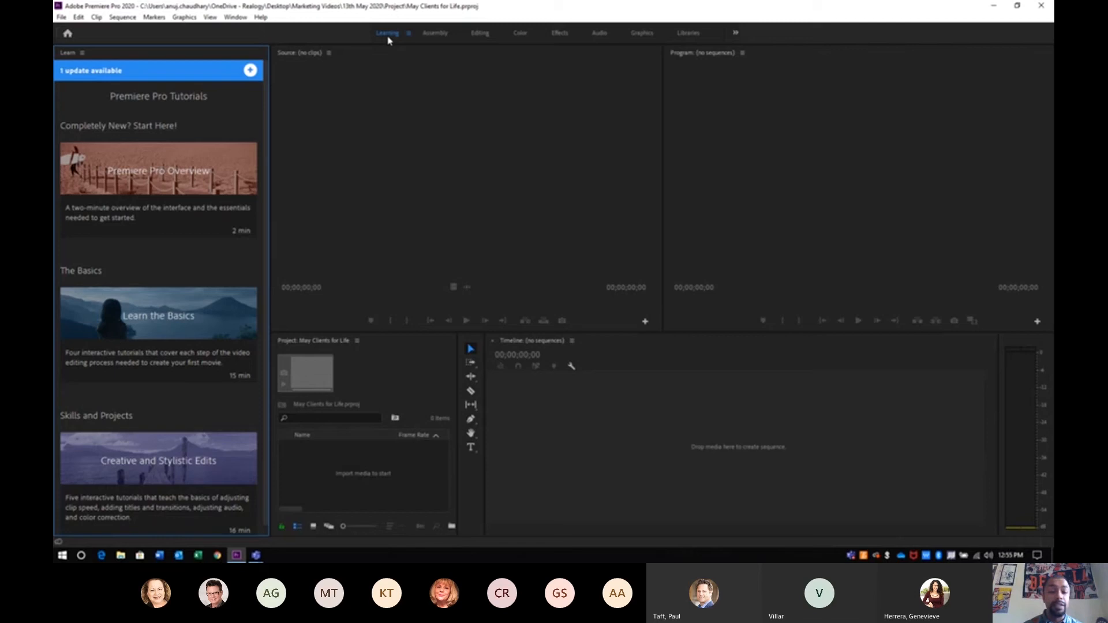
pyautogui.scroll(-1, 148, 306)
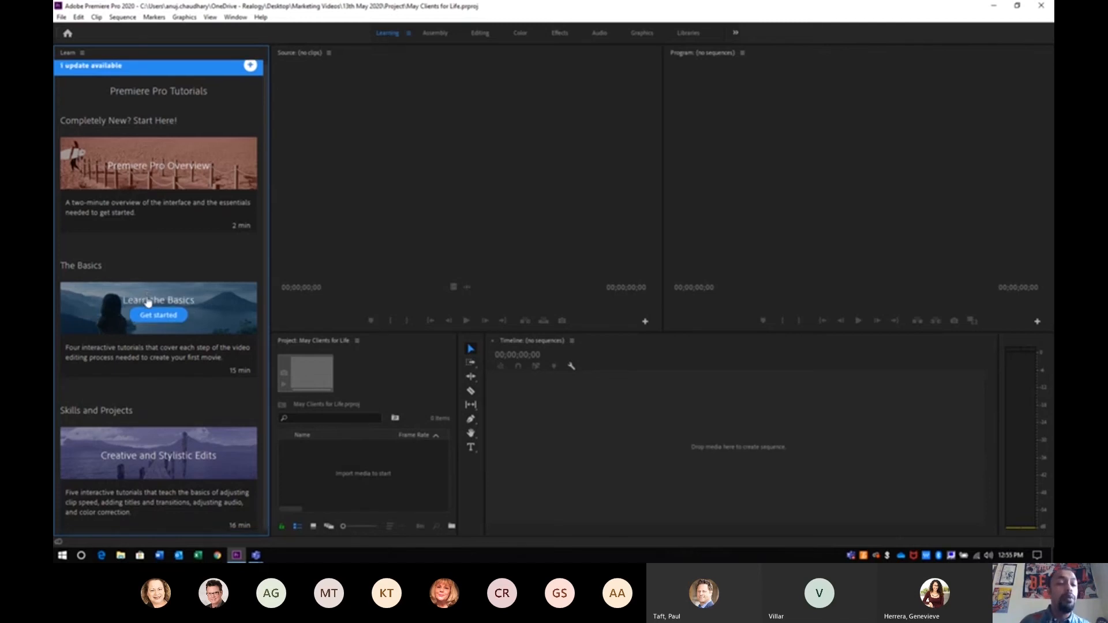
pyautogui.scroll(1, 148, 301)
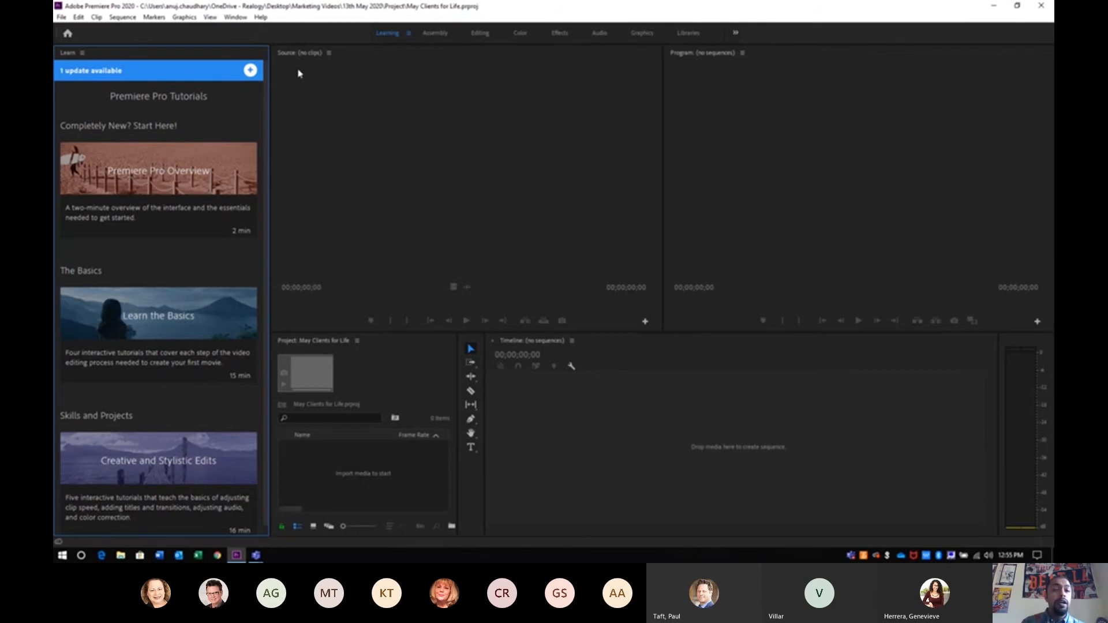
pyautogui.click(433, 35)
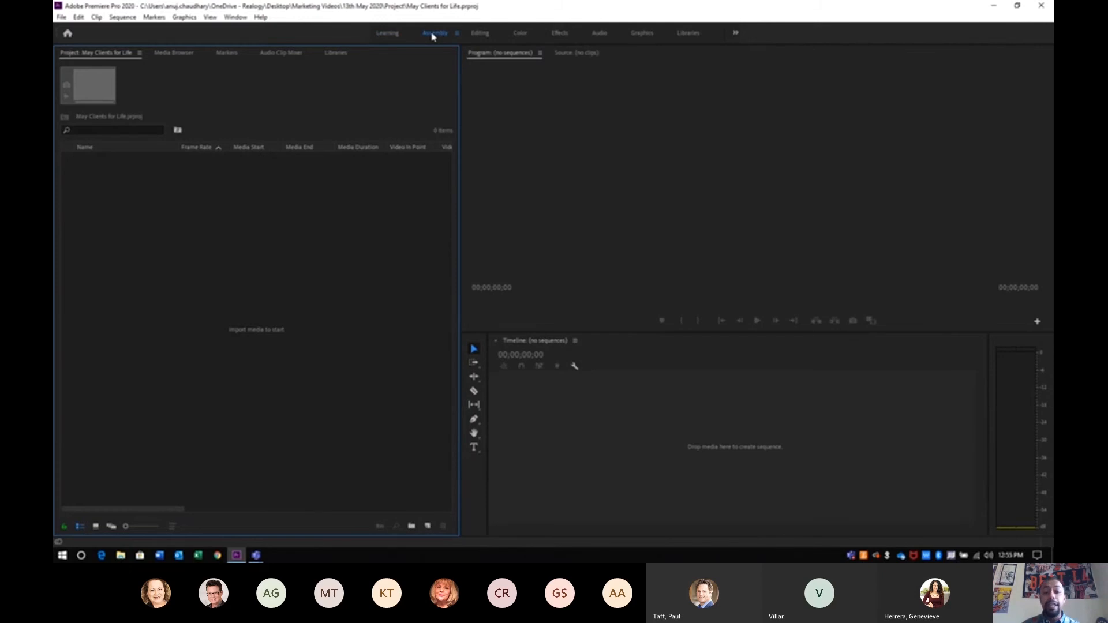
pyautogui.click(480, 33)
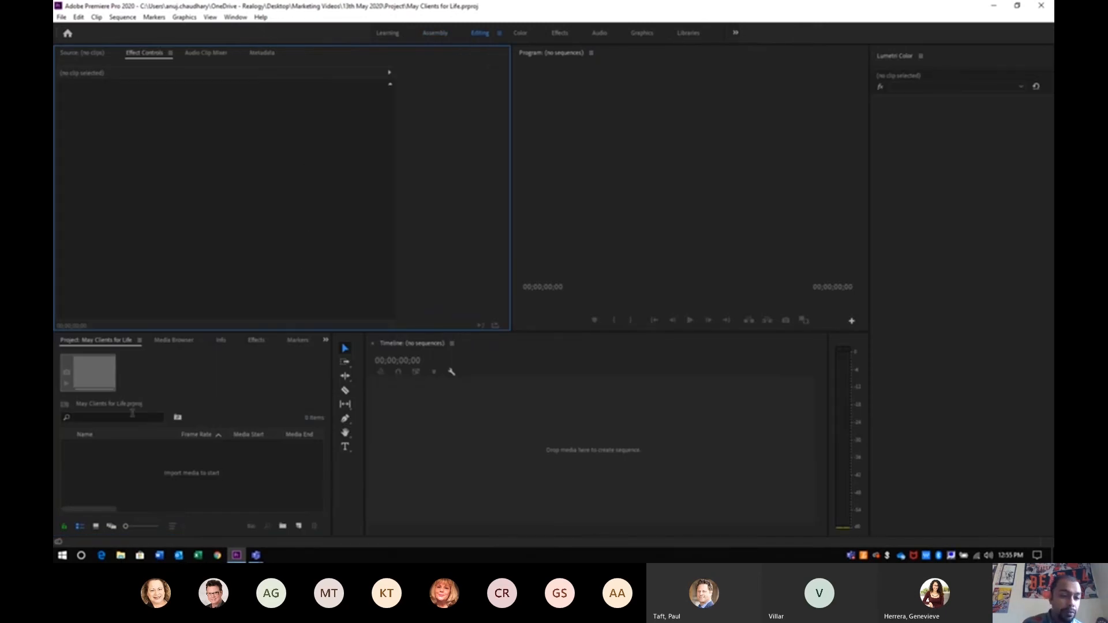
pyautogui.click(234, 368)
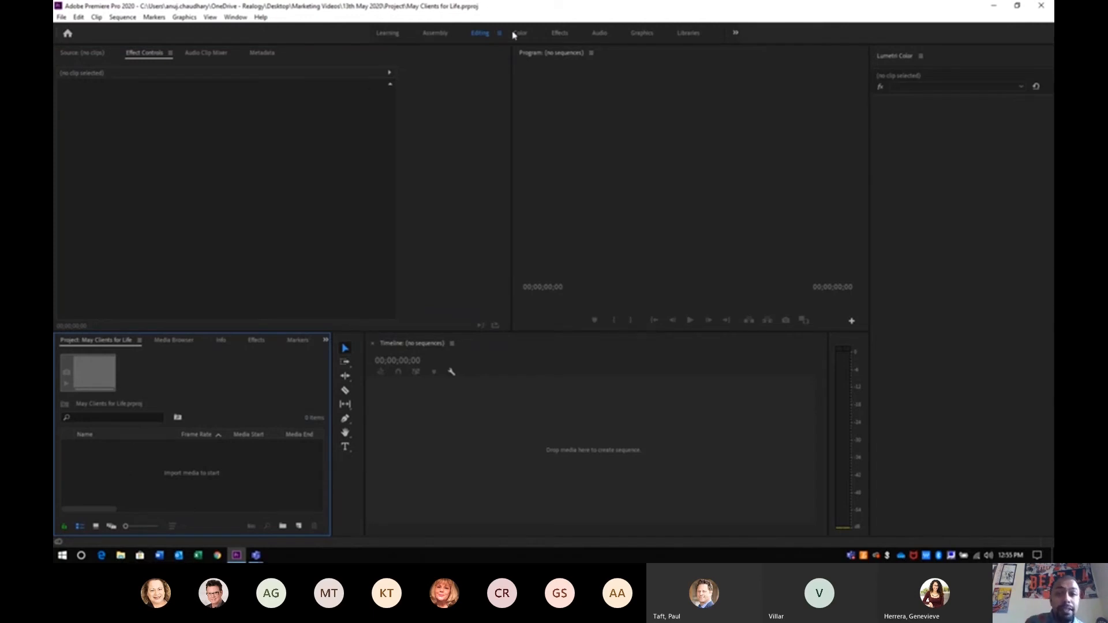
pyautogui.click(439, 36)
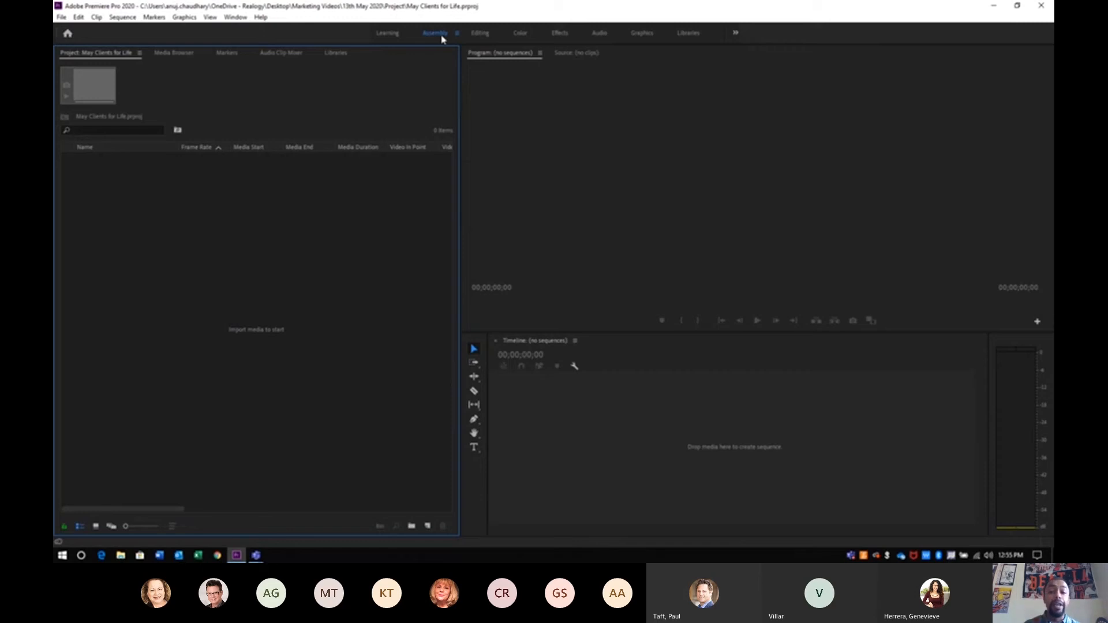
pyautogui.click(479, 35)
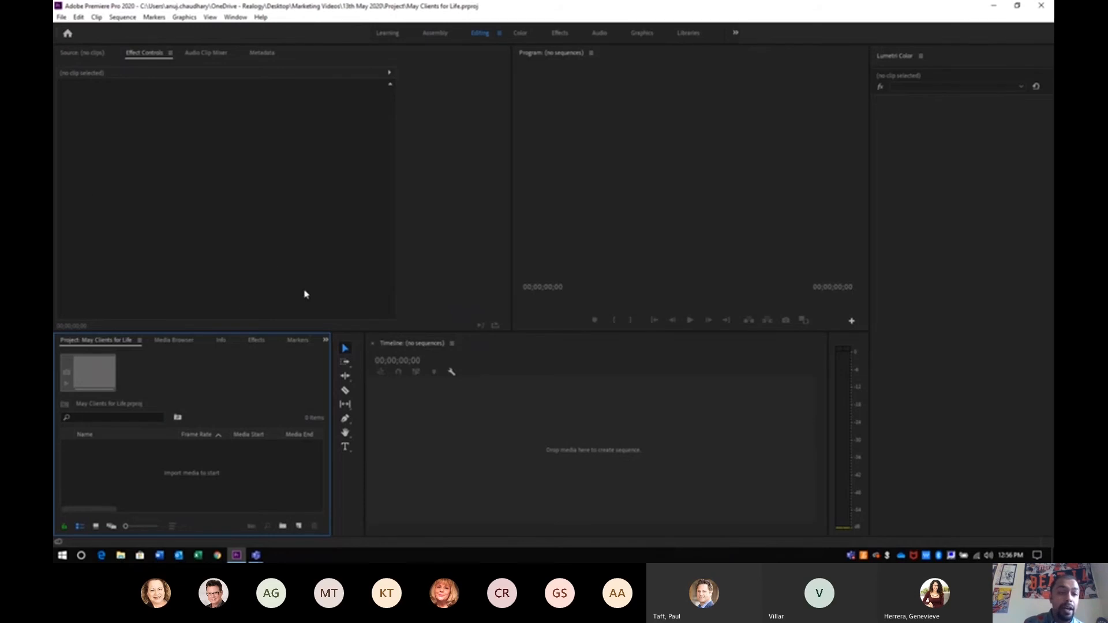
pyautogui.click(215, 193)
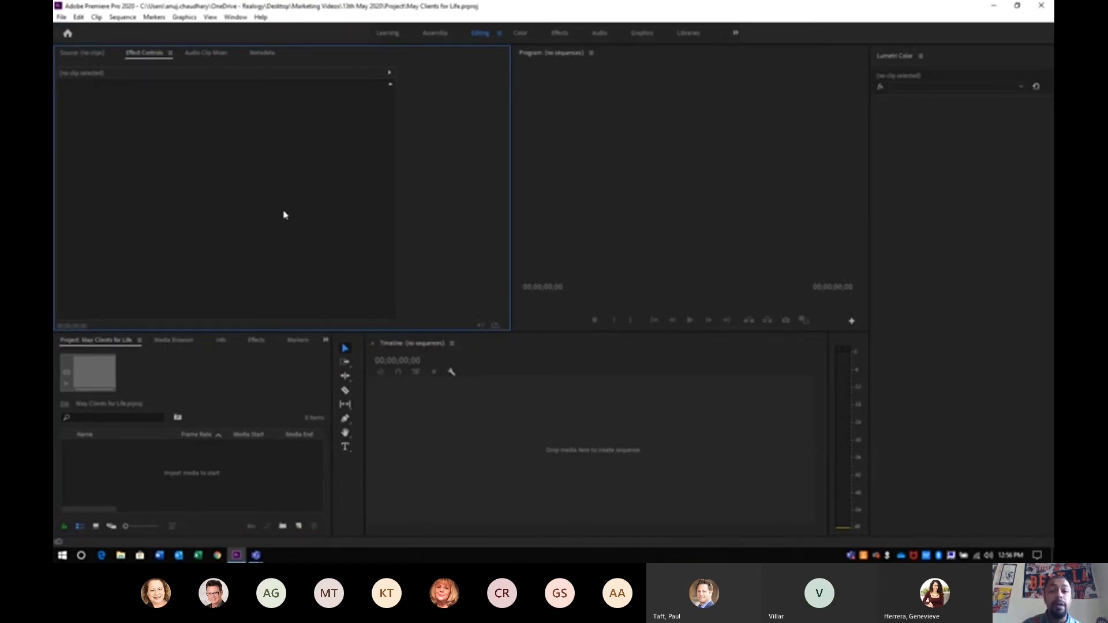
pyautogui.click(663, 204)
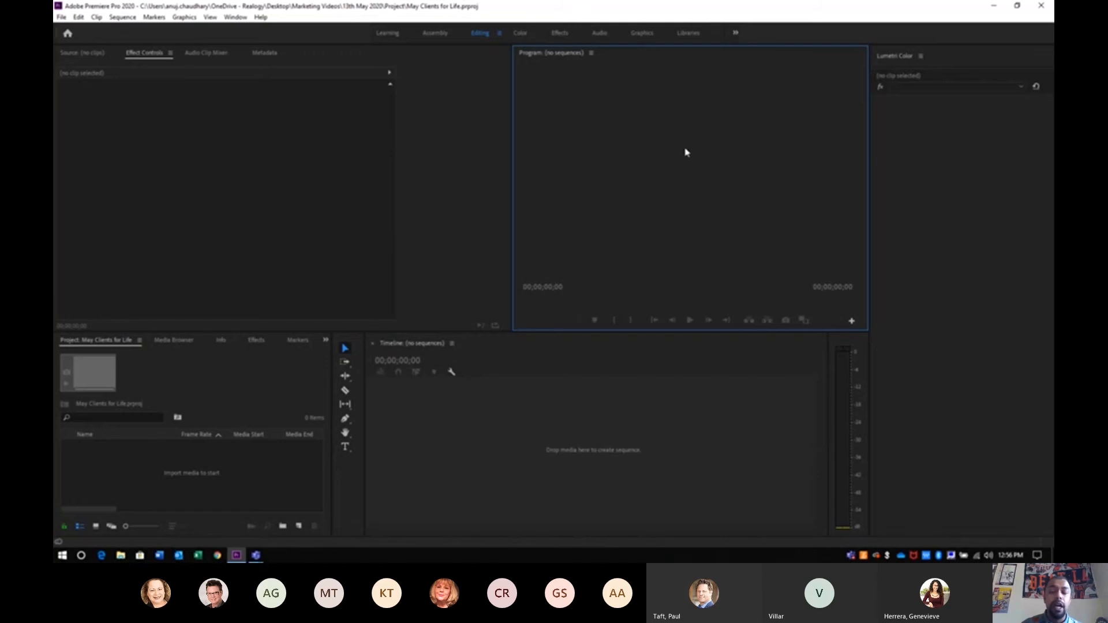
pyautogui.click(557, 431)
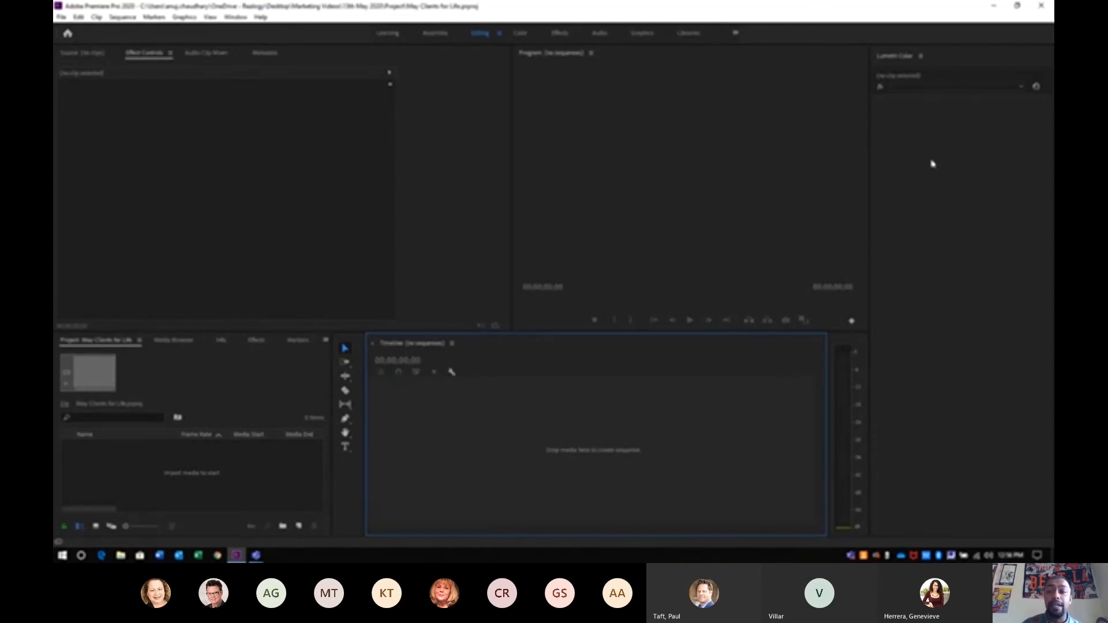
# Close the Lumetri Color panel in the Editing workspace.
pyautogui.click(921, 56)
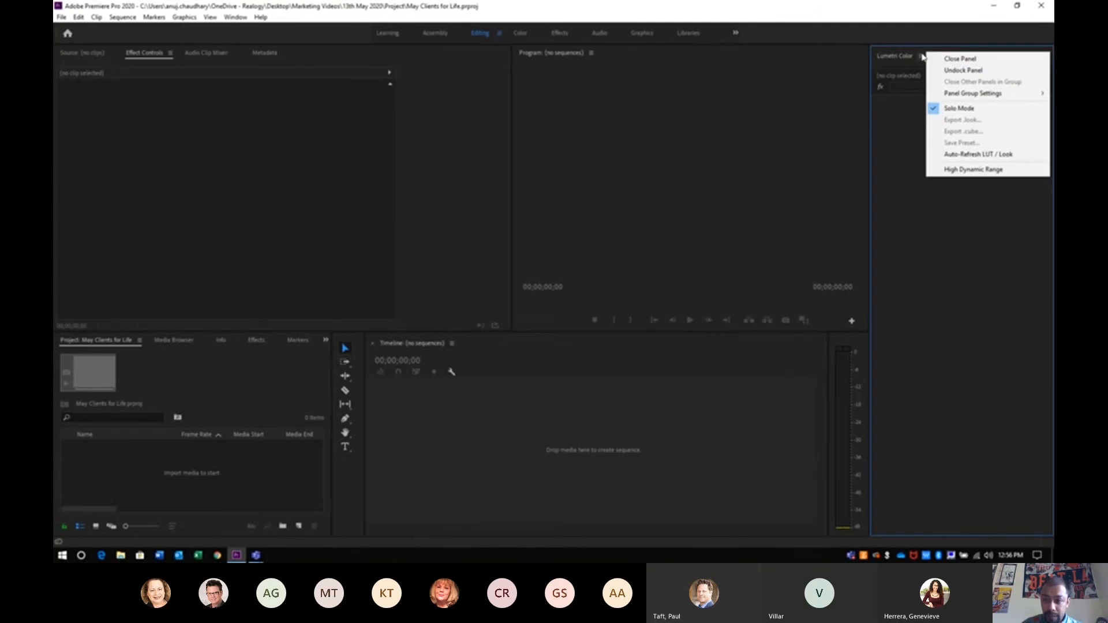
pyautogui.click(952, 59)
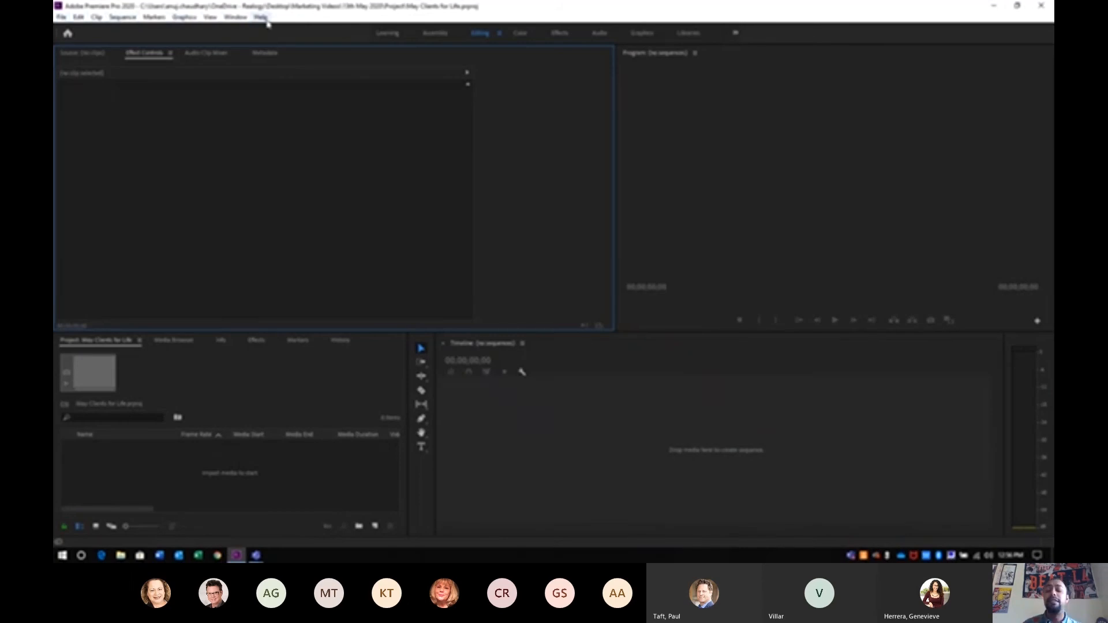
pyautogui.click(61, 17)
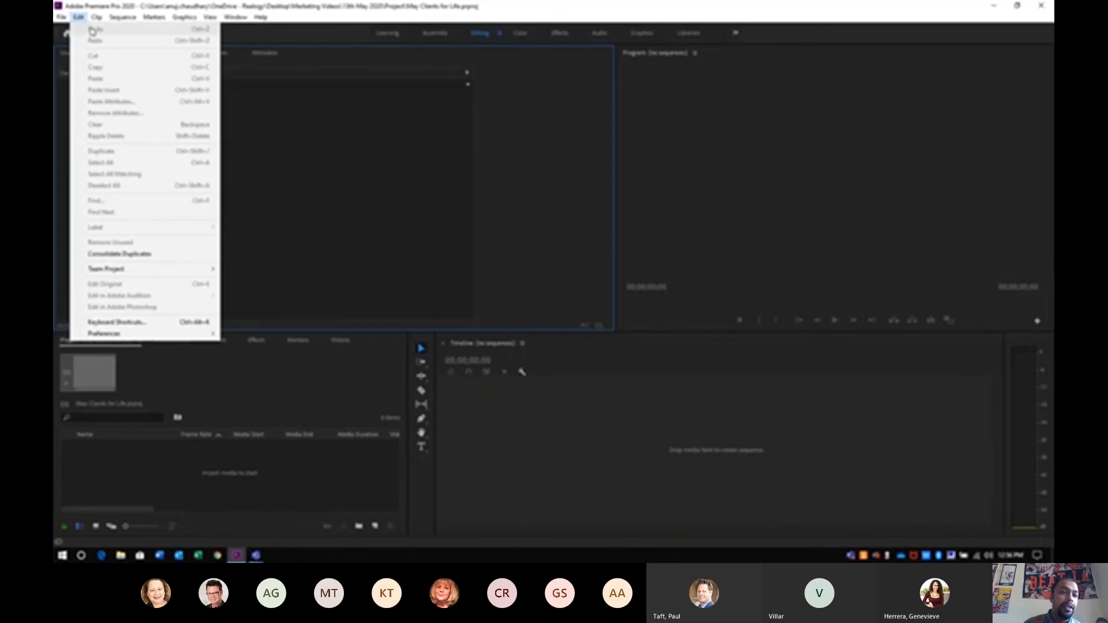
pyautogui.moveTo(66, 30)
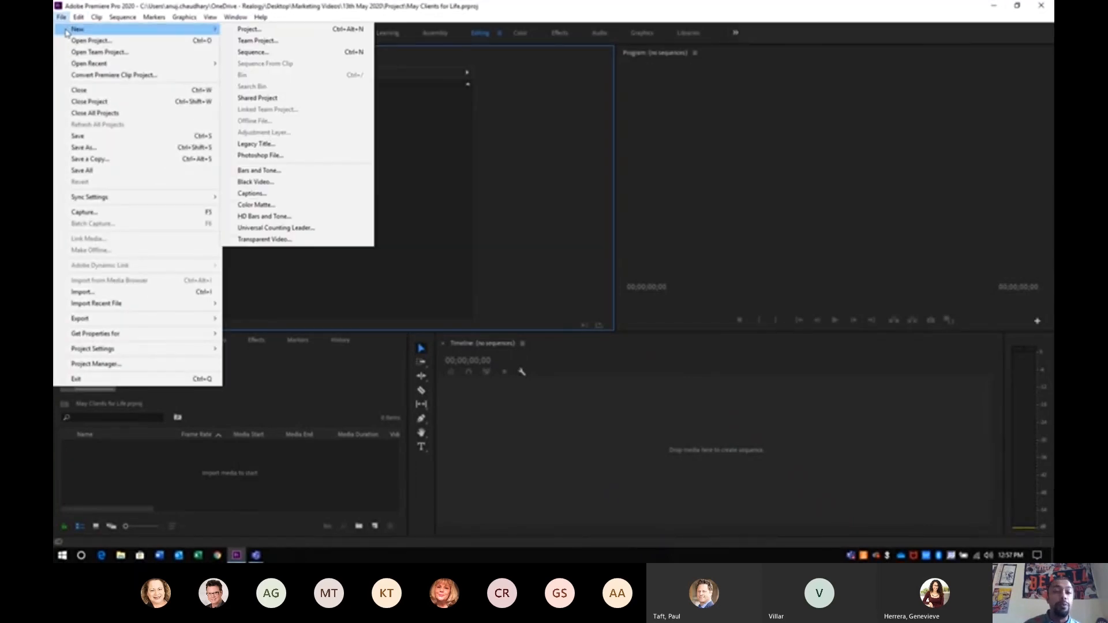
pyautogui.moveTo(109, 66)
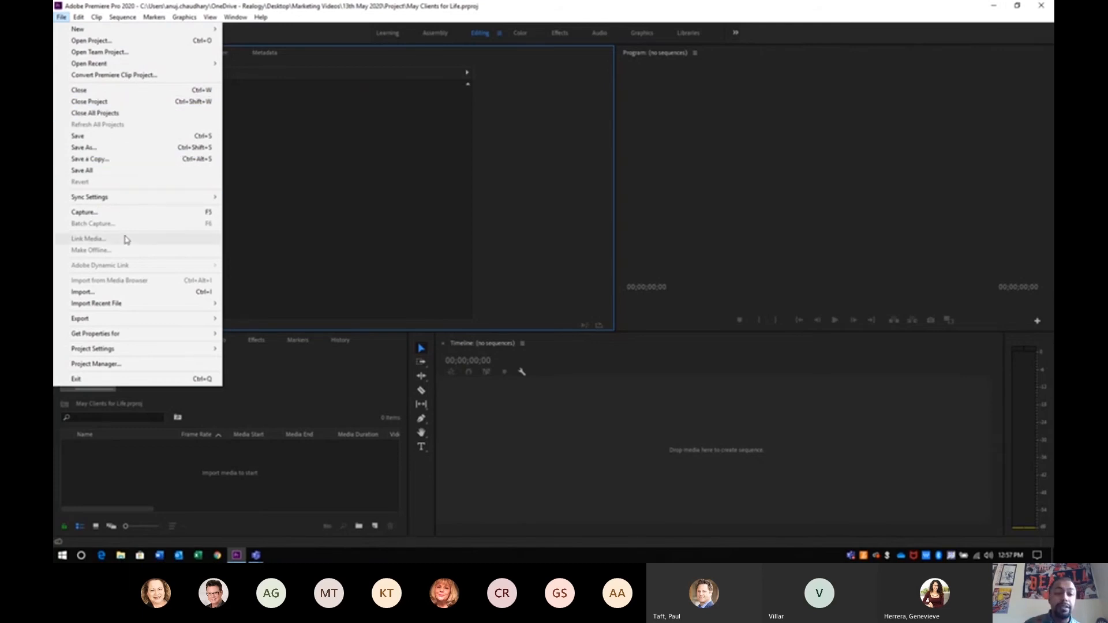
pyautogui.moveTo(131, 321)
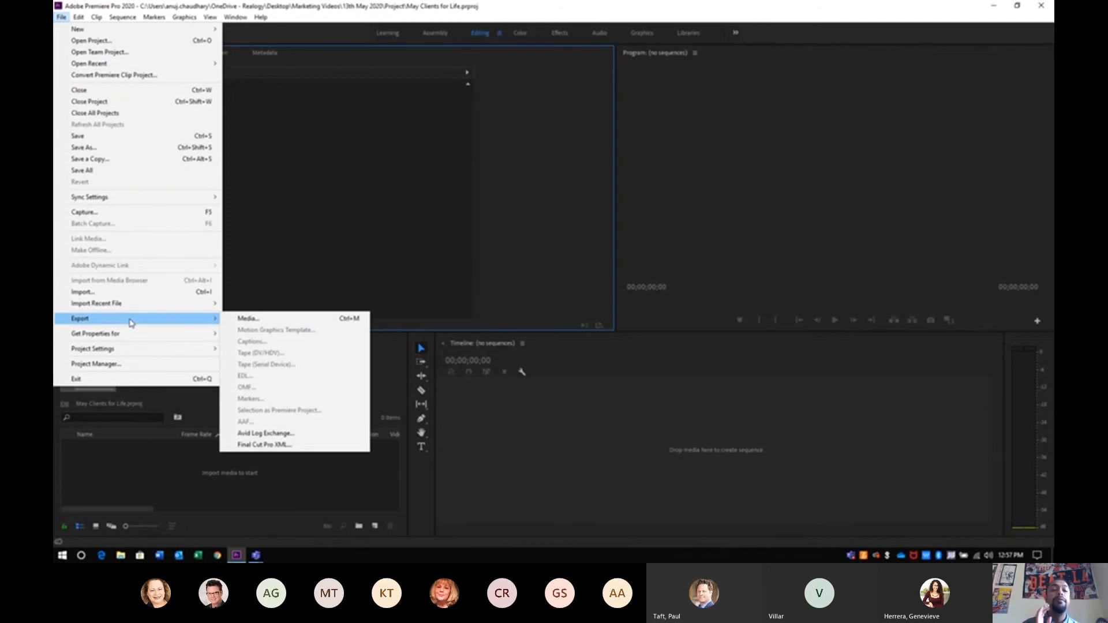
pyautogui.click(61, 16)
pyautogui.click(79, 17)
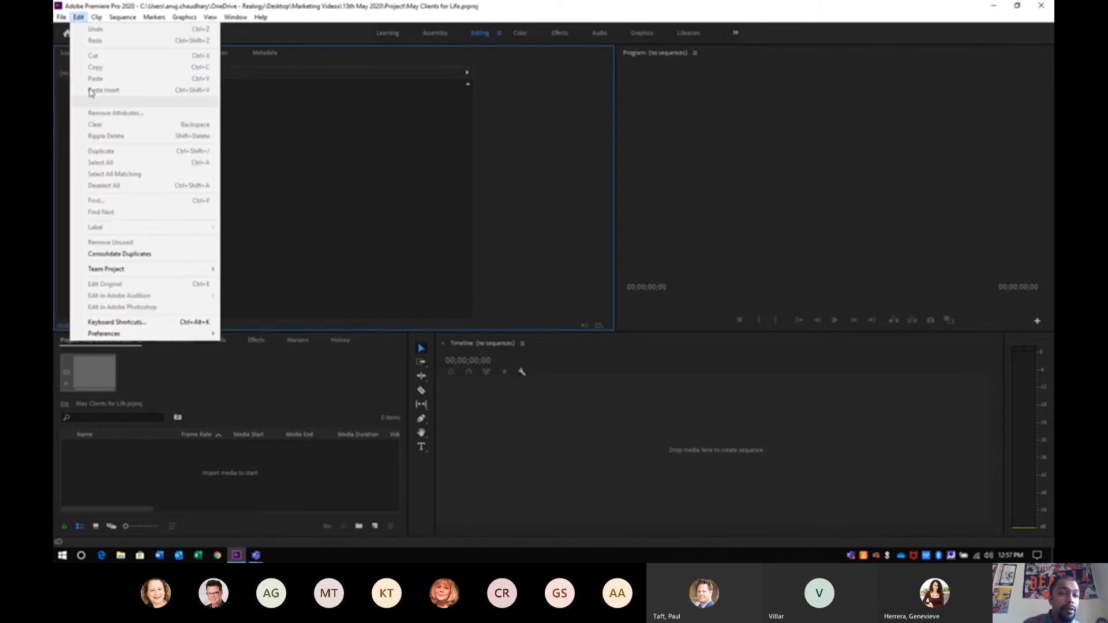
# Restore the Lumetri Color panel to the Editing workspace.
pyautogui.moveTo(103, 21)
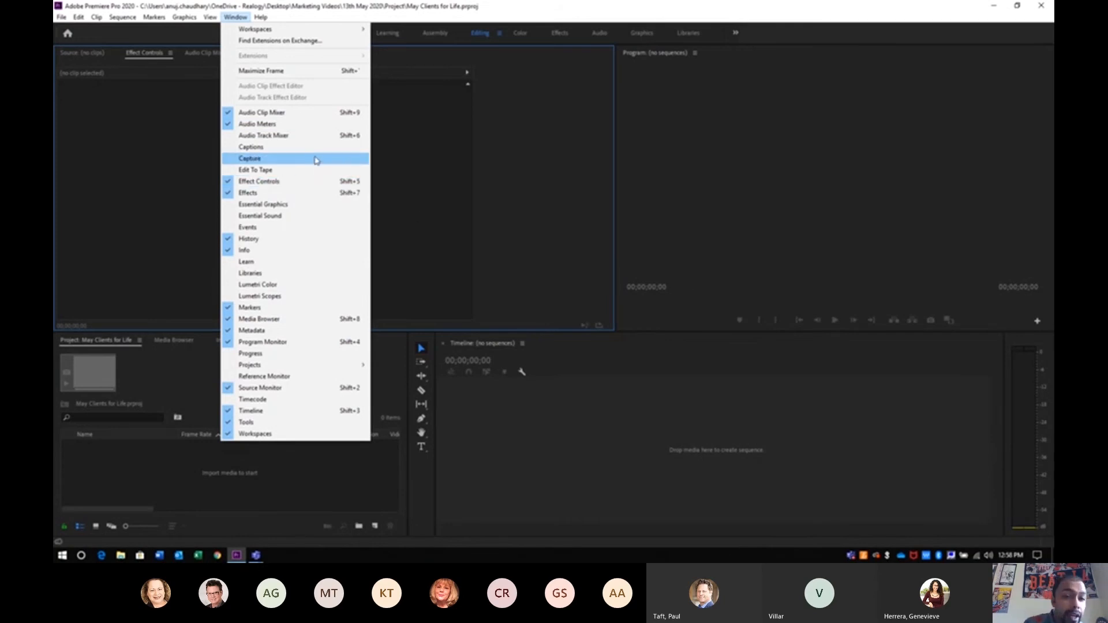
pyautogui.click(252, 287)
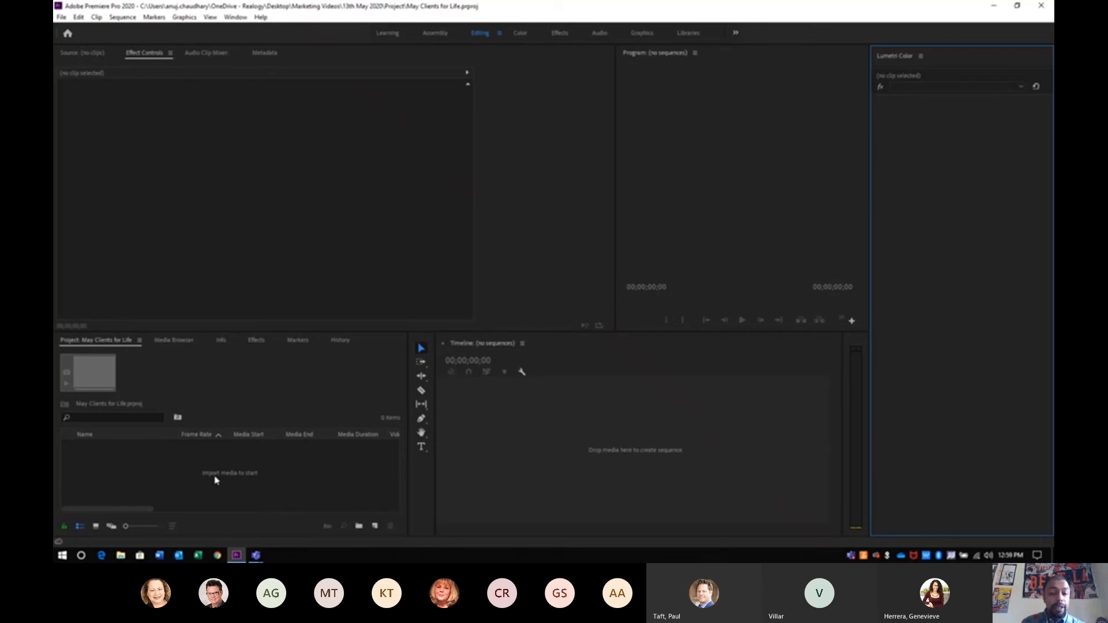
# Import Clients for Life MAY.mp4, Freqlogo.mp4 and Front_Porch_Blues.mp3 from Desktop > Marketing Videos > 13th May 2020 into the project.
pyautogui.click(258, 474)
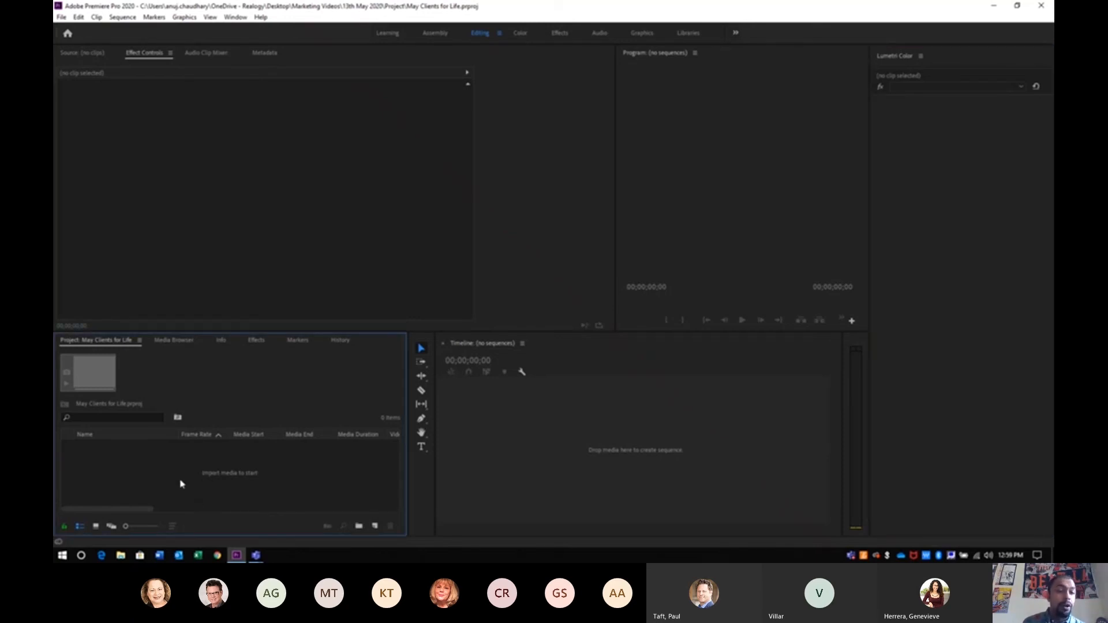
pyautogui.doubleClick(218, 474)
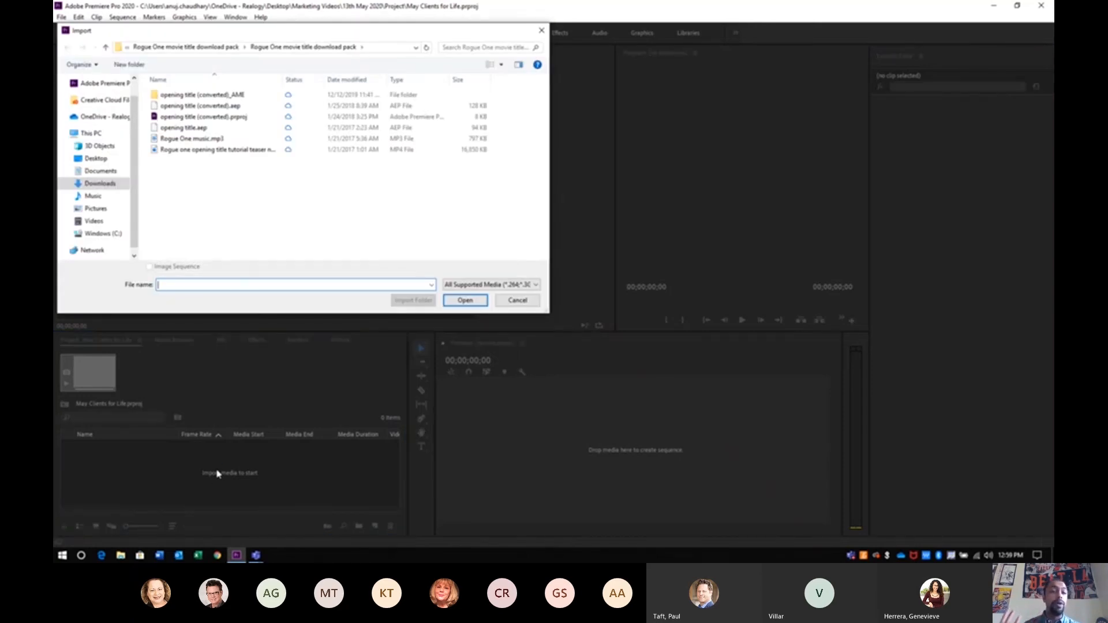
pyautogui.click(96, 160)
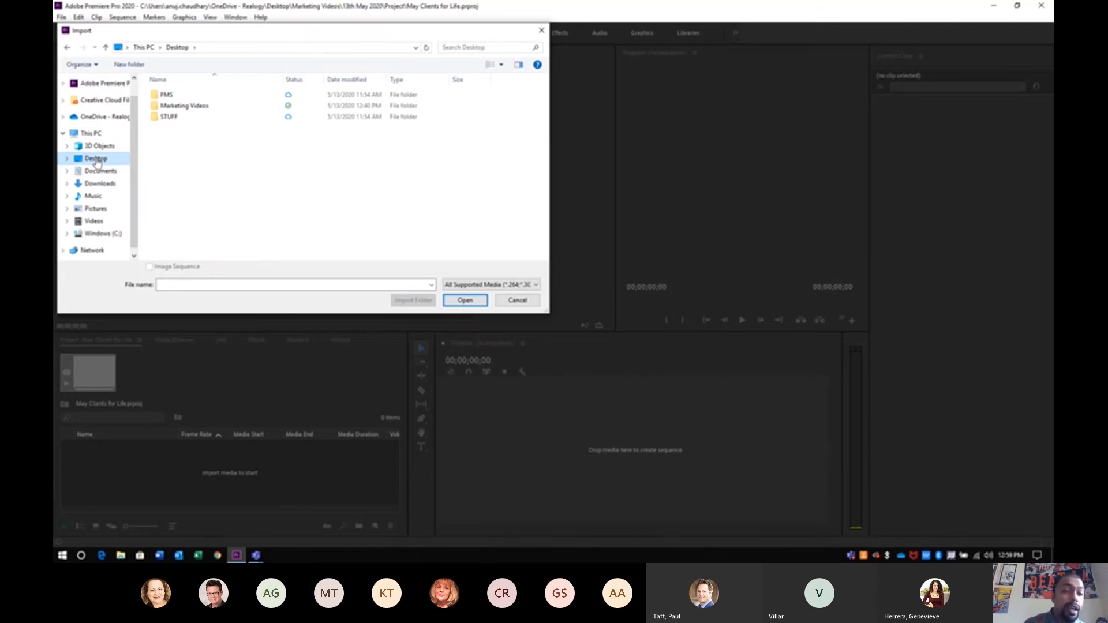
pyautogui.click(176, 107)
pyautogui.doubleClick(177, 107)
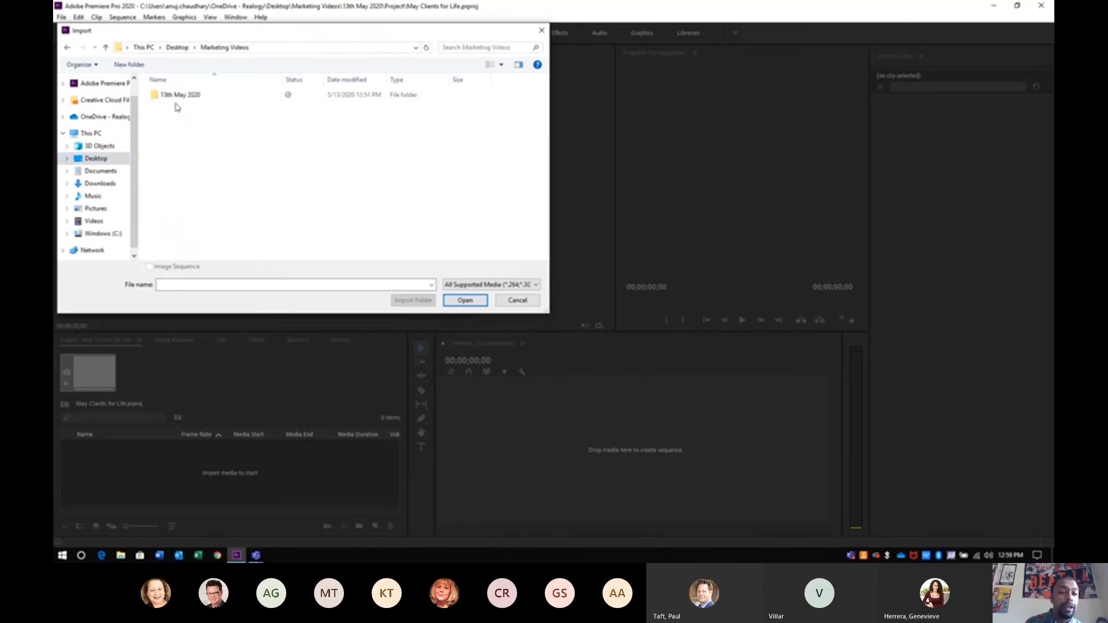
pyautogui.click(173, 97)
pyautogui.doubleClick(173, 97)
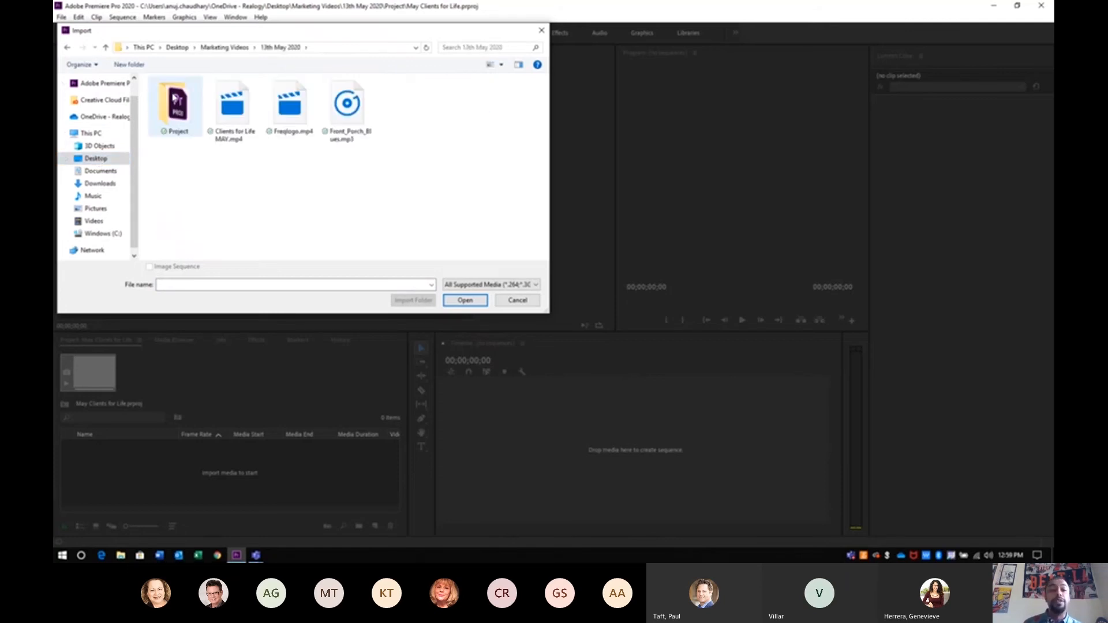
pyautogui.moveTo(373, 182); pyautogui.dragTo(237, 113)
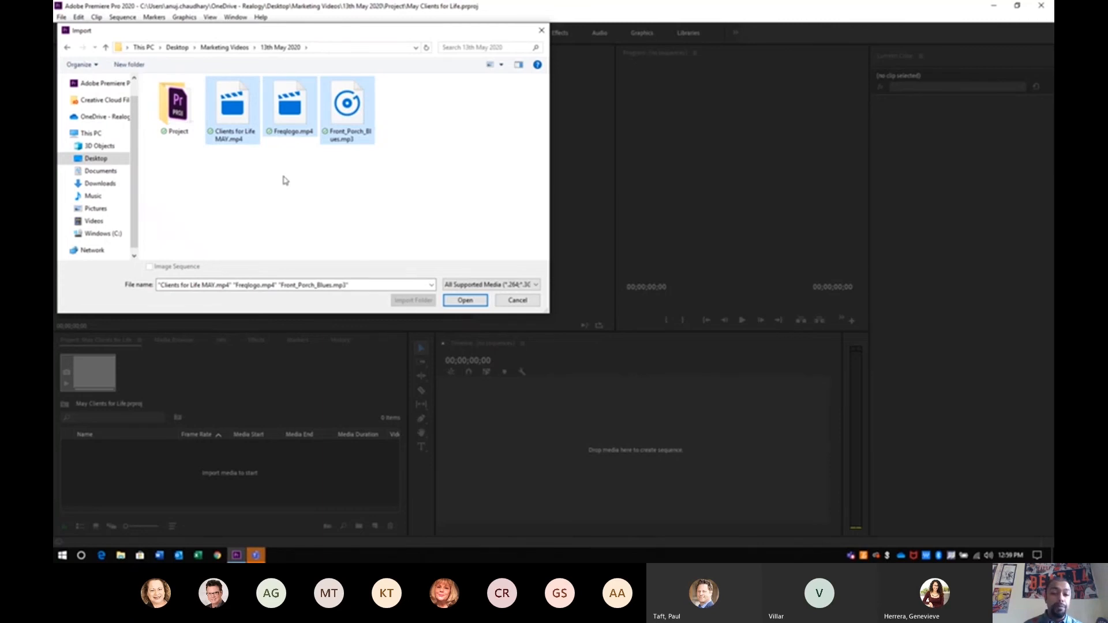
pyautogui.click(453, 304)
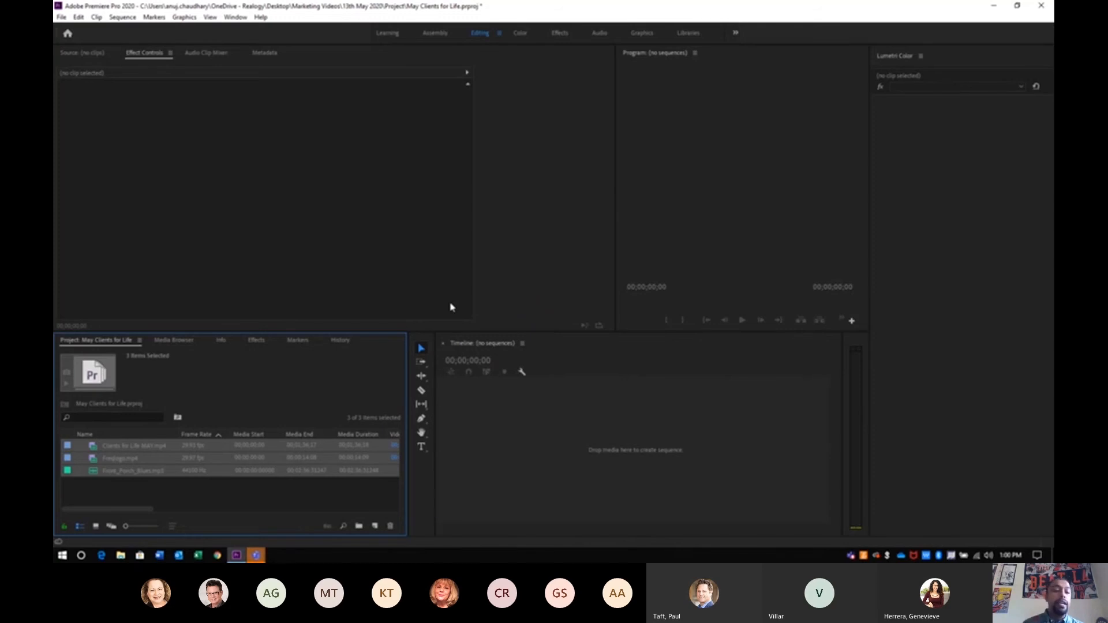
# Create a new sequence from the Clients for Life MAY.mp4 clip.
pyautogui.click(148, 448)
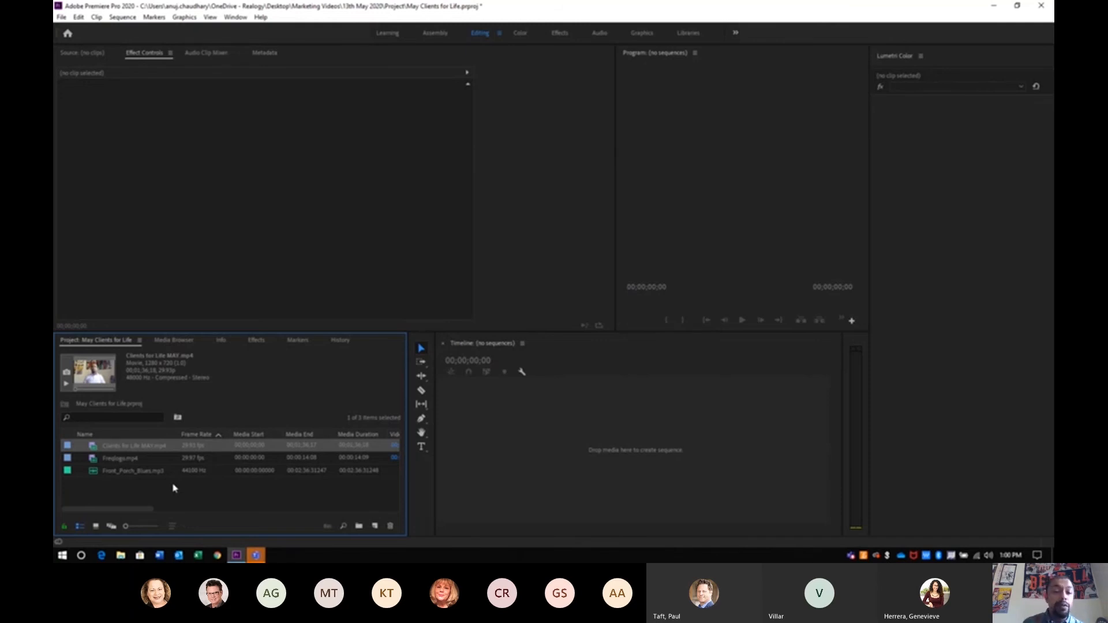
pyautogui.rightClick(148, 449)
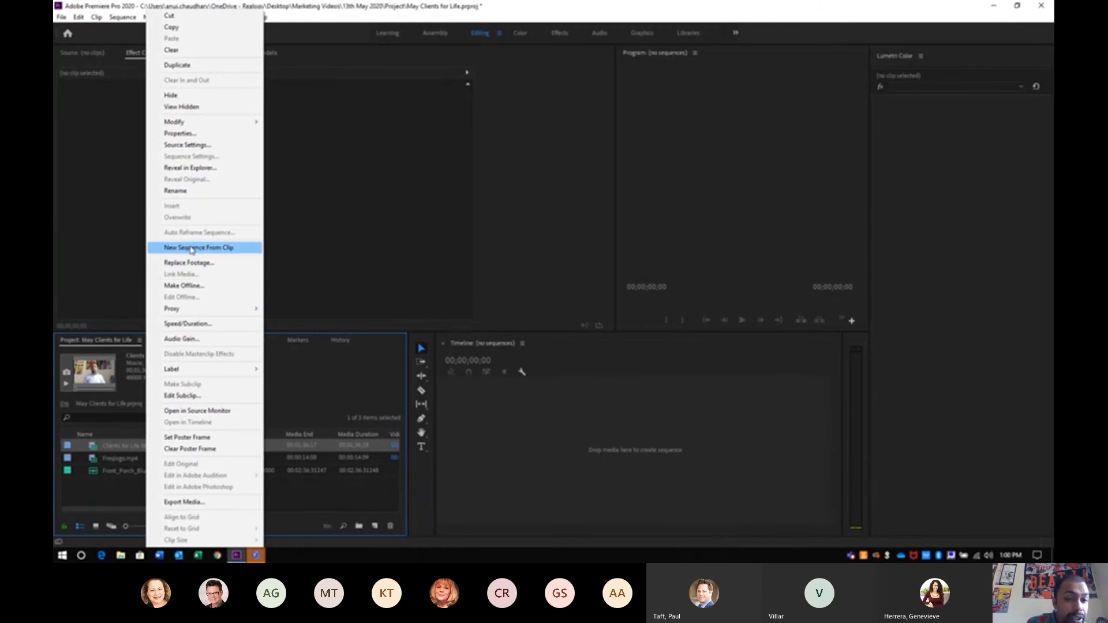
pyautogui.click(213, 251)
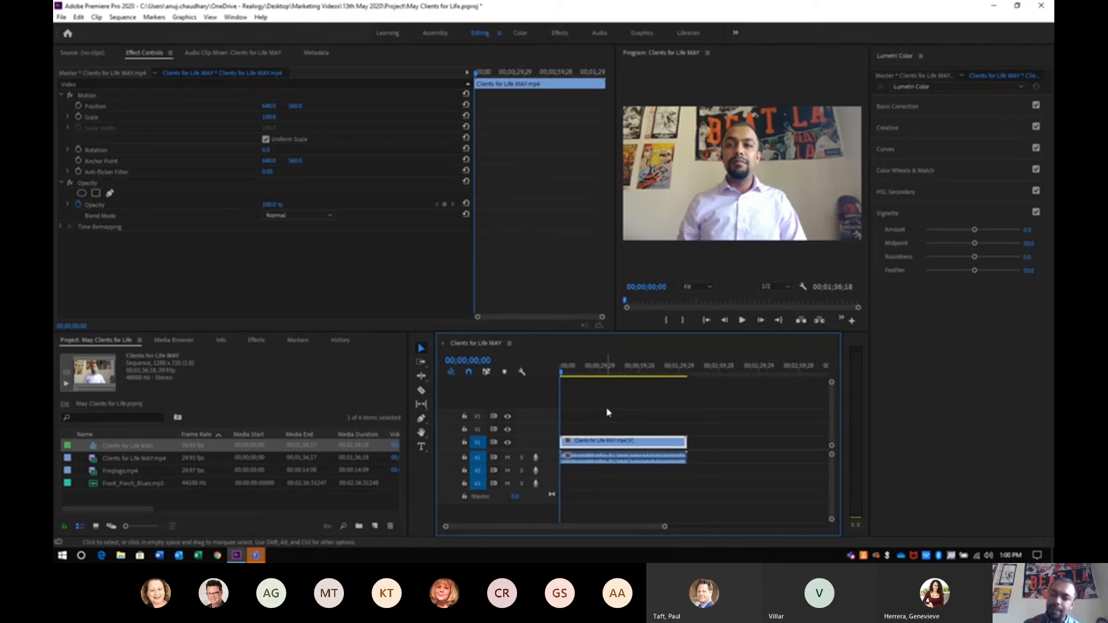
pyautogui.click(61, 18)
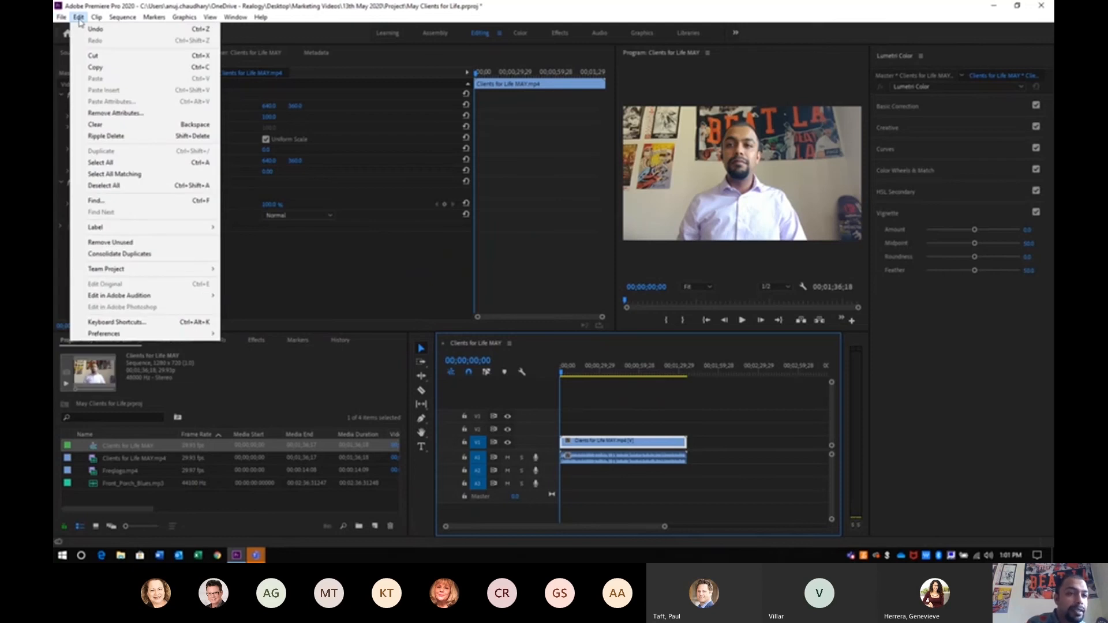
pyautogui.moveTo(129, 19)
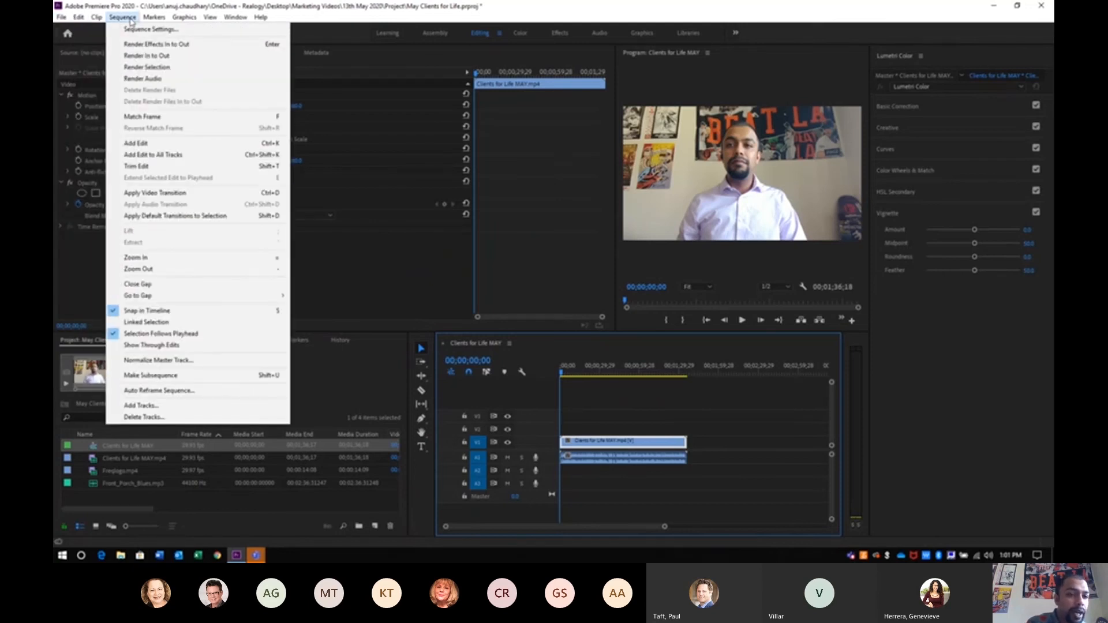
pyautogui.moveTo(60, 18)
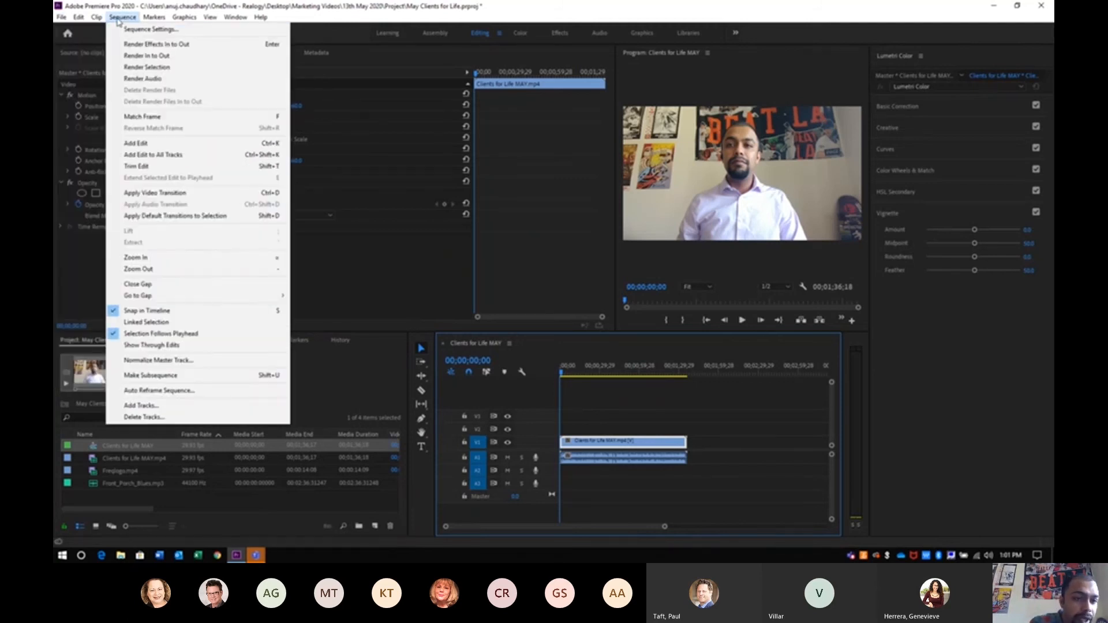
pyautogui.click(647, 407)
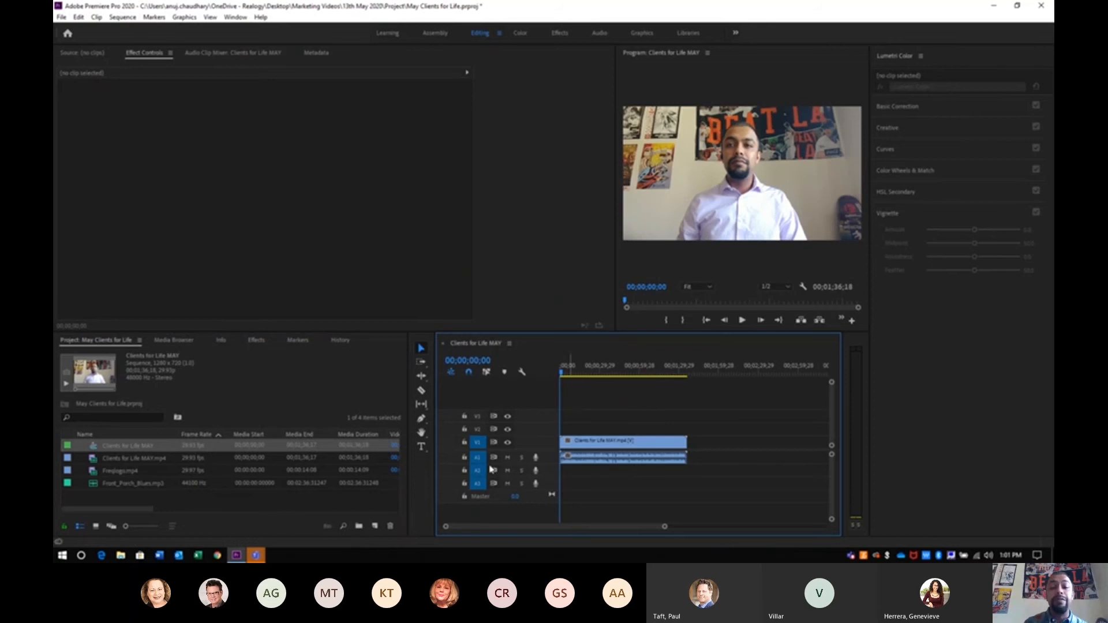
pyautogui.click(631, 449)
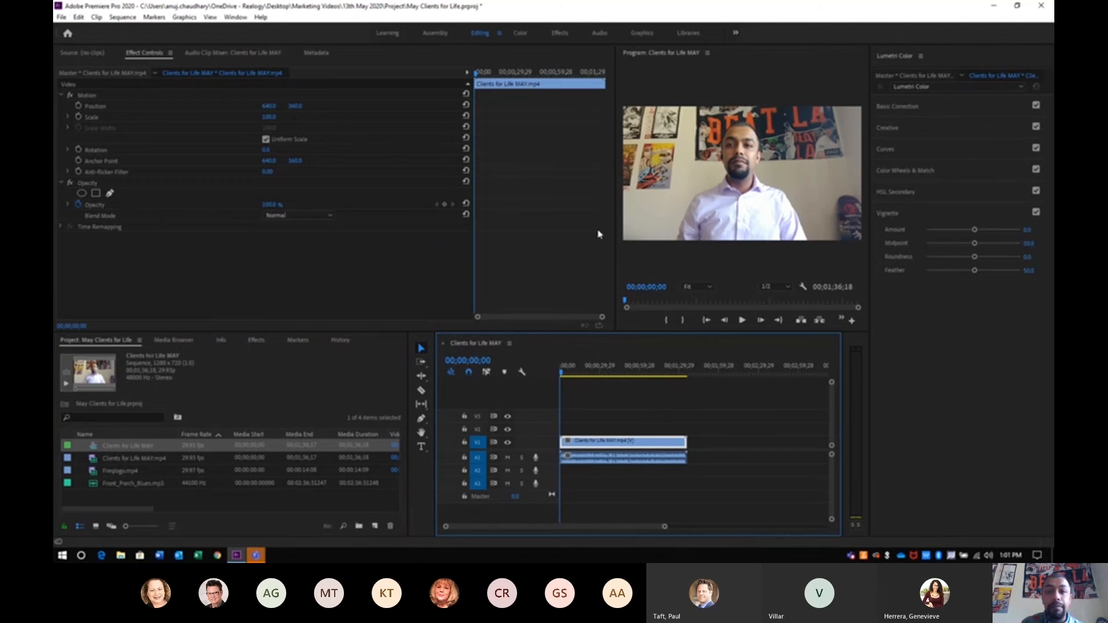
pyautogui.click(210, 16)
pyautogui.click(139, 330)
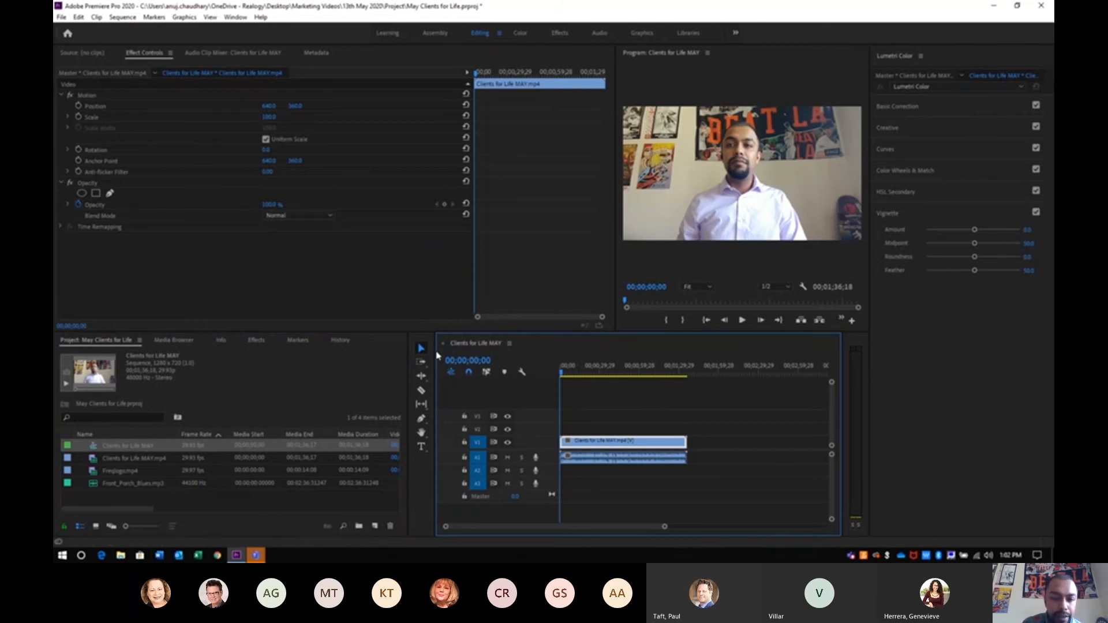
# Widen the Timeline panel toward the Project panel and check that the audio clip on track A1 can be selected.
pyautogui.moveTo(434, 349); pyautogui.dragTo(307, 355)
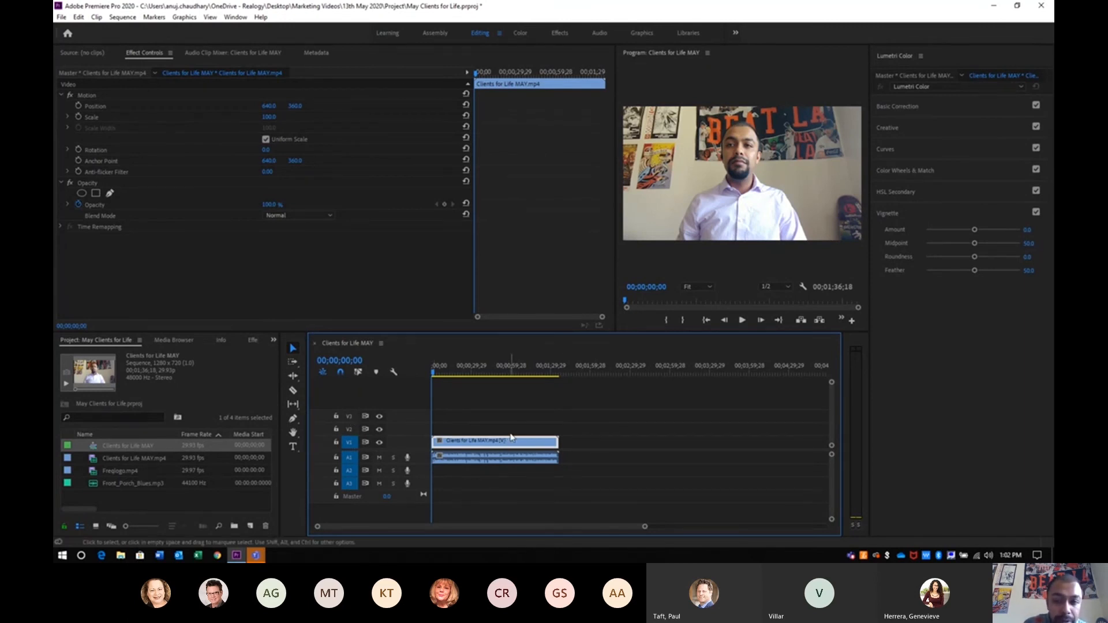
pyautogui.click(463, 460)
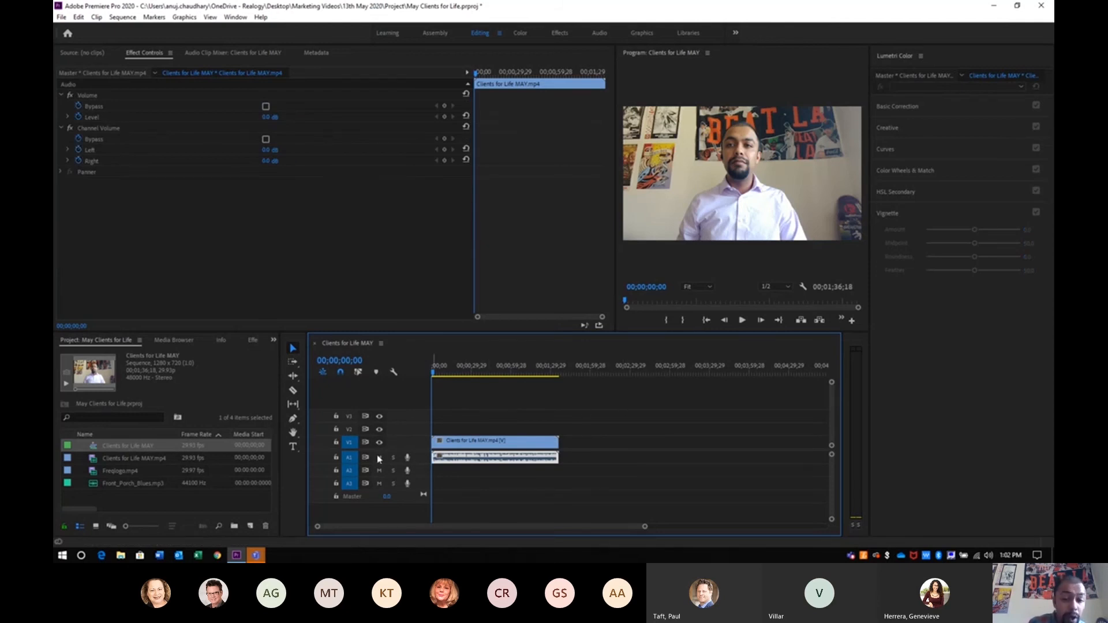
pyautogui.click(472, 471)
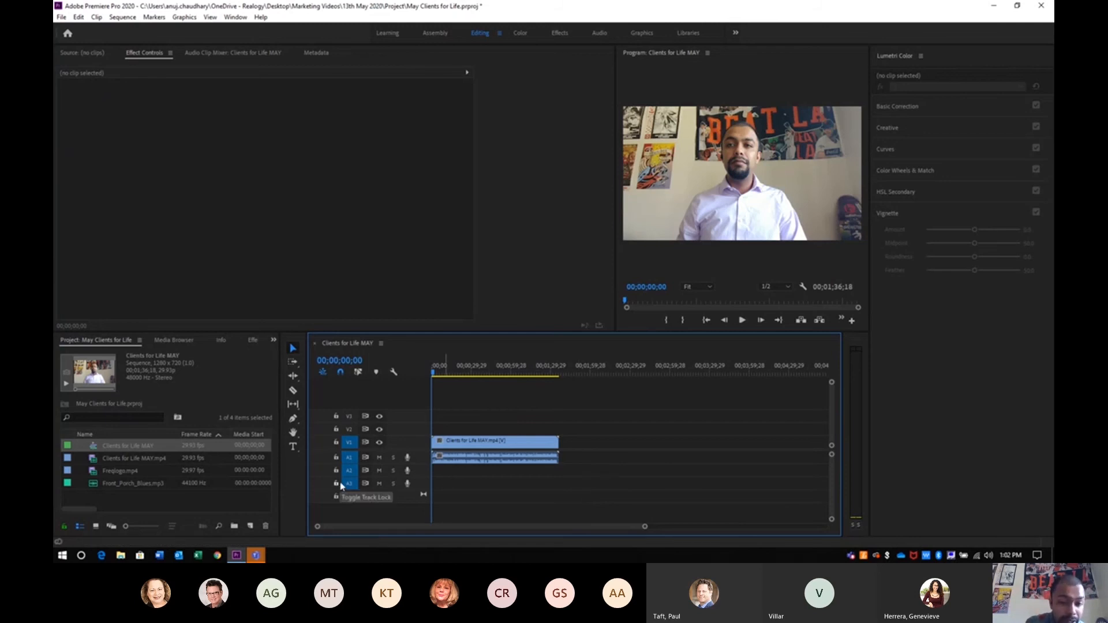
# Lock audio track A1 and video track V1, test whether their clips can be selected, and unlock both tracks.
pyautogui.click(335, 459)
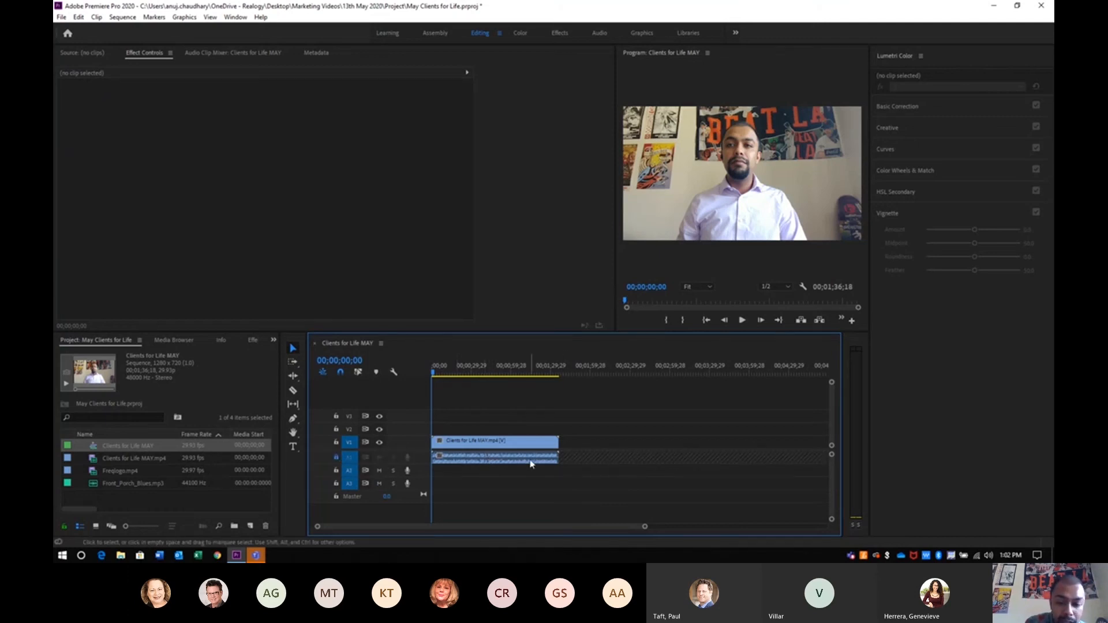
pyautogui.click(336, 442)
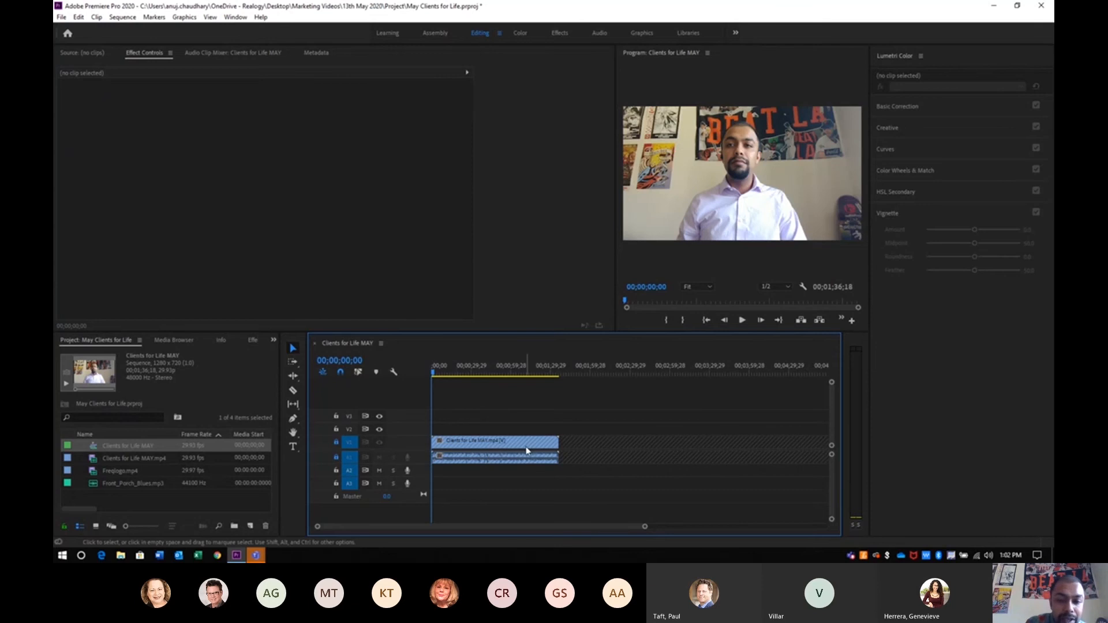
pyautogui.moveTo(534, 479); pyautogui.dragTo(527, 438)
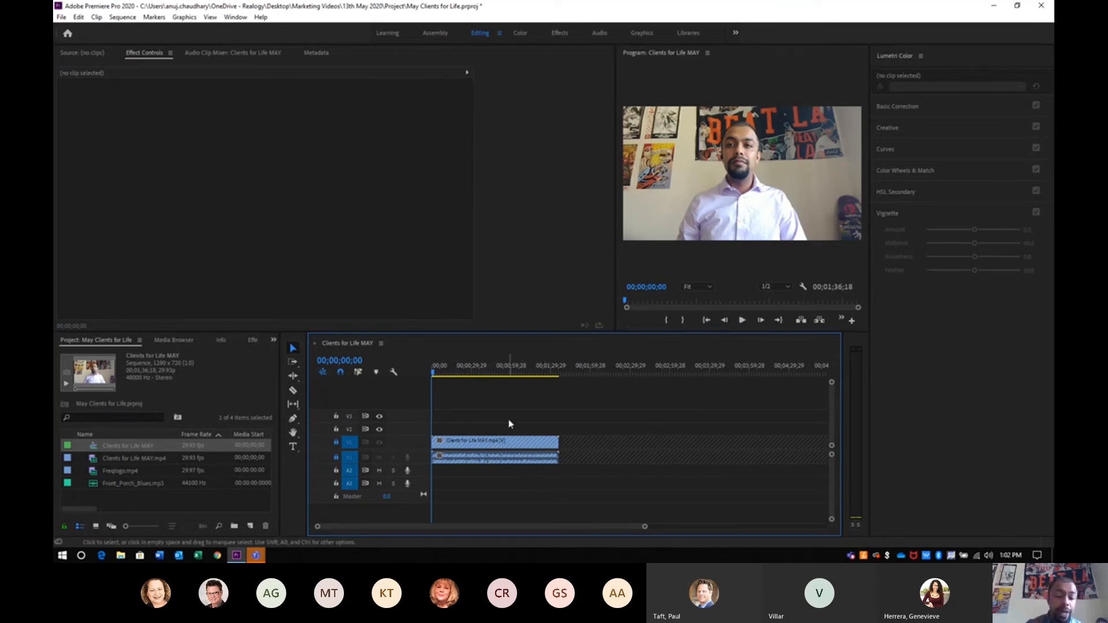
pyautogui.click(336, 443)
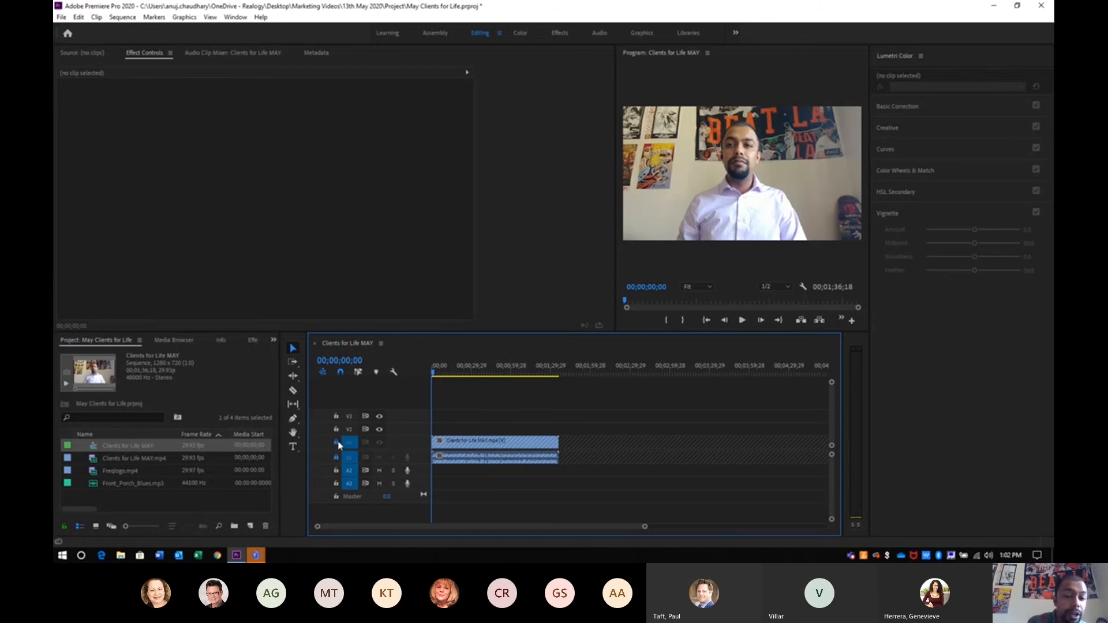
pyautogui.click(335, 457)
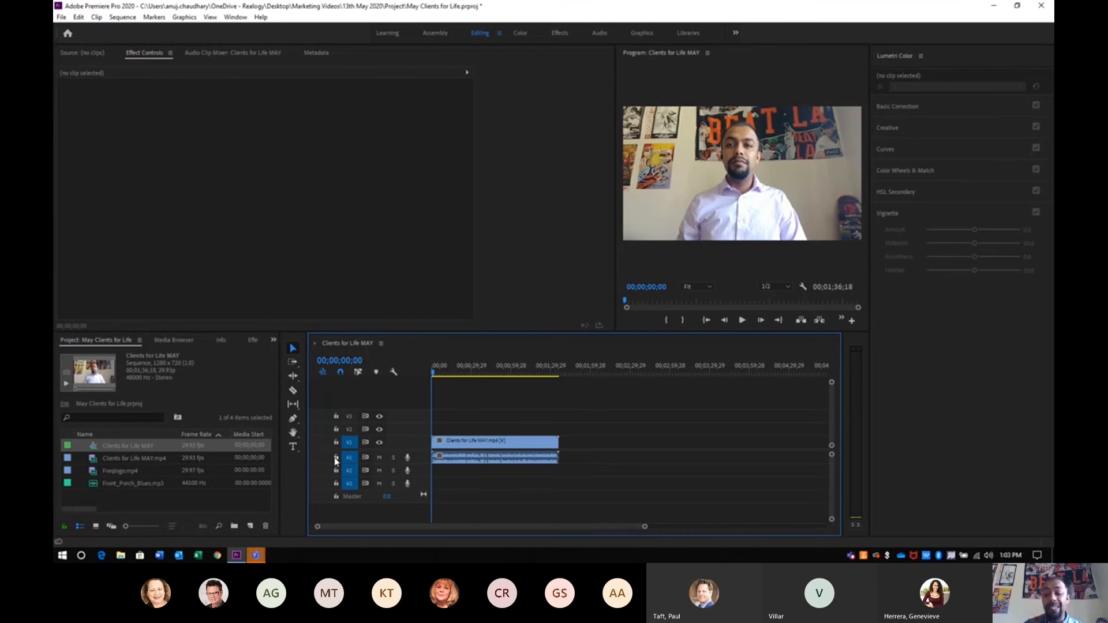
# Practise selecting the video and audio clips on V1 and A1 together and individually in the timeline, and clear the selection.
pyautogui.moveTo(472, 413); pyautogui.dragTo(517, 493)
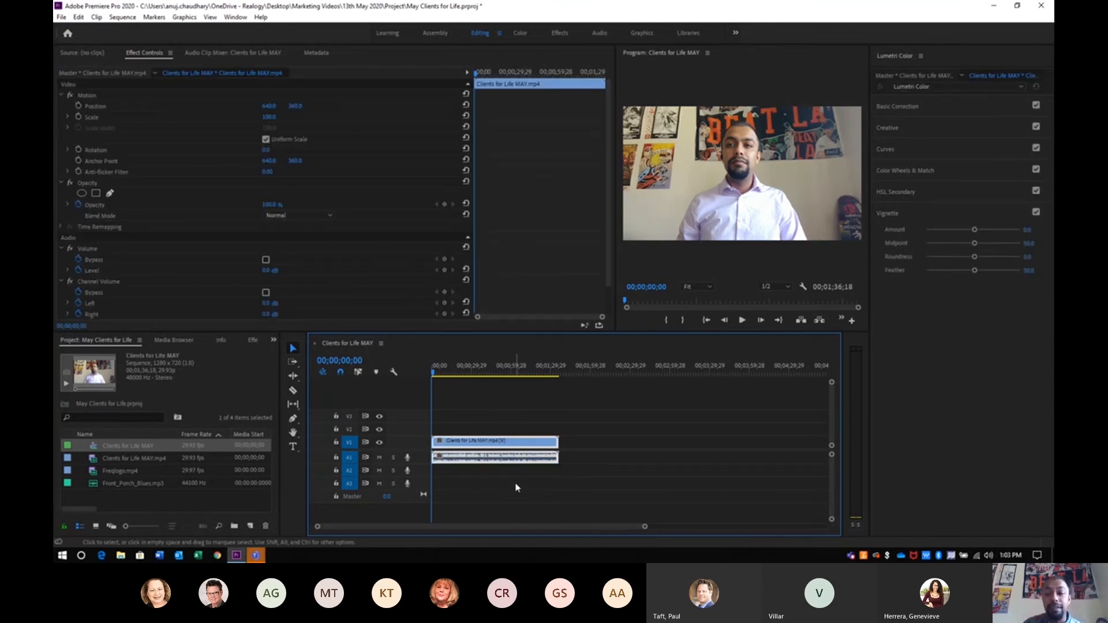
pyautogui.click(516, 488)
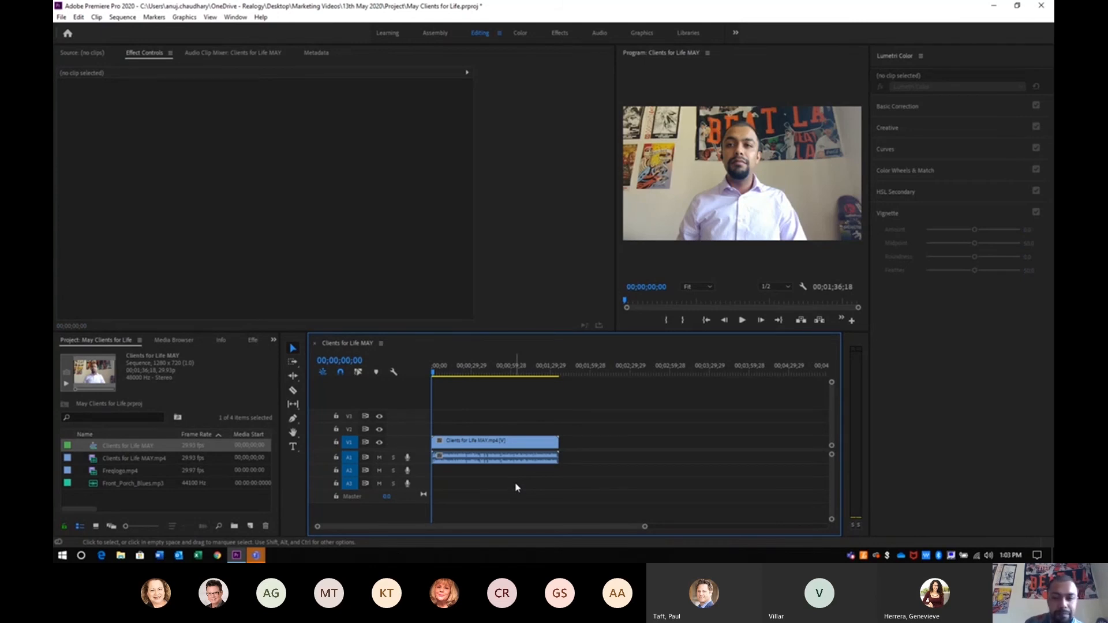
pyautogui.click(500, 446)
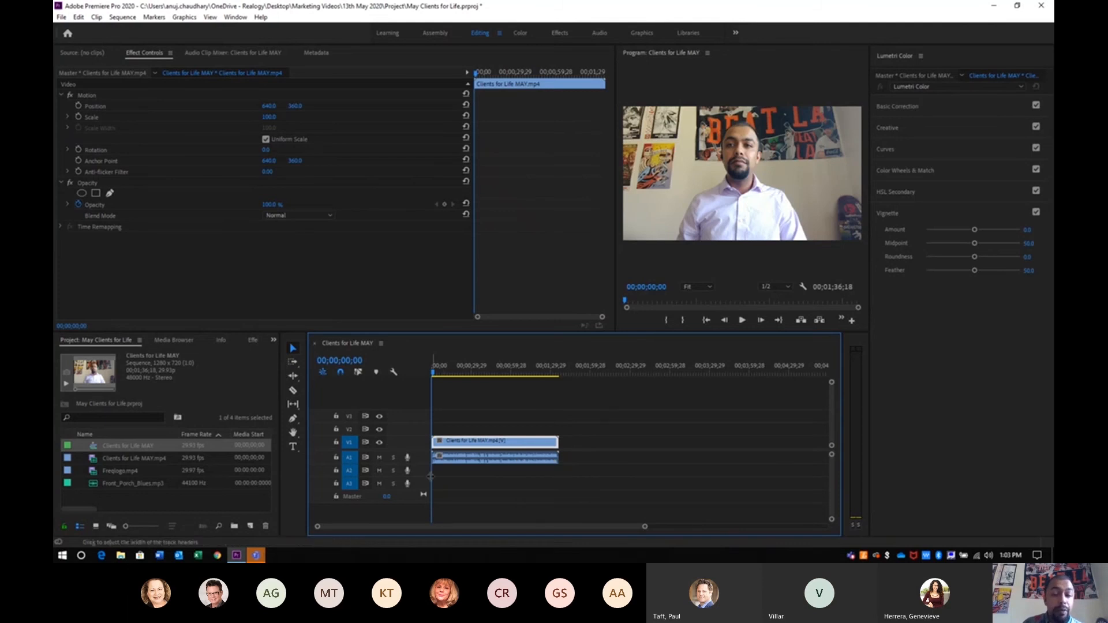
pyautogui.click(483, 461)
pyautogui.click(476, 443)
pyautogui.click(482, 479)
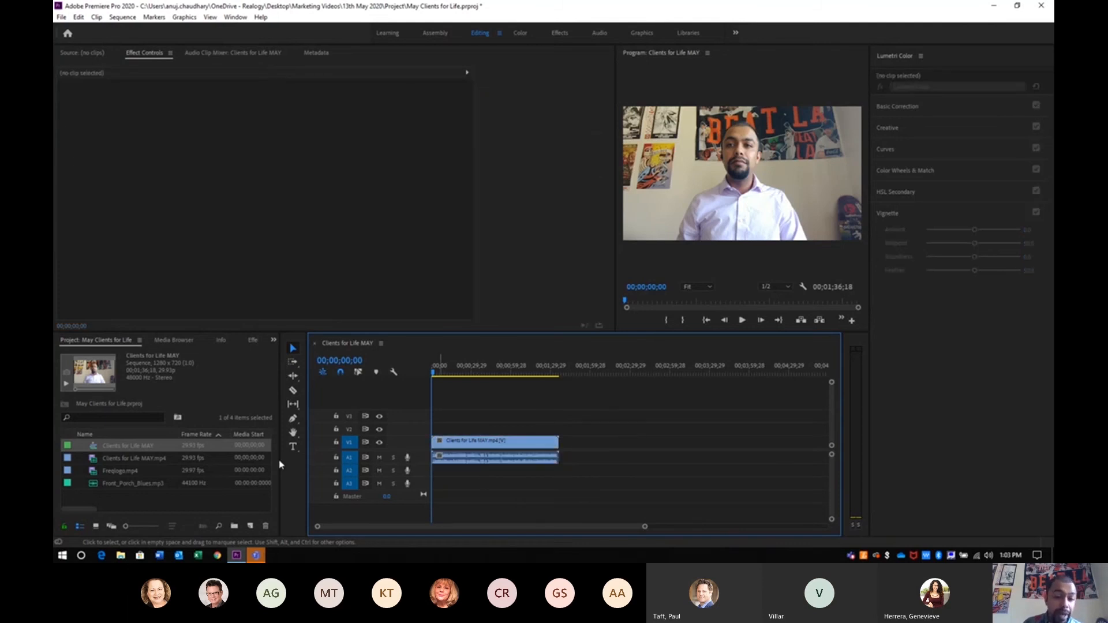
pyautogui.moveTo(517, 486); pyautogui.dragTo(487, 403)
pyautogui.click(505, 477)
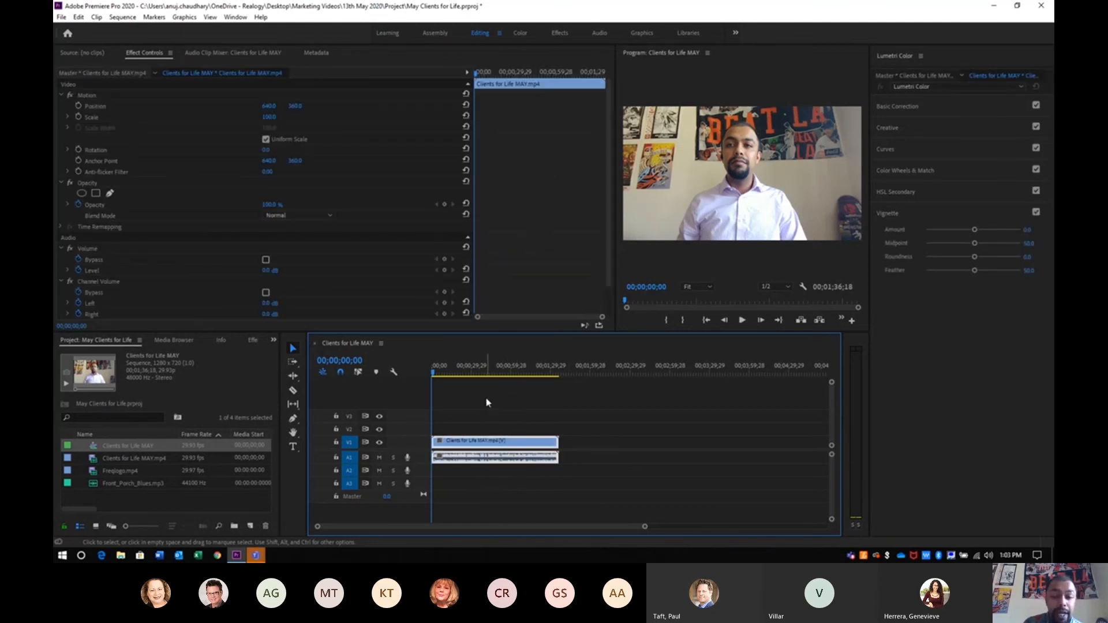
pyautogui.click(487, 403)
# Compare the effect properties of the video clip on V1 and the audio clip on A1, expanding the audio's Panner settings.
pyautogui.click(525, 442)
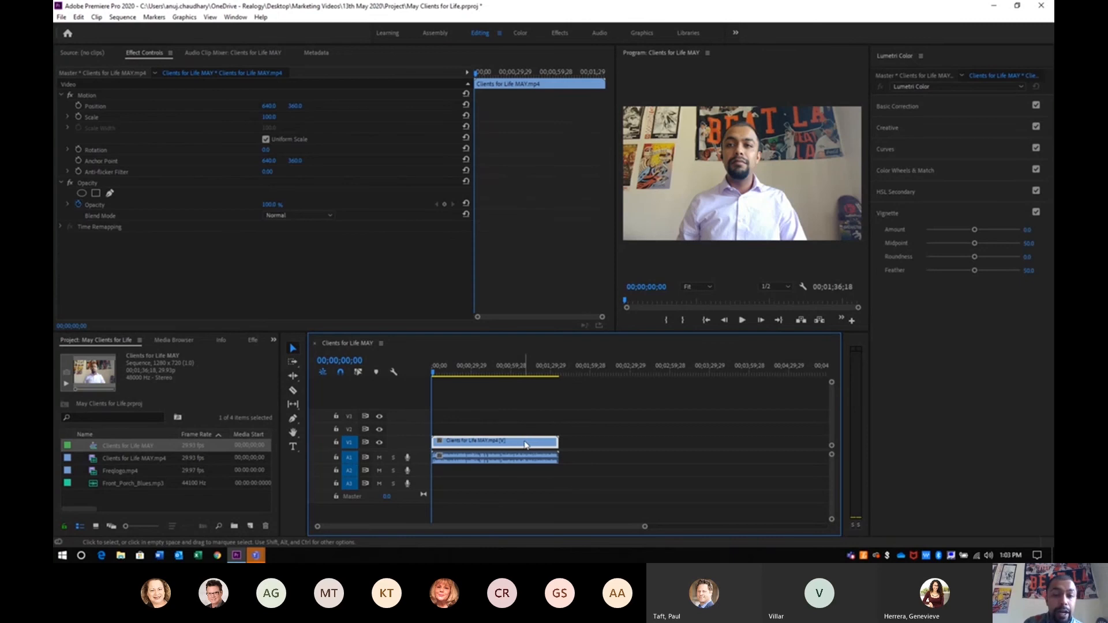
pyautogui.click(525, 458)
pyautogui.click(517, 446)
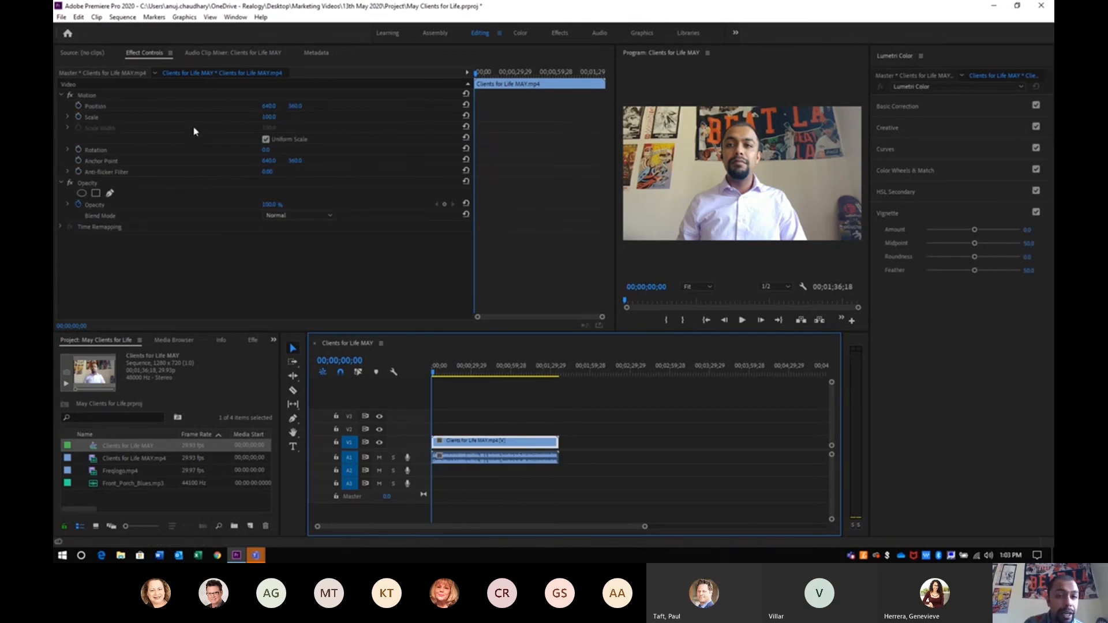
pyautogui.click(363, 268)
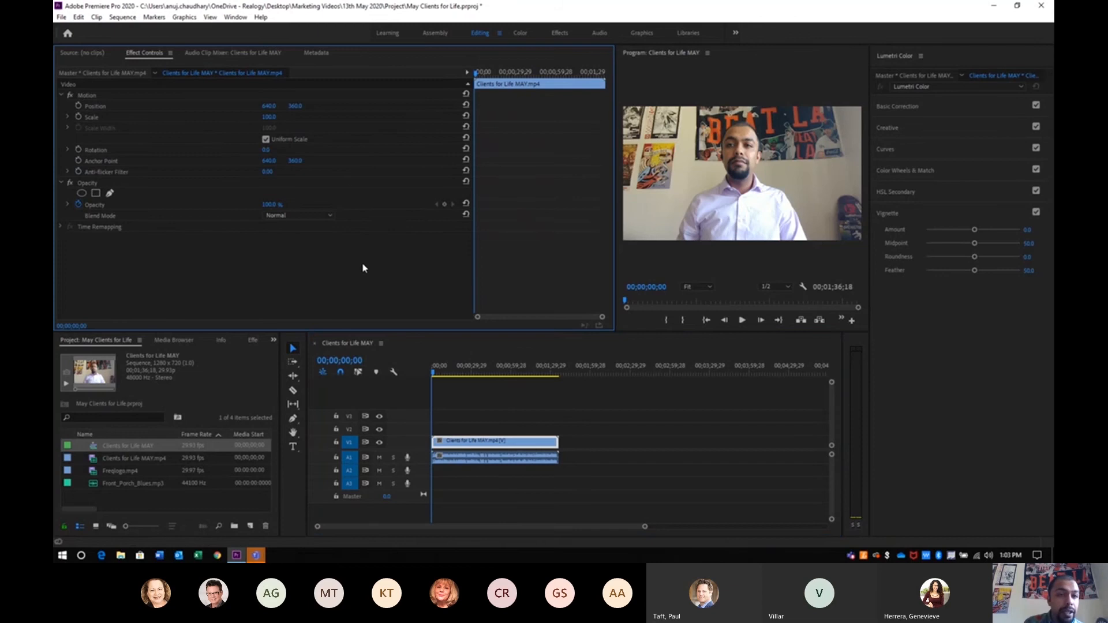
pyautogui.click(451, 460)
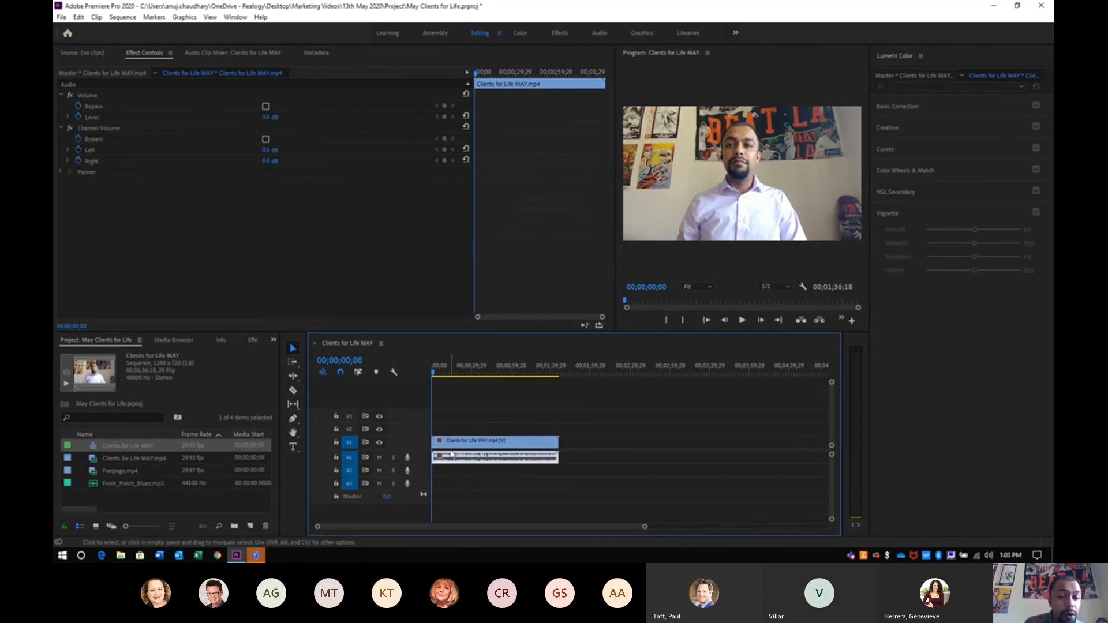
pyautogui.click(451, 442)
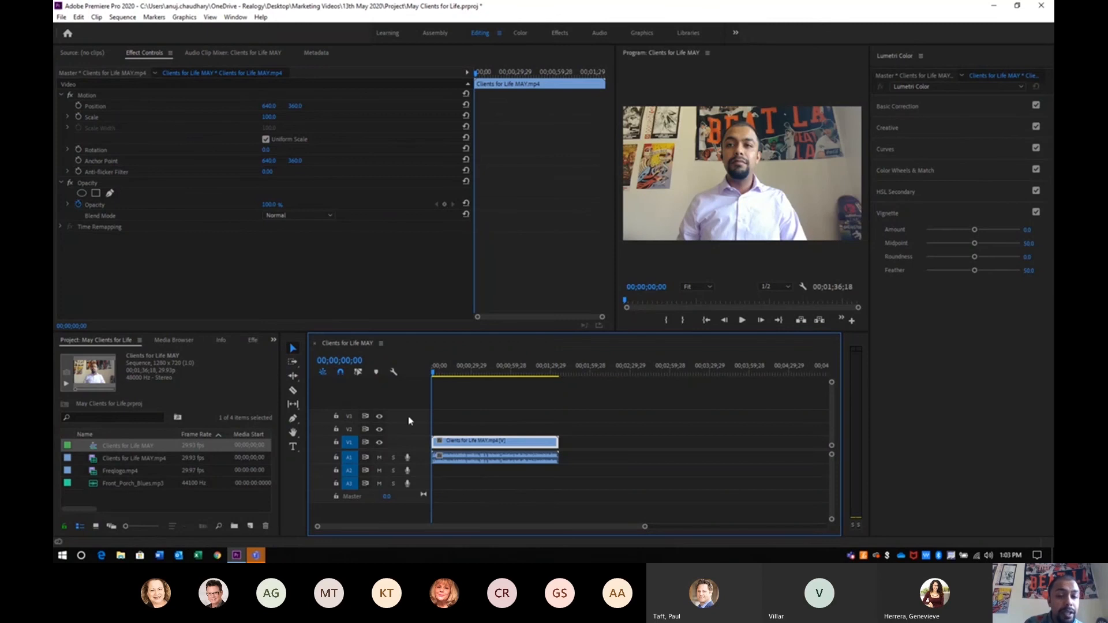
pyautogui.keyDown('alt'); pyautogui.click(451, 457); pyautogui.keyUp('alt')
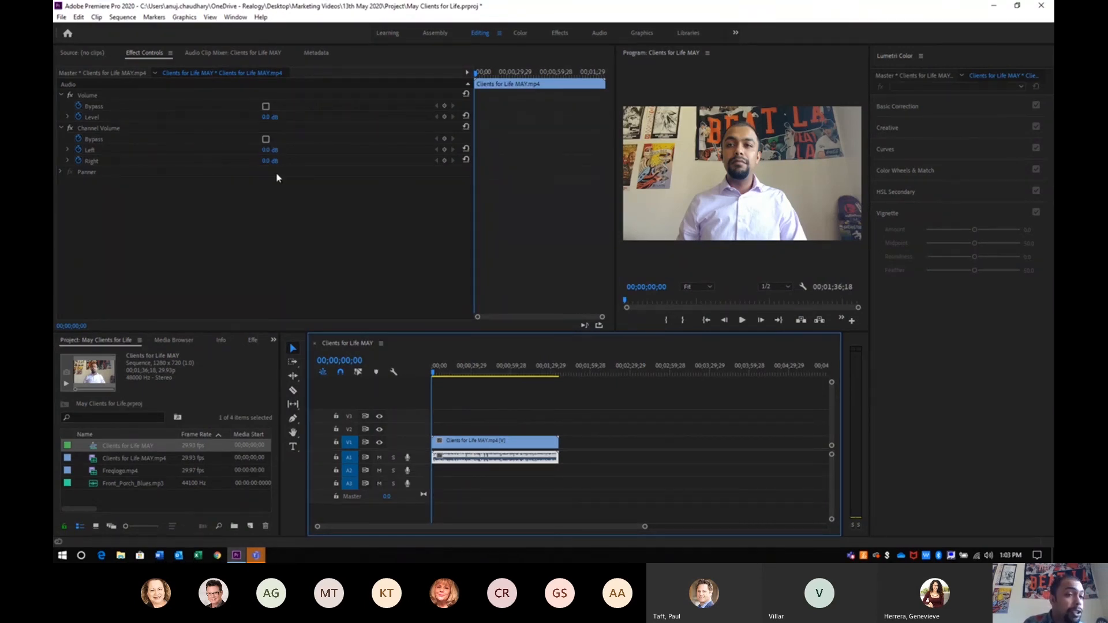
pyautogui.click(58, 172)
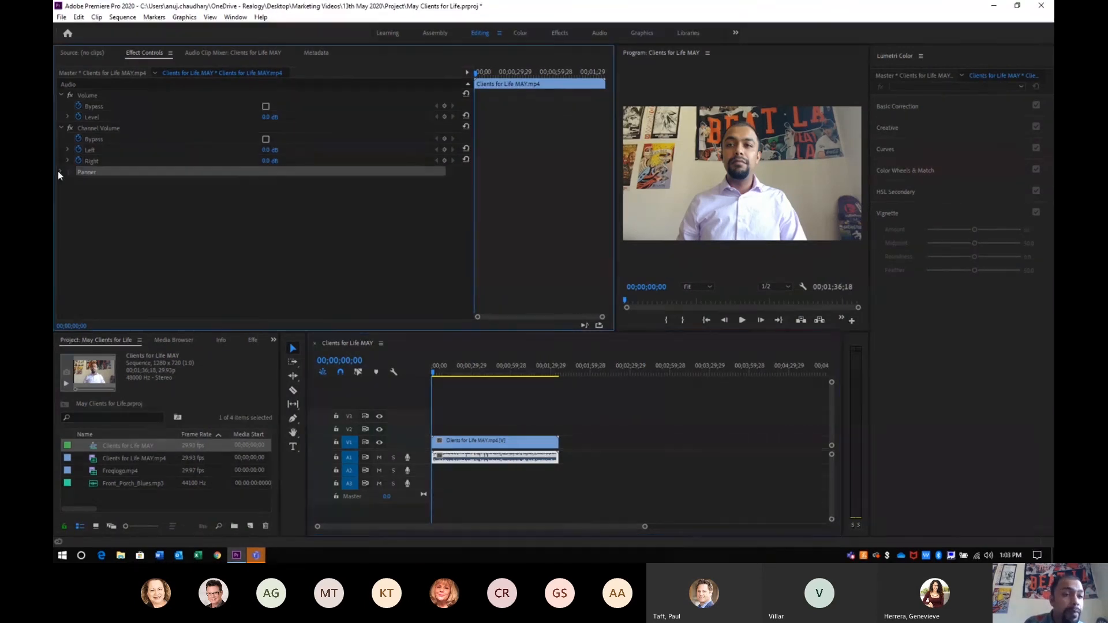
pyautogui.click(60, 172)
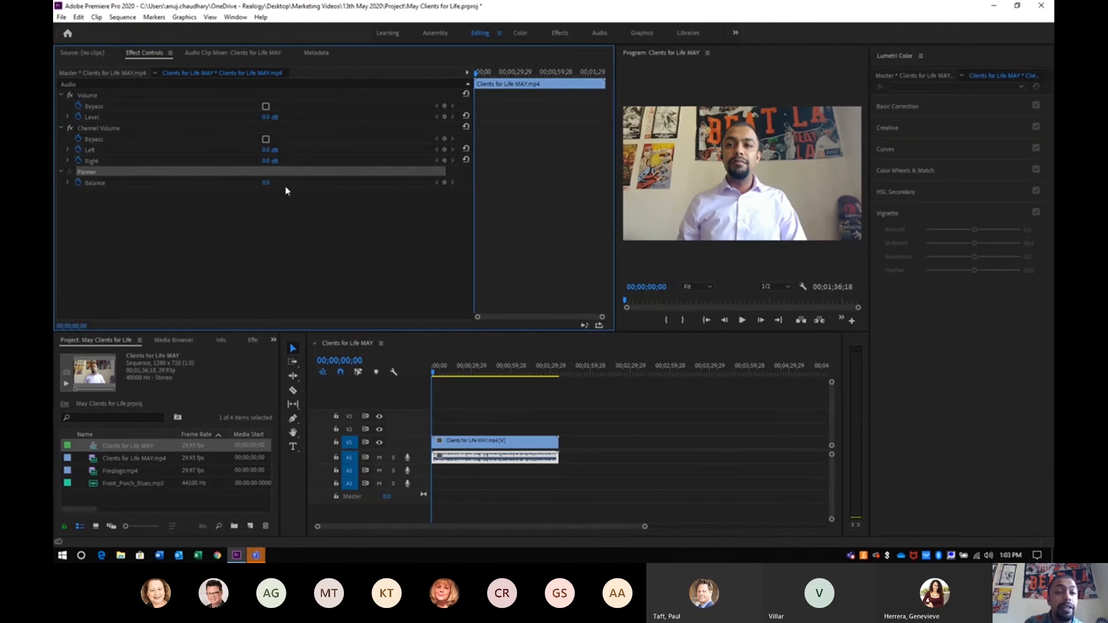
# Scale the video clip on V1 down to 87 and enlarge it by a corner handle in the preview to about 101.8.
pyautogui.click(470, 443)
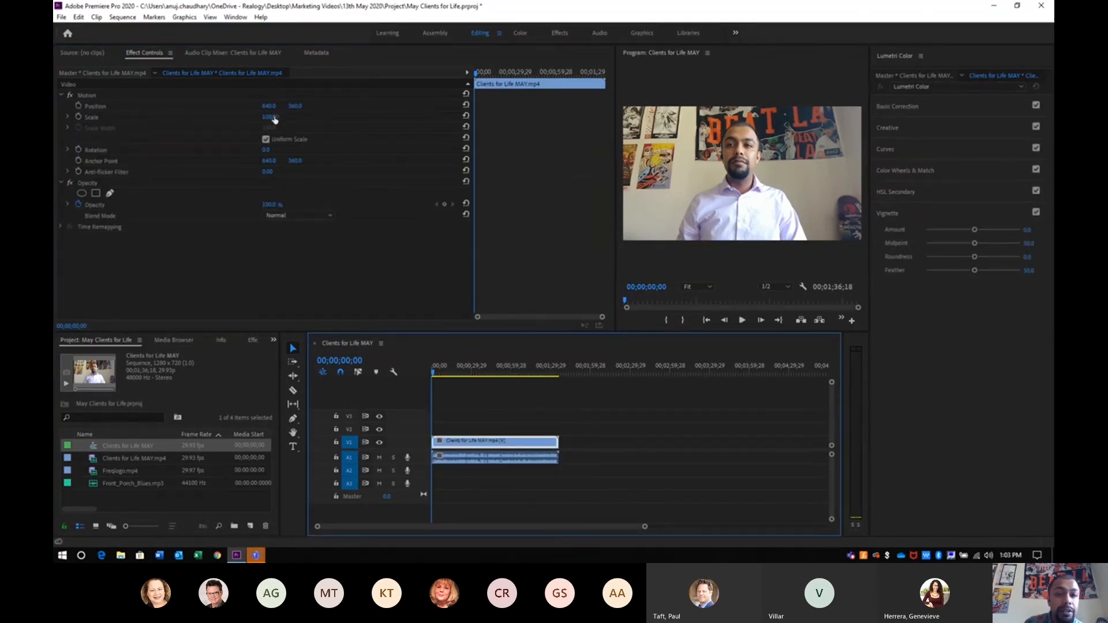
pyautogui.moveTo(271, 119)
pyautogui.mouseDown()
pyautogui.moveTo(284, 116)
pyautogui.moveTo(262, 118)
pyautogui.moveTo(272, 118)
pyautogui.mouseUp()
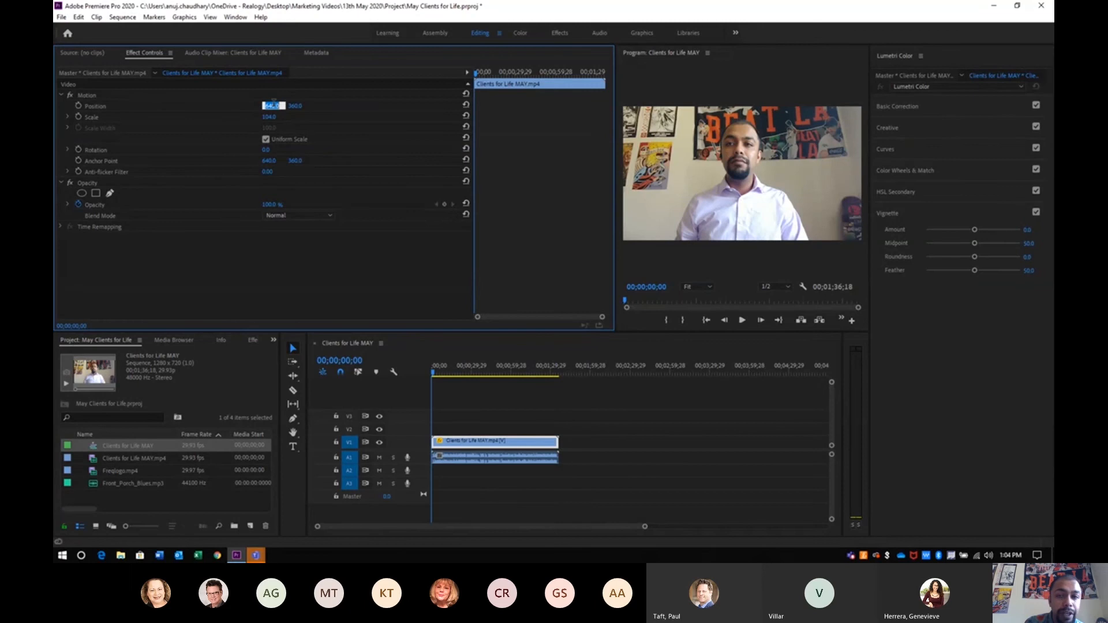
pyautogui.click(251, 107)
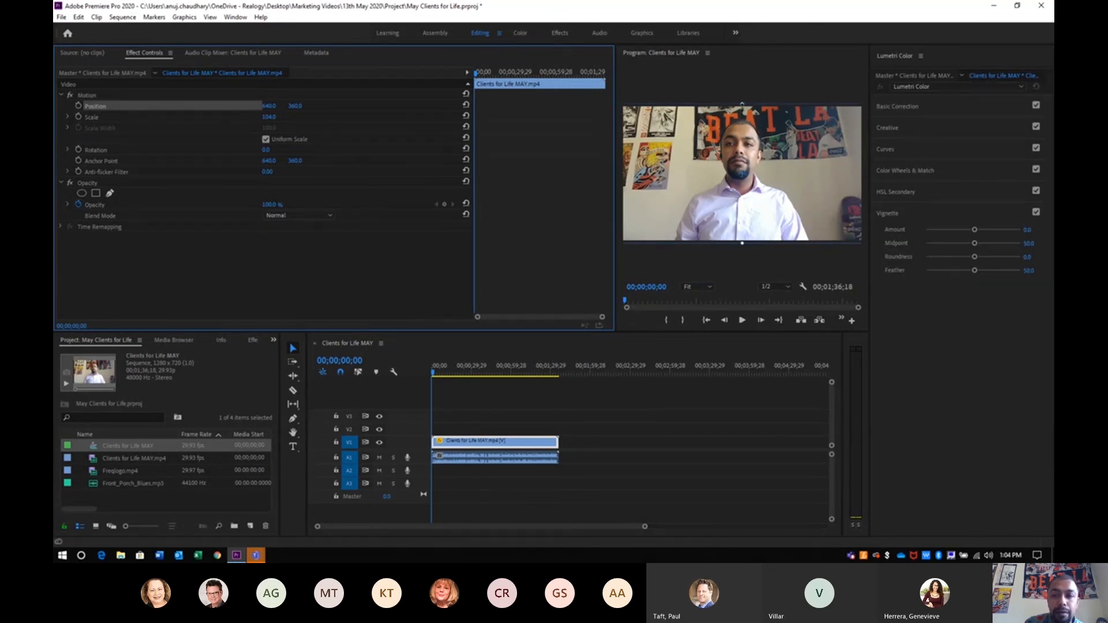
pyautogui.click(742, 244)
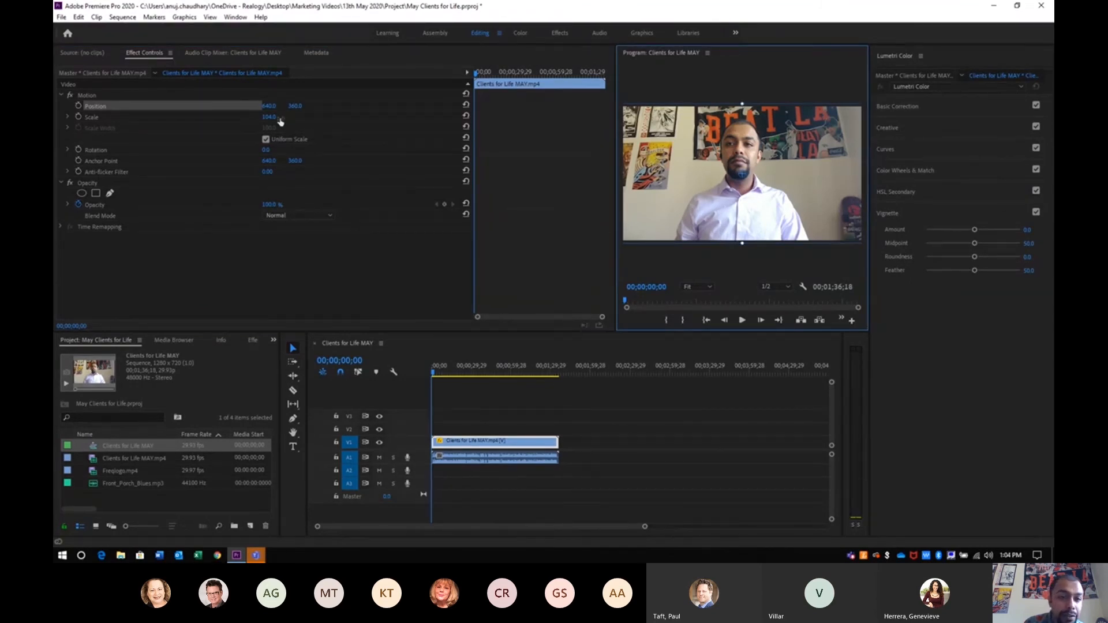
pyautogui.moveTo(275, 117); pyautogui.dragTo(248, 118)
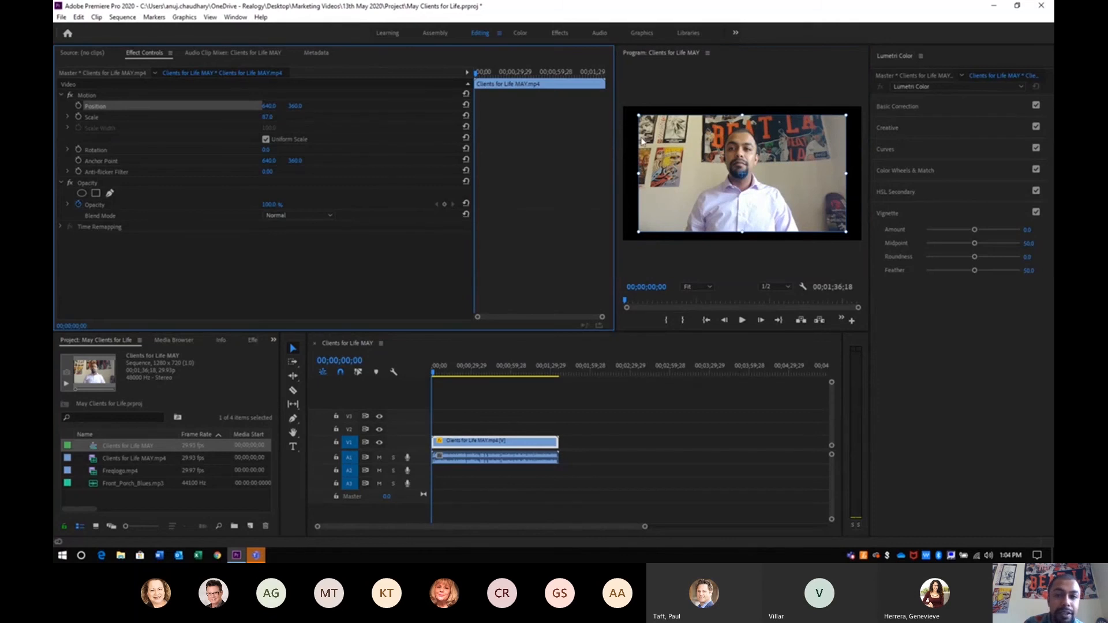
pyautogui.moveTo(636, 114); pyautogui.dragTo(617, 105)
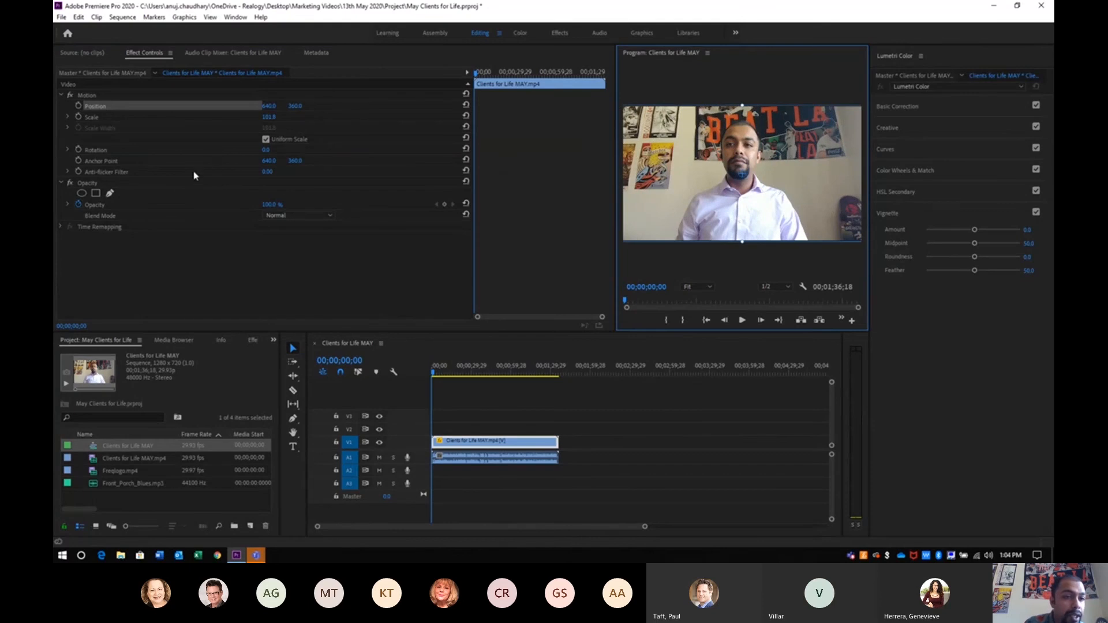
pyautogui.click(195, 265)
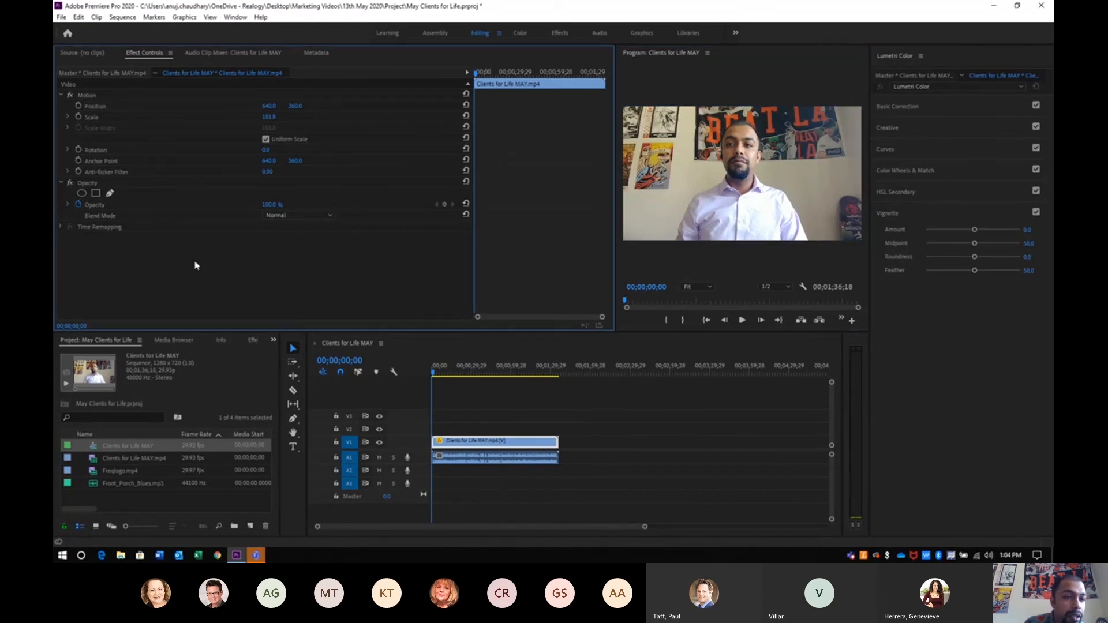
# Expand the video clip's Time Remapping settings and play about the first eight seconds of the sequence.
pyautogui.click(61, 227)
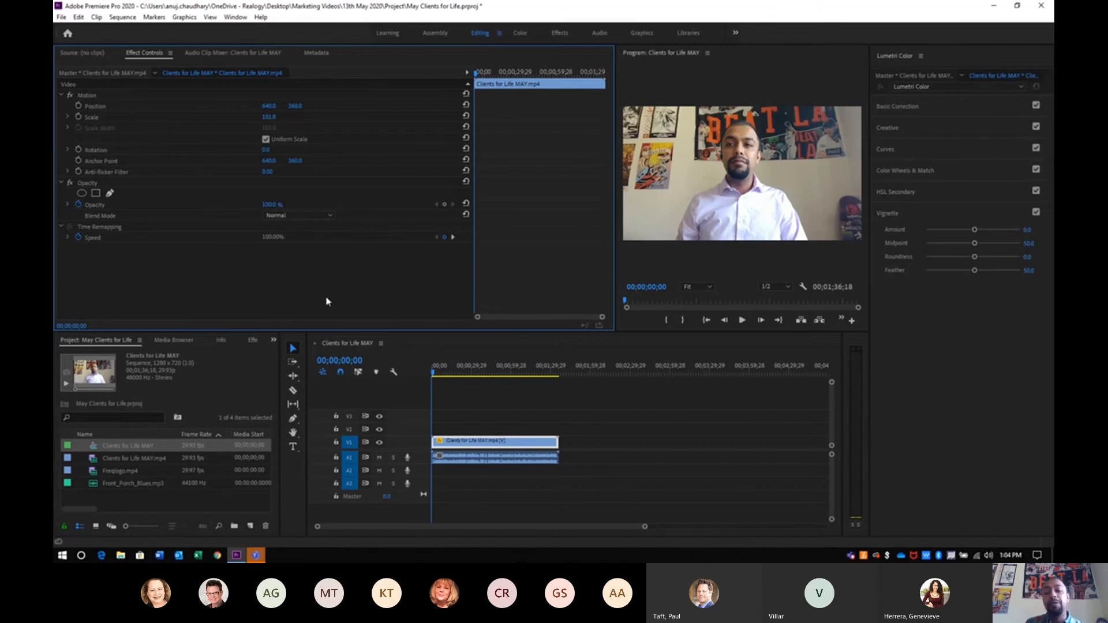
pyautogui.click(492, 412)
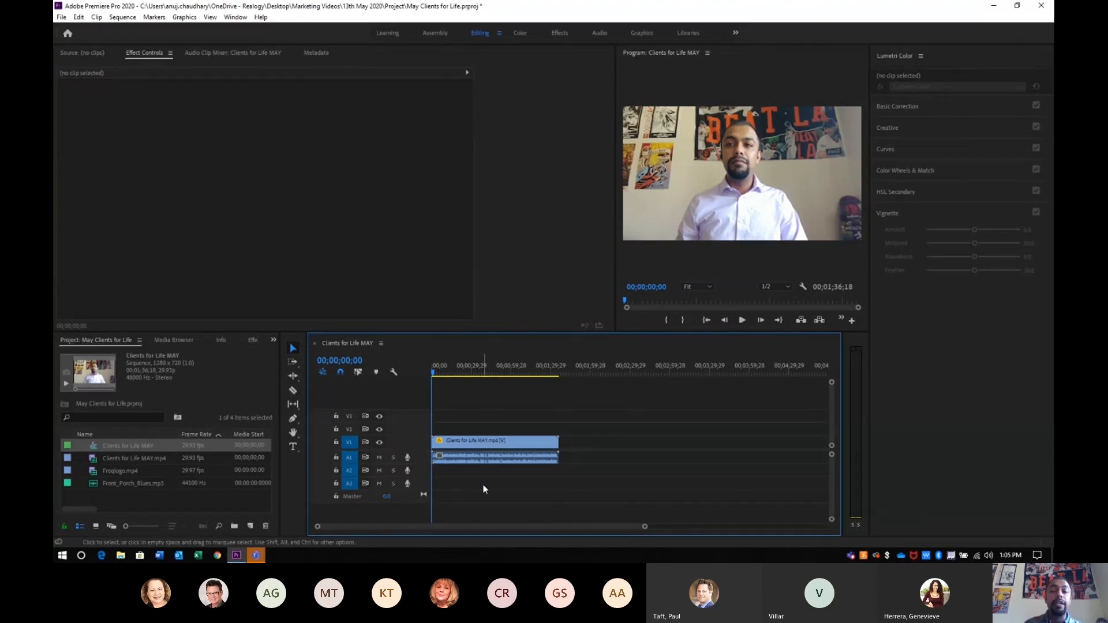
pyautogui.click(743, 324)
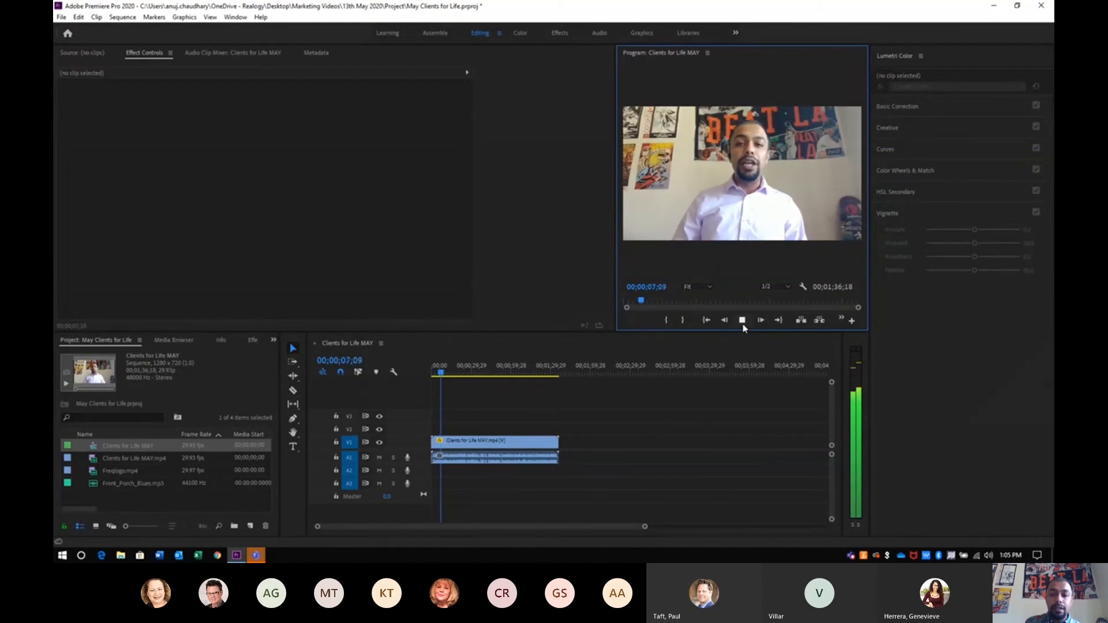
pyautogui.click(743, 323)
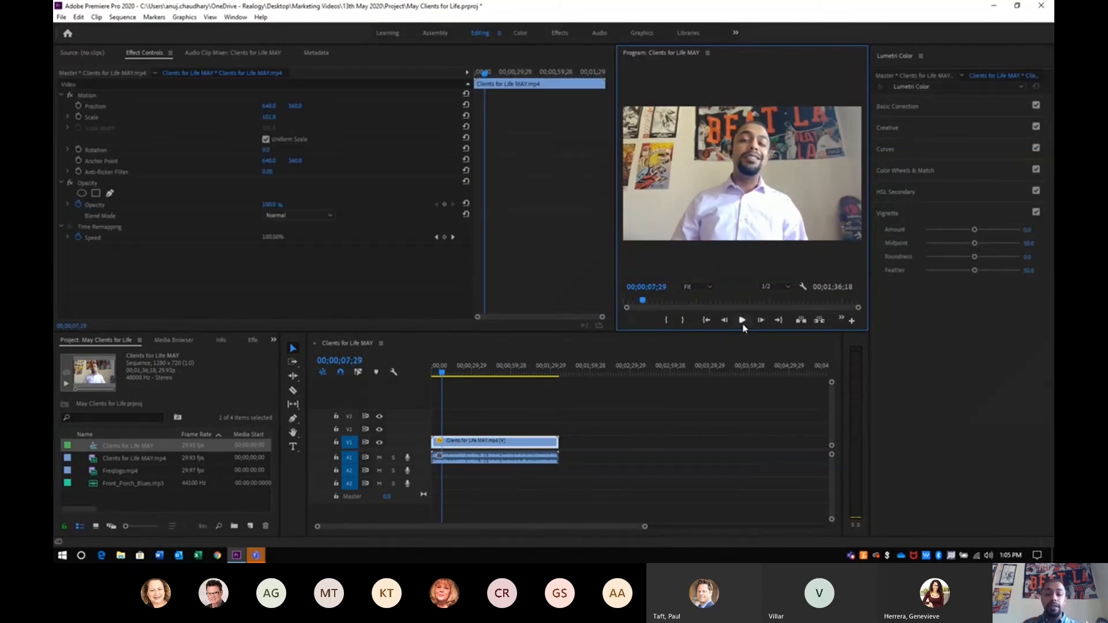
# Play the end of the sequence from about 00;01;31;21 and briefly play it again from the beginning.
pyautogui.click(539, 370)
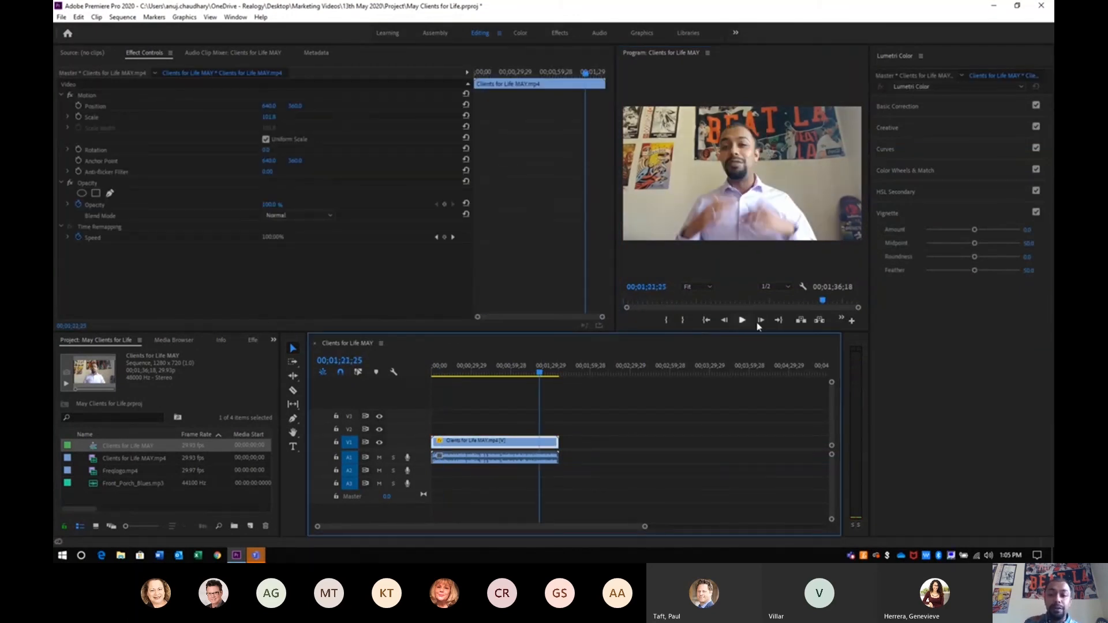
pyautogui.click(552, 368)
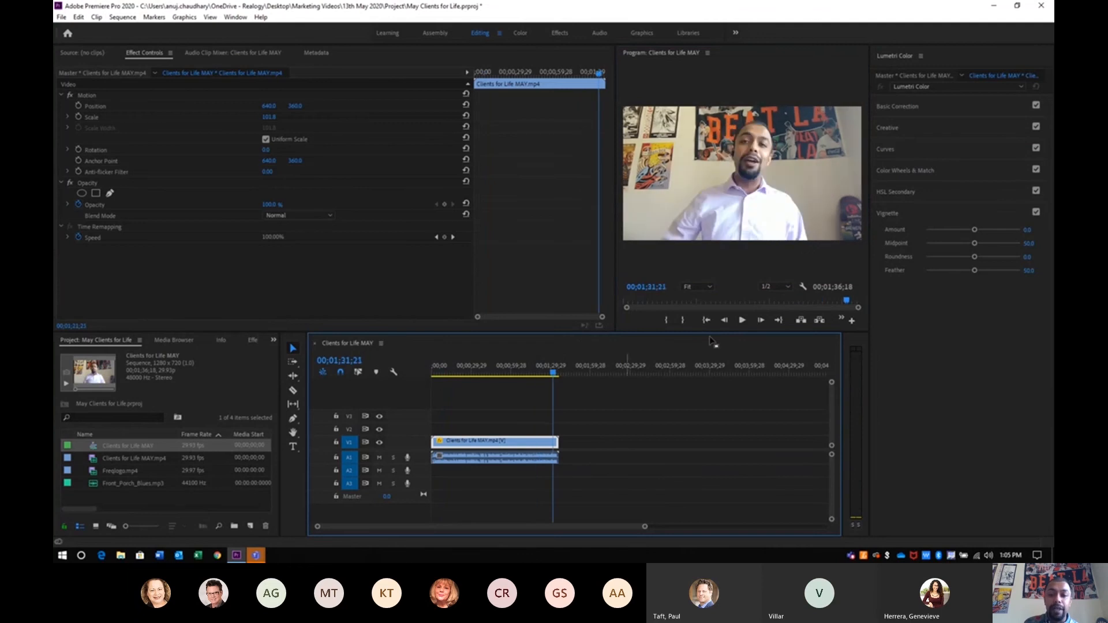
pyautogui.click(743, 321)
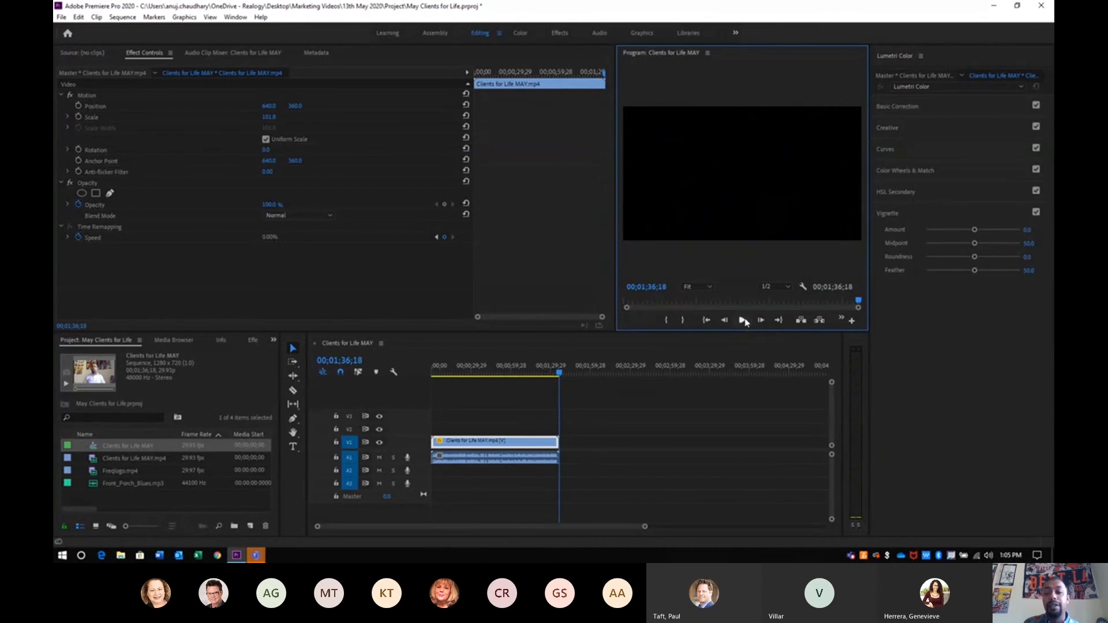
pyautogui.click(743, 321)
pyautogui.click(744, 321)
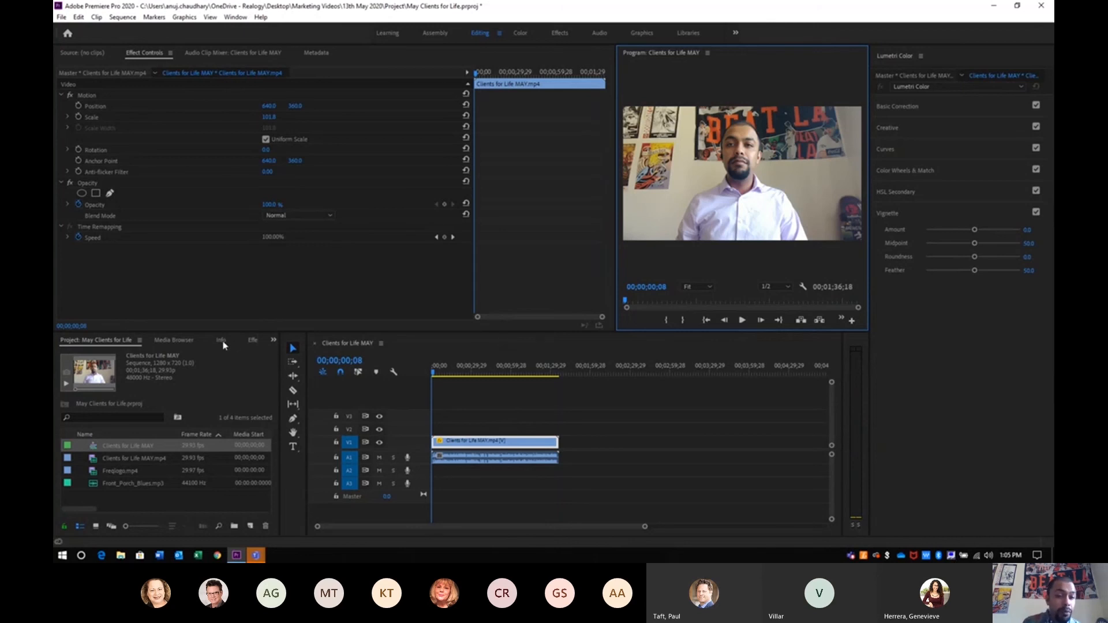
# Widen the project media area towards the timeline to make room for its columns and neighbouring tabs.
pyautogui.click(200, 362)
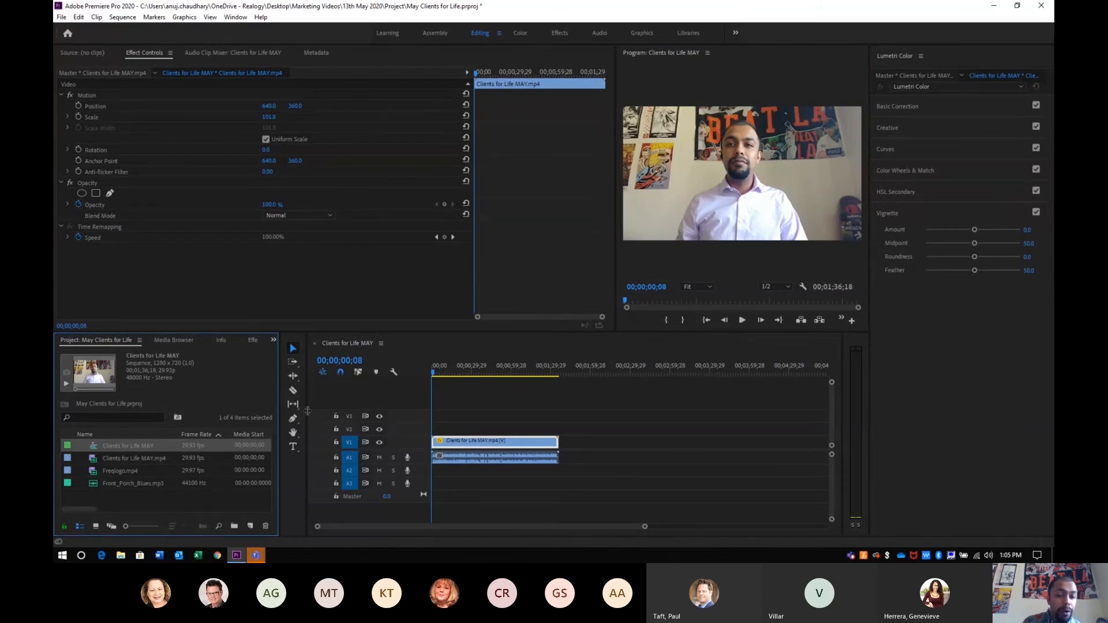
pyautogui.moveTo(308, 411); pyautogui.dragTo(379, 416)
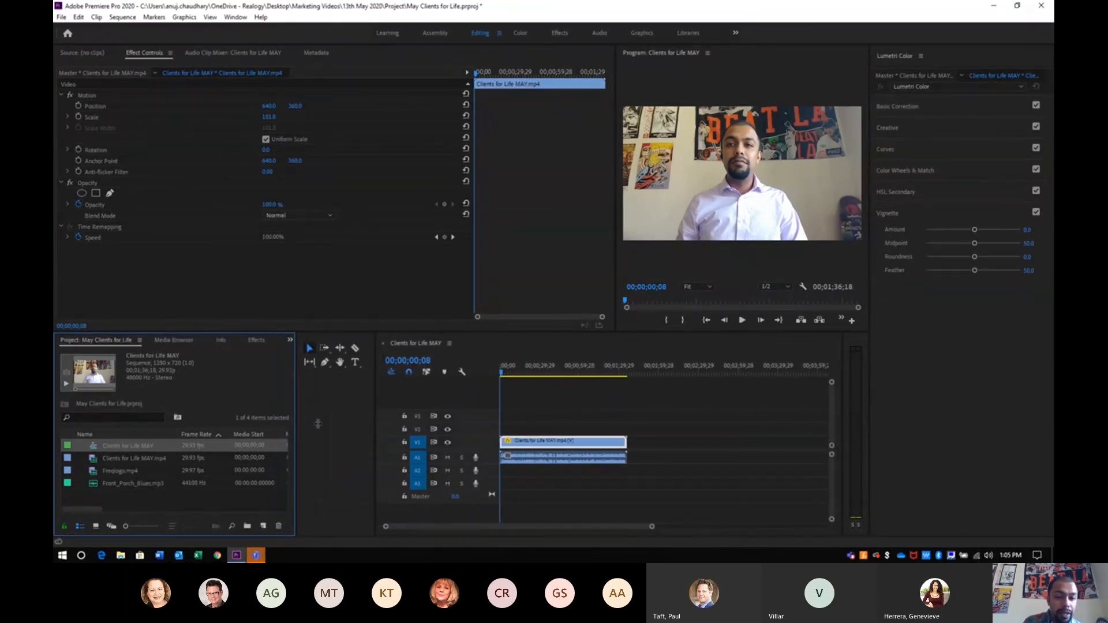
pyautogui.moveTo(281, 427); pyautogui.dragTo(428, 428)
# Browse the effects library against the project media, examining the Lumetri Presets, Audio Transitions, Video Effects and Video Transitions categories.
pyautogui.click(254, 341)
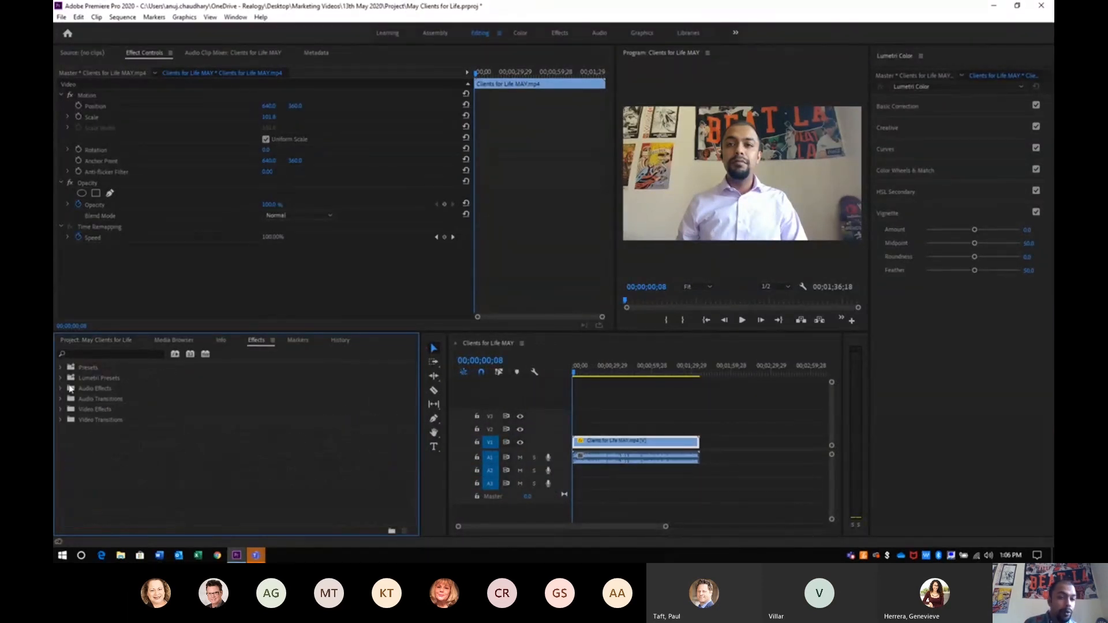
pyautogui.click(111, 341)
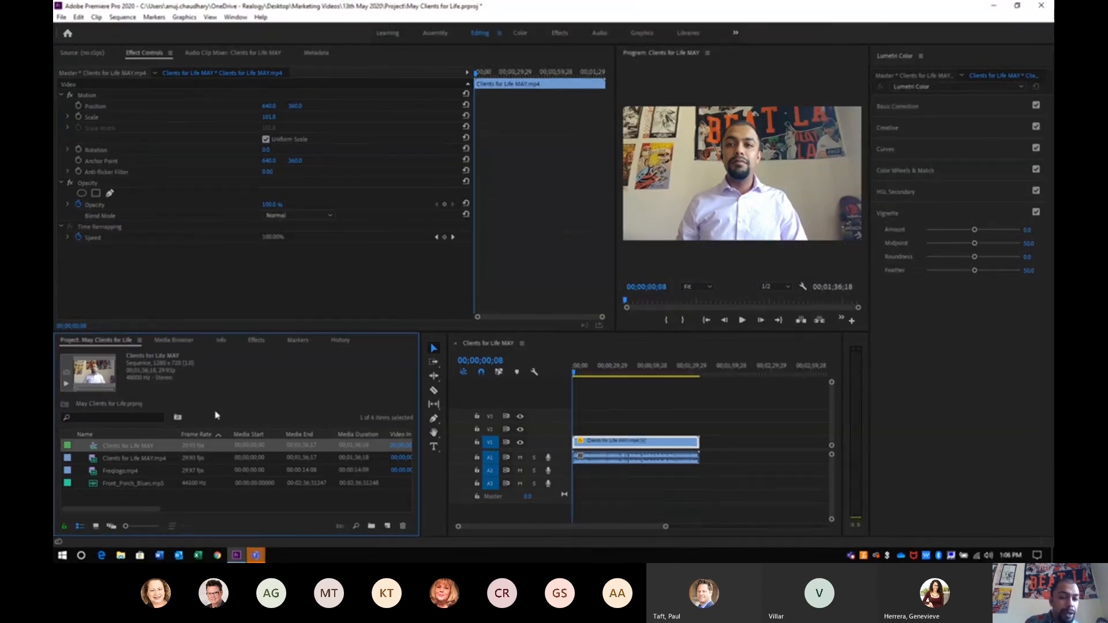
pyautogui.click(254, 342)
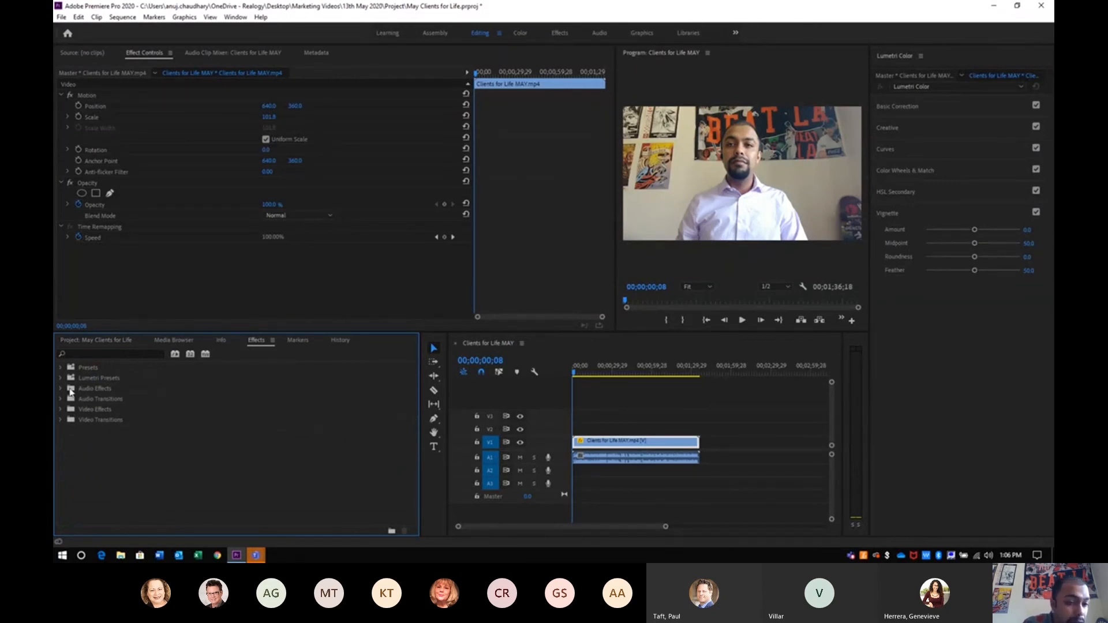
pyautogui.click(60, 378)
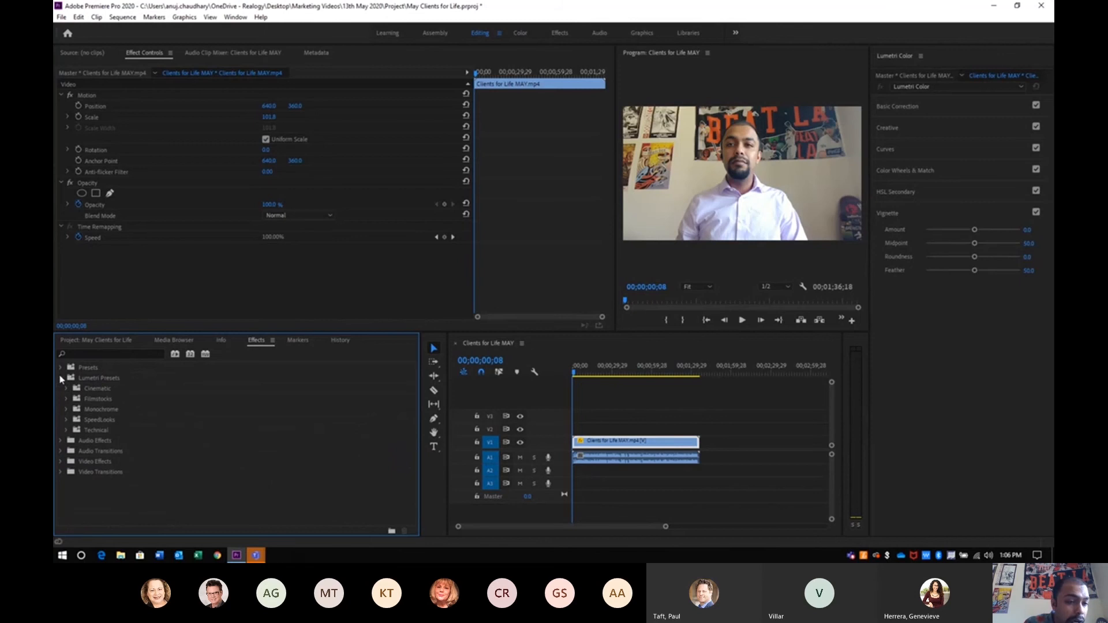
pyautogui.click(60, 378)
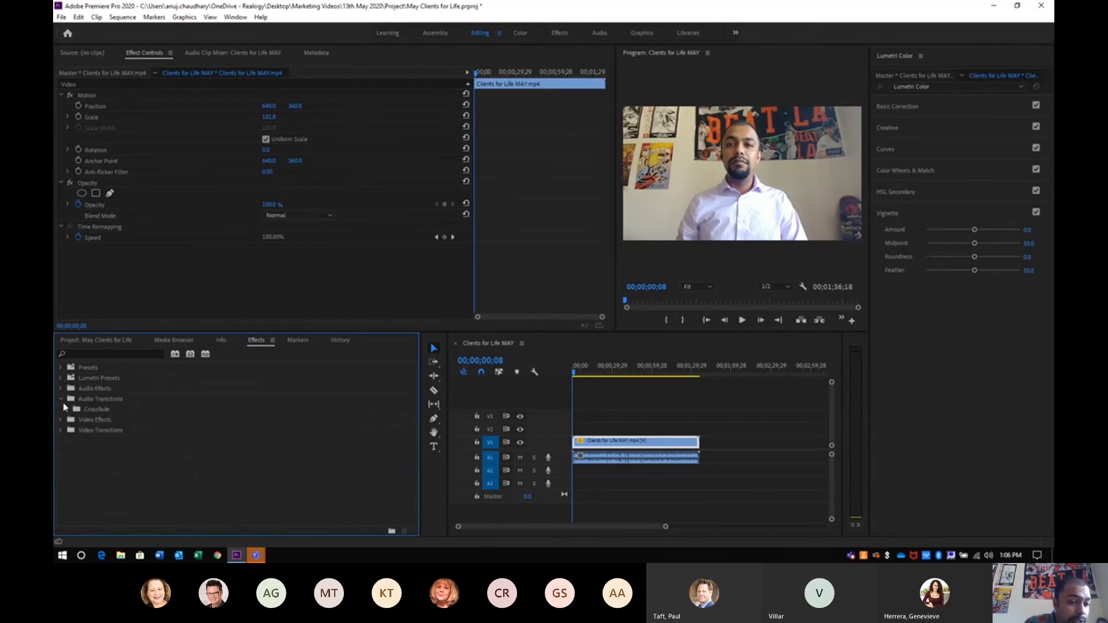
pyautogui.click(60, 409)
pyautogui.click(61, 409)
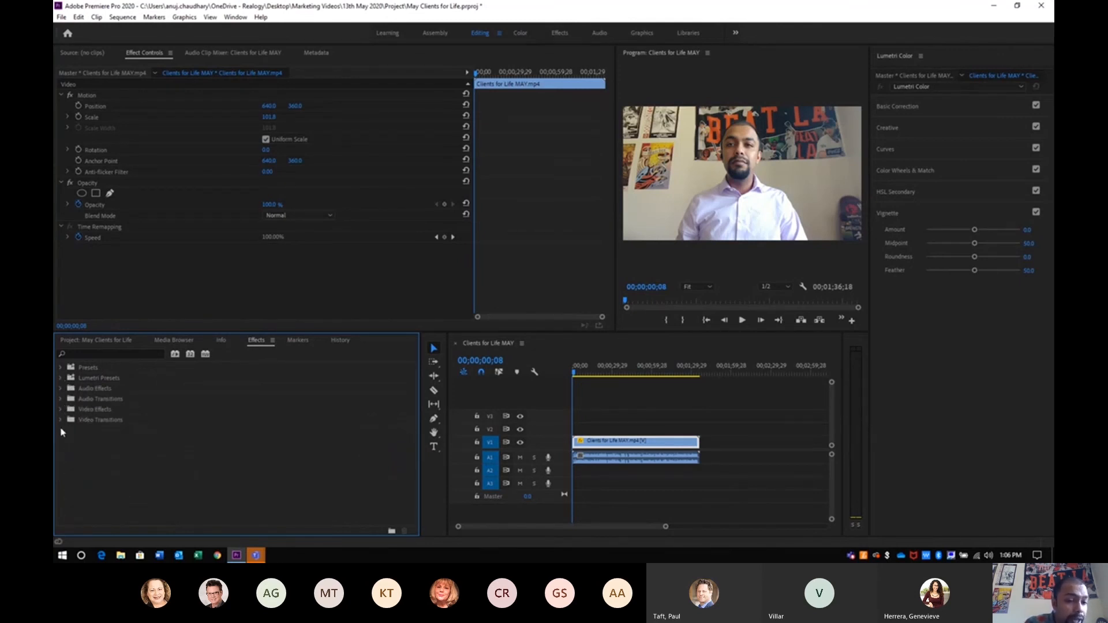
pyautogui.click(61, 420)
pyautogui.click(61, 420)
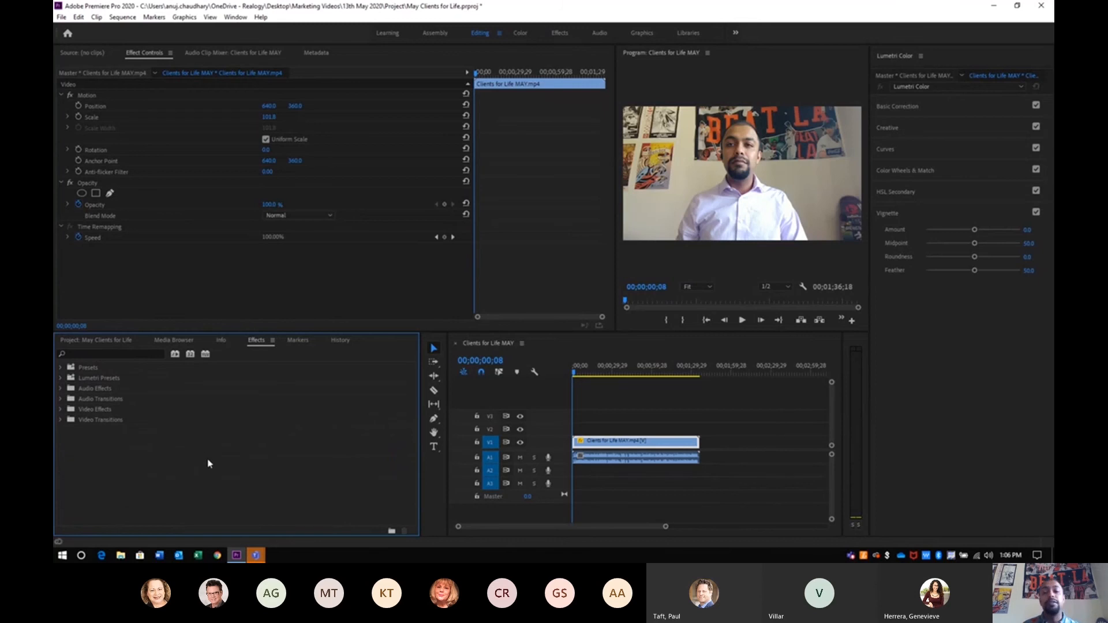
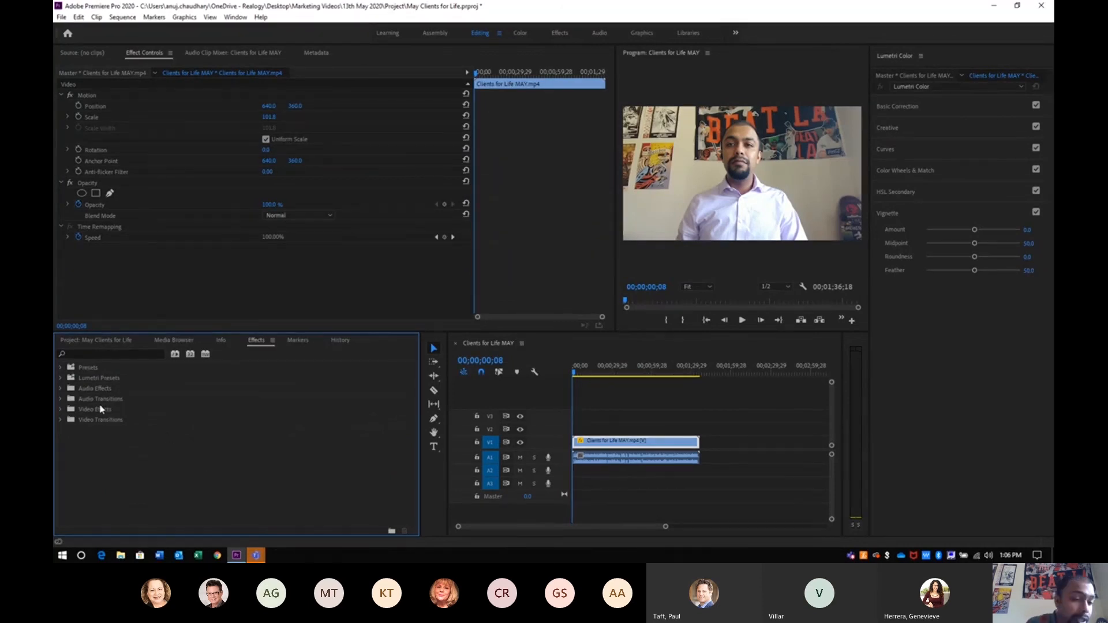
pyautogui.click(61, 411)
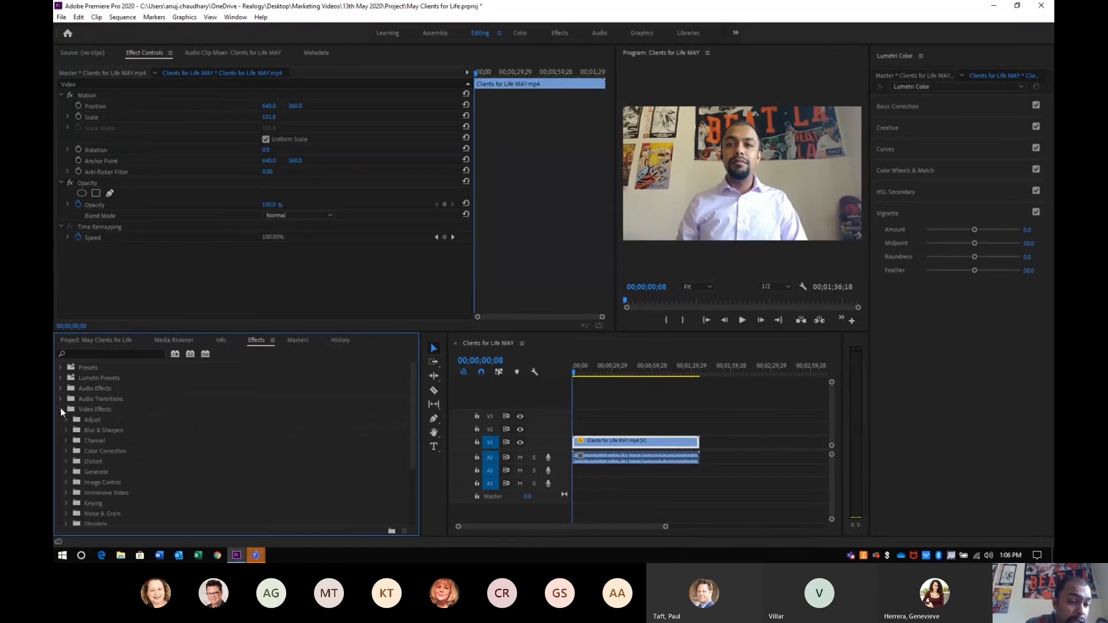
pyautogui.click(62, 410)
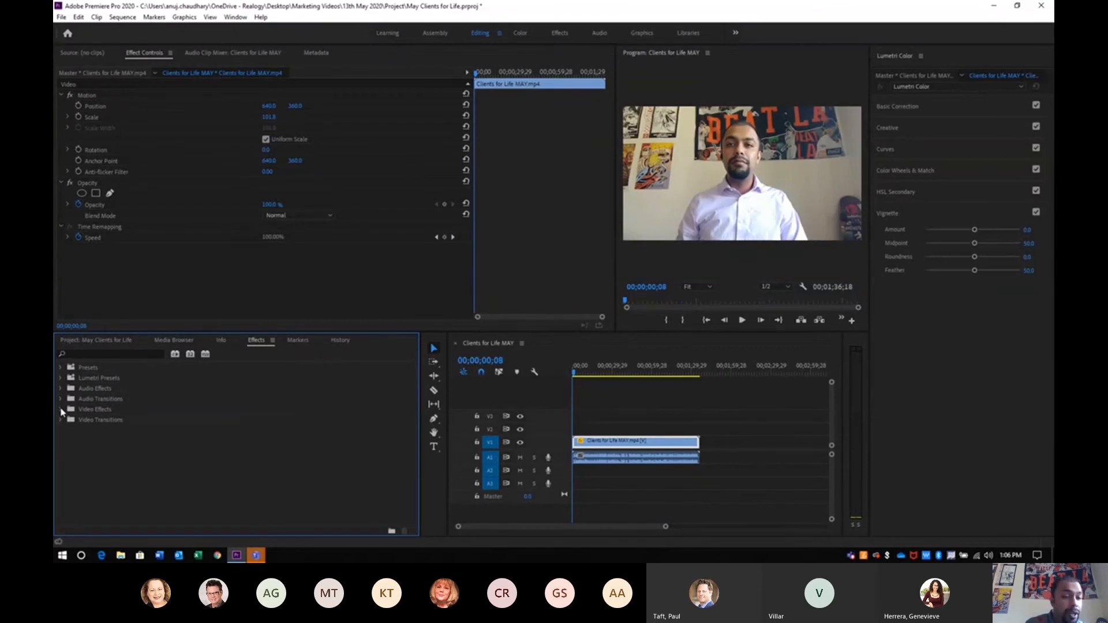
# Add a Film Dissolve video transition to the start of the clip on V1 and play about the first second.
pyautogui.click(61, 420)
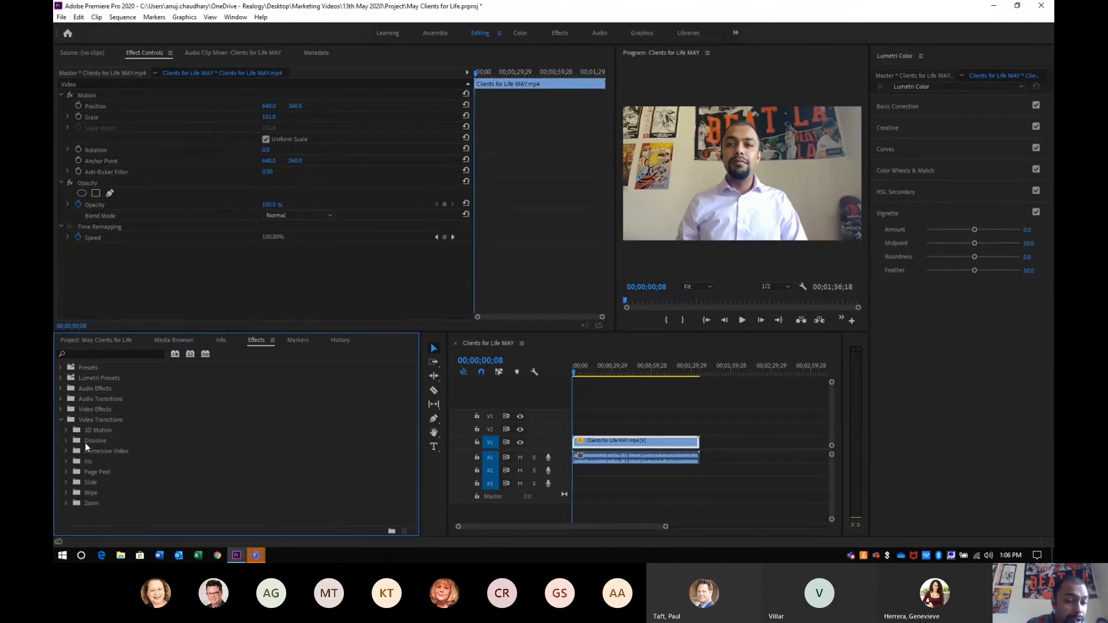
pyautogui.click(72, 442)
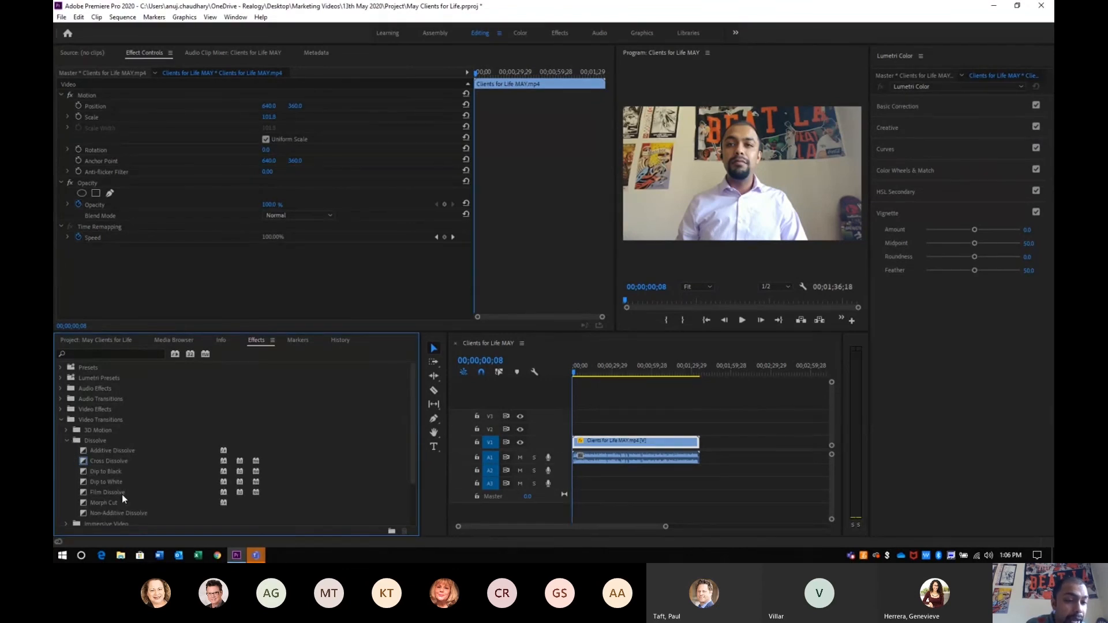
pyautogui.click(110, 491)
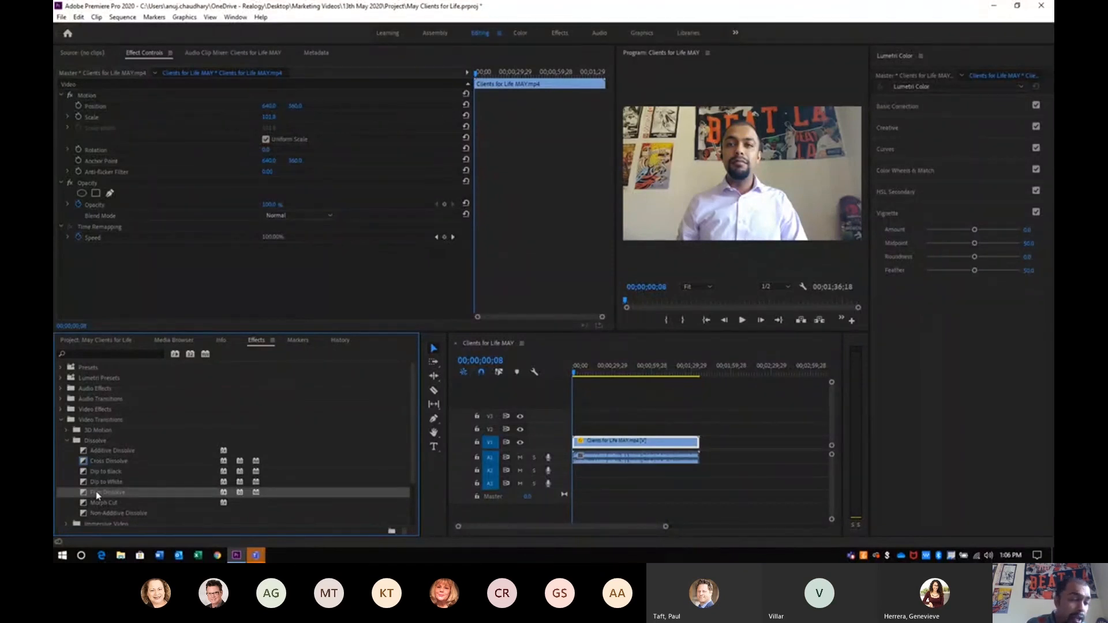
pyautogui.moveTo(97, 494); pyautogui.dragTo(578, 444)
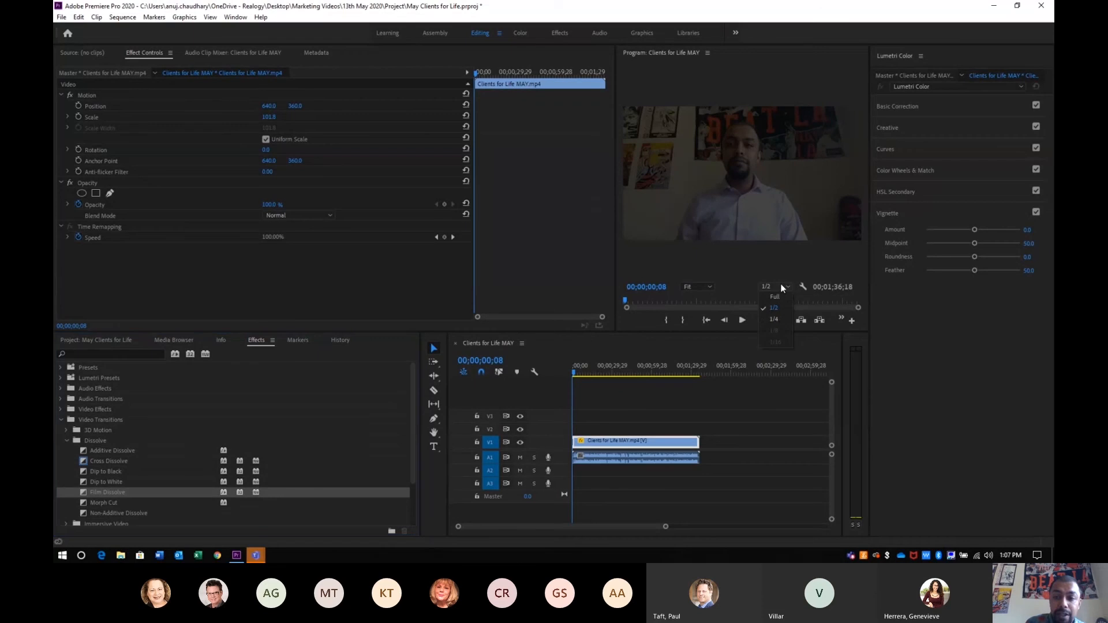
pyautogui.click(741, 320)
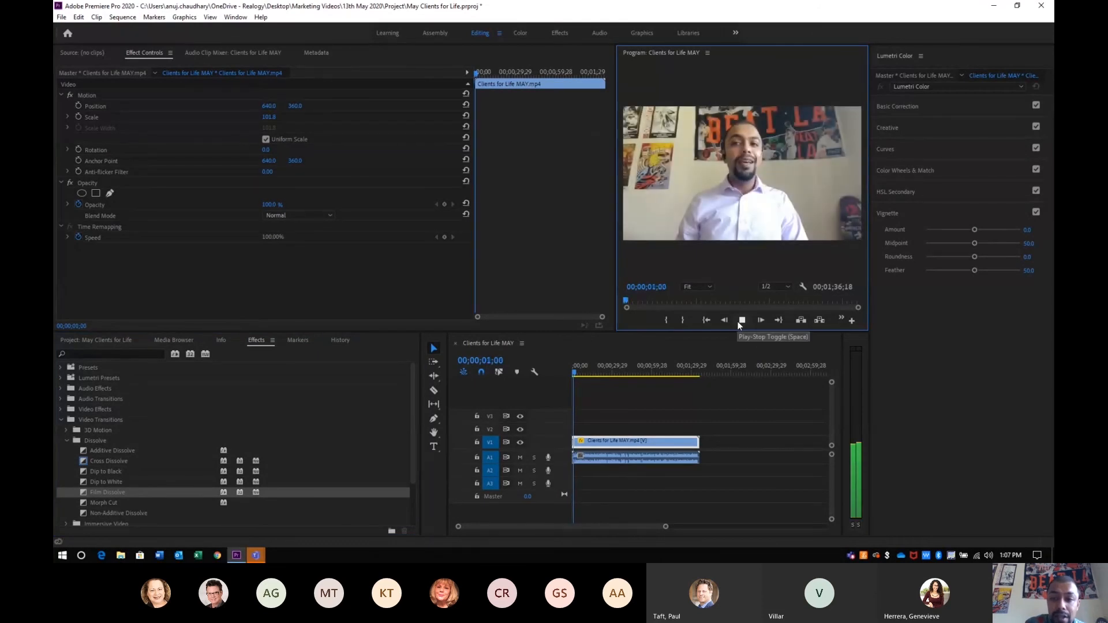
pyautogui.click(738, 321)
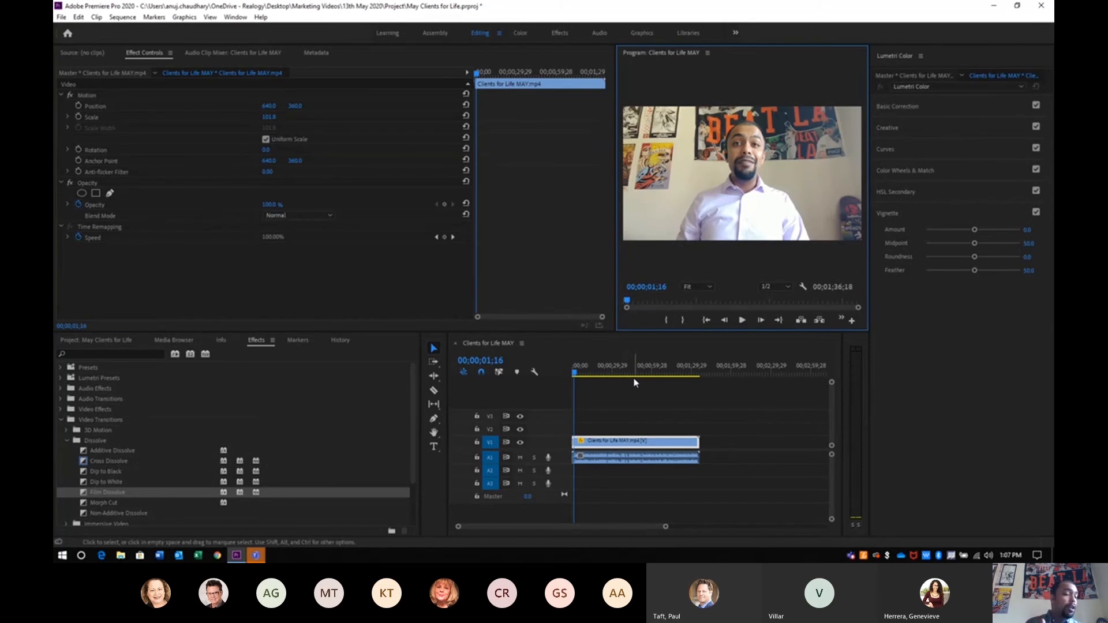
# Clear the clip selection and scrub from about 12 seconds back to the start of the sequence.
pyautogui.click(616, 490)
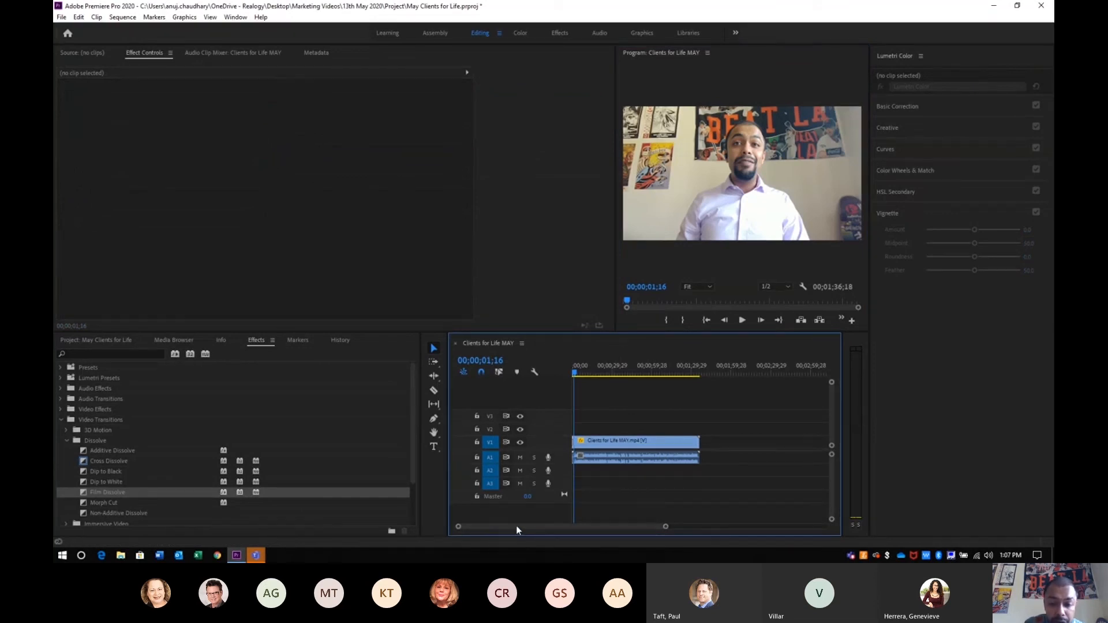
pyautogui.moveTo(606, 528); pyautogui.dragTo(560, 528)
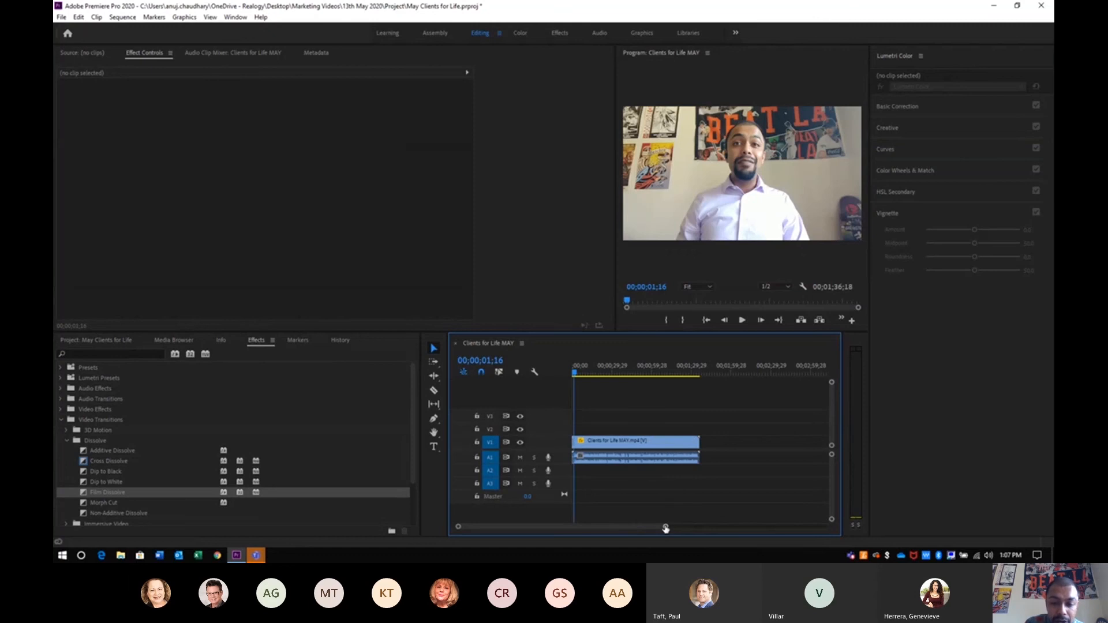
pyautogui.moveTo(665, 529); pyautogui.dragTo(610, 527)
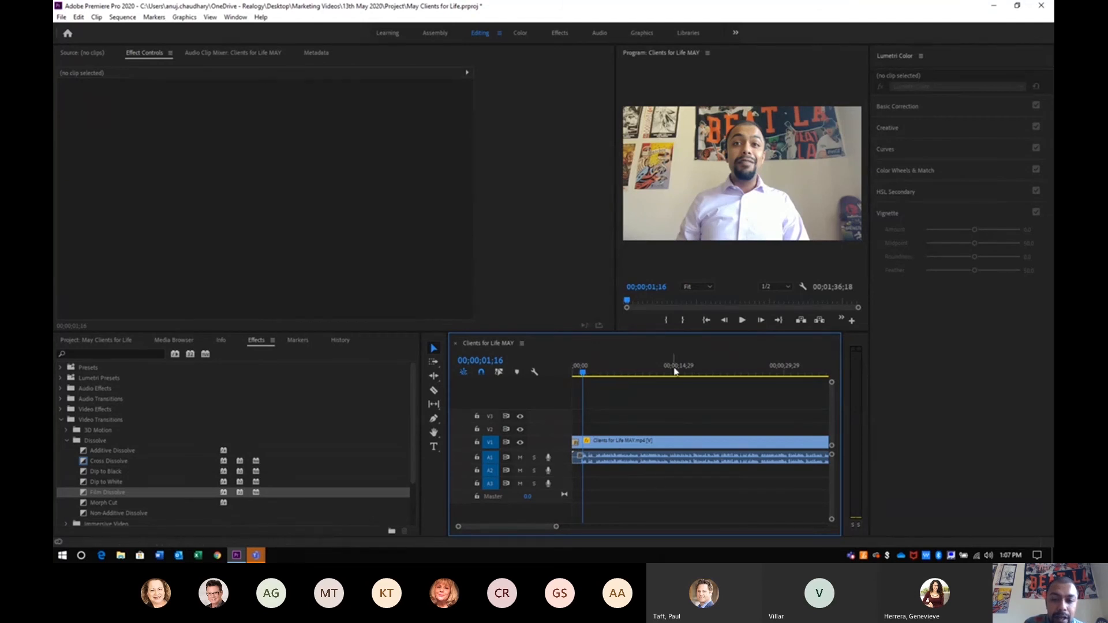
pyautogui.click(659, 372)
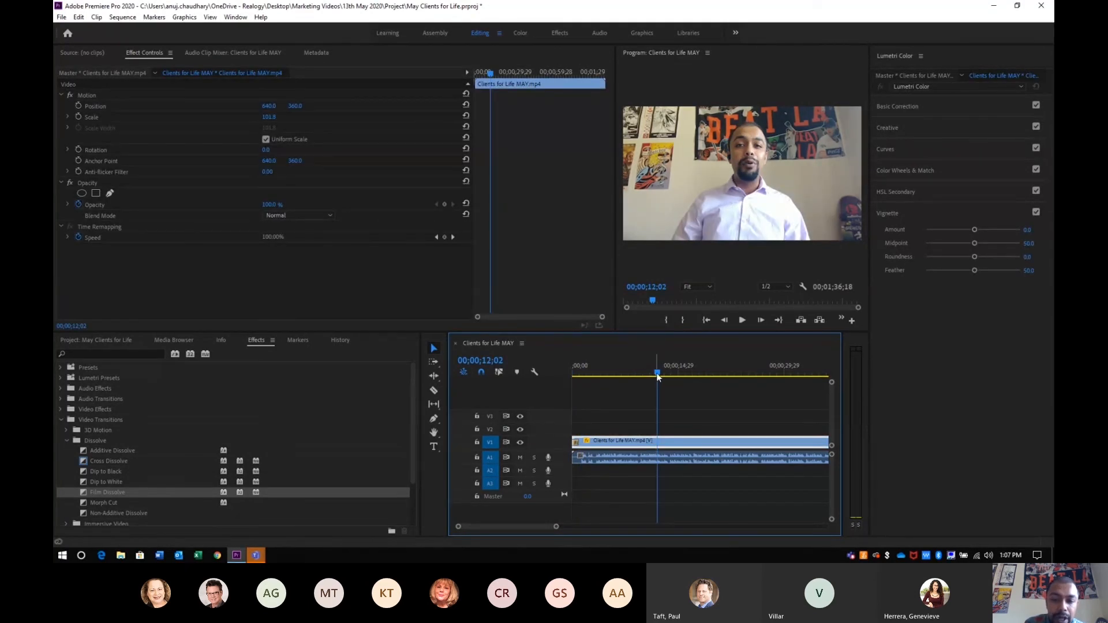
pyautogui.moveTo(658, 374); pyautogui.dragTo(573, 369)
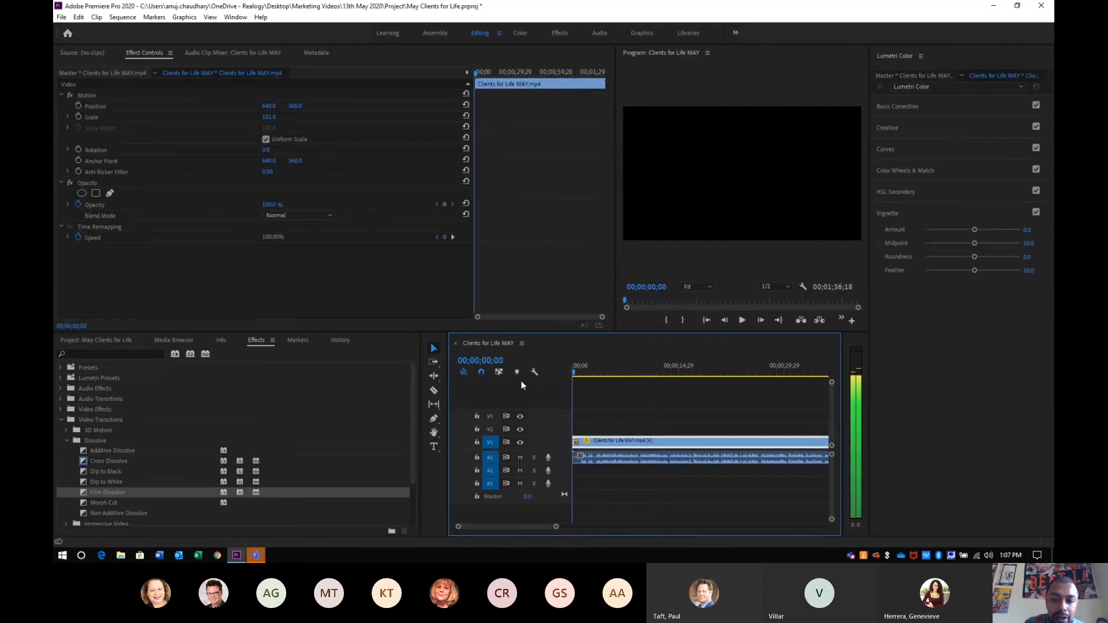
# Set the duration of the Film Dissolve at the start of the V1 clip to 3 seconds.
pyautogui.click(576, 443)
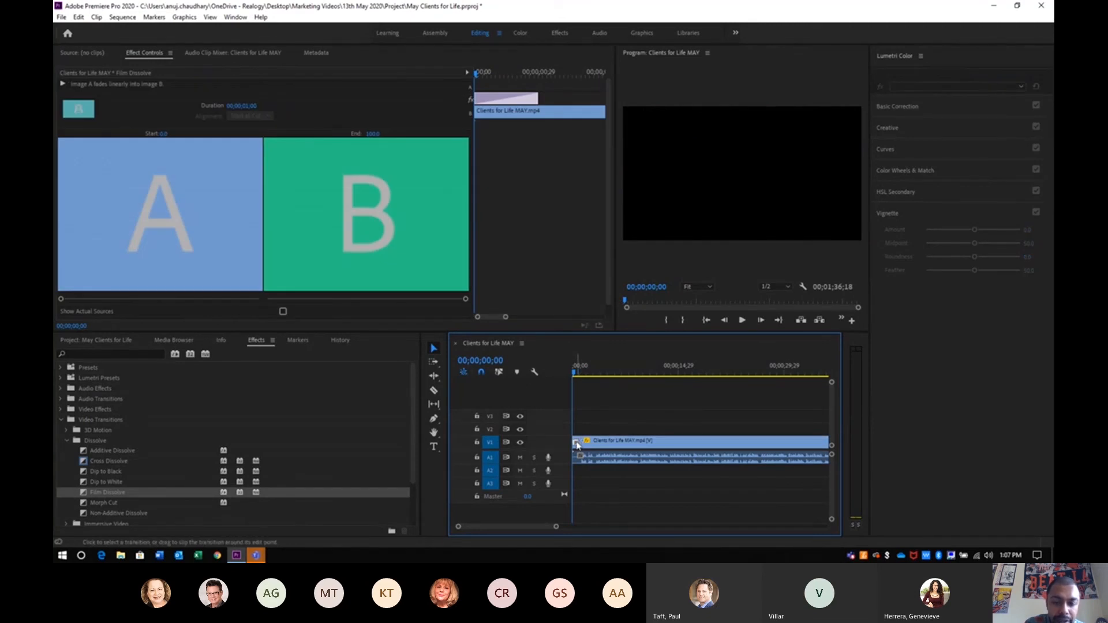
pyautogui.doubleClick(576, 443)
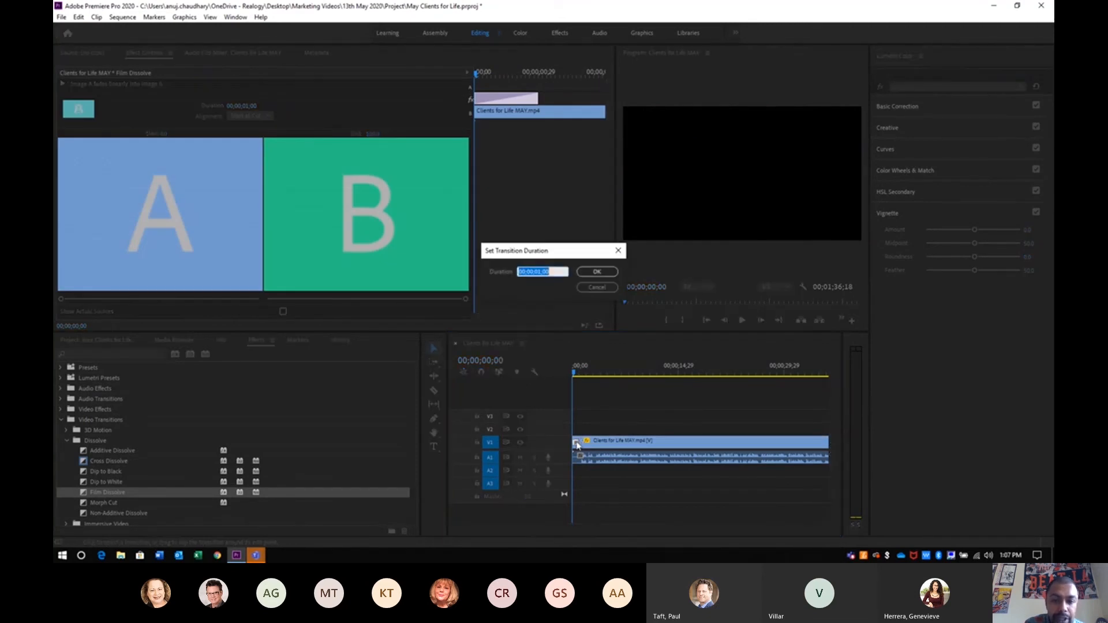
pyautogui.click(550, 269)
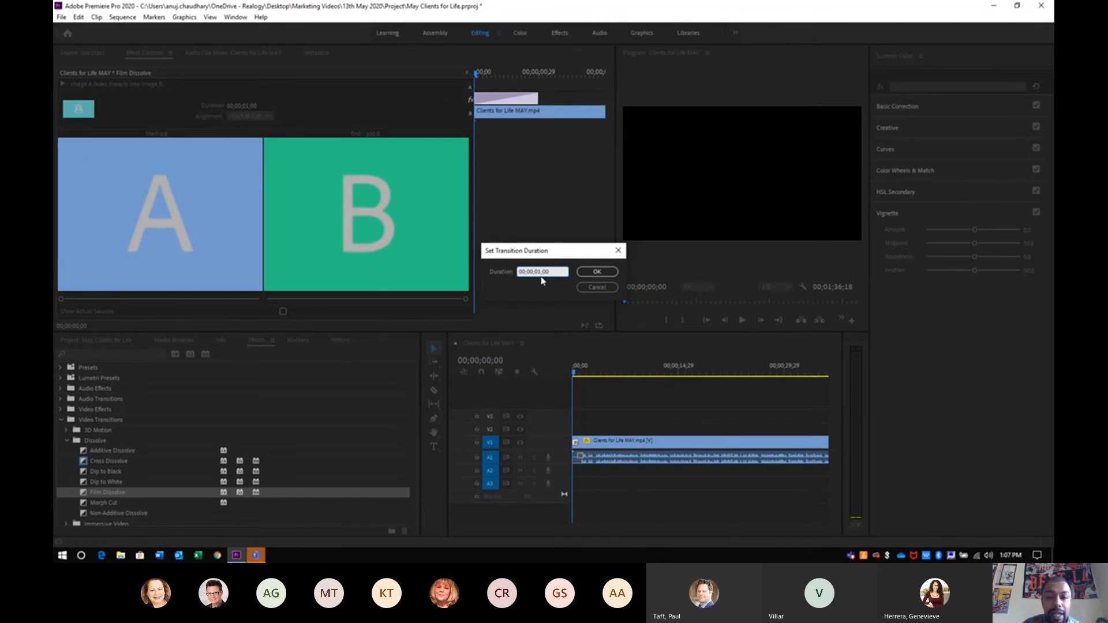
pyautogui.press('BackSpace')
pyautogui.write('3')
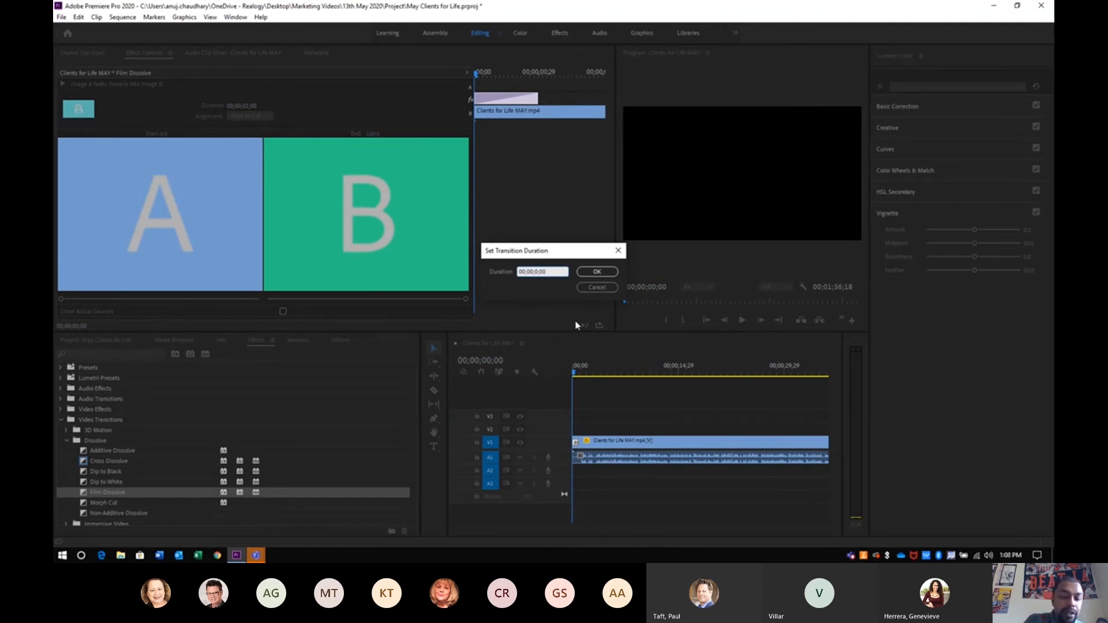
pyautogui.click(597, 272)
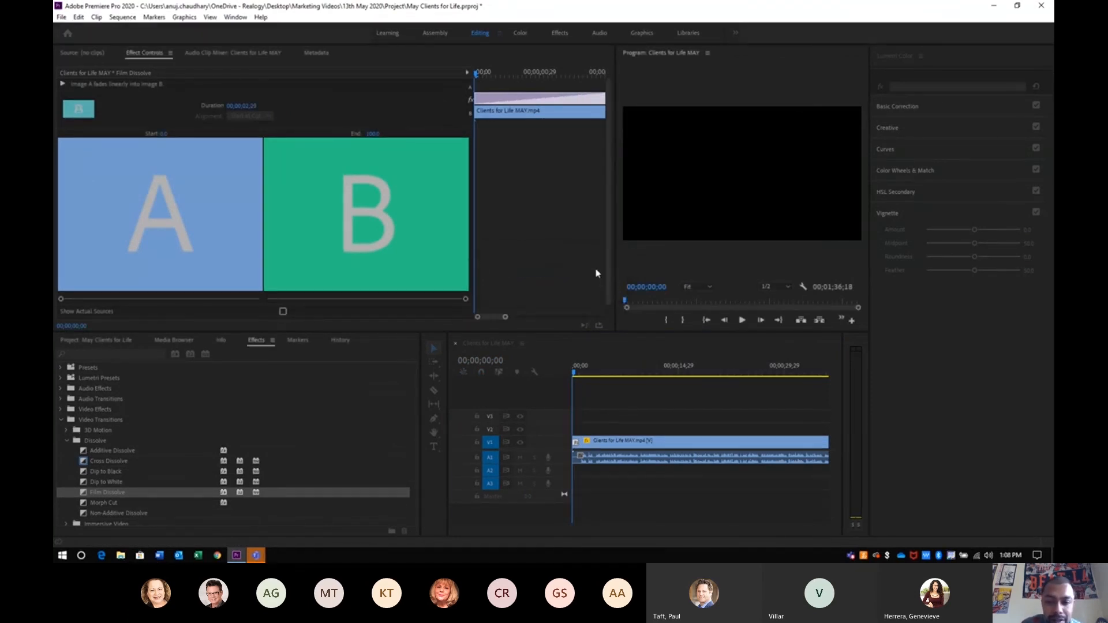
# Play about two seconds of the Film Dissolve, select the transition's end edge on V1 and clear the selection.
pyautogui.press('space')
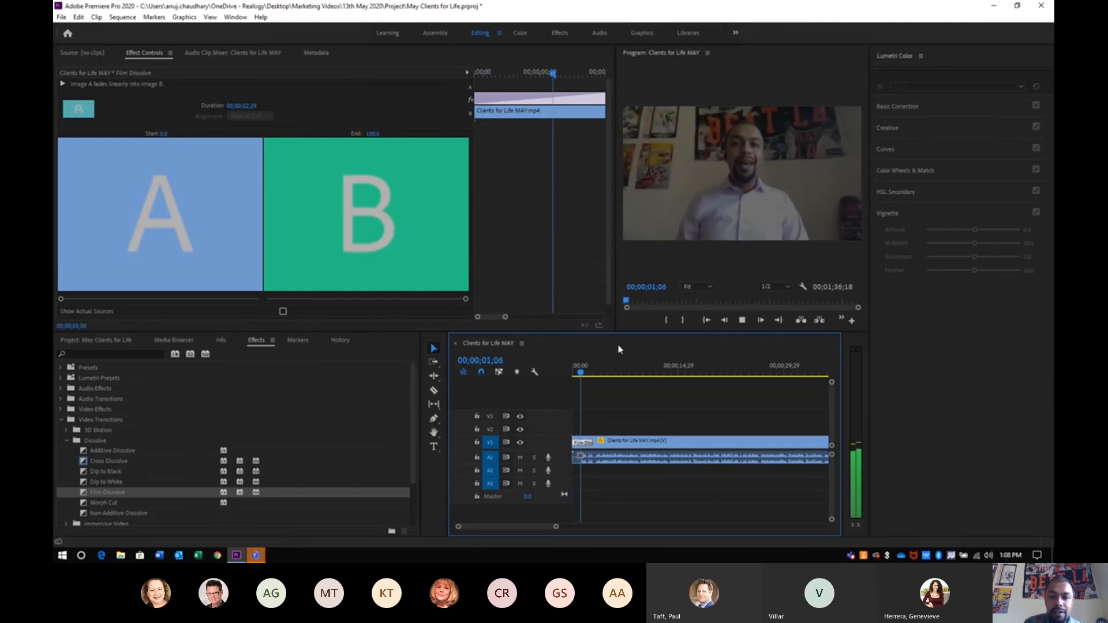
pyautogui.click(616, 384)
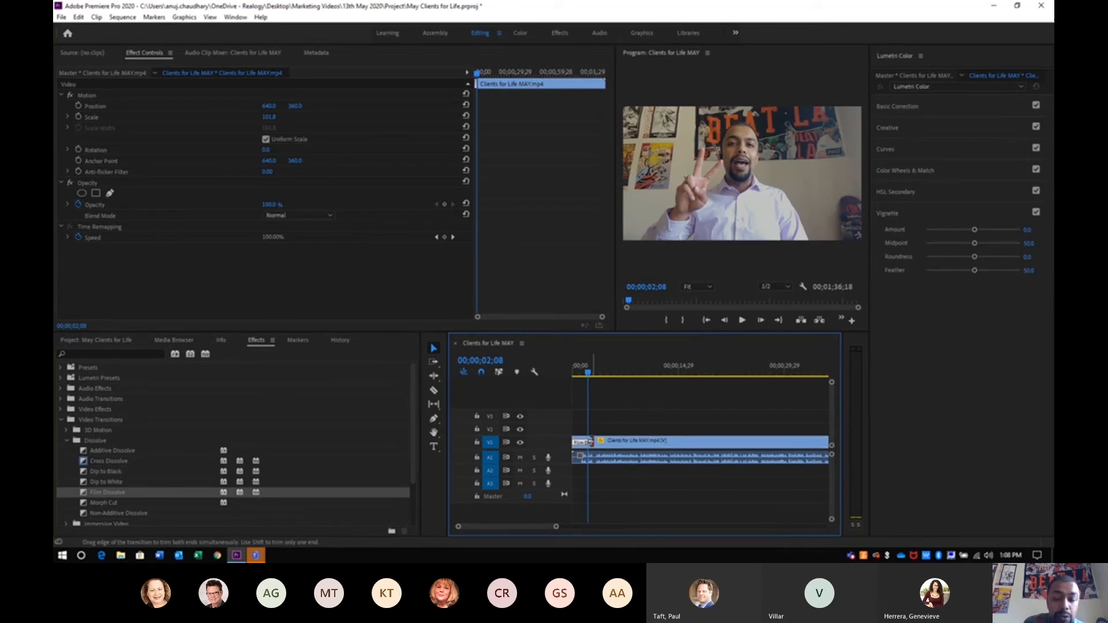
pyautogui.click(590, 442)
pyautogui.click(596, 391)
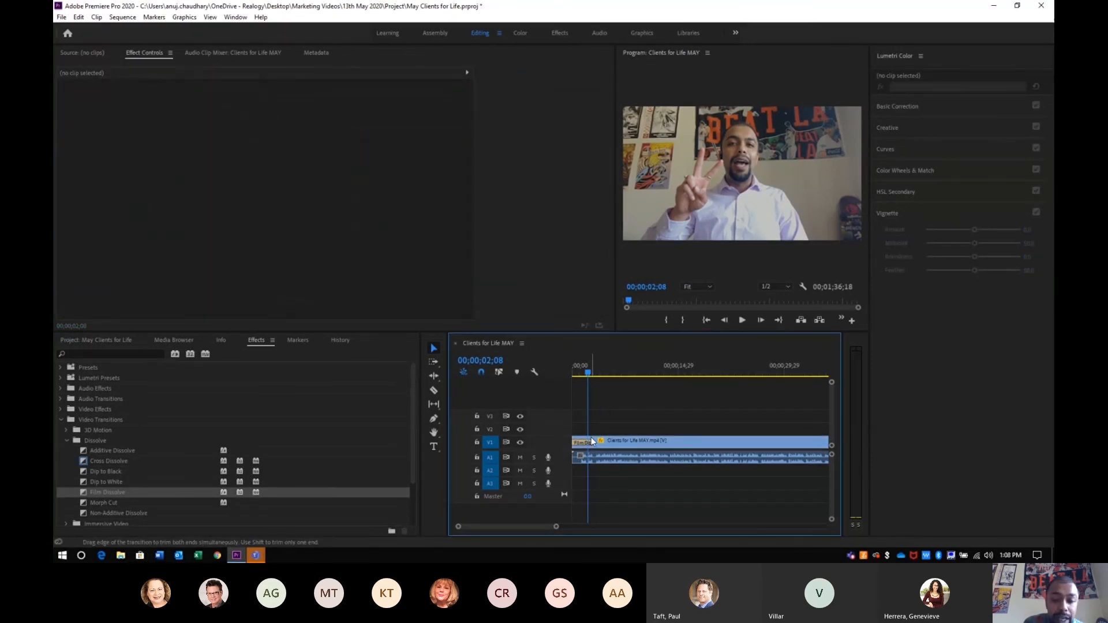
# Select the Film Dissolve on V1, open its duration for editing and leave it by clearing the selection.
pyautogui.click(590, 442)
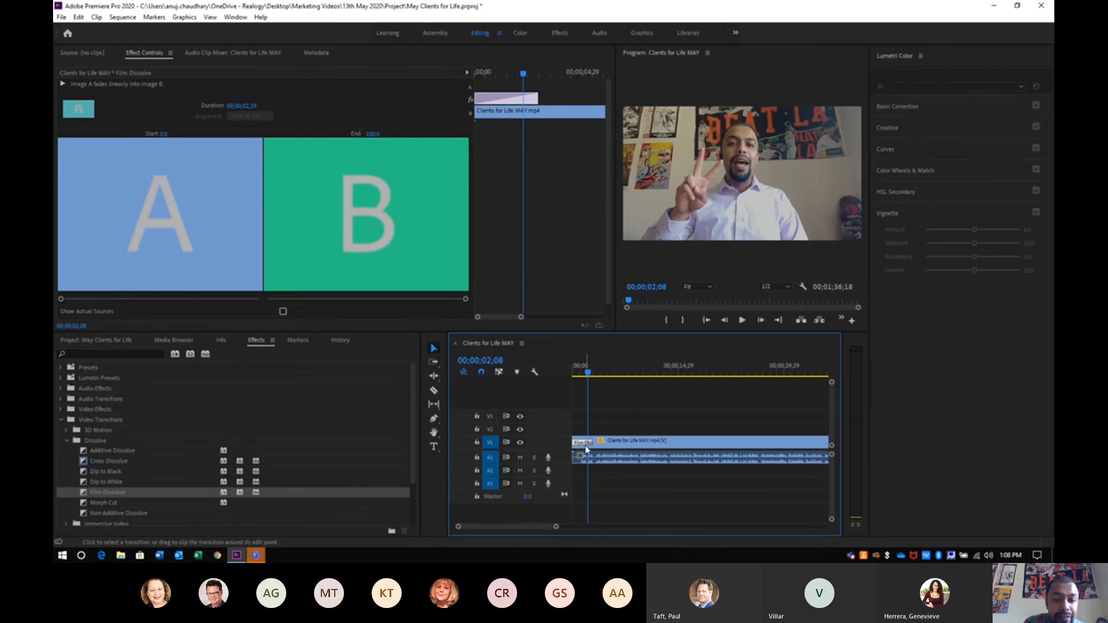
pyautogui.click(586, 447)
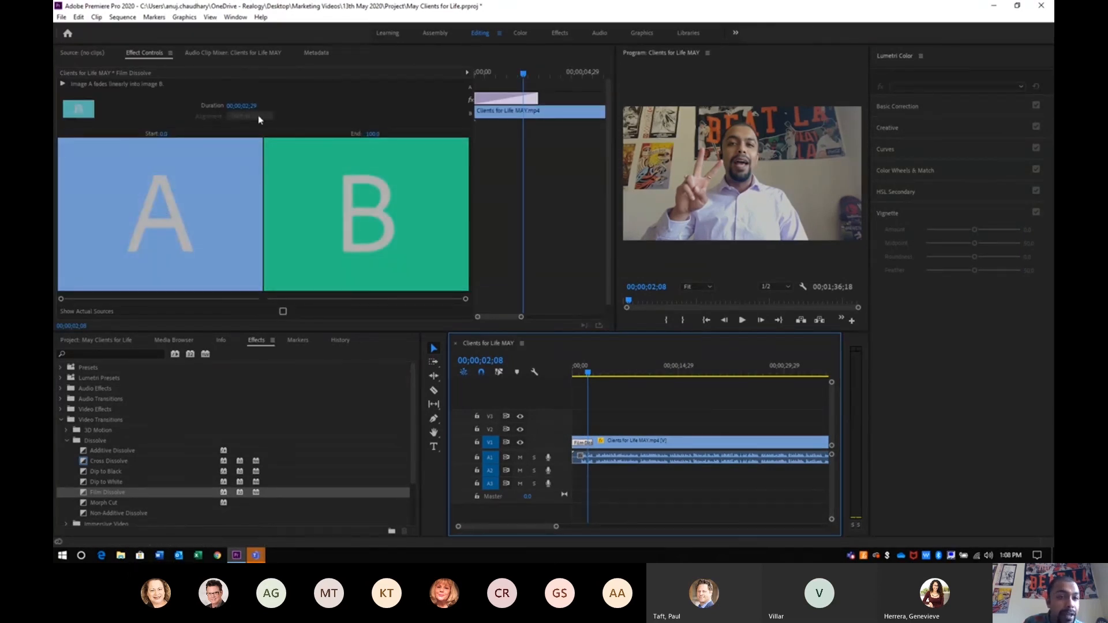
pyautogui.click(248, 105)
pyautogui.moveTo(267, 105); pyautogui.dragTo(250, 106)
pyautogui.click(270, 105)
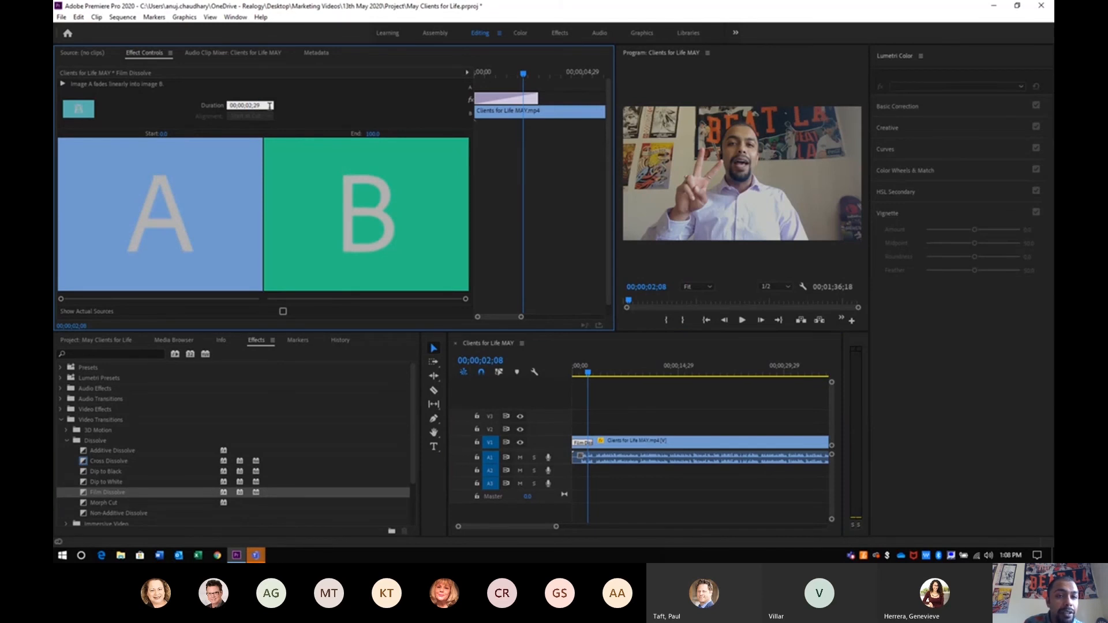
pyautogui.click(594, 433)
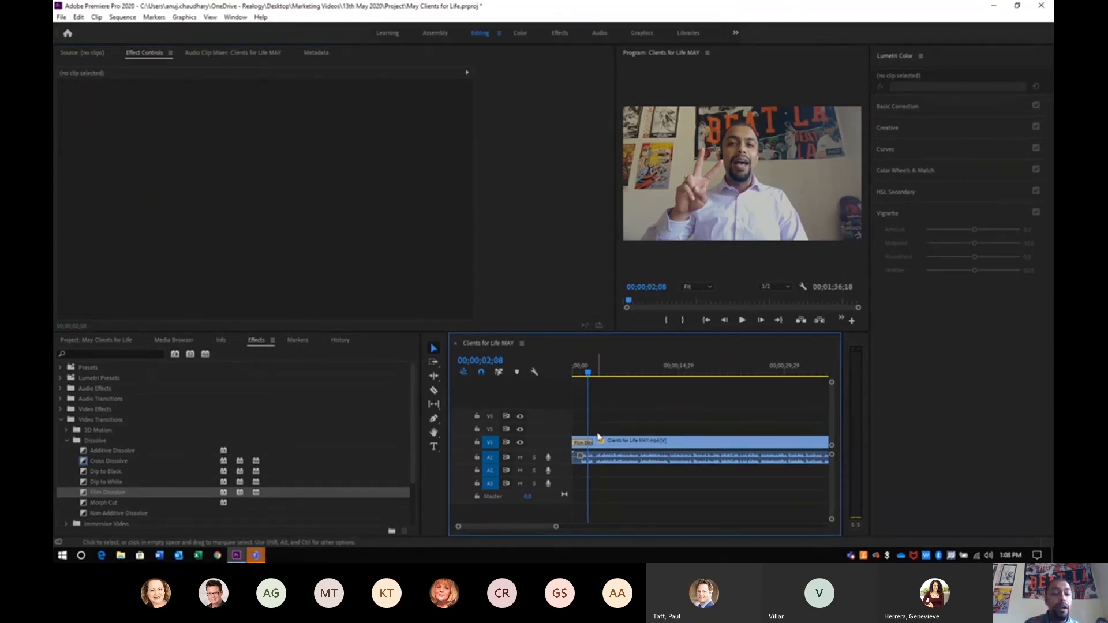
# Add an Exponential Fade audio transition to the start of the clip on A1.
pyautogui.click(62, 420)
pyautogui.click(76, 399)
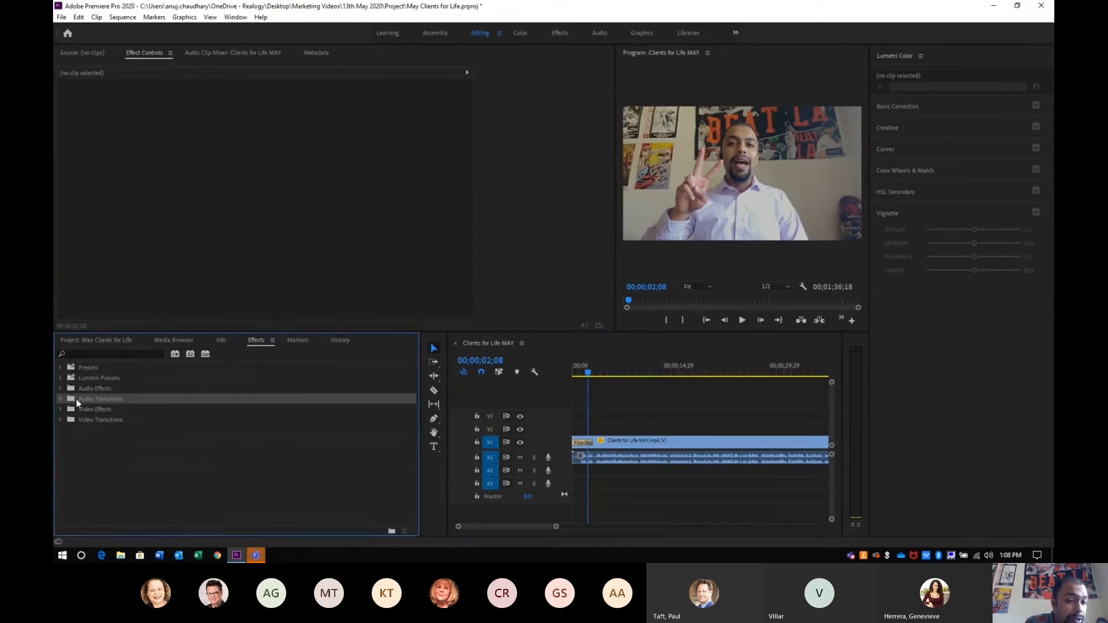
pyautogui.click(59, 399)
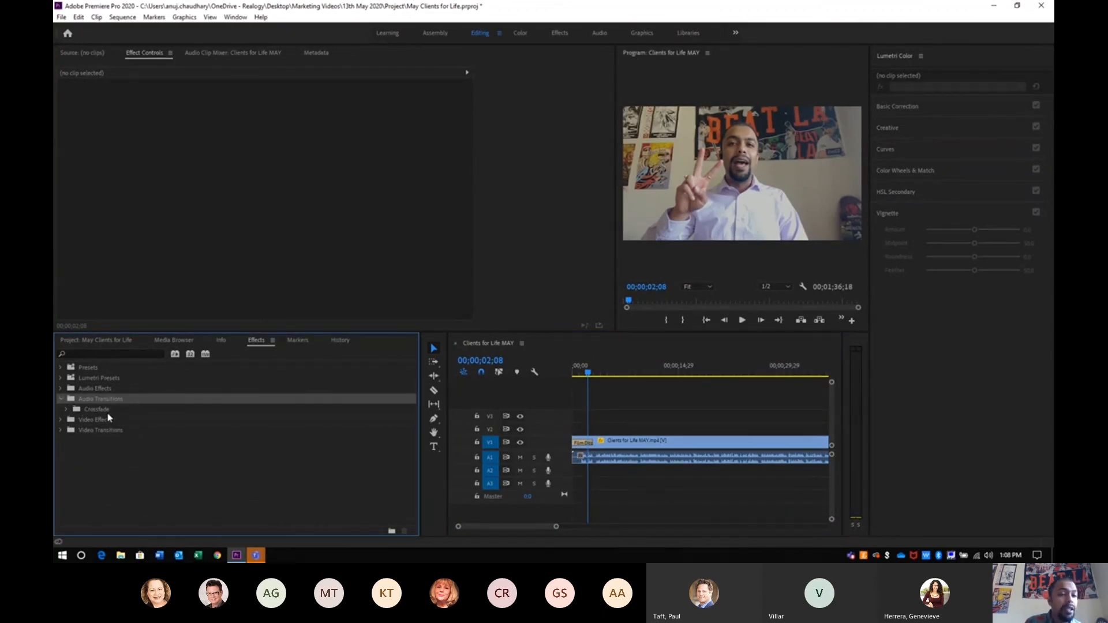
pyautogui.click(68, 409)
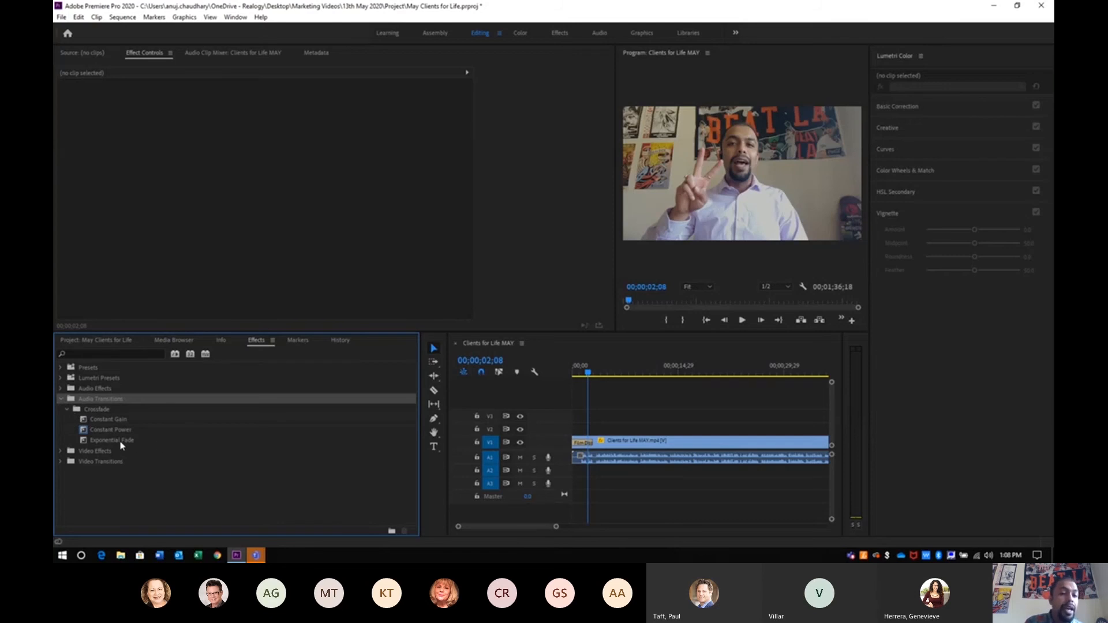
pyautogui.click(120, 442)
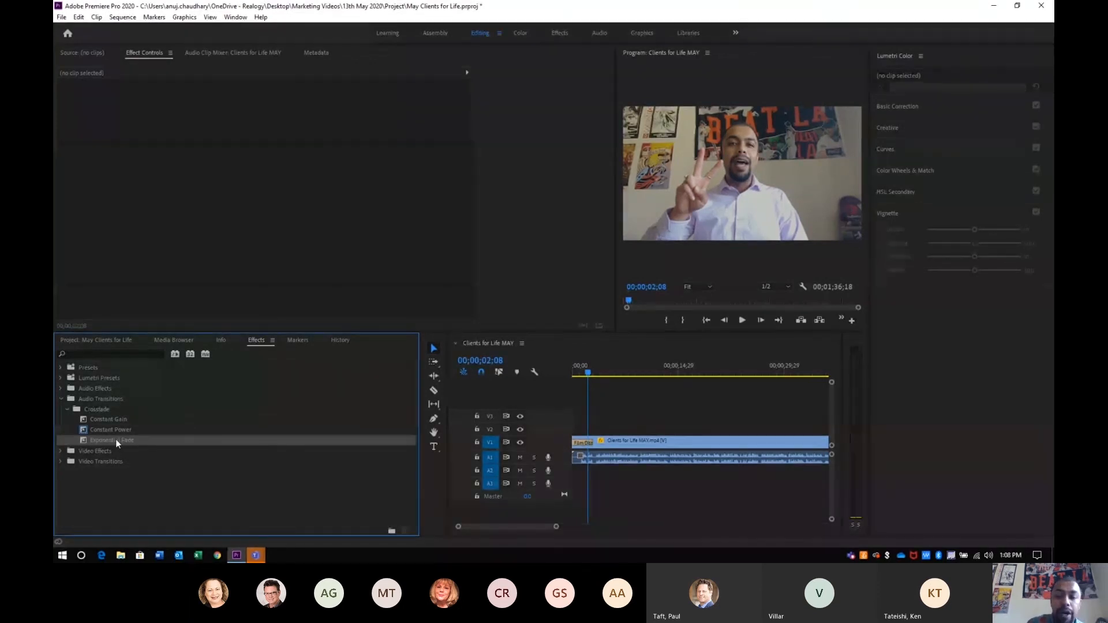
pyautogui.moveTo(116, 439); pyautogui.dragTo(579, 463)
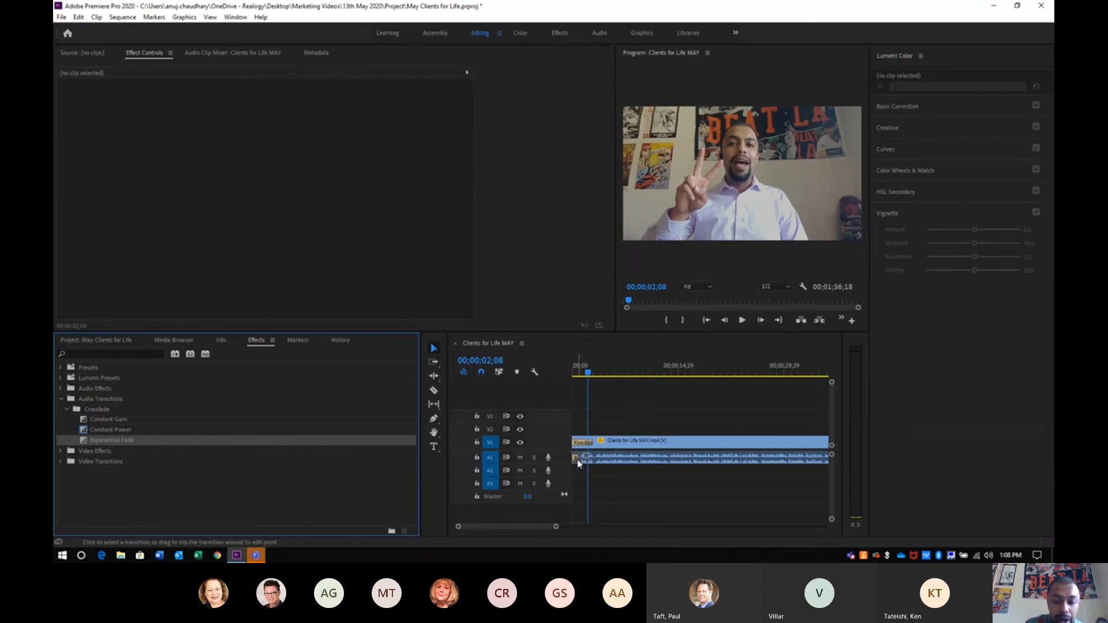
# Set the duration of the Exponential Fade on A1 to 2 seconds and play about the first four seconds of the sequence.
pyautogui.click(578, 459)
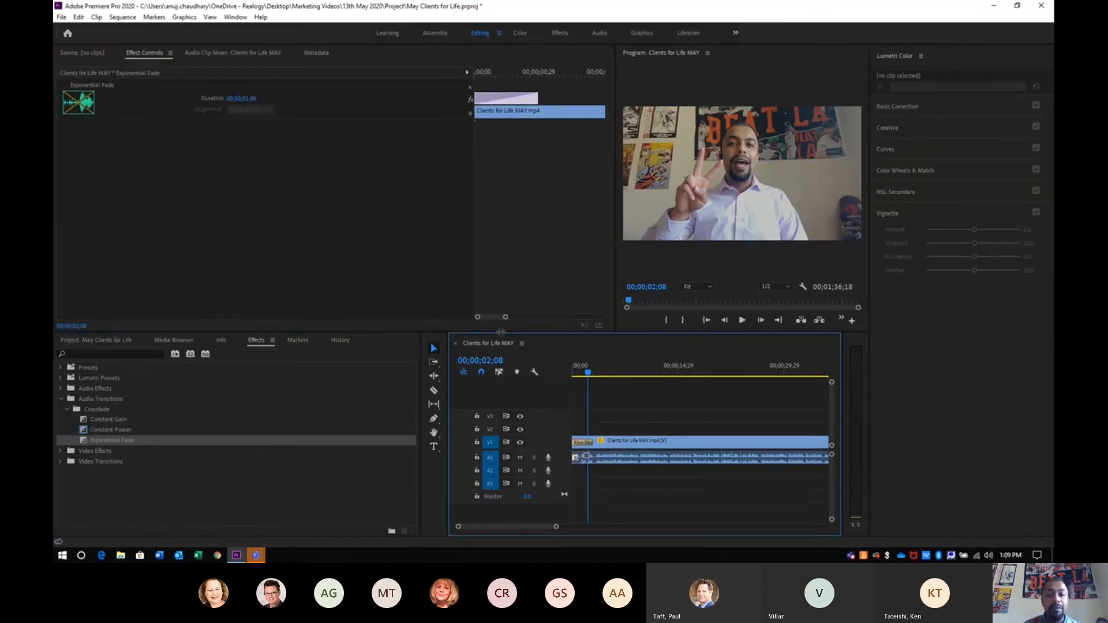
pyautogui.click(578, 455)
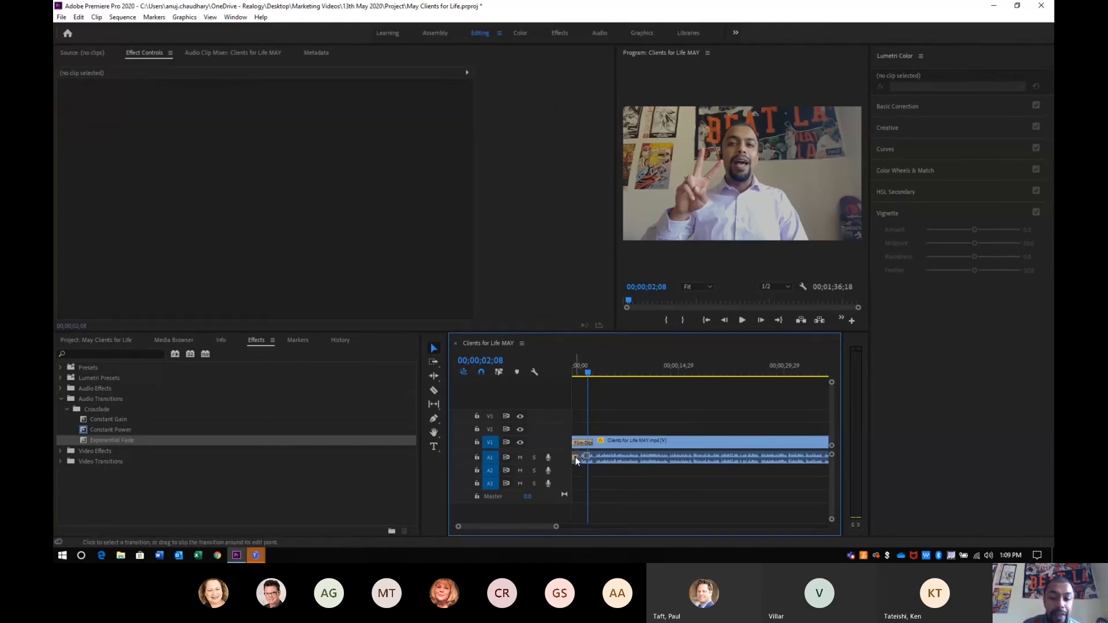
pyautogui.click(576, 457)
pyautogui.click(250, 102)
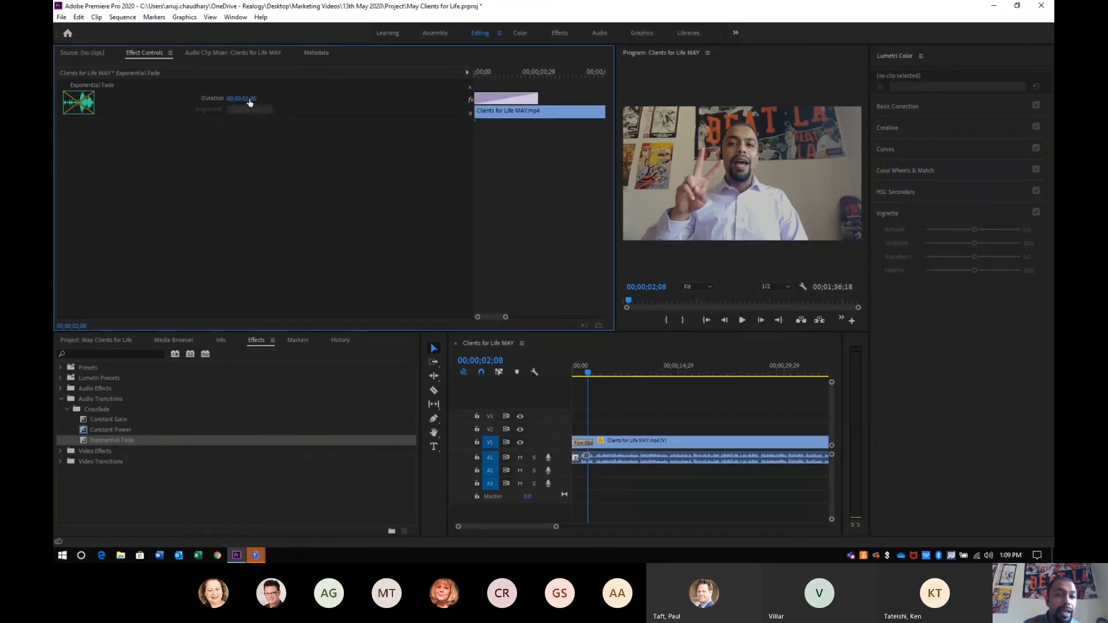
pyautogui.click(252, 98)
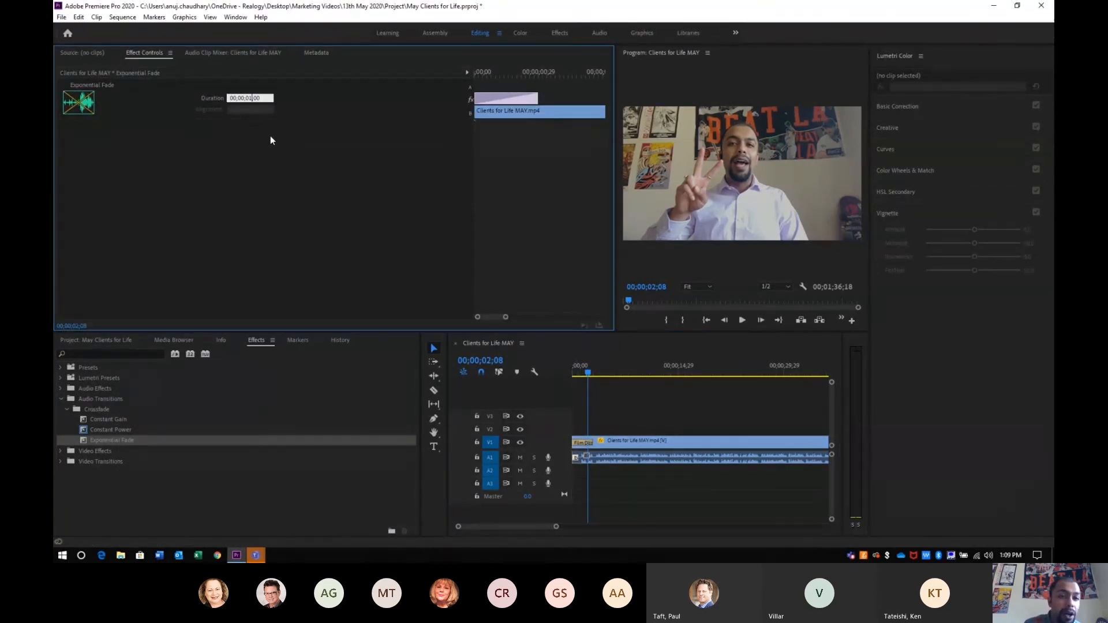
pyautogui.press('BackSpace')
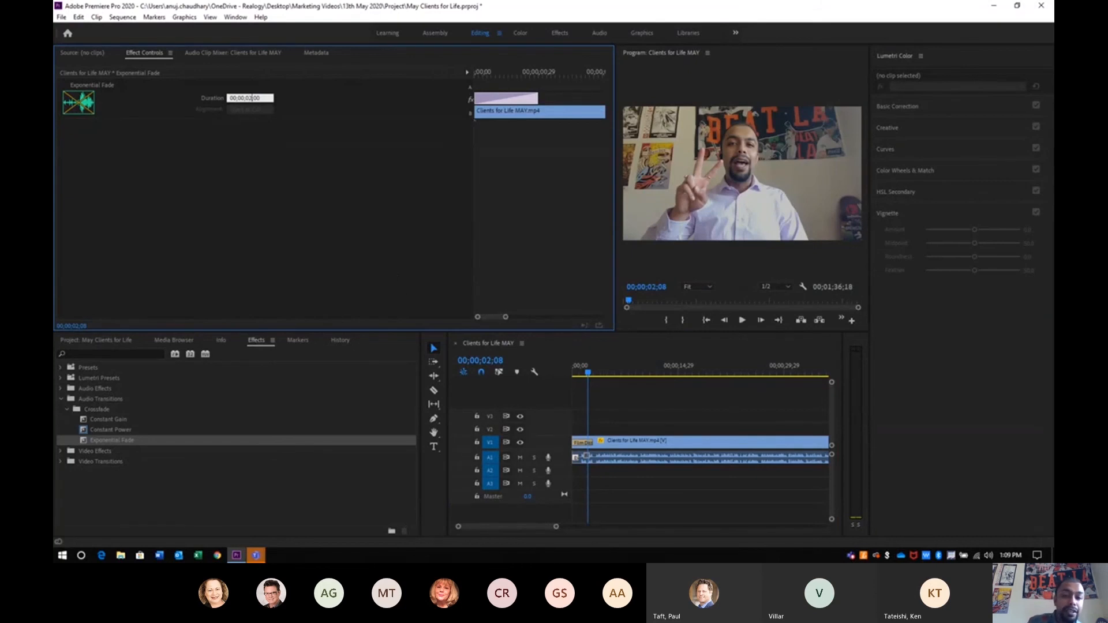
pyautogui.write('2')
pyautogui.press('Return')
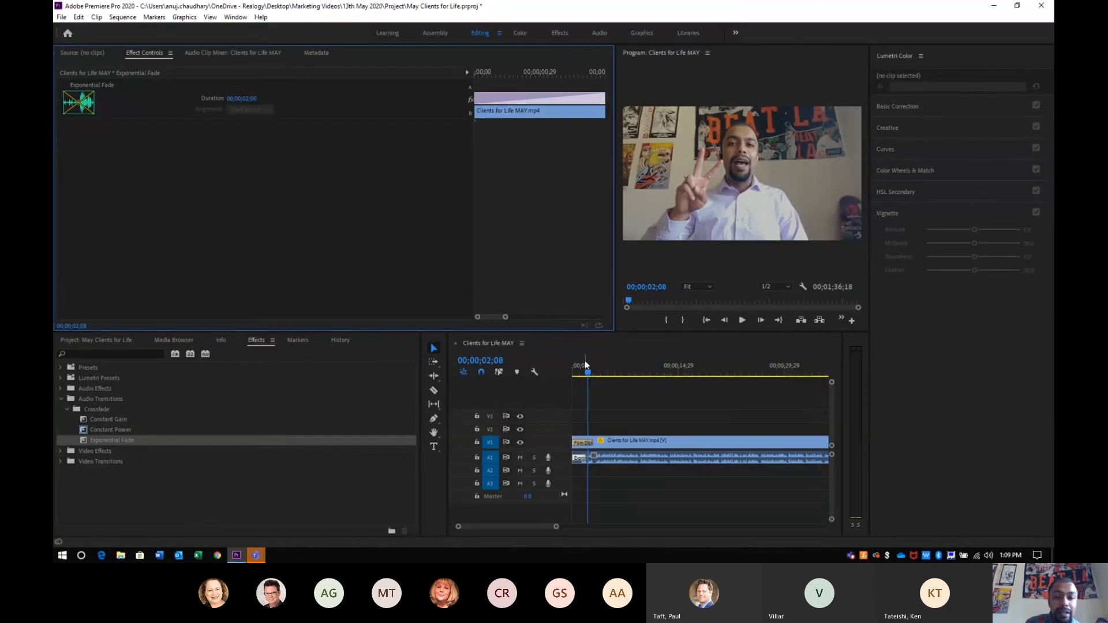
pyautogui.moveTo(588, 369); pyautogui.dragTo(569, 362)
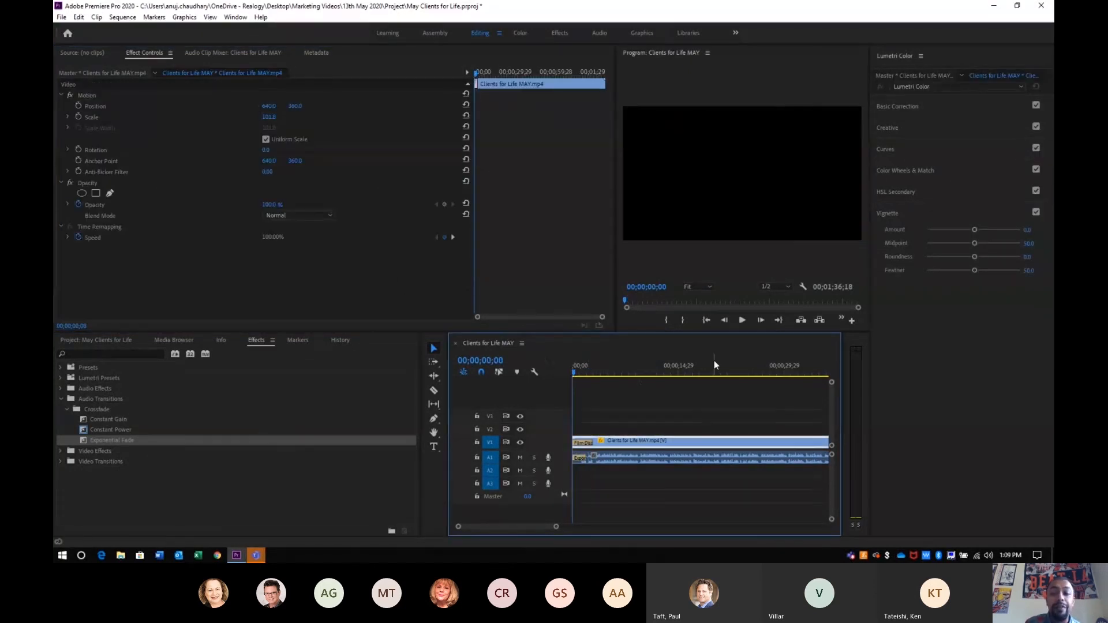
pyautogui.click(742, 321)
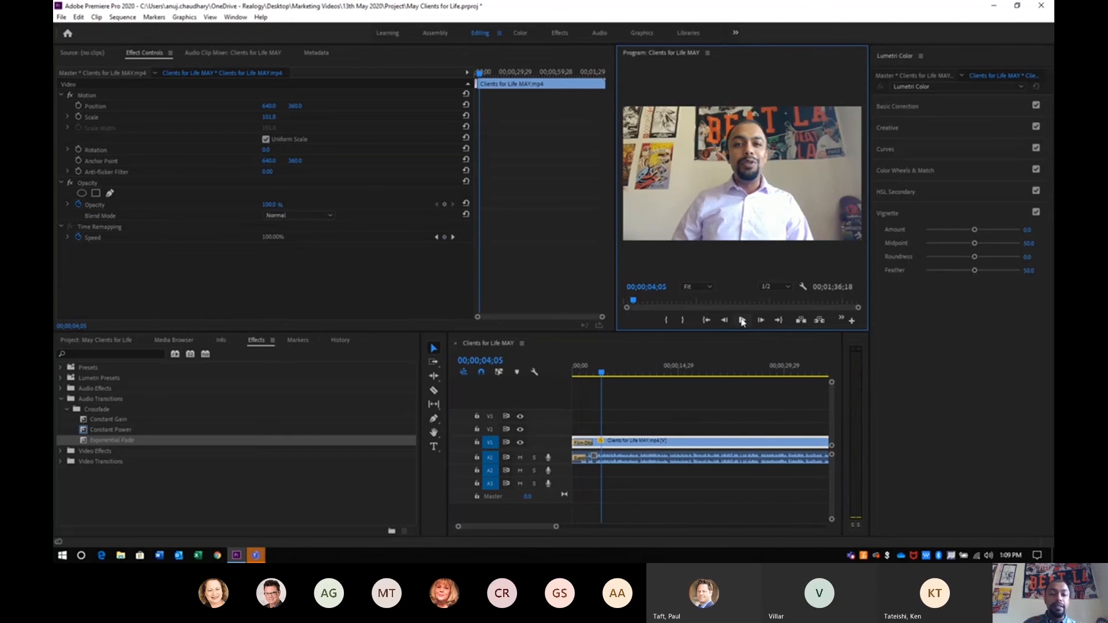
# Apply the Channel Mixer audio effect to the Clients for Life MAY clip on A1.
pyautogui.click(688, 464)
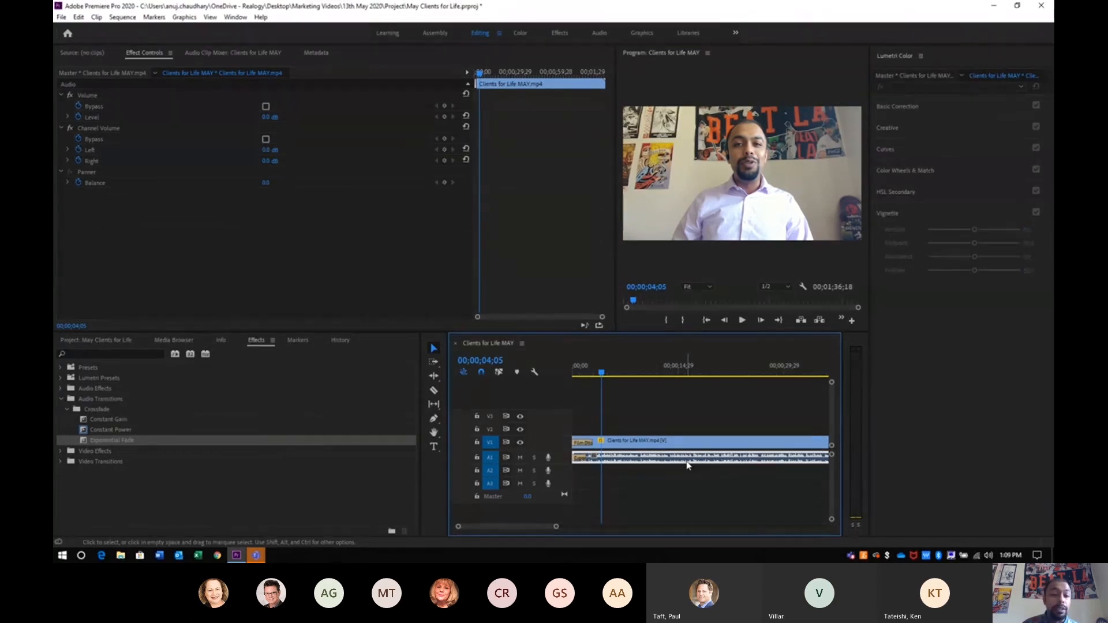
pyautogui.click(61, 399)
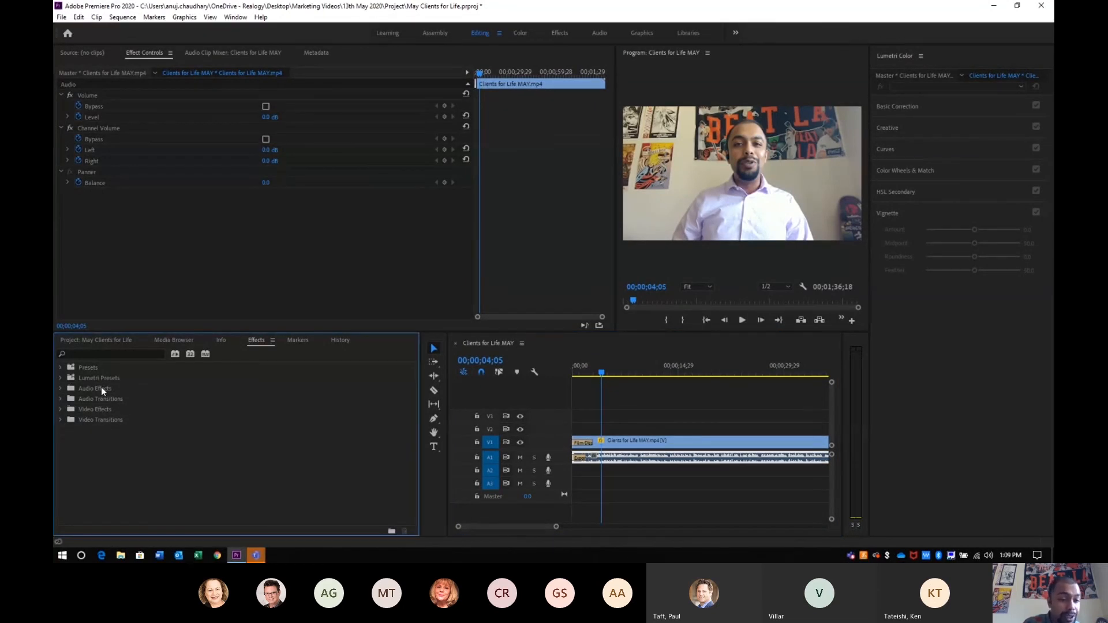
pyautogui.click(102, 388)
pyautogui.click(61, 389)
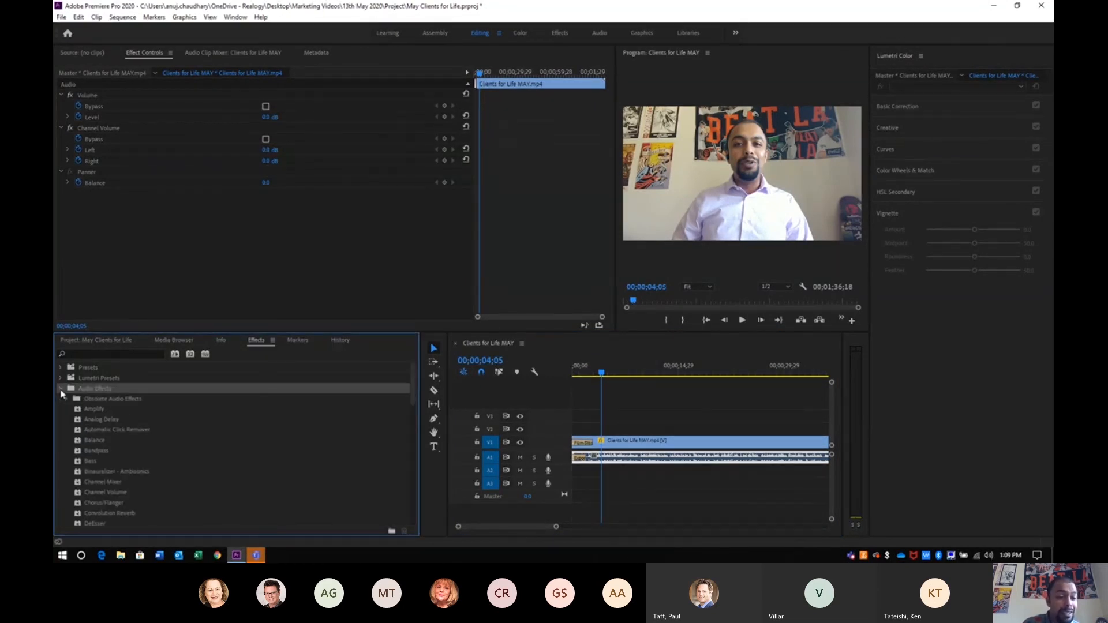
pyautogui.click(95, 483)
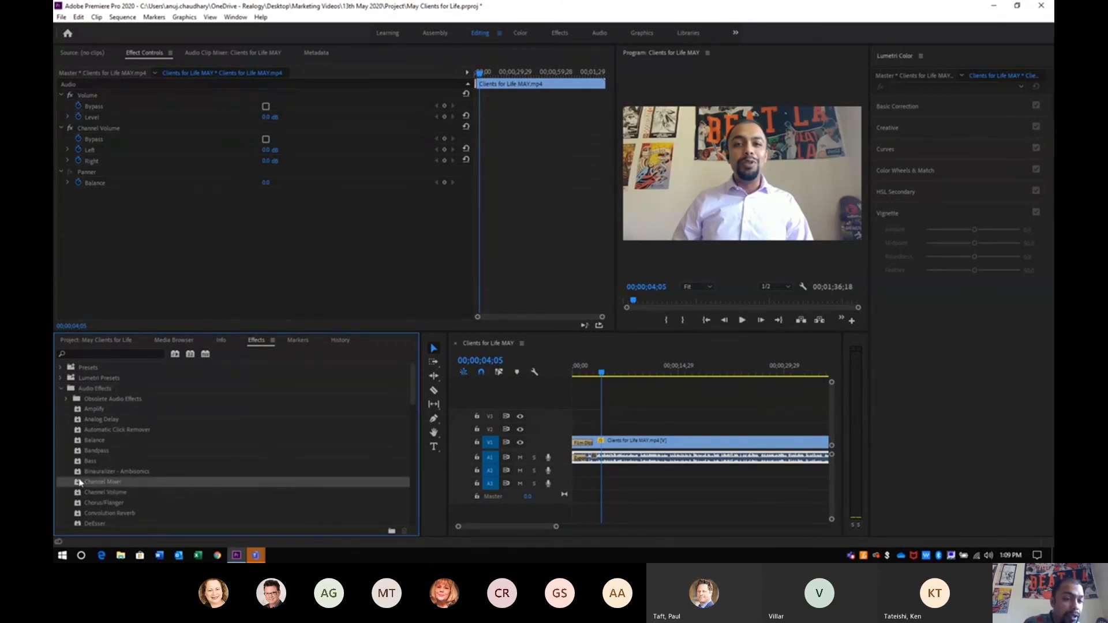
pyautogui.moveTo(79, 483); pyautogui.dragTo(637, 459)
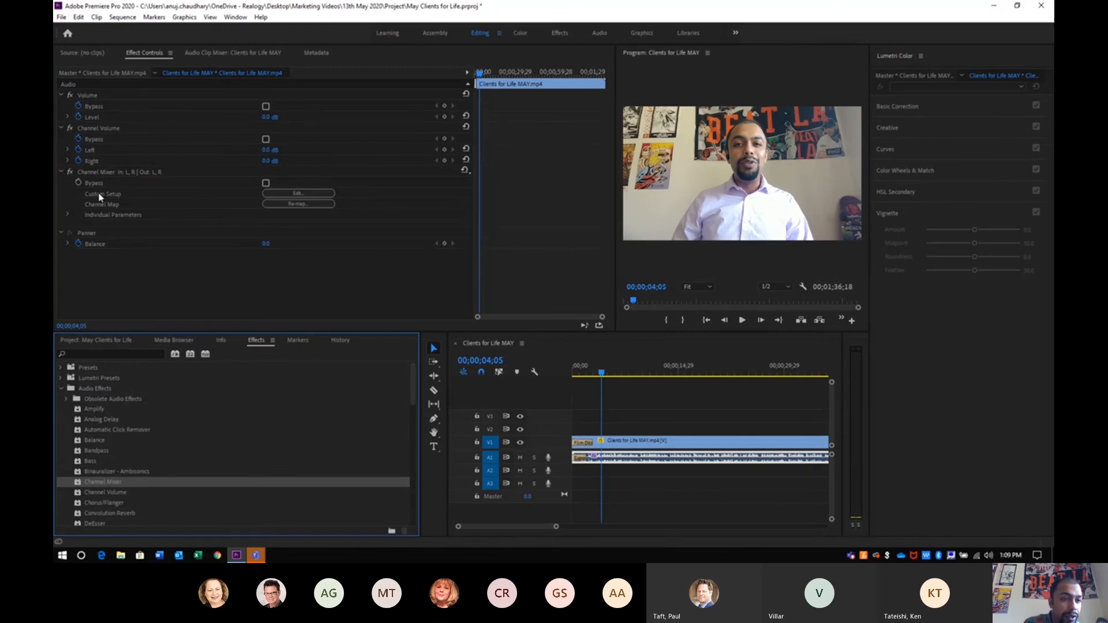
# Expand the Channel Mixer's individual parameters, view the presets in its custom setup editor and close the editor.
pyautogui.click(68, 217)
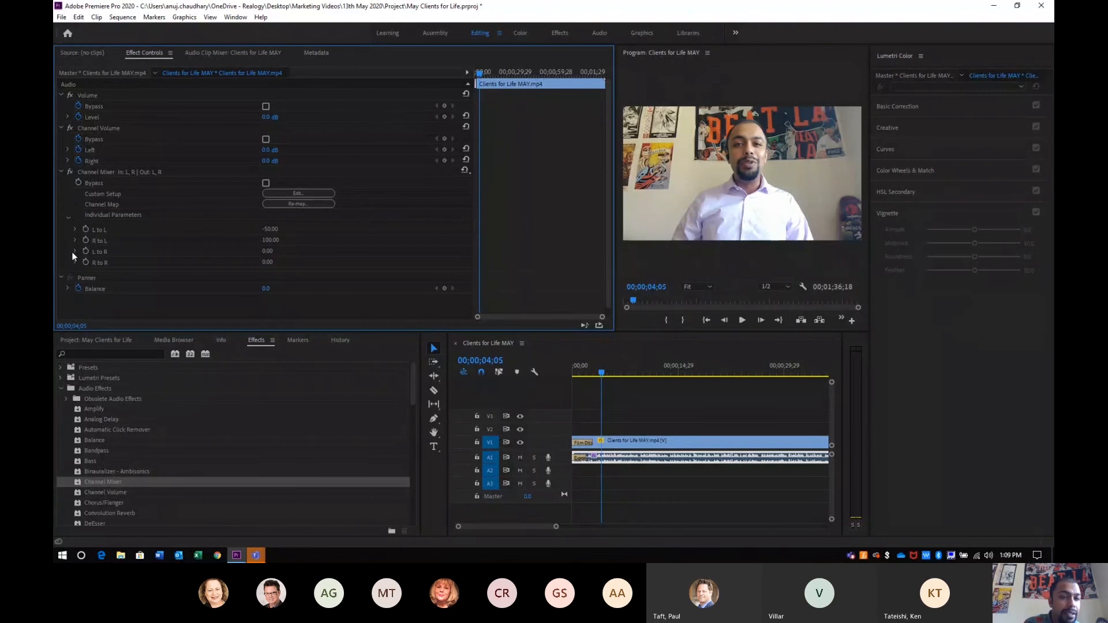
pyautogui.click(299, 193)
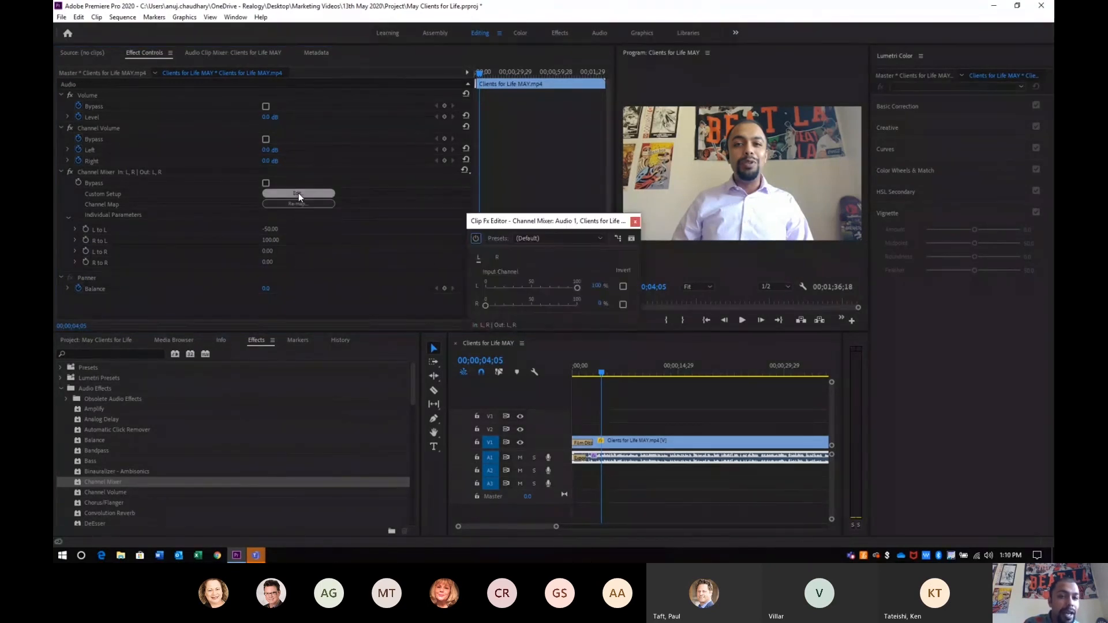
pyautogui.click(535, 241)
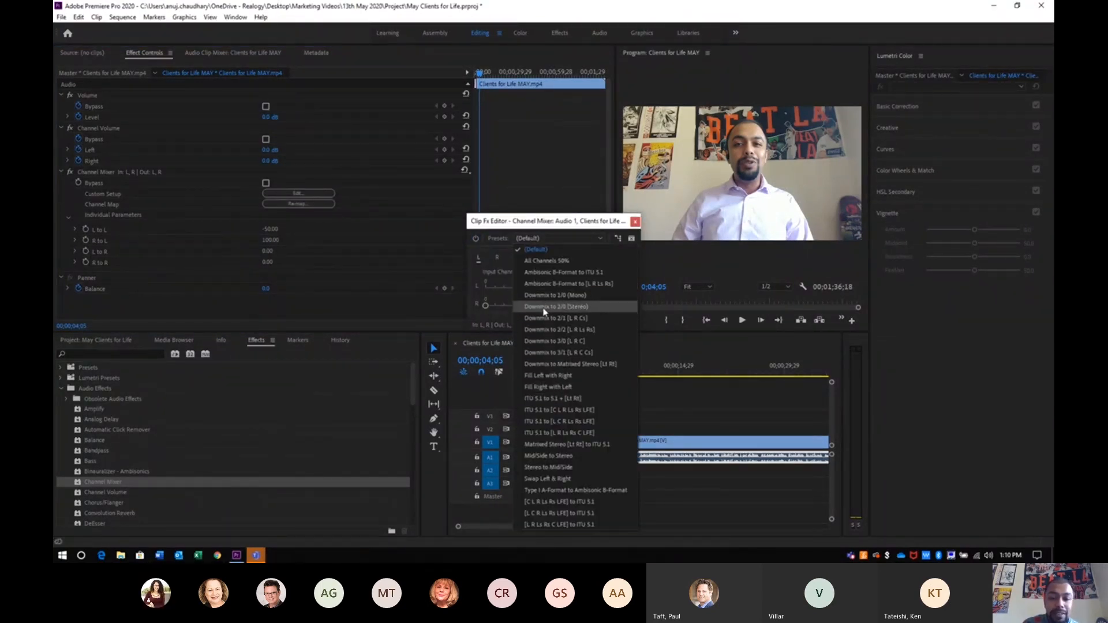
pyautogui.click(634, 222)
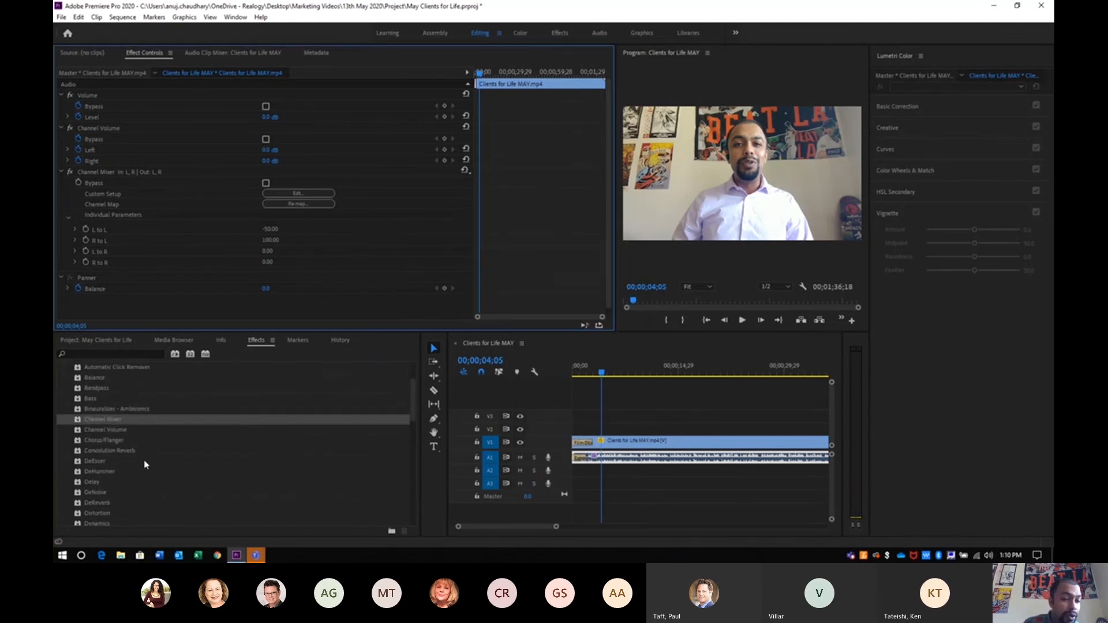
# Look through the available audio effects and apply Graphic Equalizer (20 Bands) to the clip on A1.
pyautogui.scroll(-3, 144, 465)
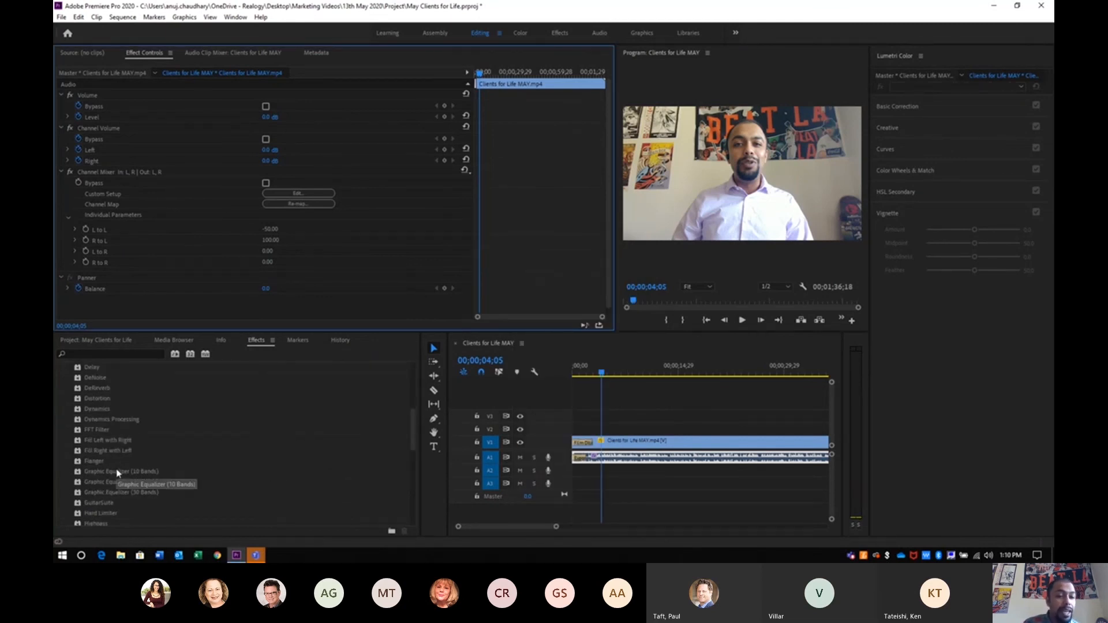
pyautogui.scroll(-1, 105, 459)
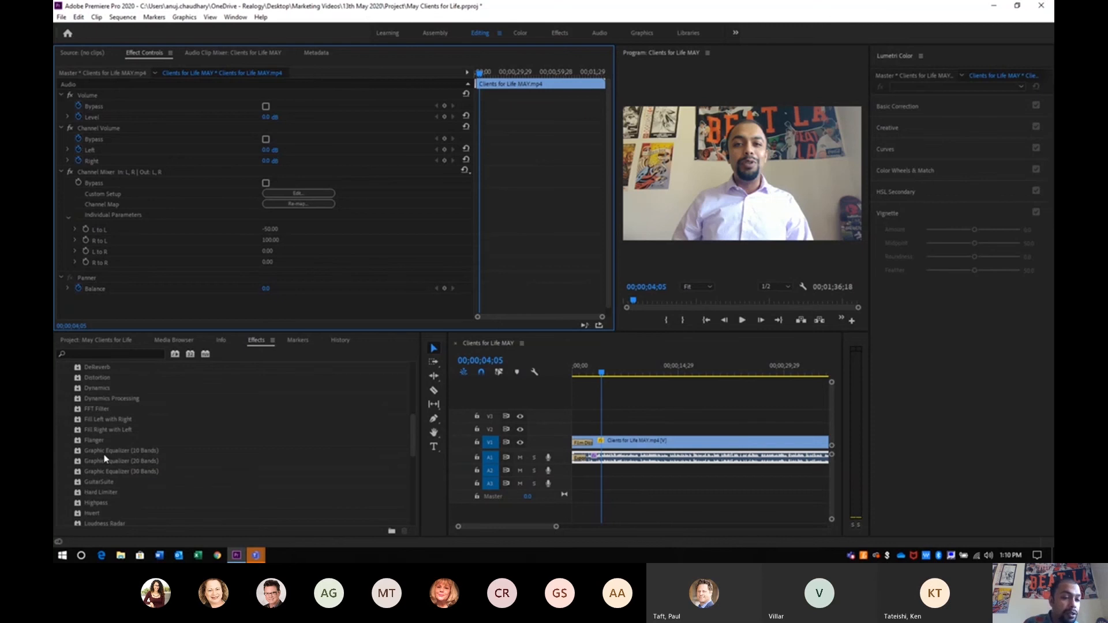
pyautogui.scroll(-1, 105, 477)
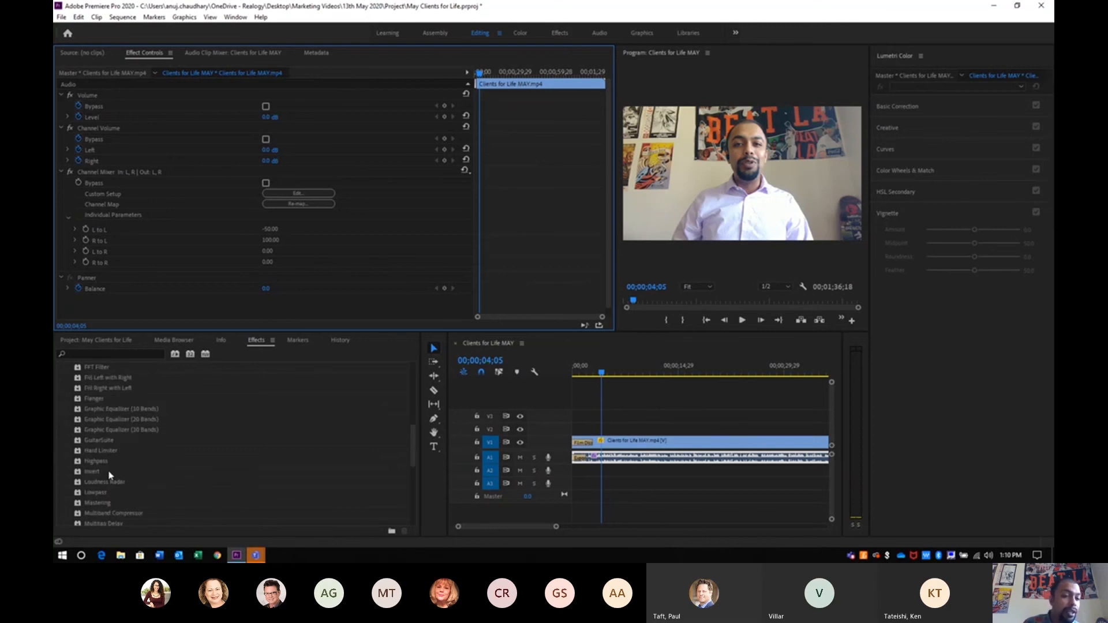
pyautogui.scroll(2, 104, 483)
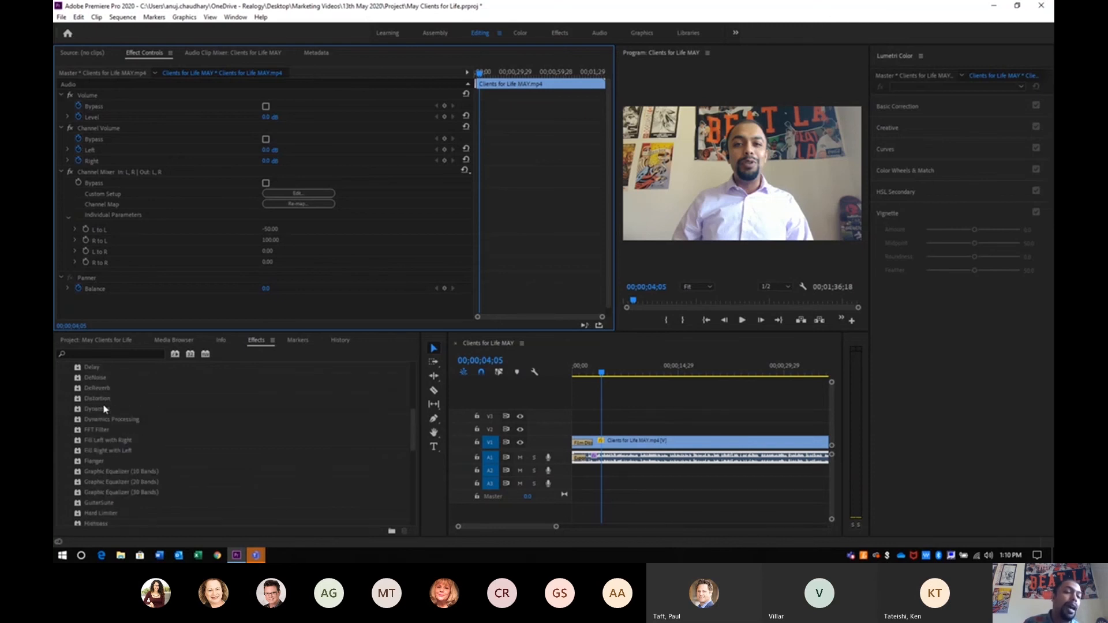
pyautogui.scroll(2, 105, 409)
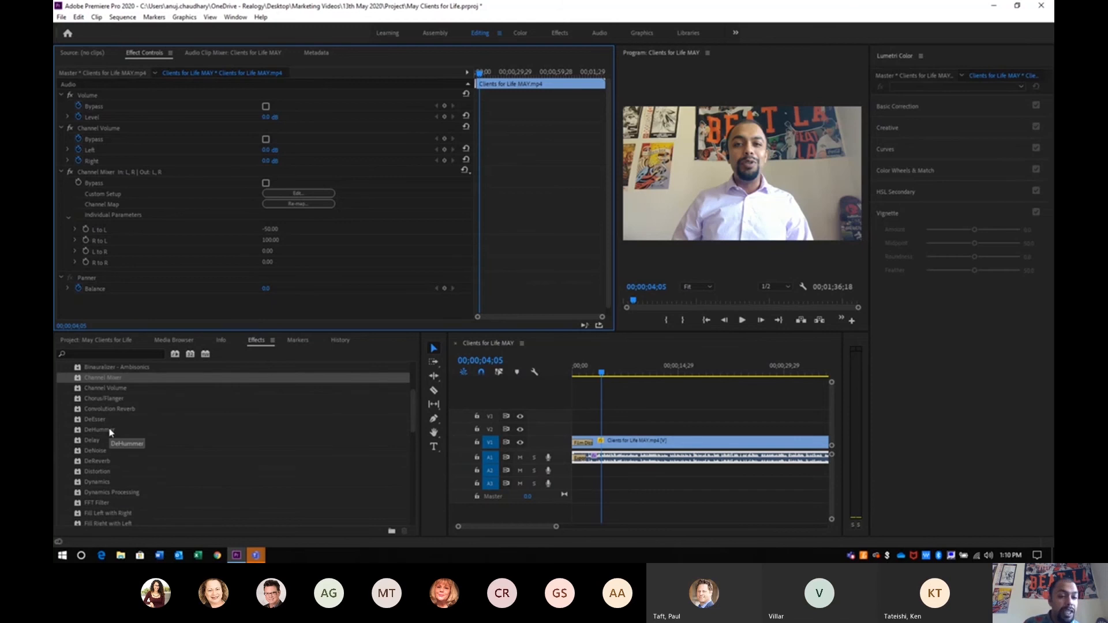
pyautogui.scroll(2, 109, 431)
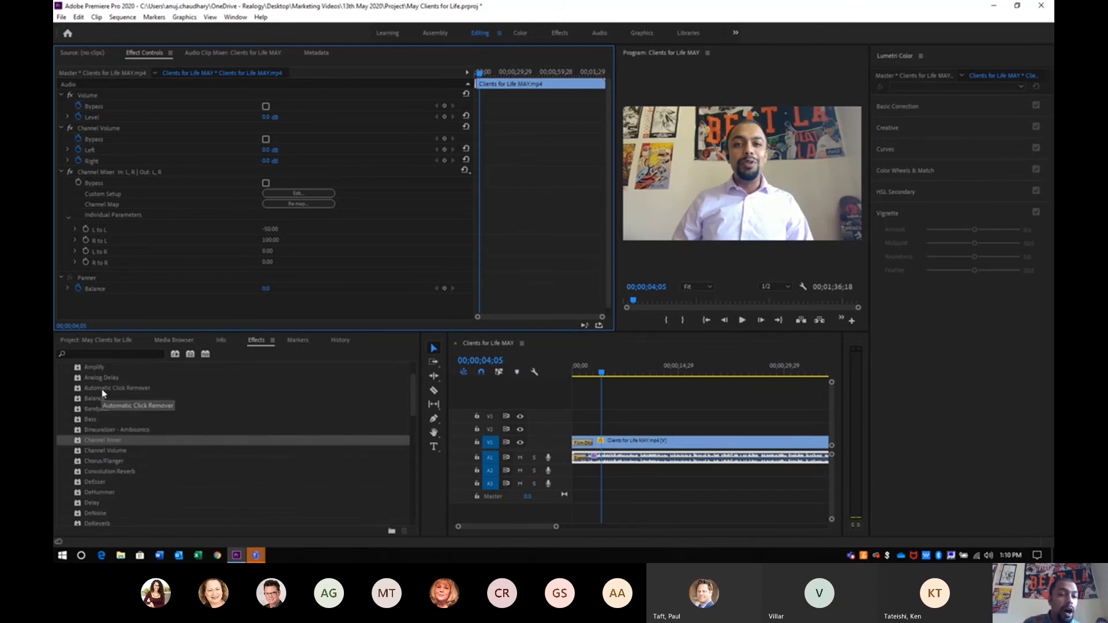
pyautogui.scroll(1, 102, 393)
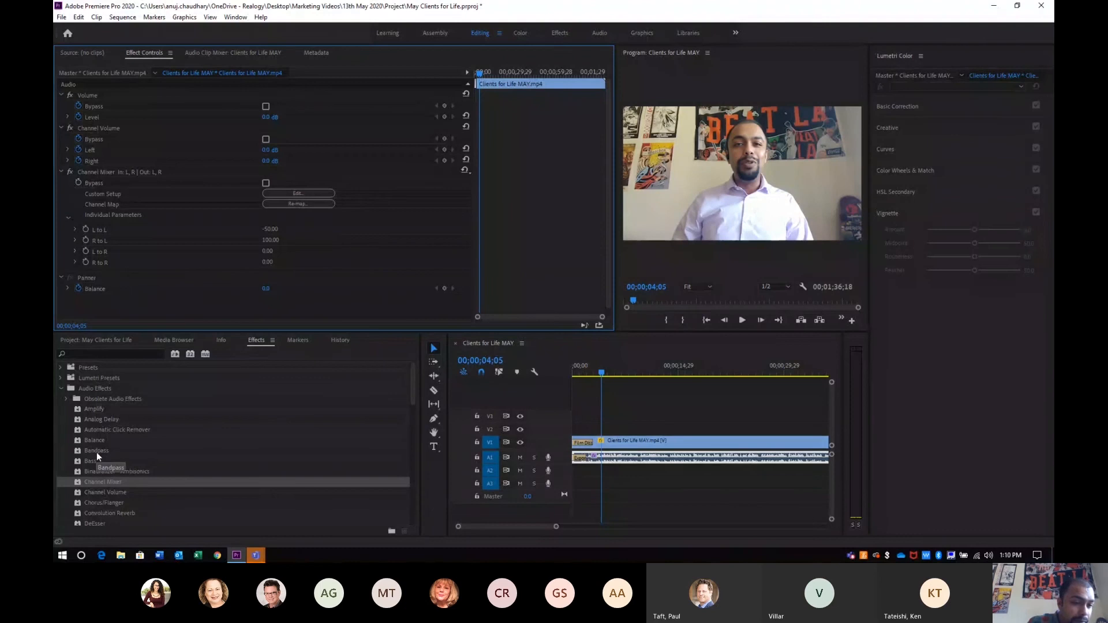
pyautogui.scroll(-2, 120, 494)
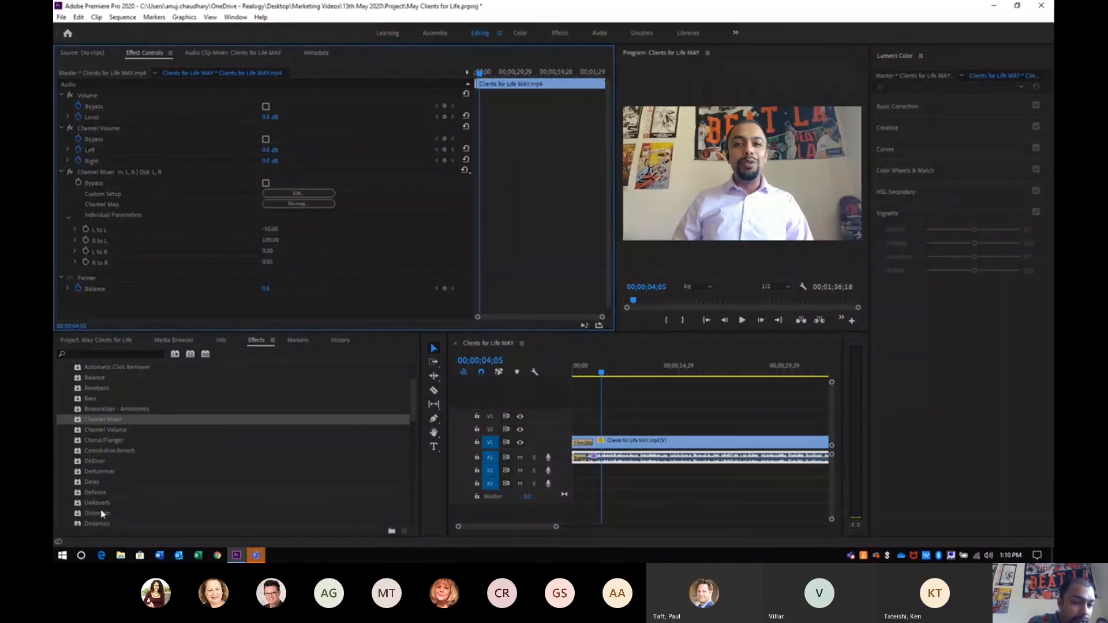
pyautogui.scroll(-2, 114, 520)
pyautogui.click(112, 531)
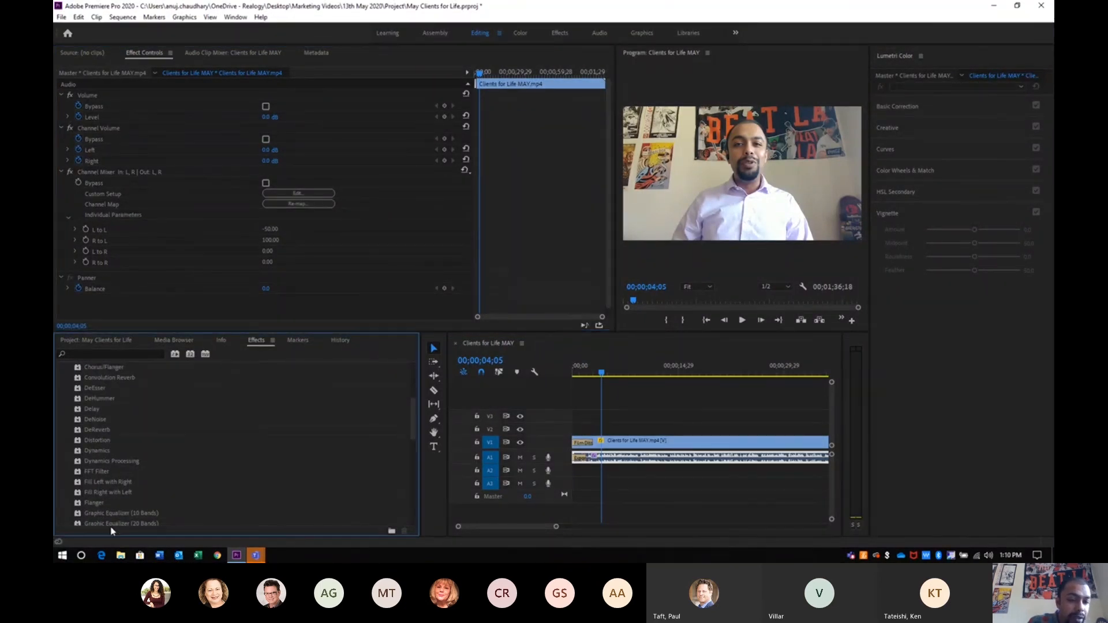
pyautogui.moveTo(111, 524); pyautogui.dragTo(594, 458)
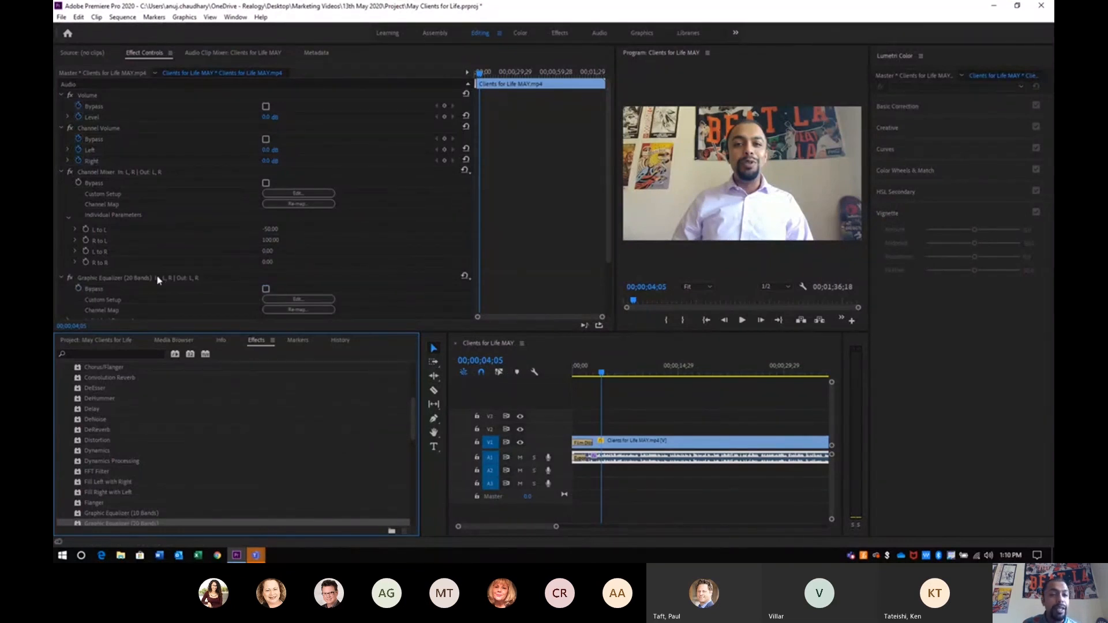
# Select the Graphic Equalizer (20 Bands) effect and collapse the Channel Mixer's settings on the A1 clip.
pyautogui.click(157, 279)
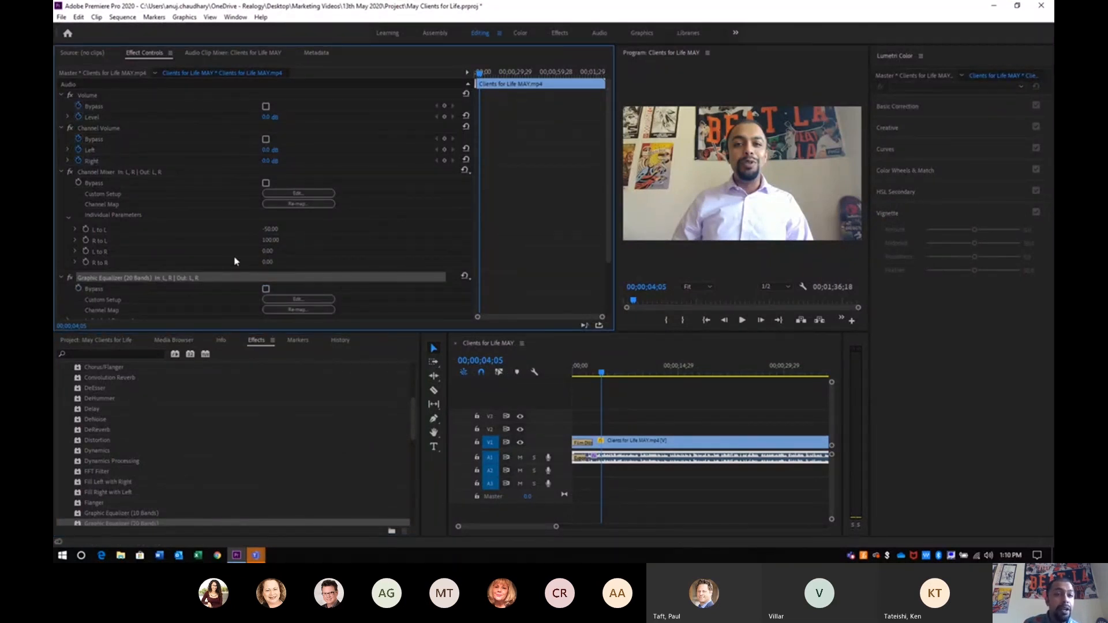
pyautogui.click(69, 216)
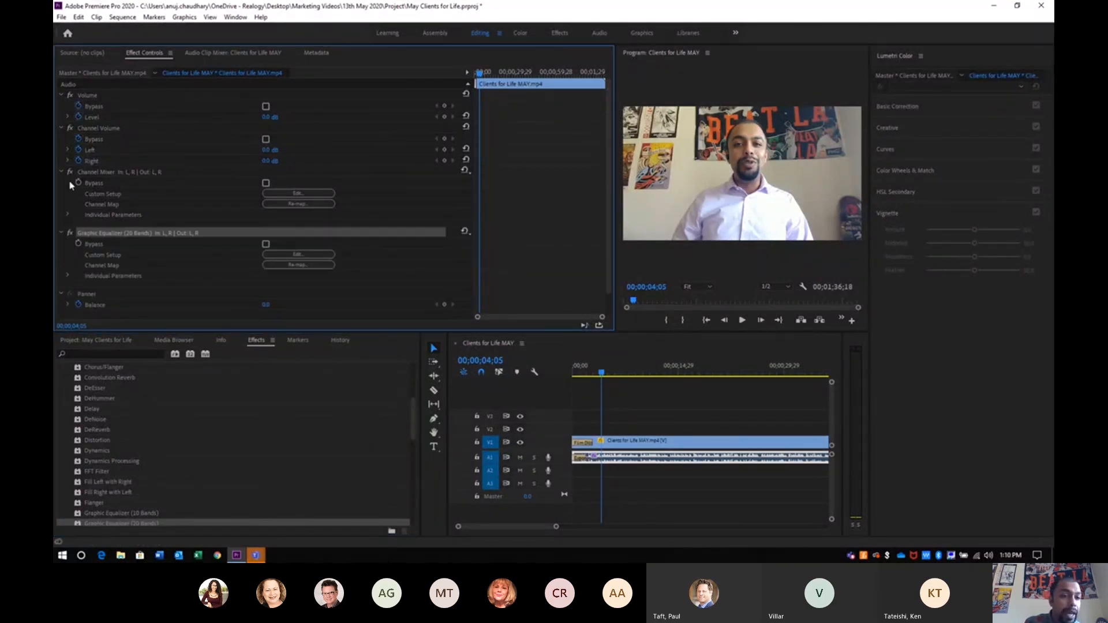
pyautogui.click(61, 172)
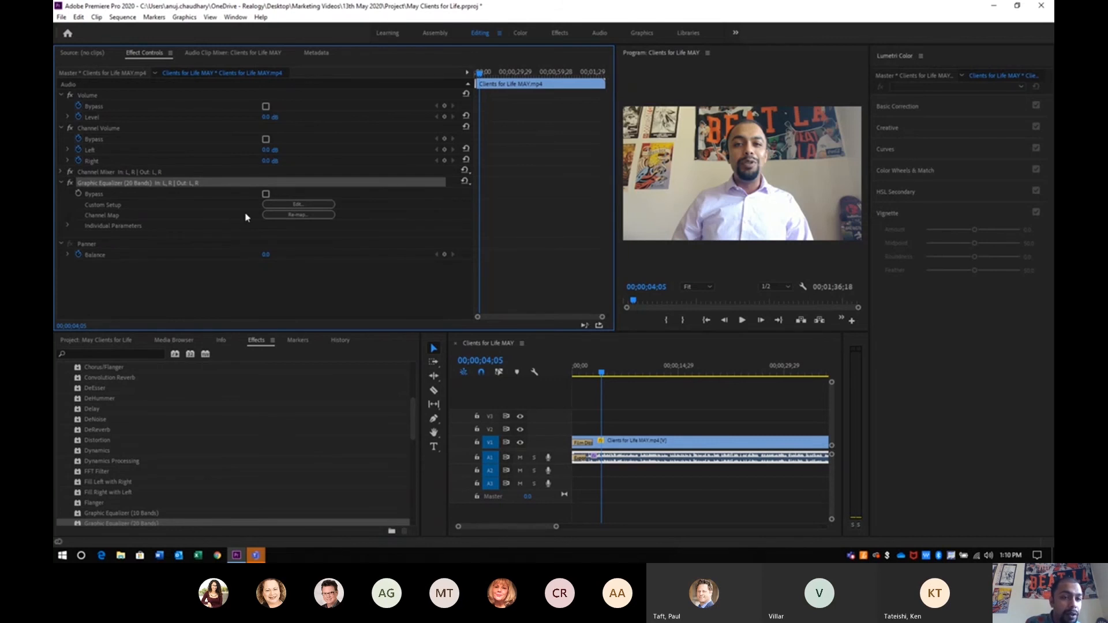
# In the Graphic Equalizer, slightly boost 1k and 1.4k, set 2k to -2.2 dB, lower the 125–355 Hz bands about 3–4 dB, and close it.
pyautogui.click(297, 204)
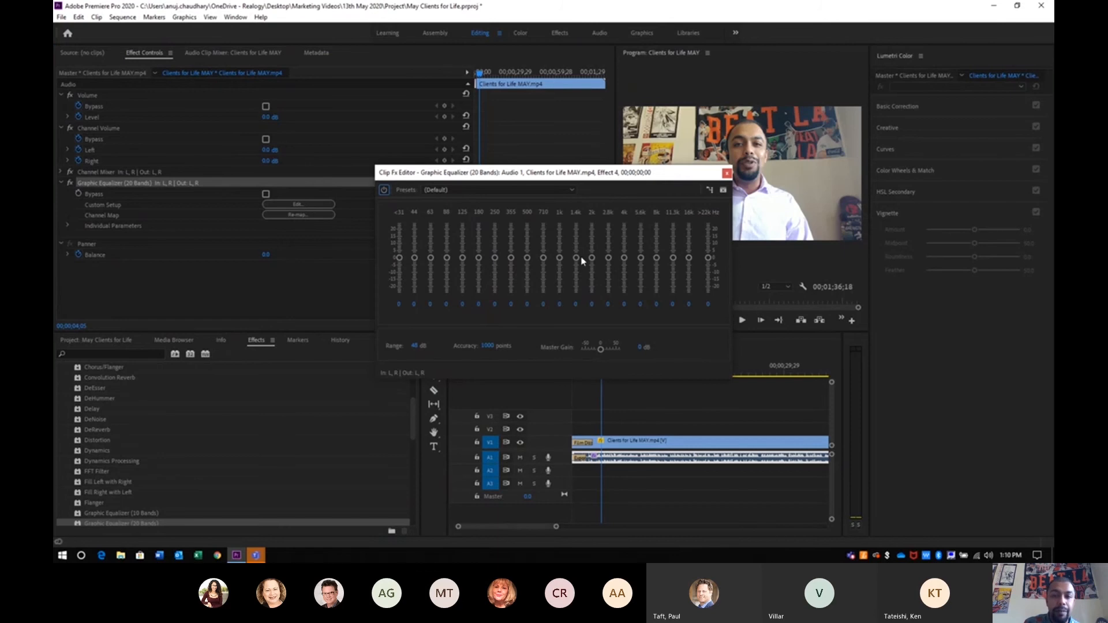
pyautogui.moveTo(576, 257)
pyautogui.mouseDown()
pyautogui.moveTo(559, 256)
pyautogui.moveTo(593, 263)
pyautogui.mouseUp()
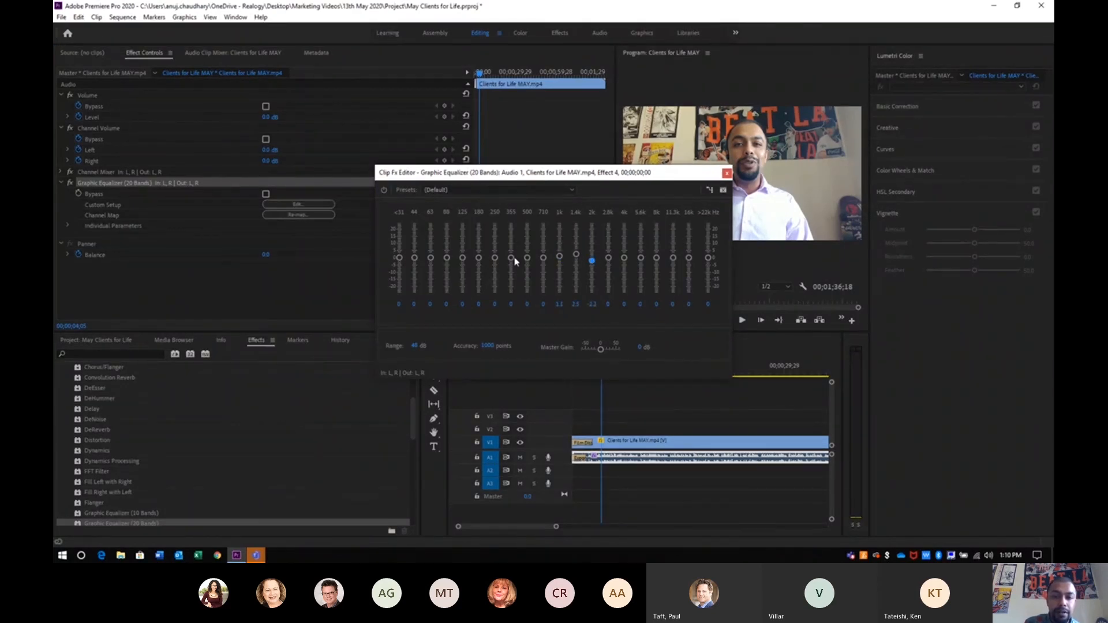
pyautogui.moveTo(516, 262); pyautogui.dragTo(461, 262)
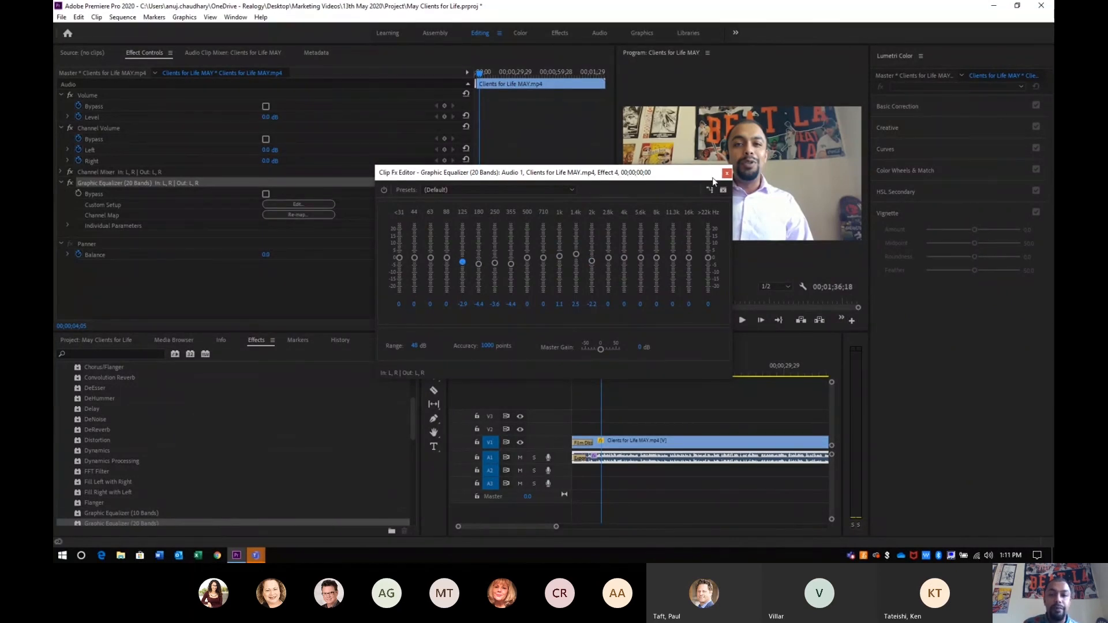
pyautogui.click(548, 186)
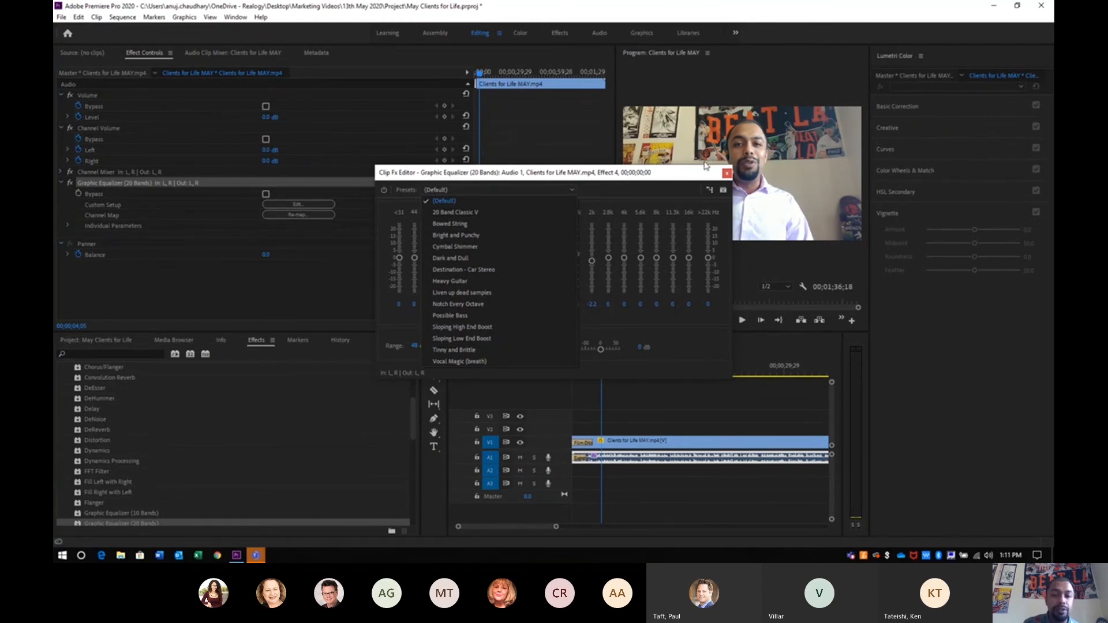
pyautogui.click(725, 173)
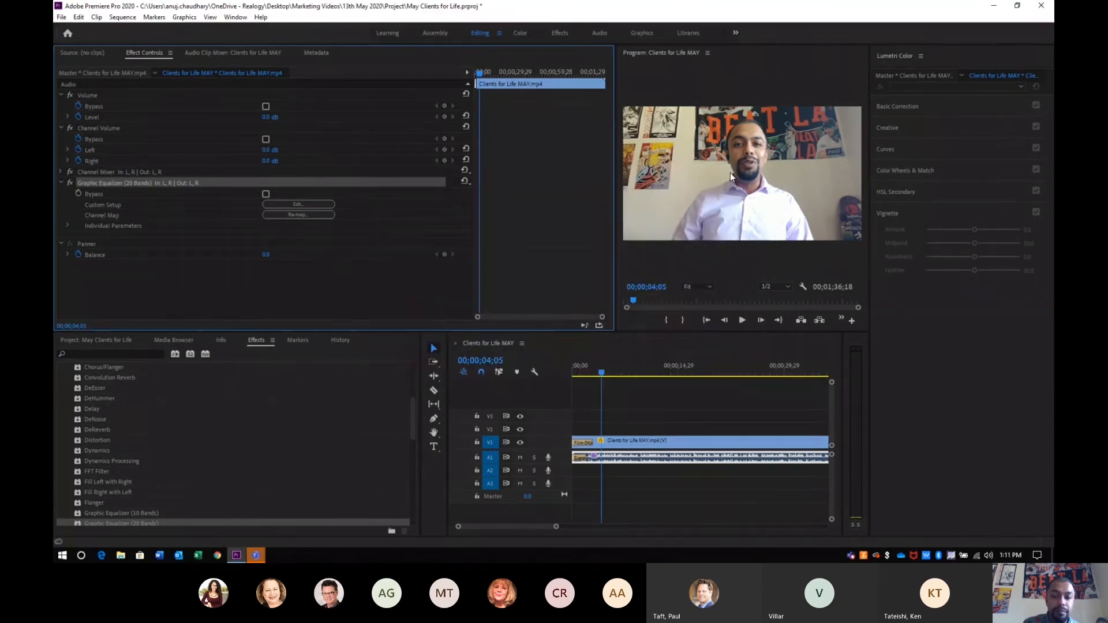
pyautogui.click(401, 262)
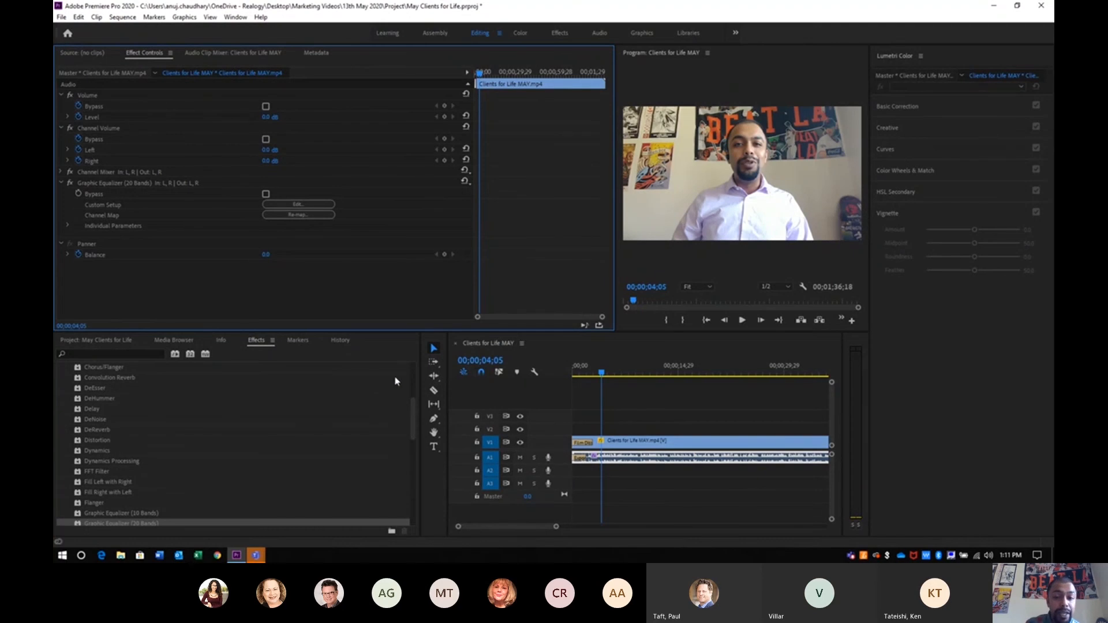
# Widen the tool palette and activate the Track Select Forward and Ripple Edit tools in turn.
pyautogui.moveTo(450, 395); pyautogui.dragTo(515, 400)
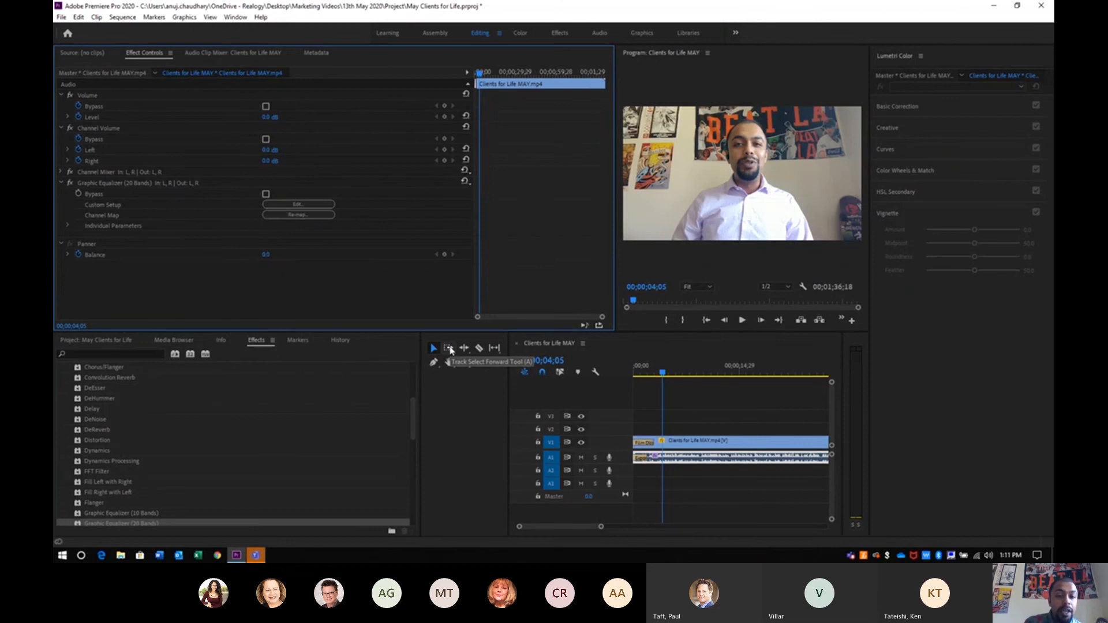
pyautogui.click(451, 351)
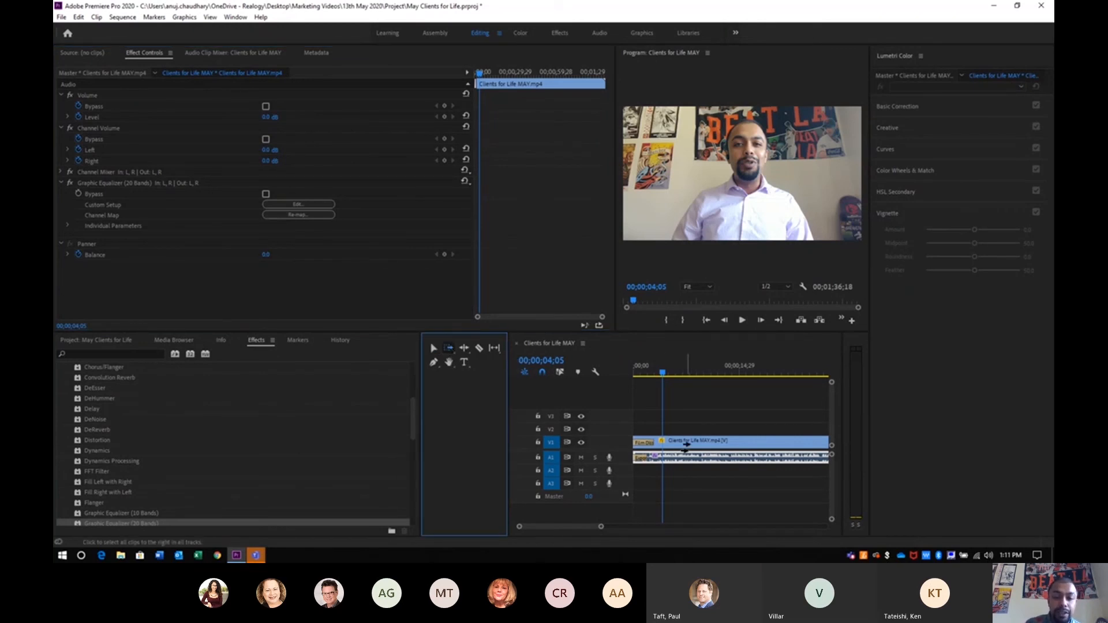
pyautogui.click(466, 350)
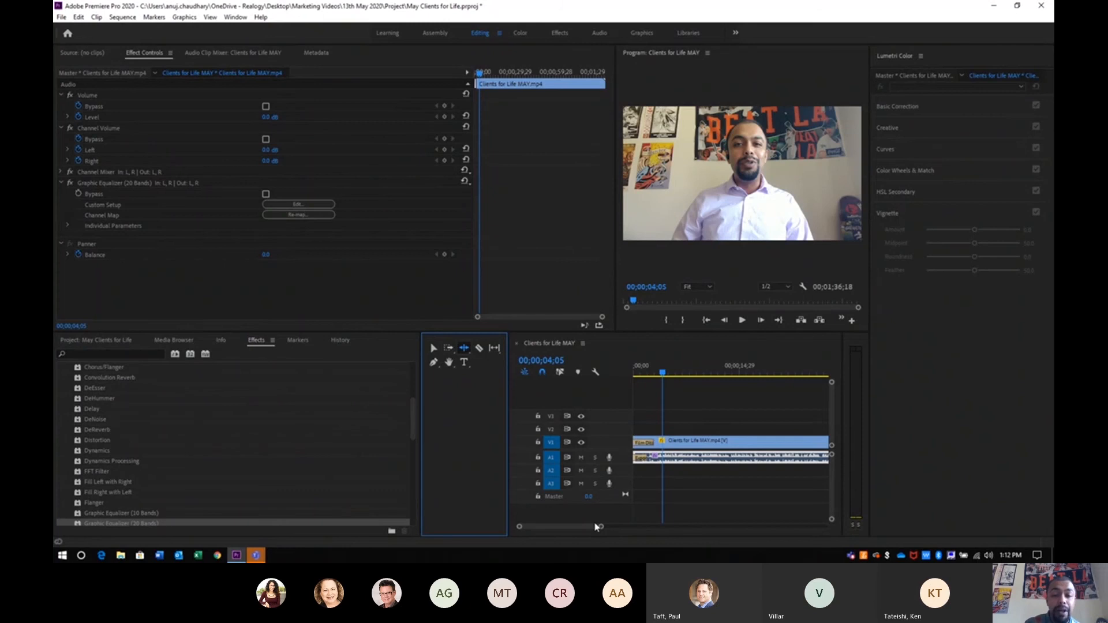
# Split the Clients for Life MAY.mp4 video with the Razor tool at 00;00;26;02 and once more further along the clip.
pyautogui.click(479, 350)
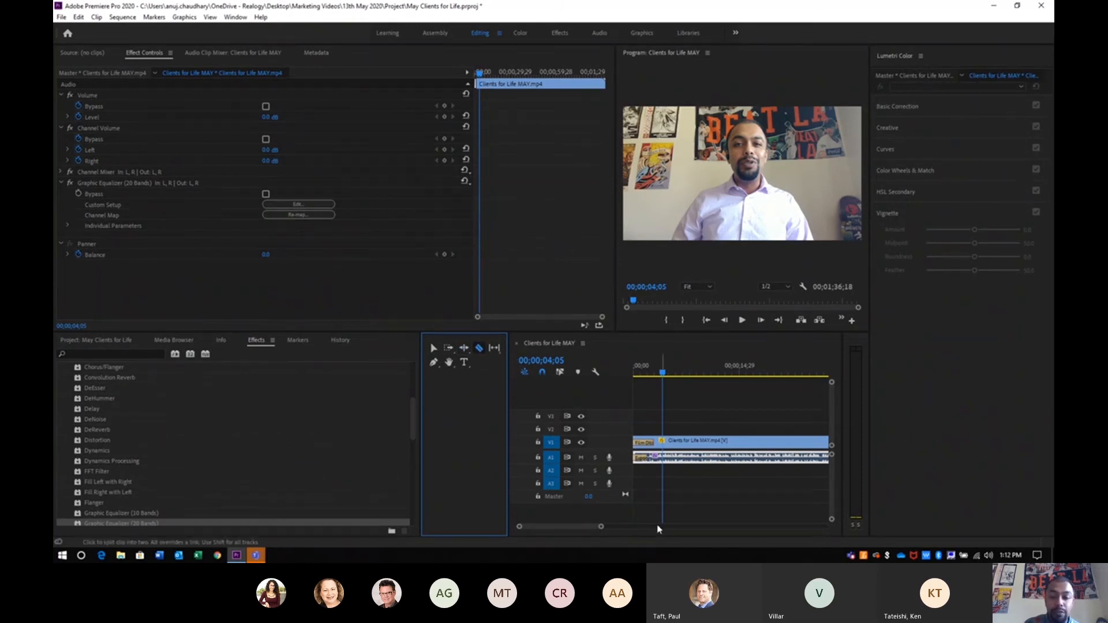
pyautogui.moveTo(600, 526); pyautogui.dragTo(664, 526)
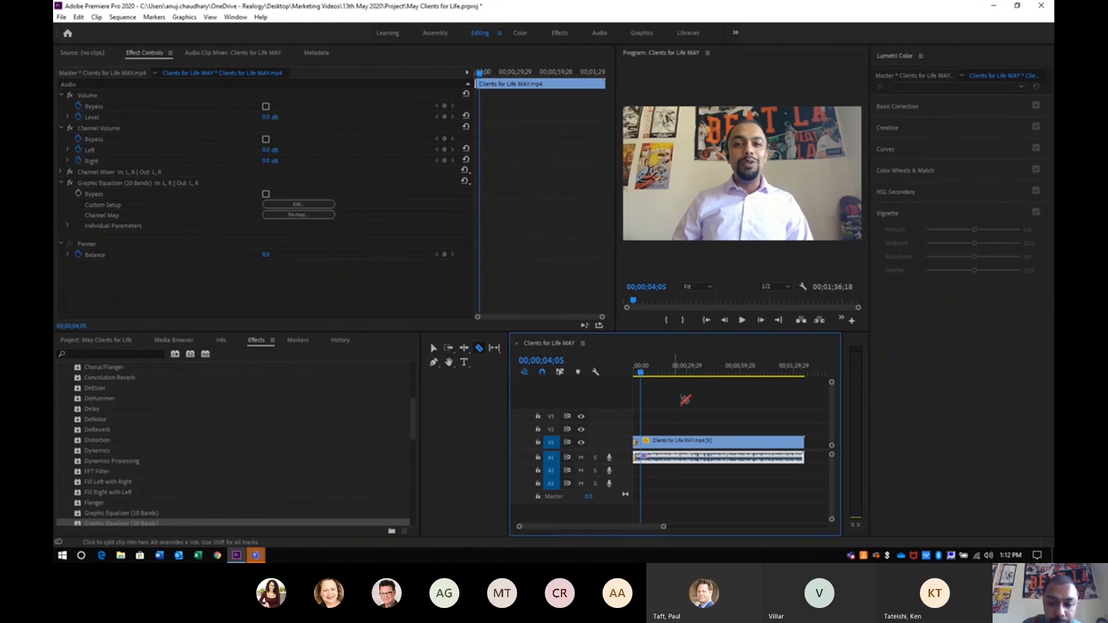
pyautogui.click(680, 371)
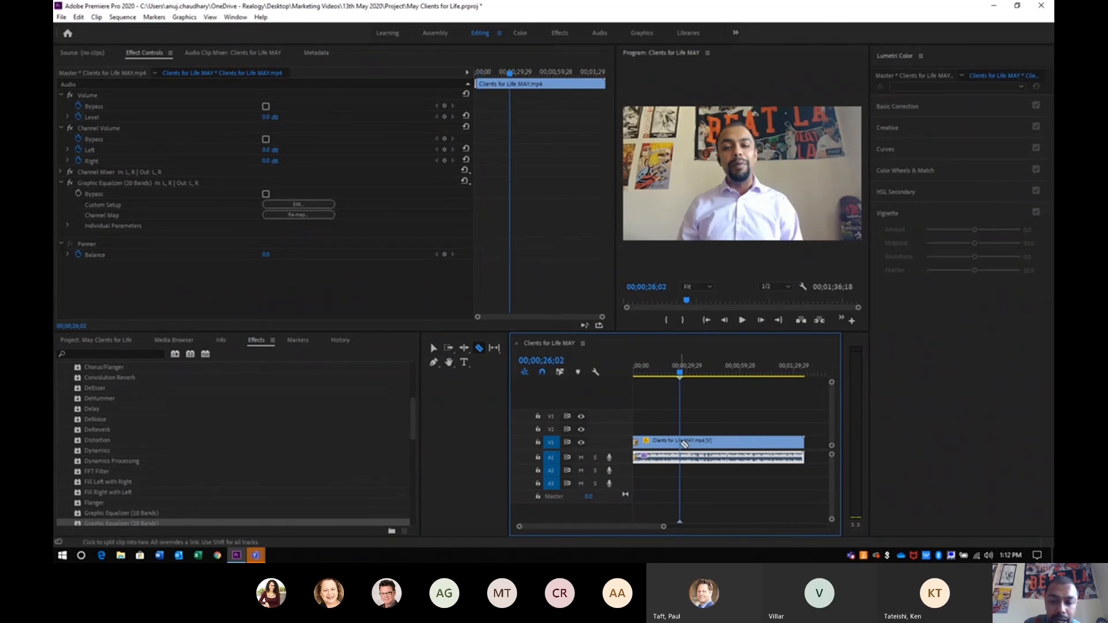
pyautogui.click(681, 442)
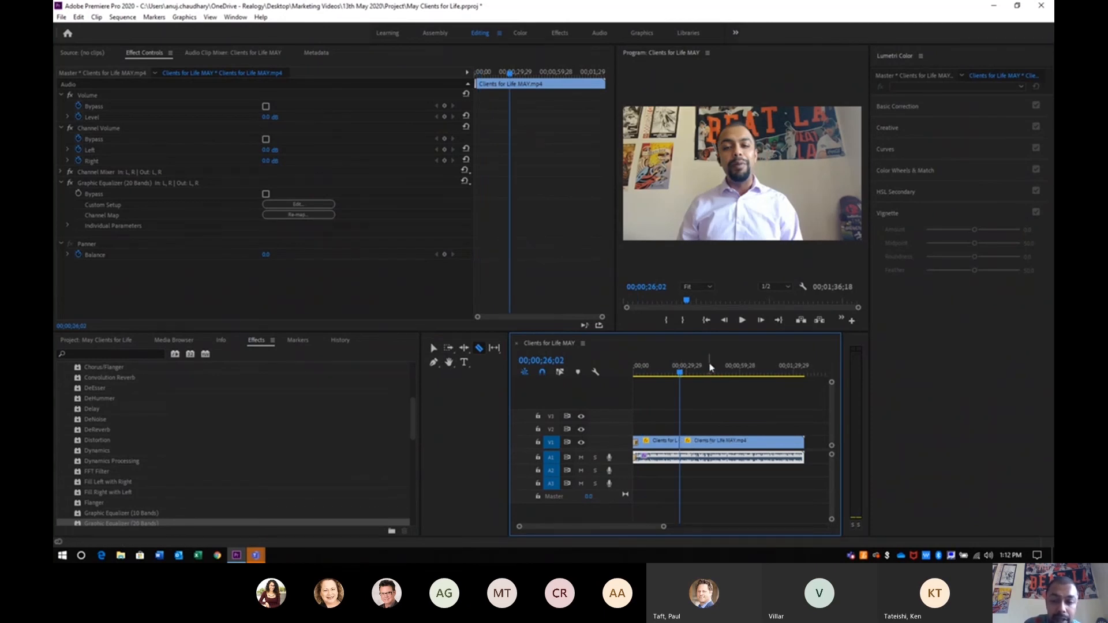
pyautogui.moveTo(681, 374)
pyautogui.mouseDown()
pyautogui.moveTo(716, 373)
pyautogui.moveTo(675, 378)
pyautogui.mouseUp()
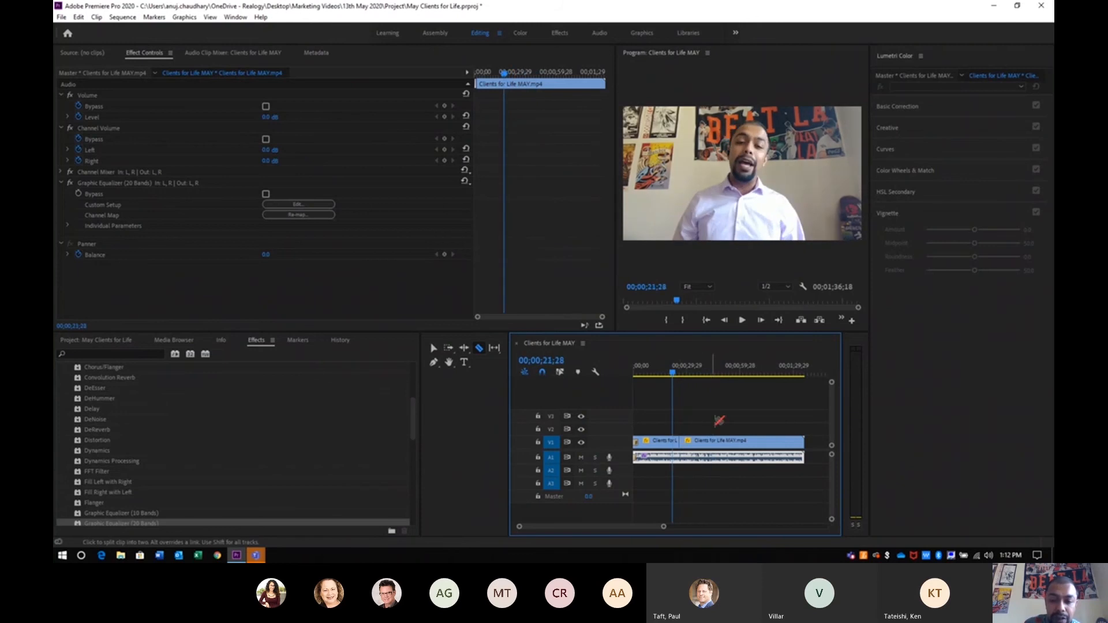
pyautogui.click(716, 442)
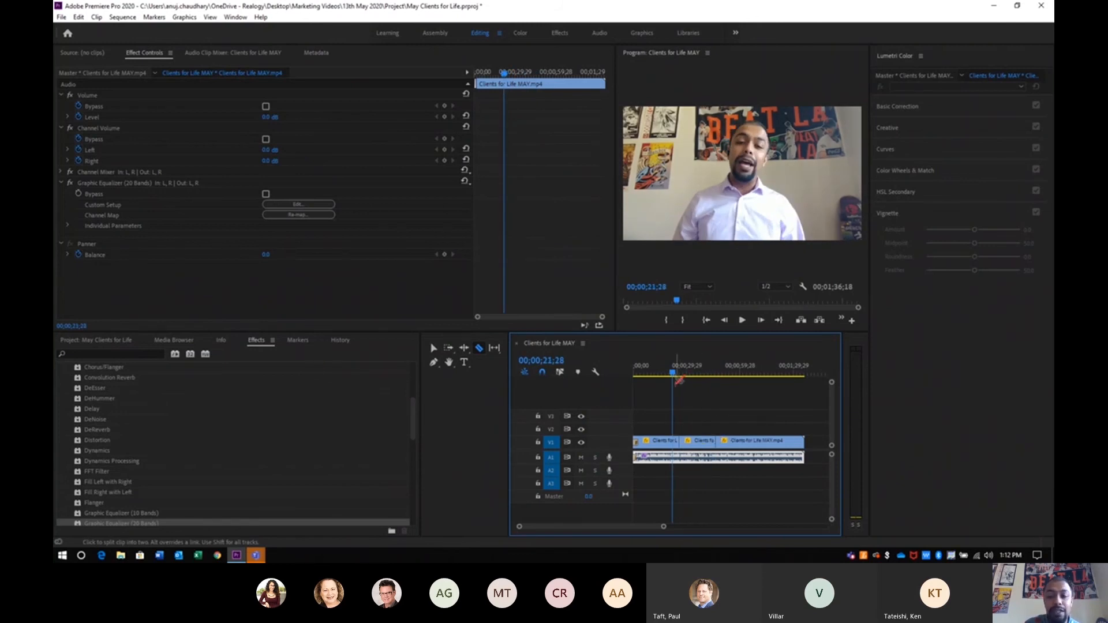
# Return to the Selection tool and undo both razor cuts on the video clip.
pyautogui.click(434, 348)
pyautogui.moveTo(700, 442); pyautogui.dragTo(721, 410)
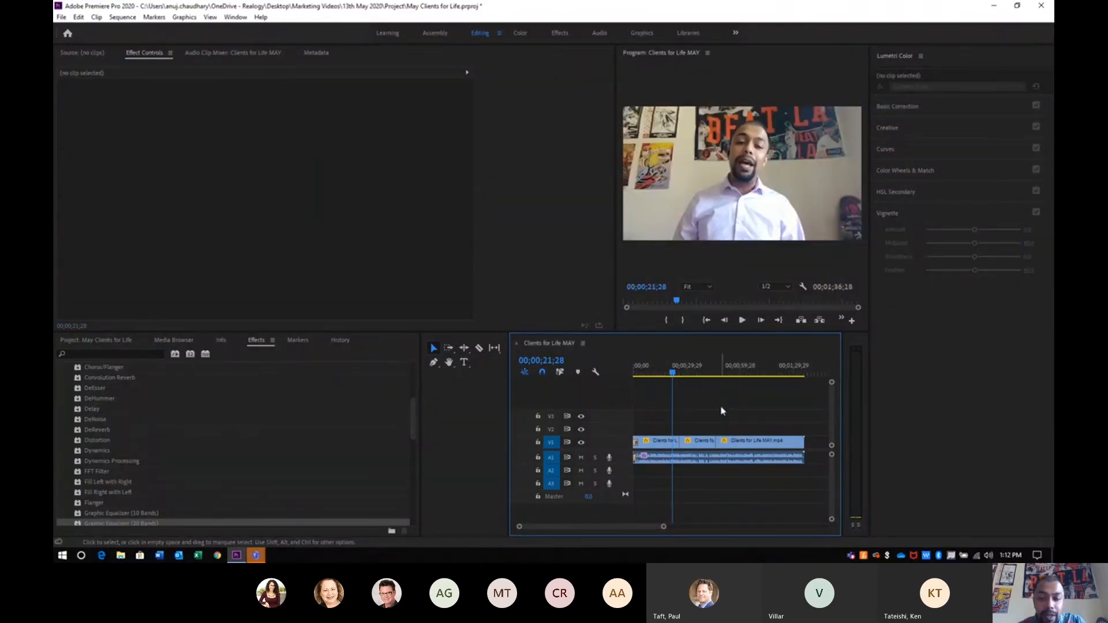
pyautogui.hotkey('ctrl', 'z')
pyautogui.hotkey('ctrl', 'z')
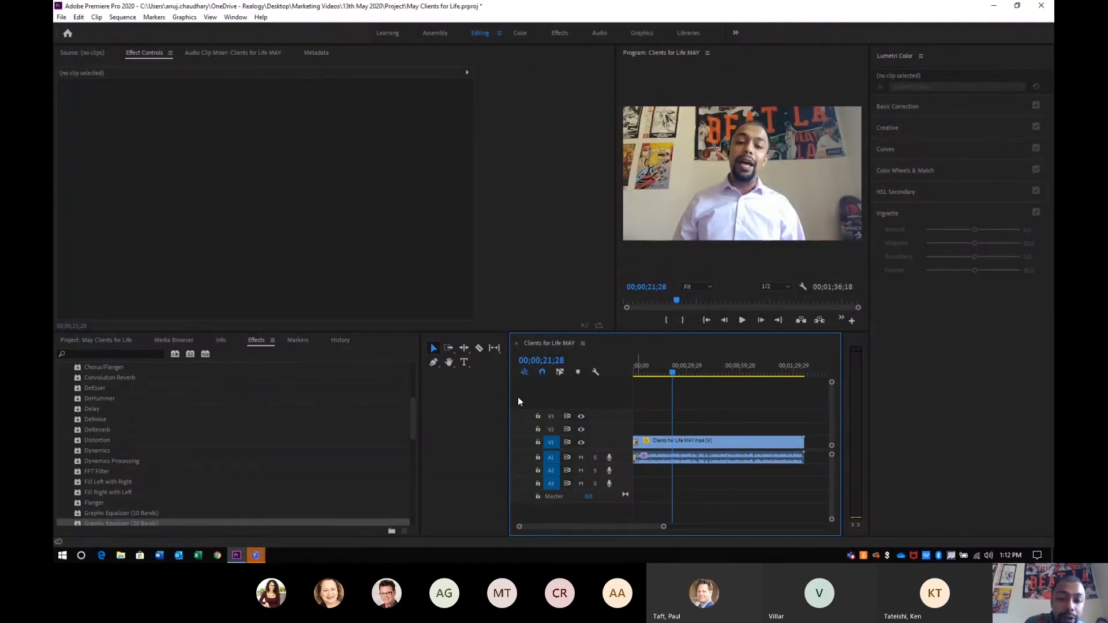
# Place an empty text layer over the video at 00;00;21;28 with the Type tool, and switch to the Hand tool.
pyautogui.click(470, 361)
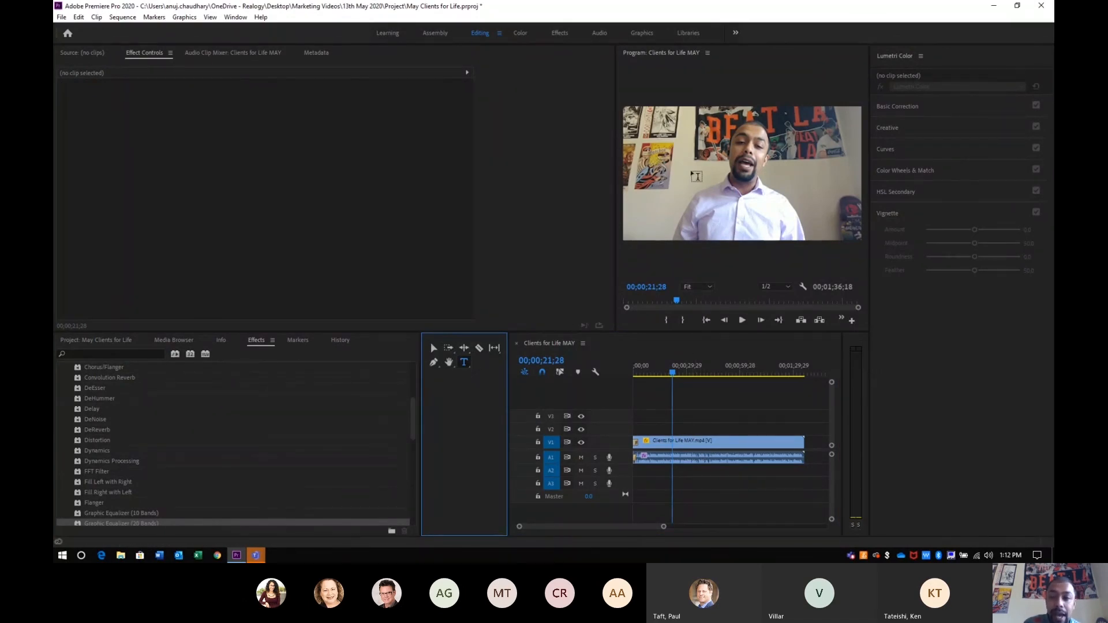
pyautogui.click(669, 193)
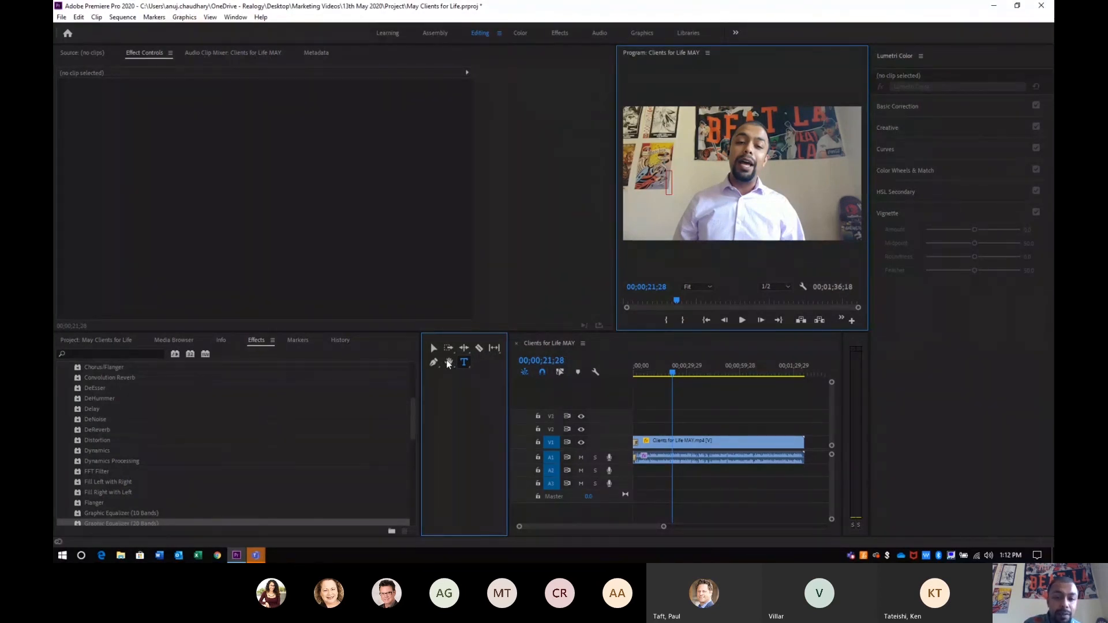
pyautogui.click(449, 362)
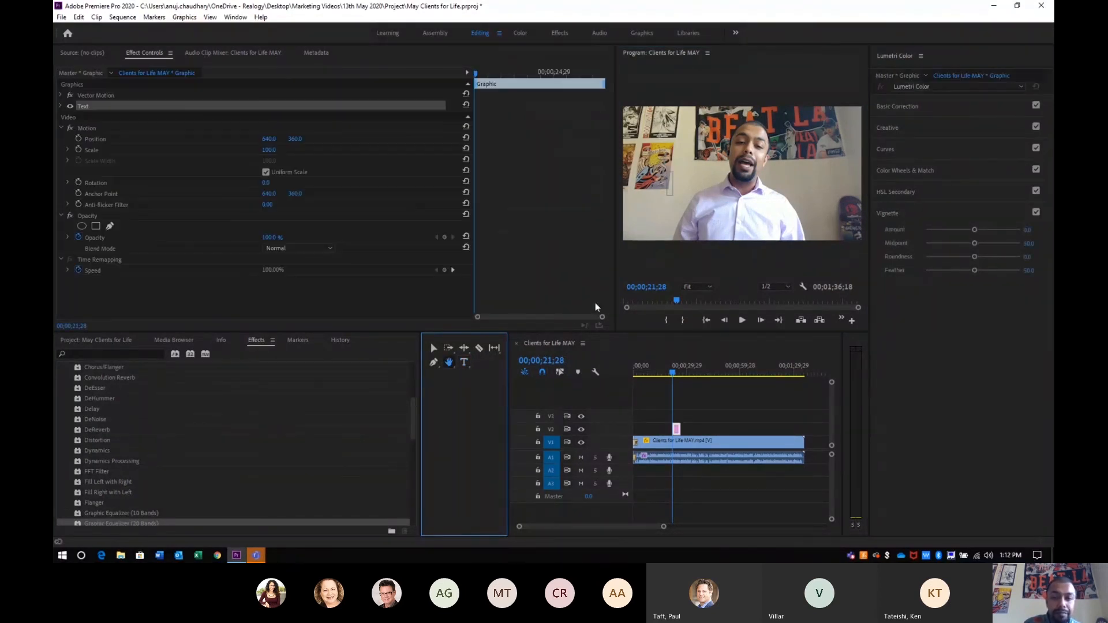
# Delete the empty text graphic from track V2.
pyautogui.click(677, 430)
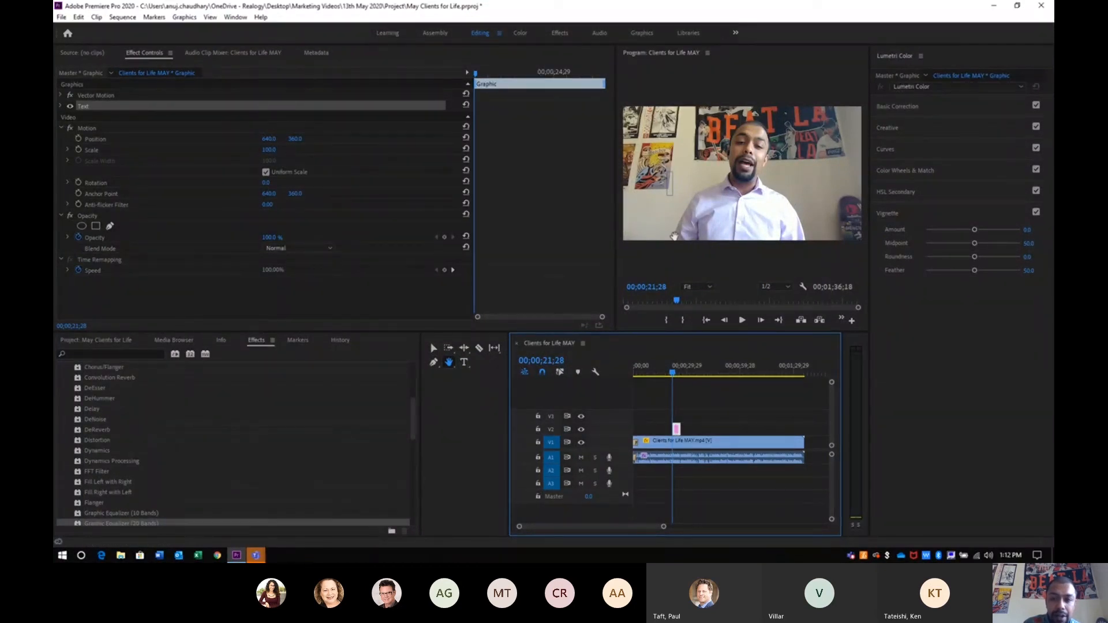
pyautogui.click(670, 186)
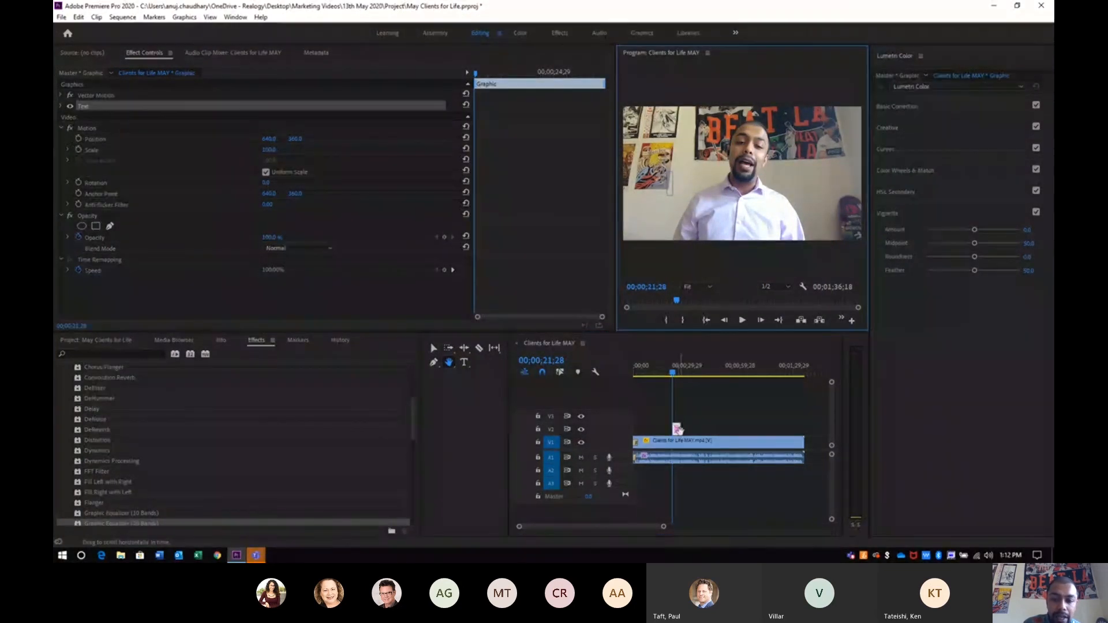
pyautogui.click(678, 430)
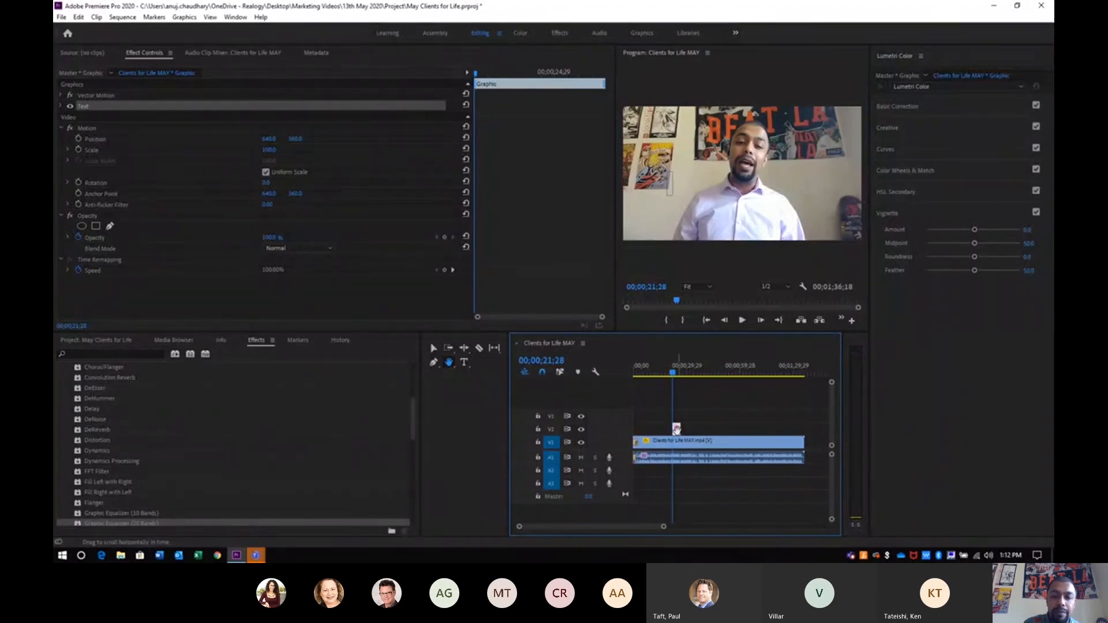
pyautogui.press('Delete')
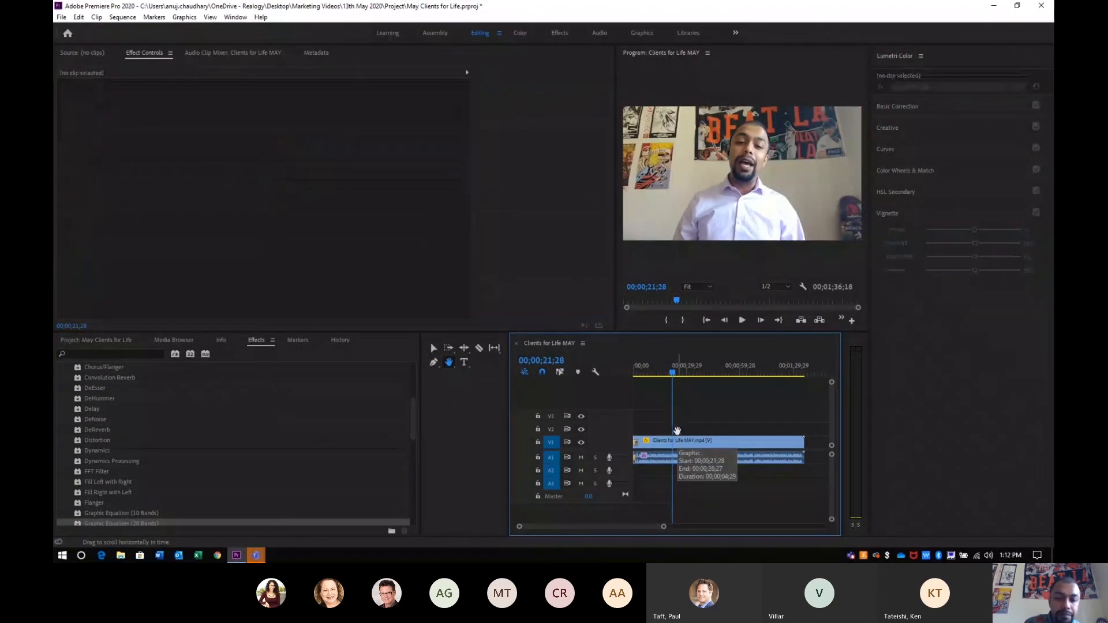
# Switch to the Graphics workspace, accept the new default workspace preset, and browse the Essential Graphics templates.
pyautogui.click(638, 35)
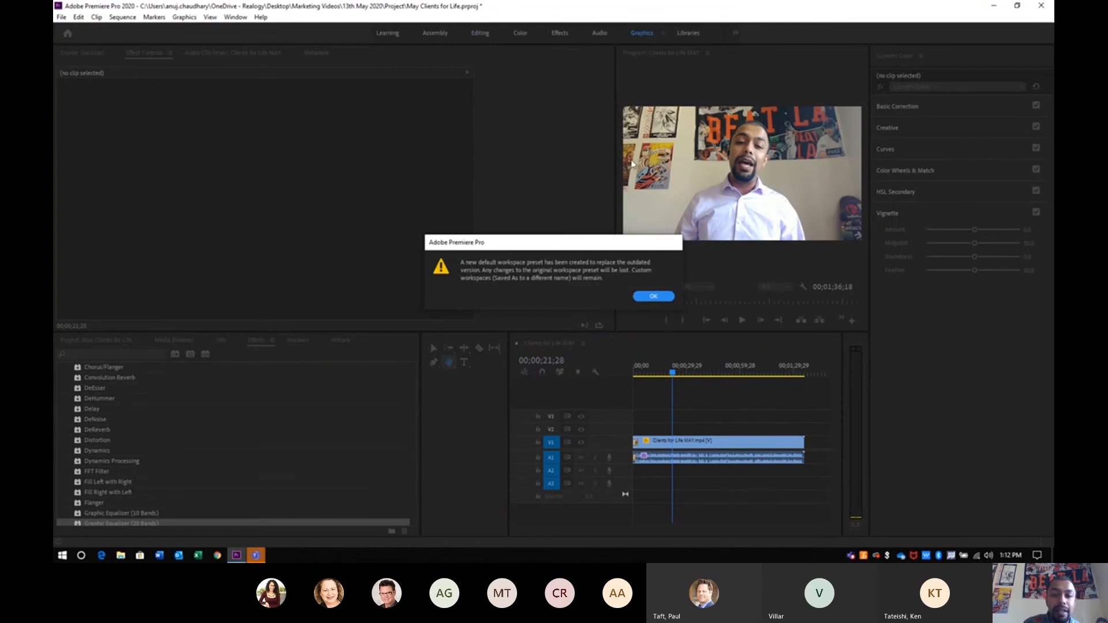
pyautogui.click(646, 297)
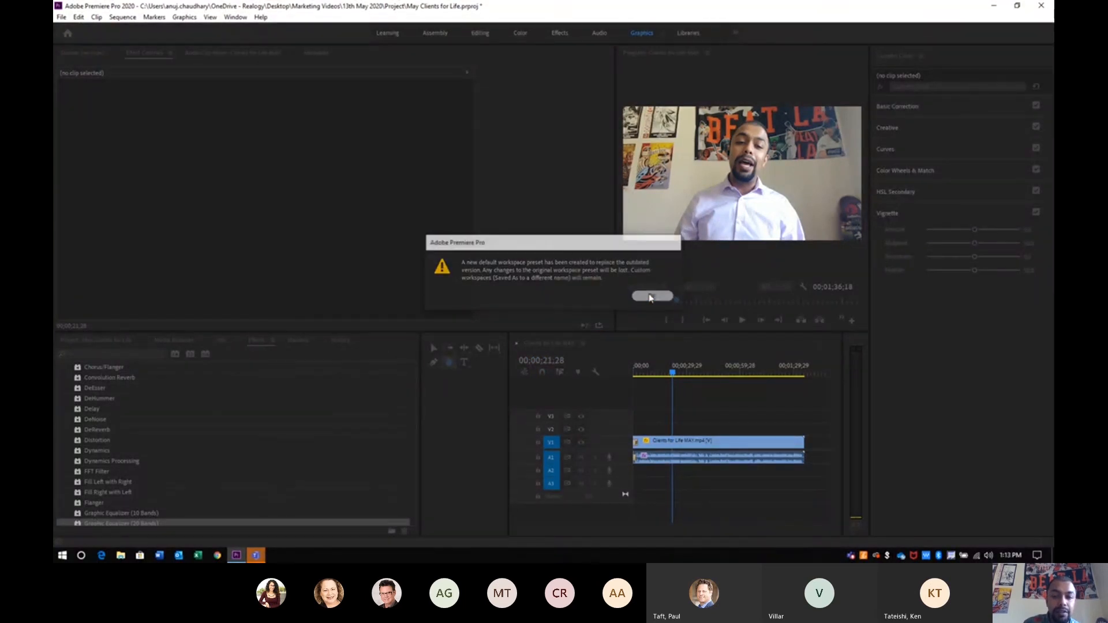
pyautogui.click(479, 34)
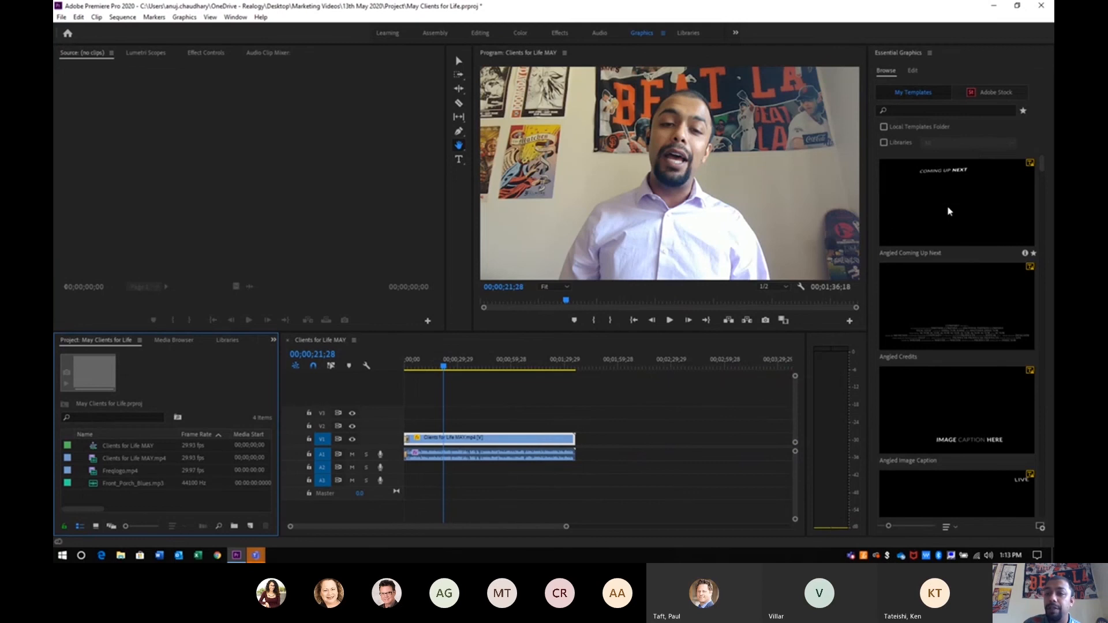
pyautogui.scroll(-10, 949, 211)
pyautogui.scroll(-5, 952, 231)
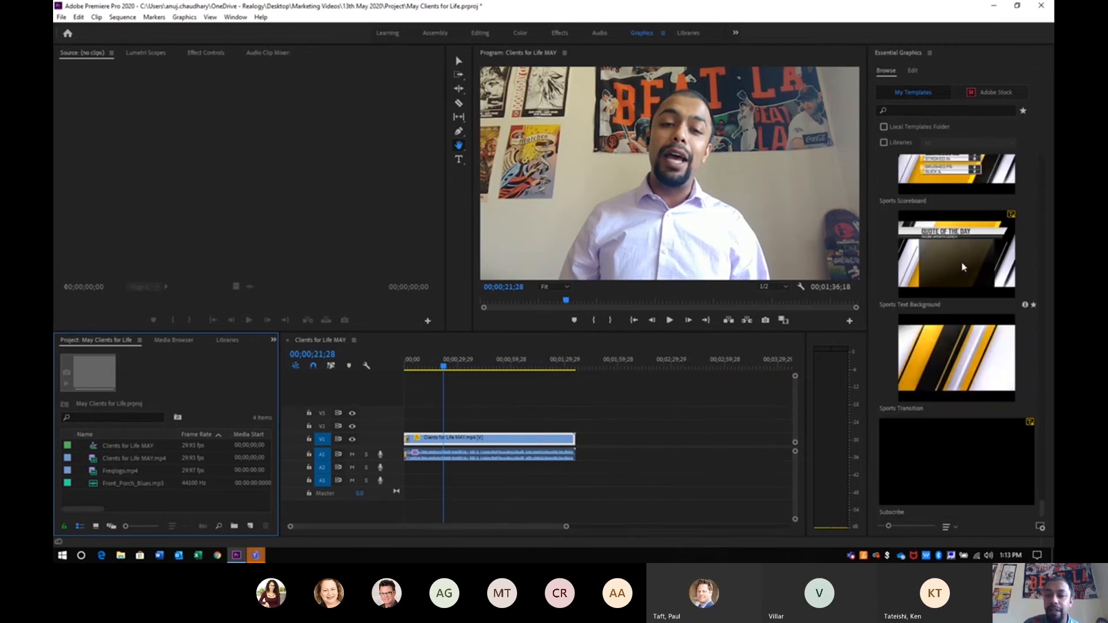
pyautogui.scroll(8, 962, 267)
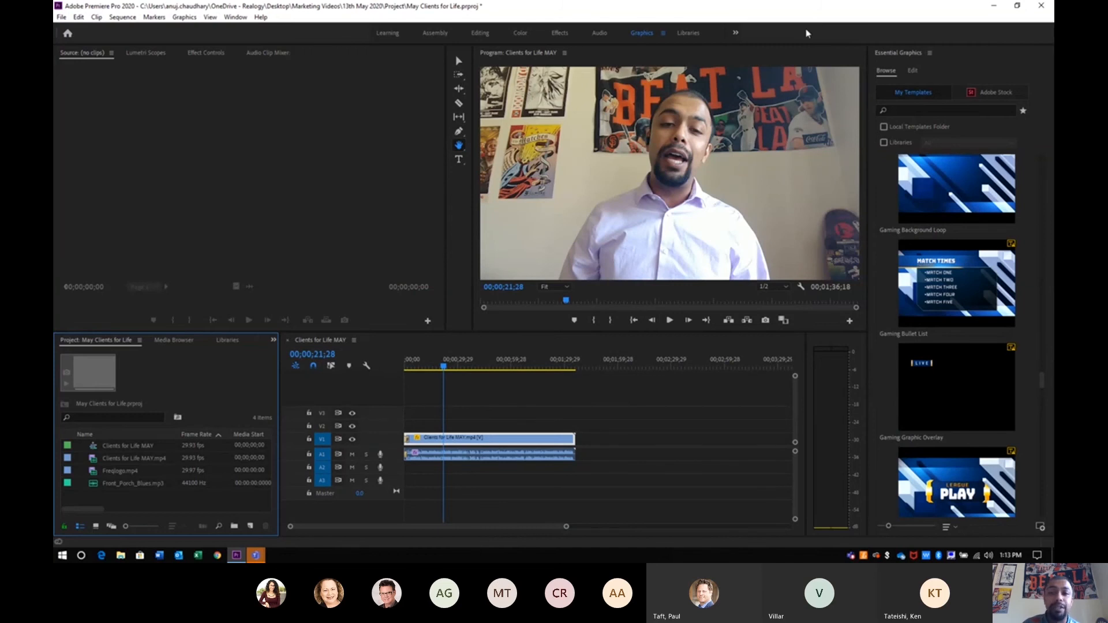
# Switch to the Color workspace and widen the project area beside the timeline.
pyautogui.click(519, 33)
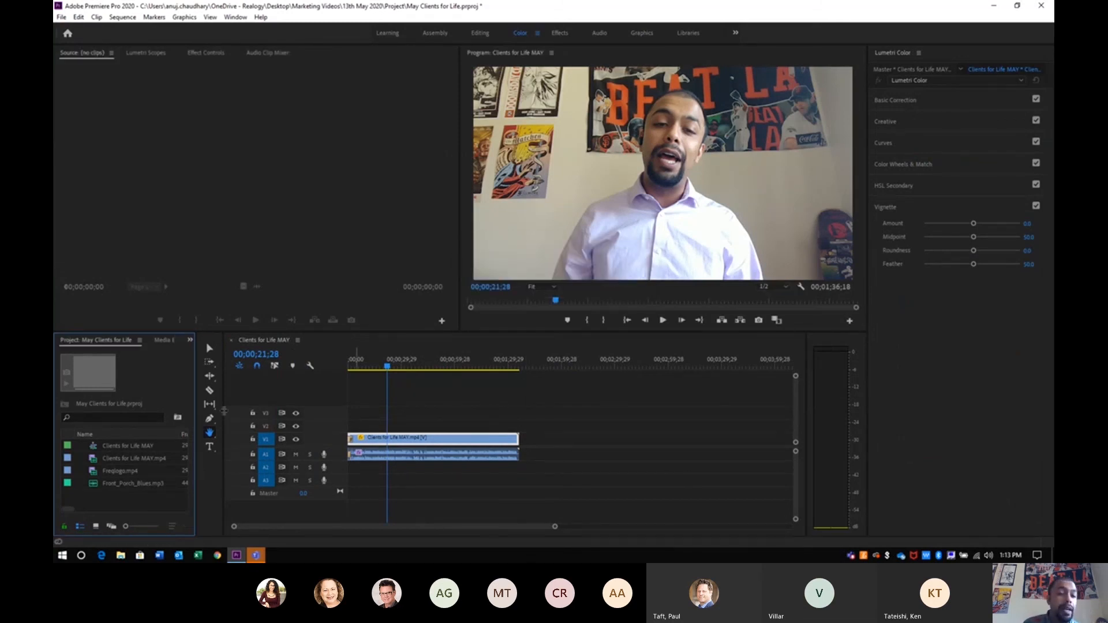
pyautogui.moveTo(223, 410); pyautogui.dragTo(293, 413)
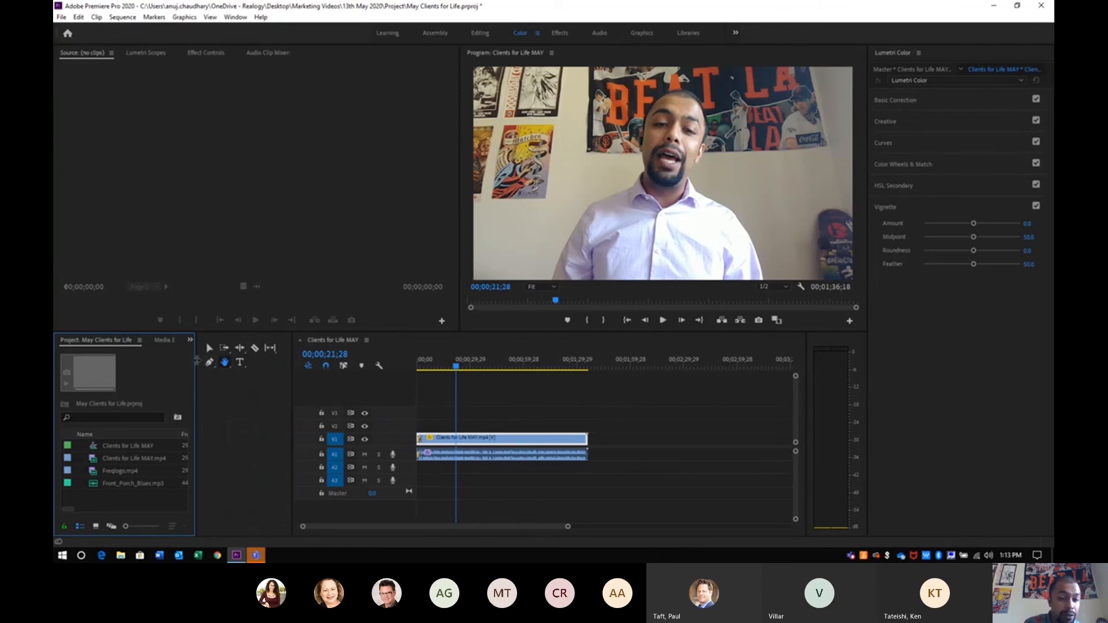
pyautogui.moveTo(196, 360); pyautogui.dragTo(318, 360)
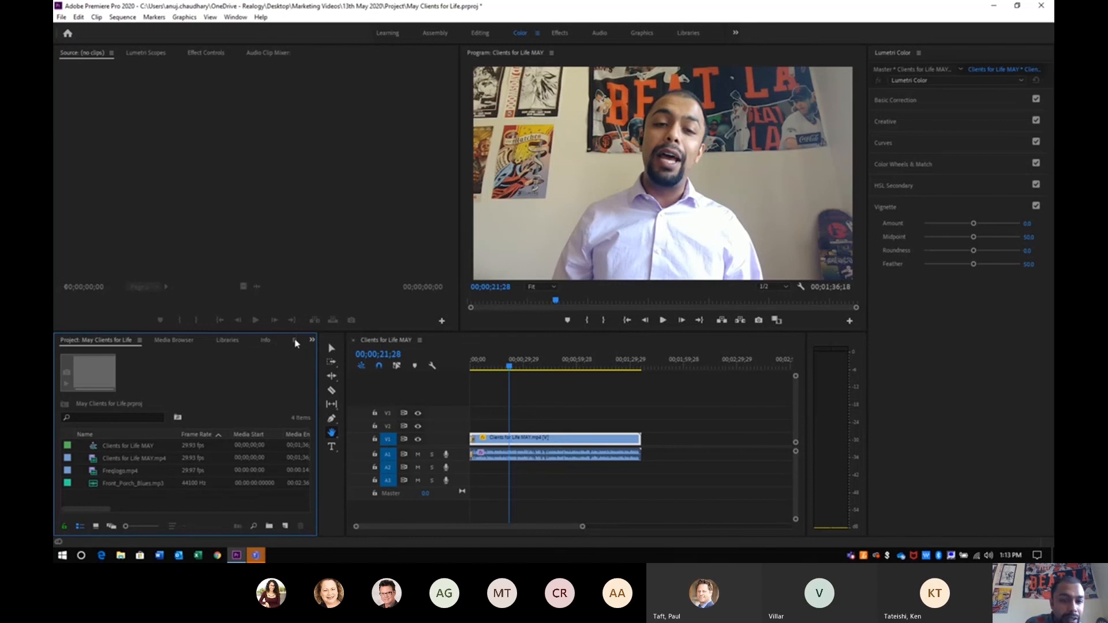
# Show the Effects list and go back to its first categories, Presets and Lumetri Presets.
pyautogui.click(312, 341)
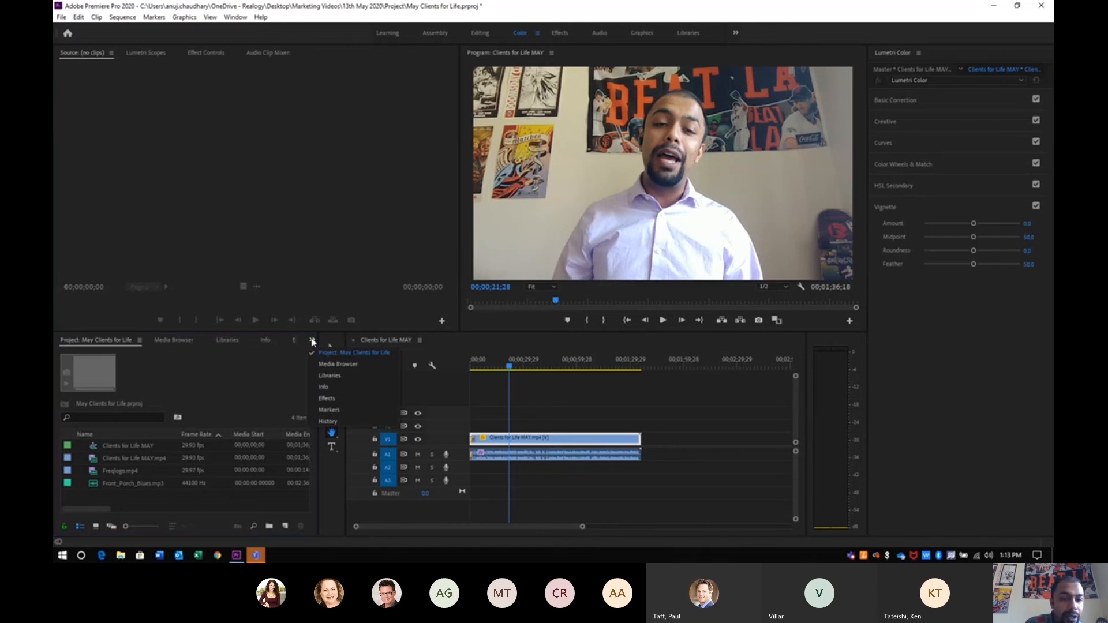
pyautogui.click(327, 398)
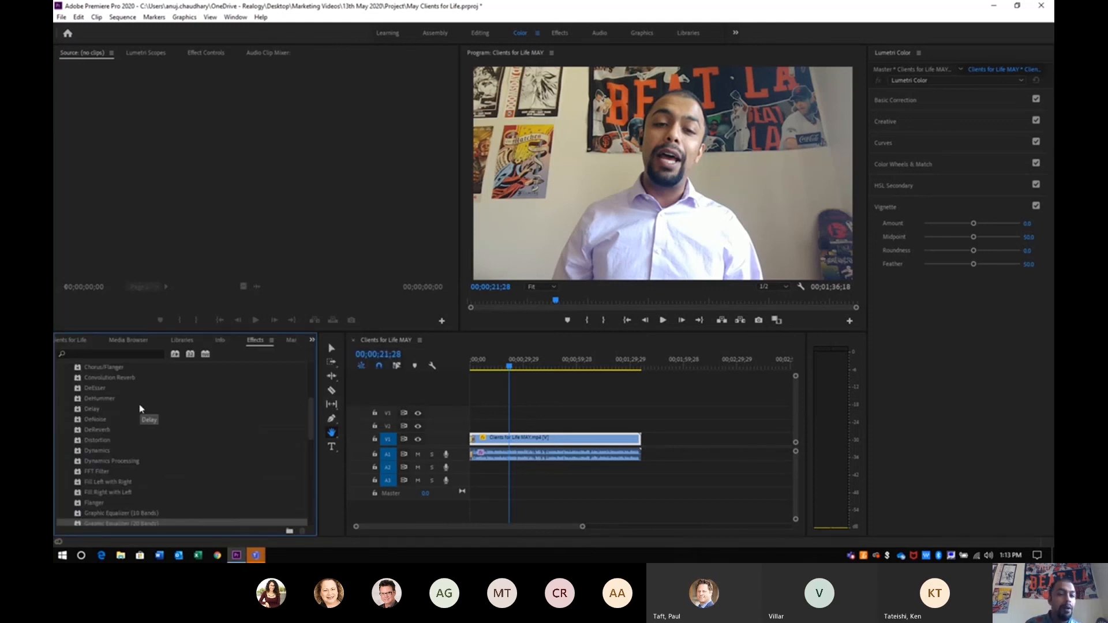
pyautogui.scroll(5, 139, 408)
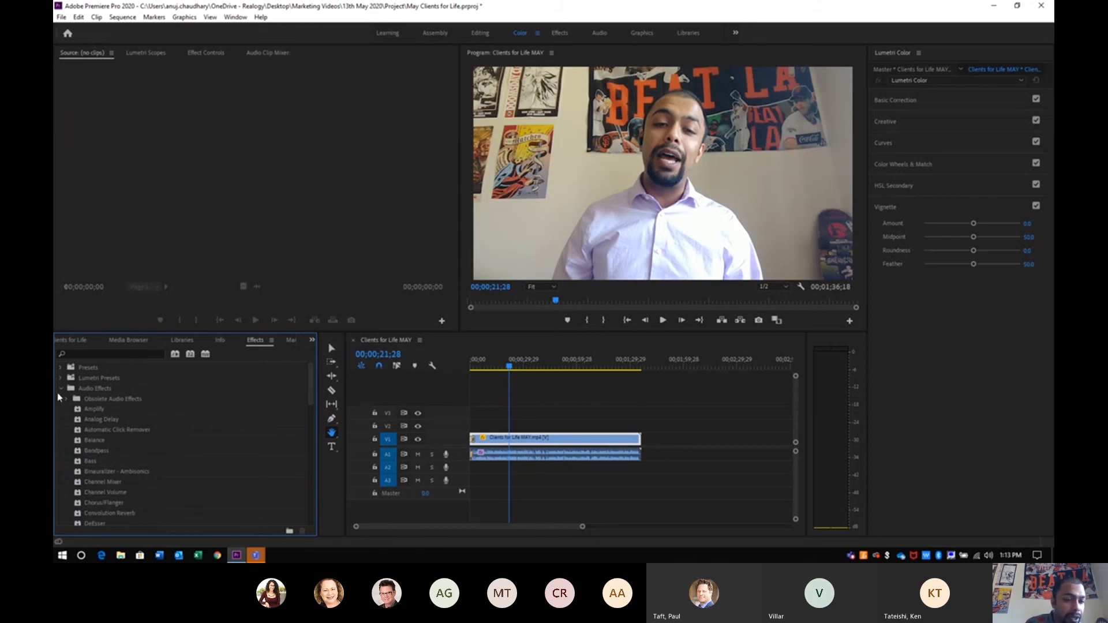
# Collapse the Audio Effects category and play the final seconds of the sequence from about 00;01;33;23.
pyautogui.click(60, 388)
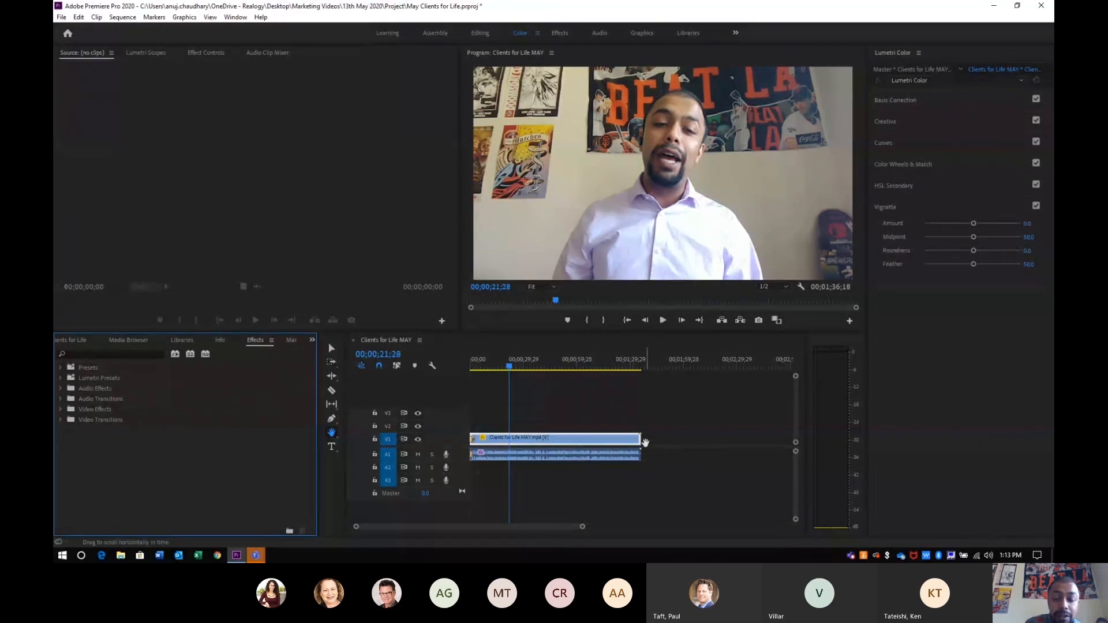
pyautogui.click(640, 437)
pyautogui.click(637, 367)
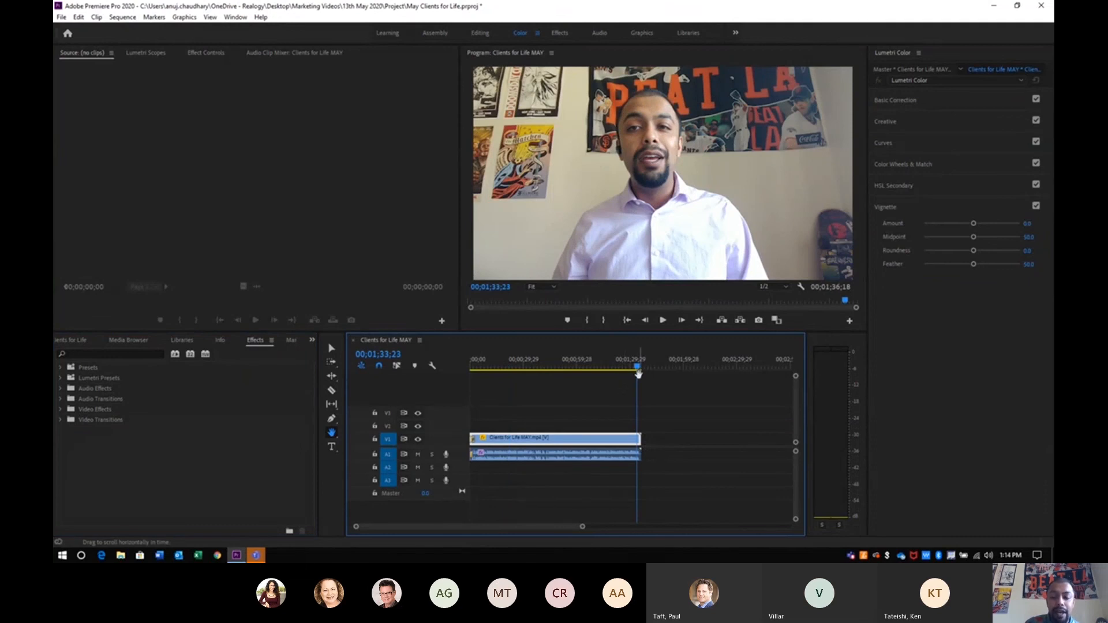
pyautogui.click(663, 320)
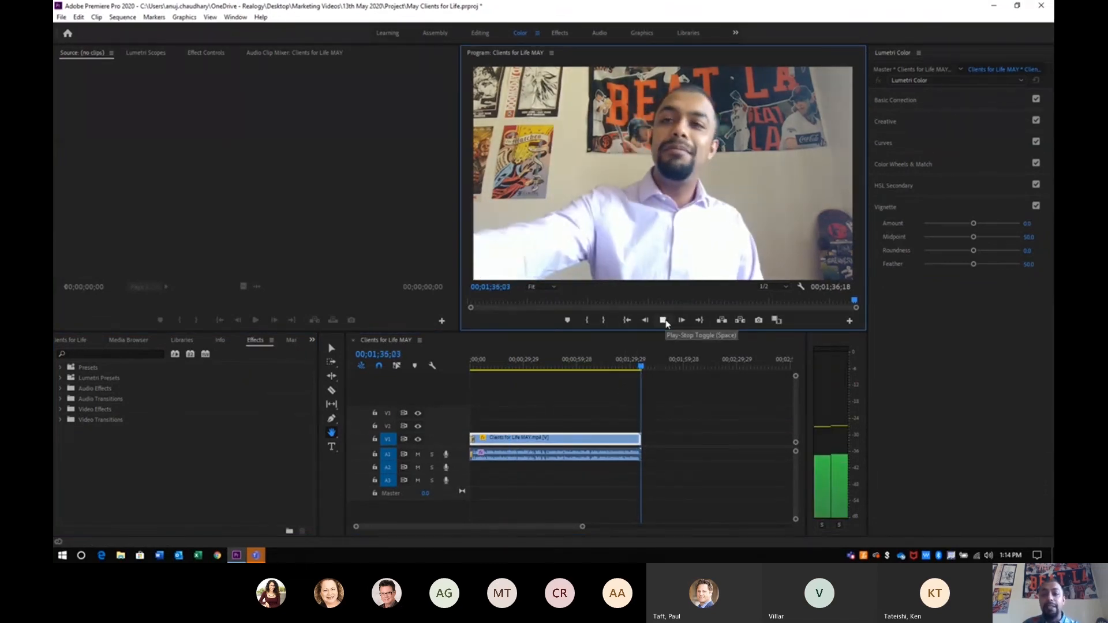
pyautogui.click(663, 320)
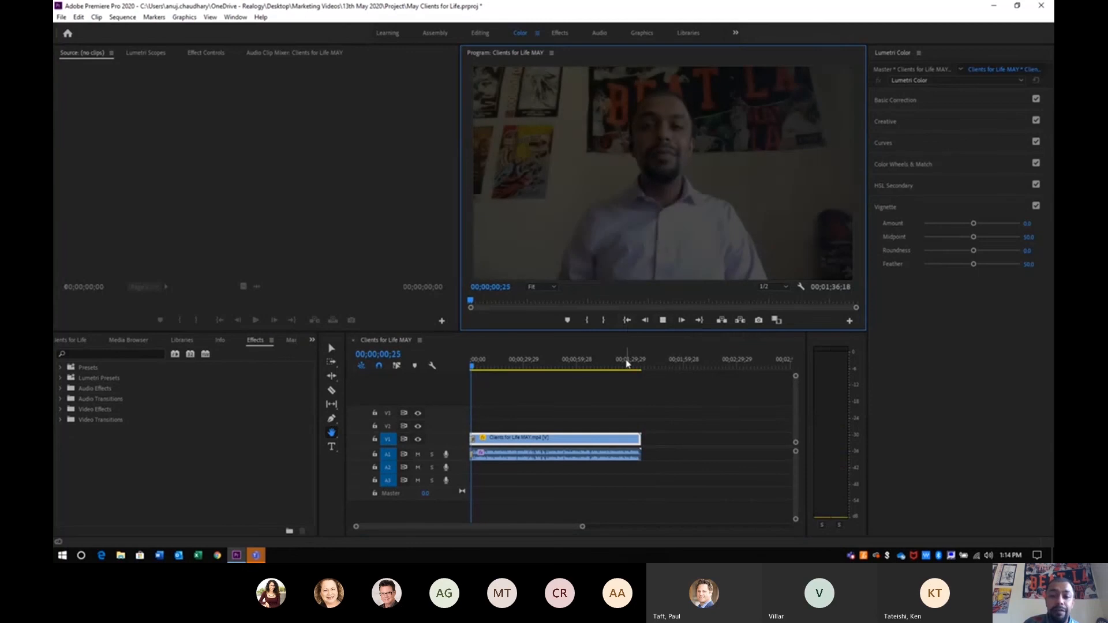
# Replay the end of the sequence in short passages and park the playhead at 00;01;35;20 as the cut point.
pyautogui.click(630, 360)
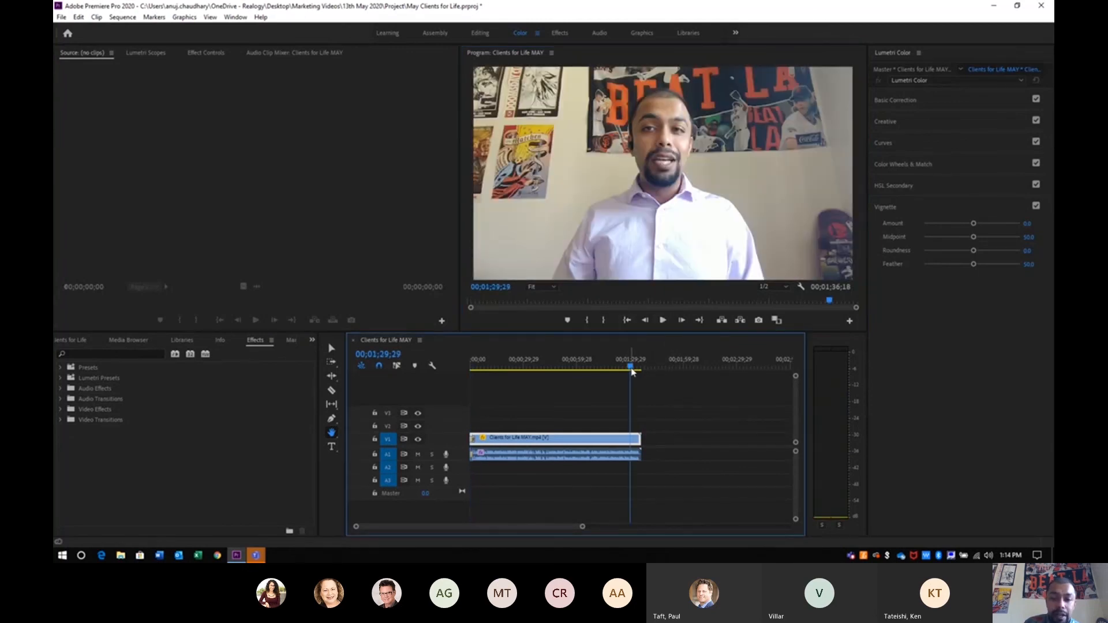
pyautogui.moveTo(630, 370); pyautogui.dragTo(638, 369)
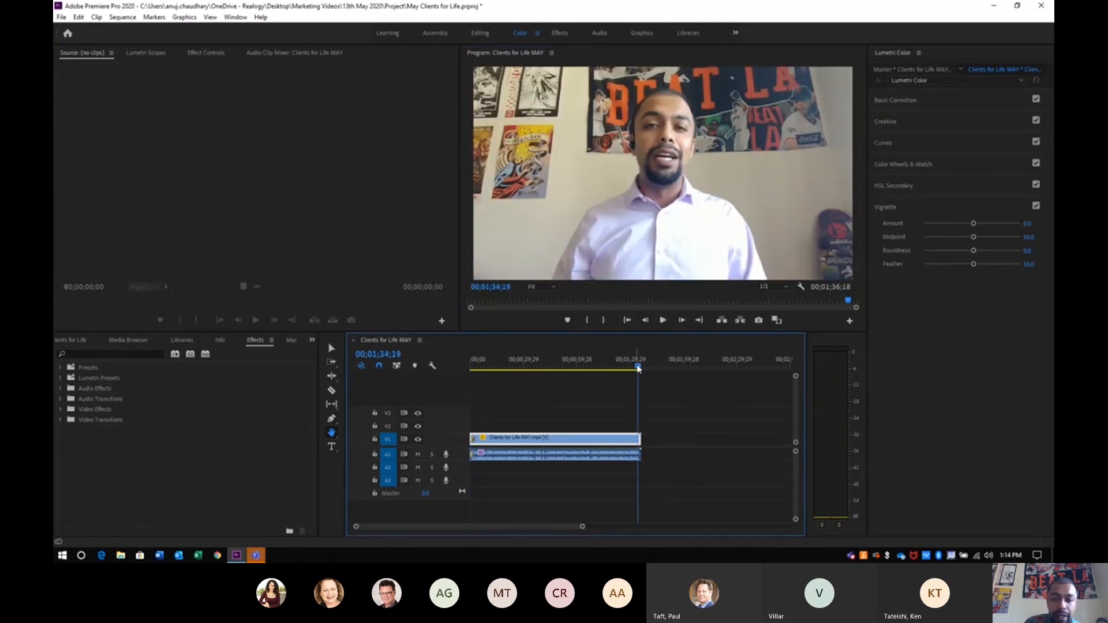
pyautogui.click(627, 364)
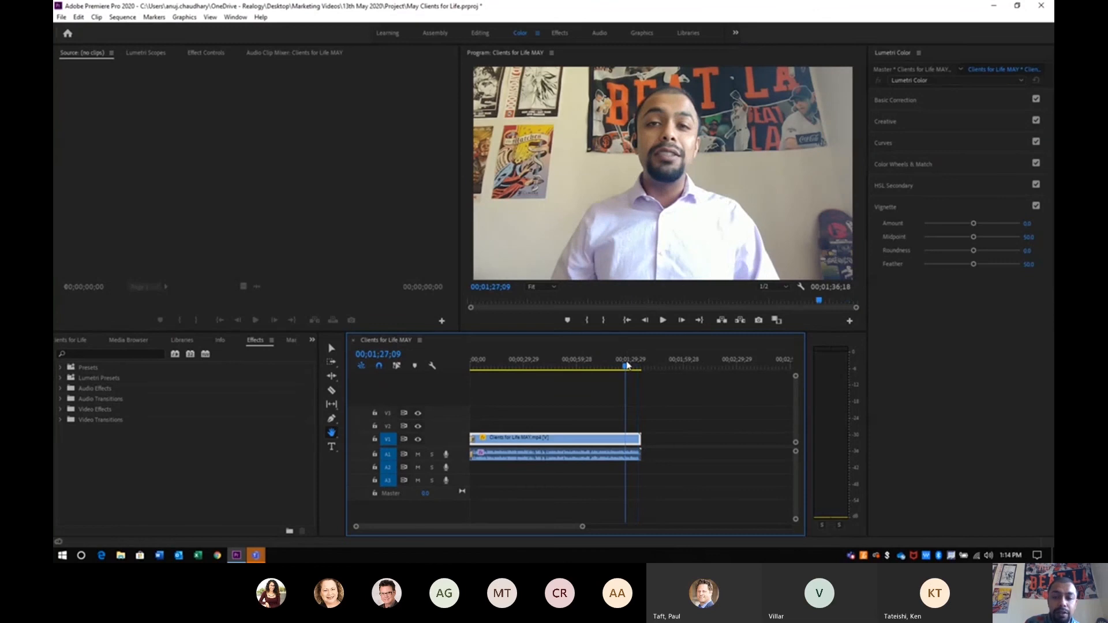
pyautogui.press('space')
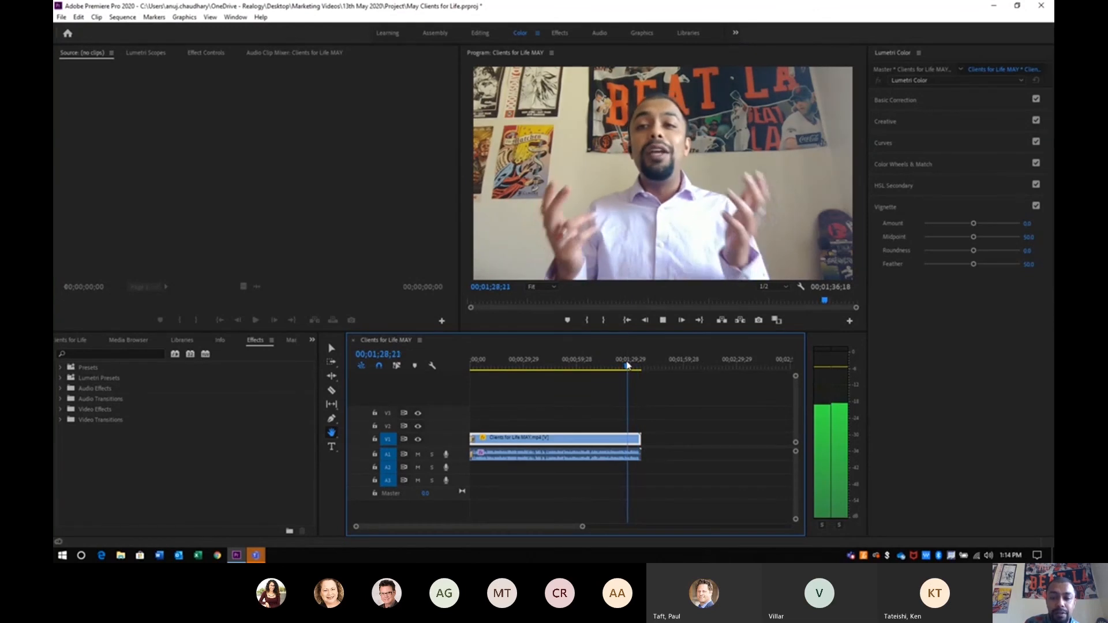
pyautogui.press('space')
pyautogui.click(635, 364)
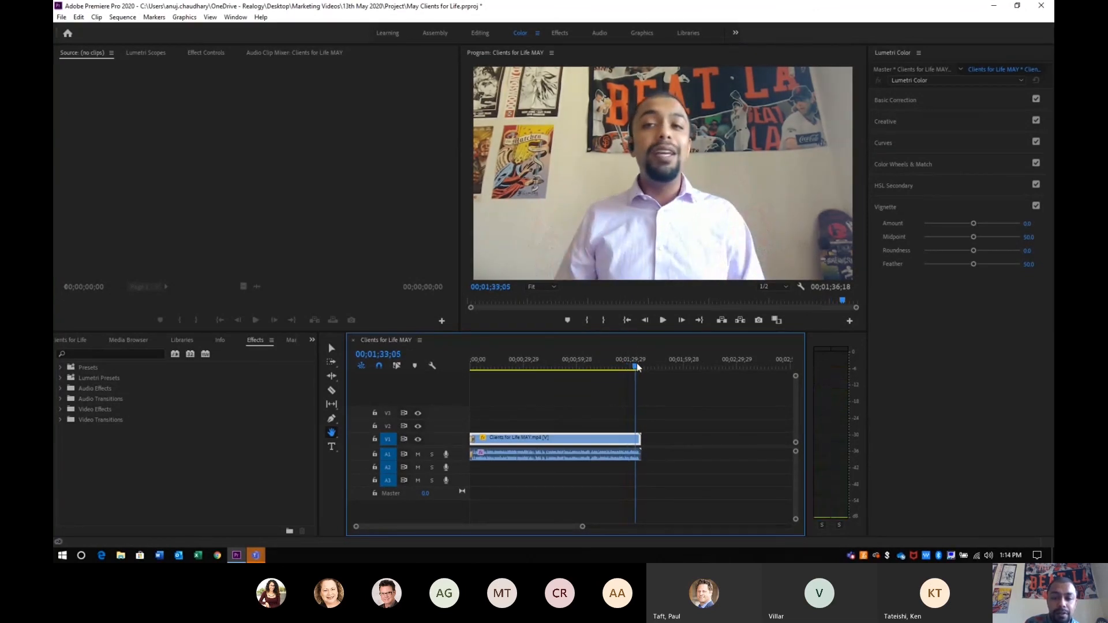
pyautogui.press('space')
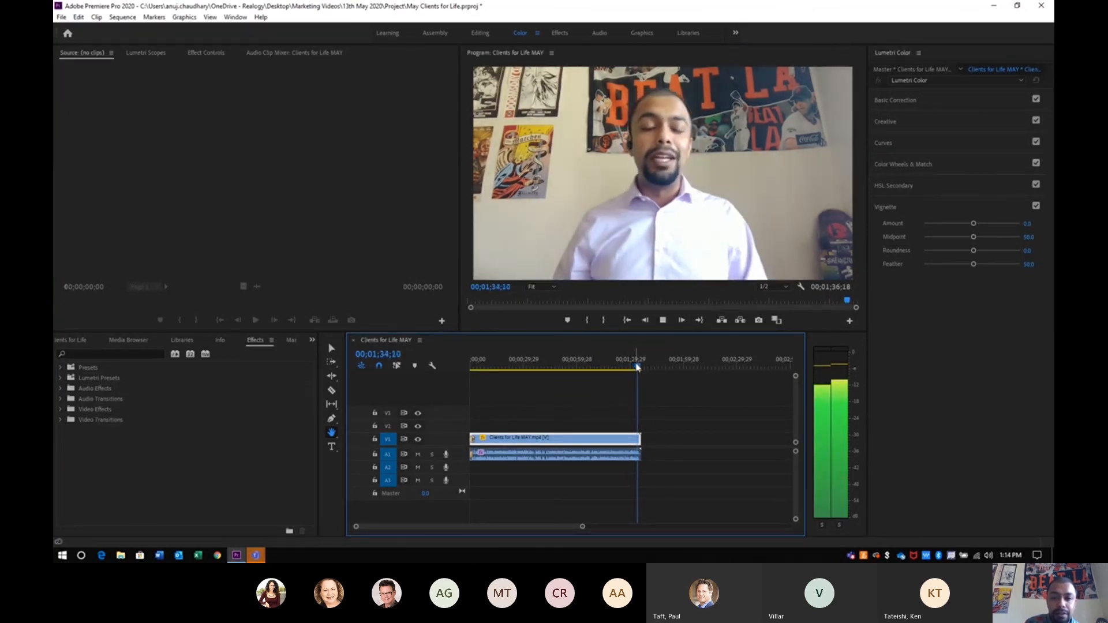
pyautogui.press('space')
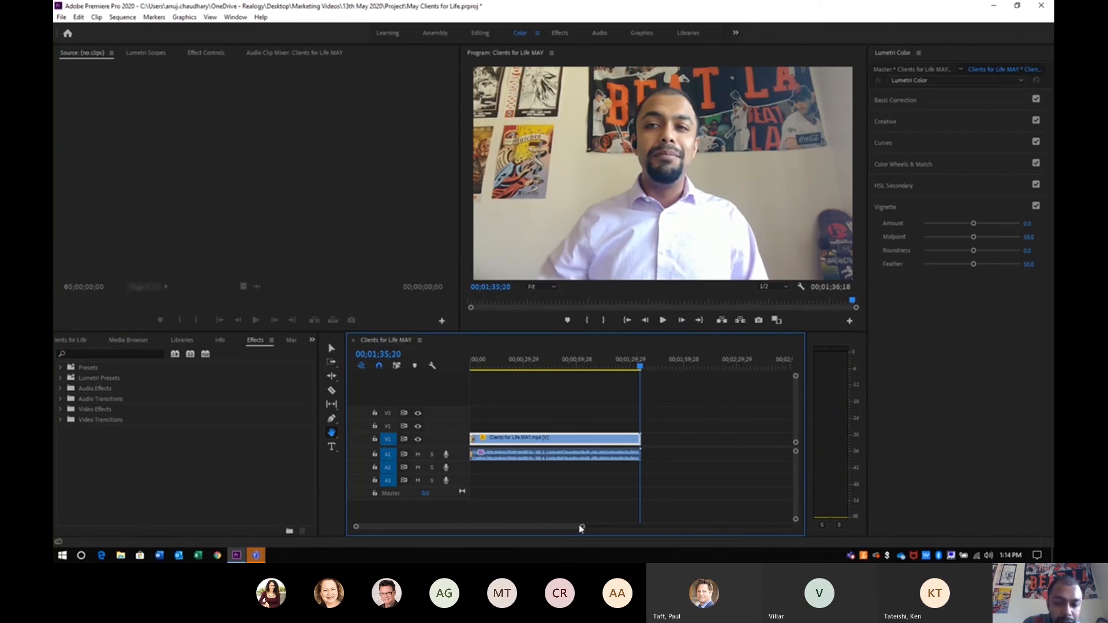
# Trim the end of the video and audio clips together back to the playhead at 00;01;35;20.
pyautogui.moveTo(581, 527); pyautogui.dragTo(510, 528)
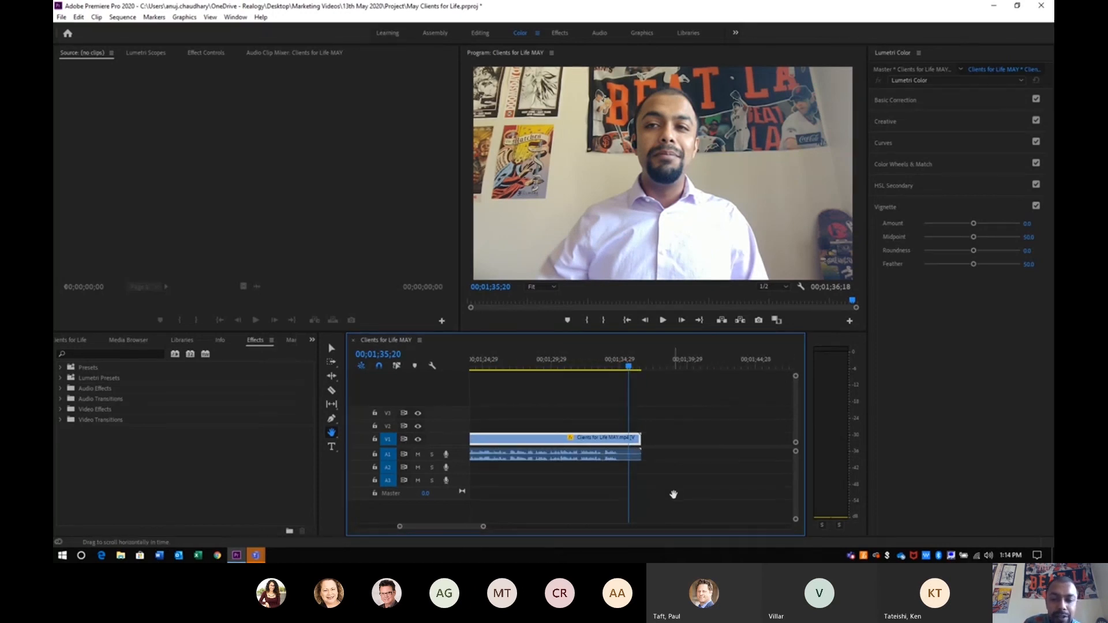
pyautogui.moveTo(671, 491); pyautogui.dragTo(633, 463)
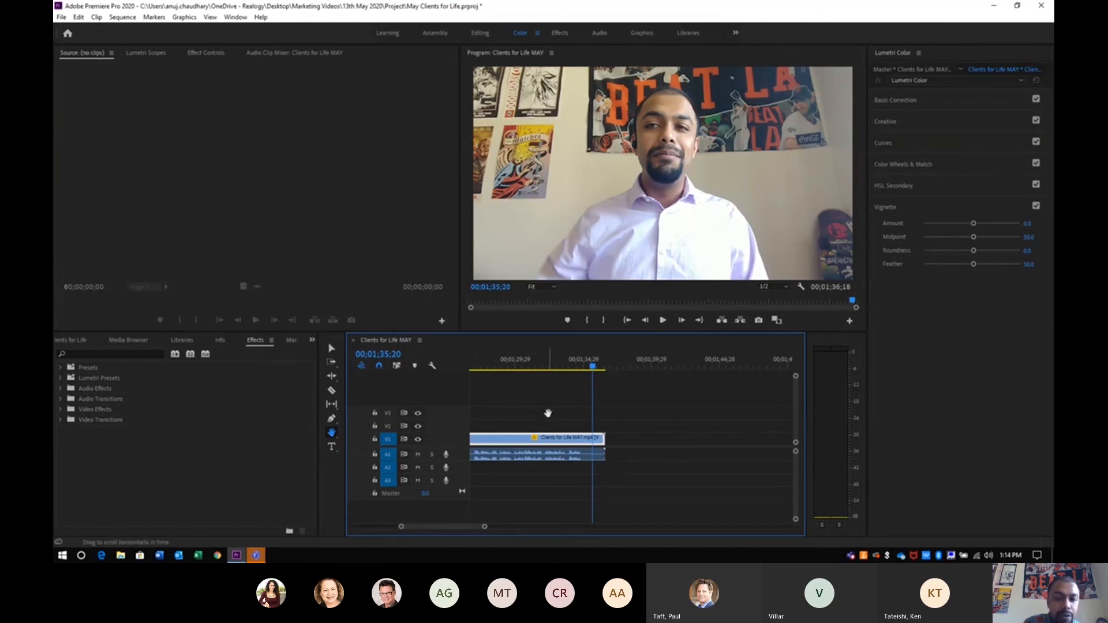
pyautogui.click(331, 349)
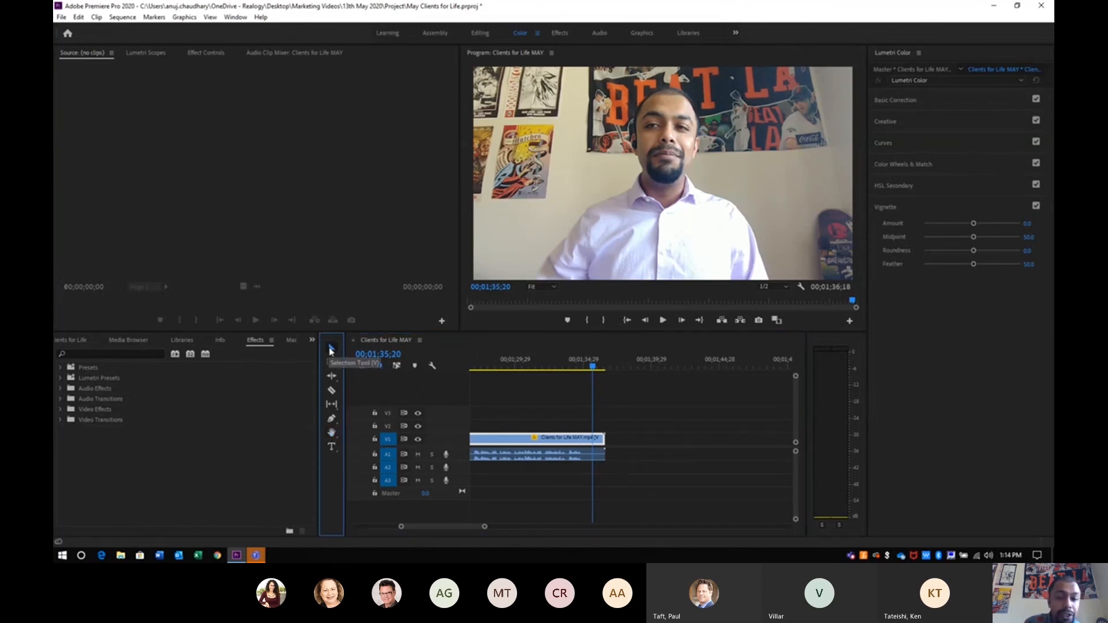
pyautogui.moveTo(621, 490); pyautogui.dragTo(583, 413)
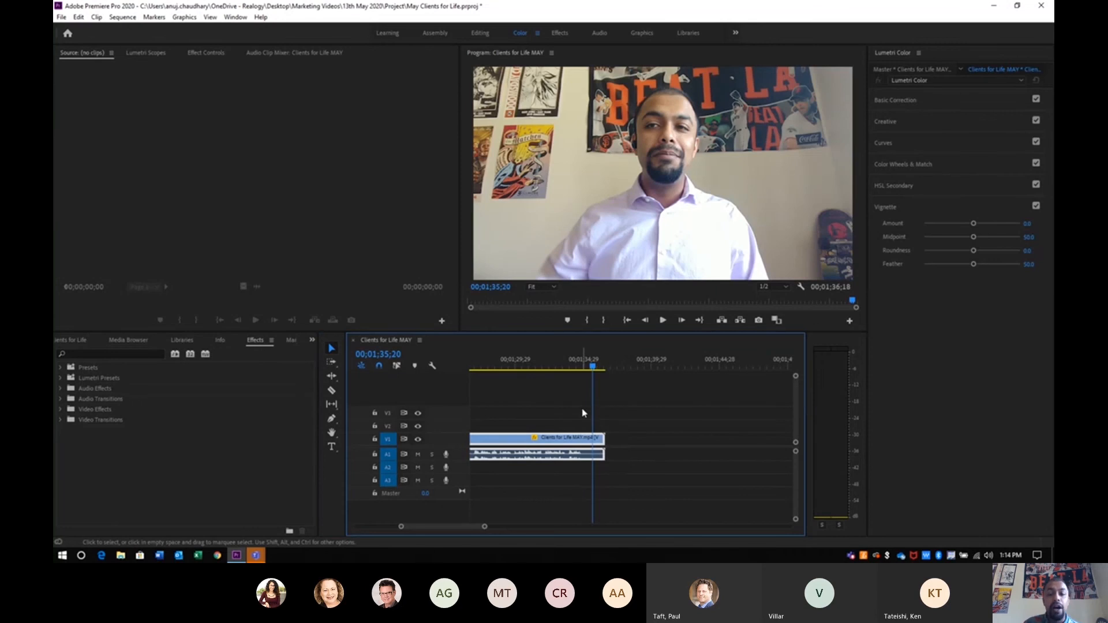
pyautogui.click(601, 440)
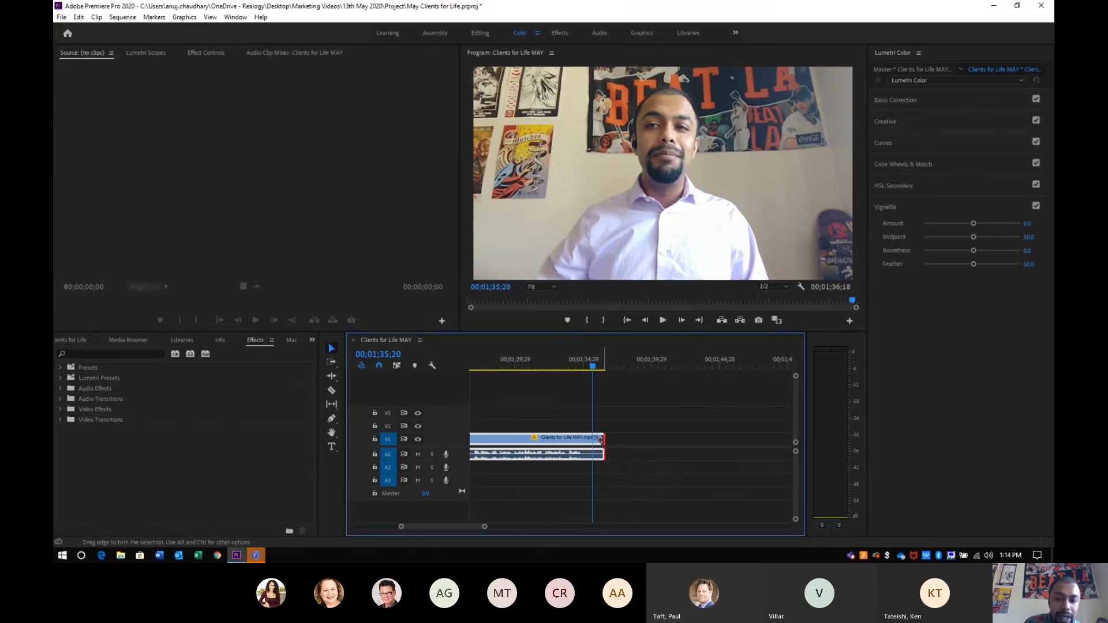
pyautogui.moveTo(600, 440); pyautogui.dragTo(589, 440)
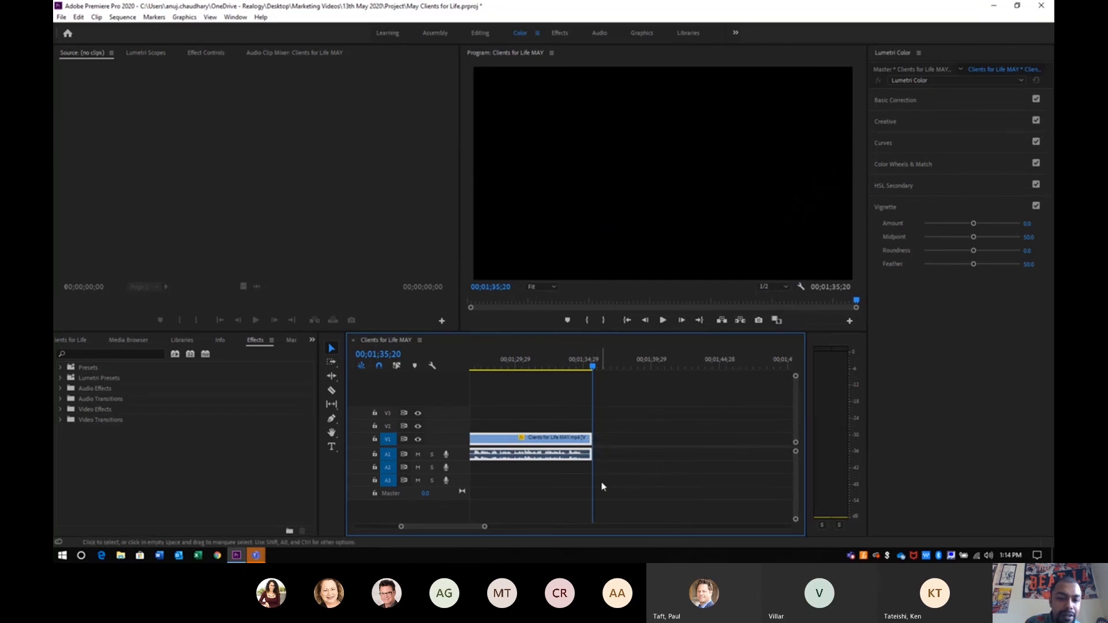
# Add the Film Dissolve video transition to the end of the clip on track V1.
pyautogui.click(62, 409)
pyautogui.click(62, 409)
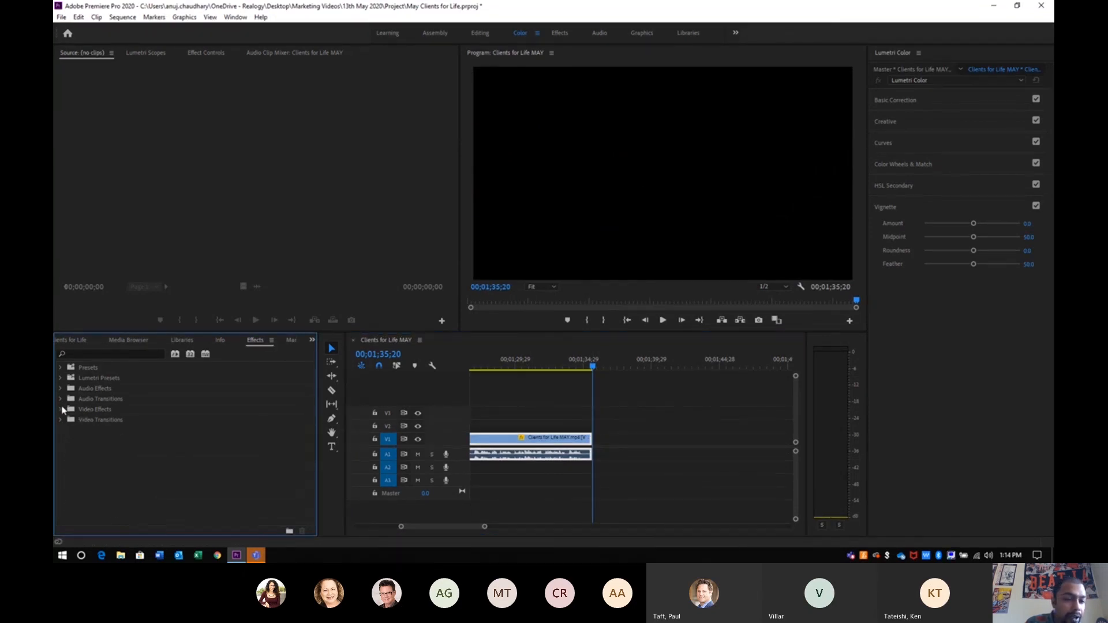
pyautogui.click(62, 419)
pyautogui.click(67, 440)
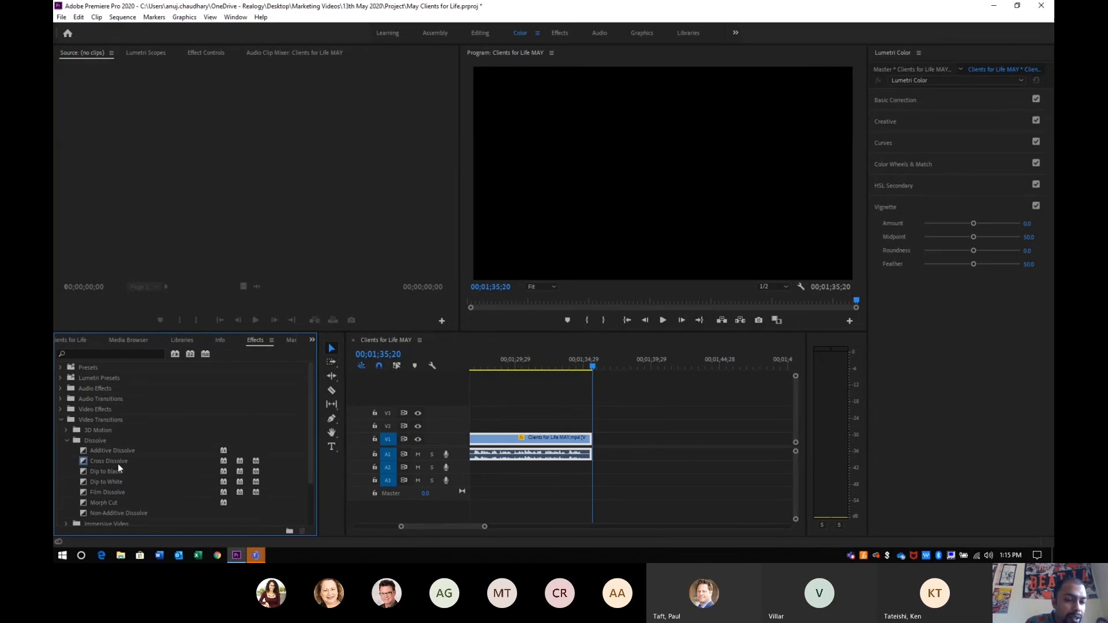
pyautogui.moveTo(109, 492); pyautogui.dragTo(593, 442)
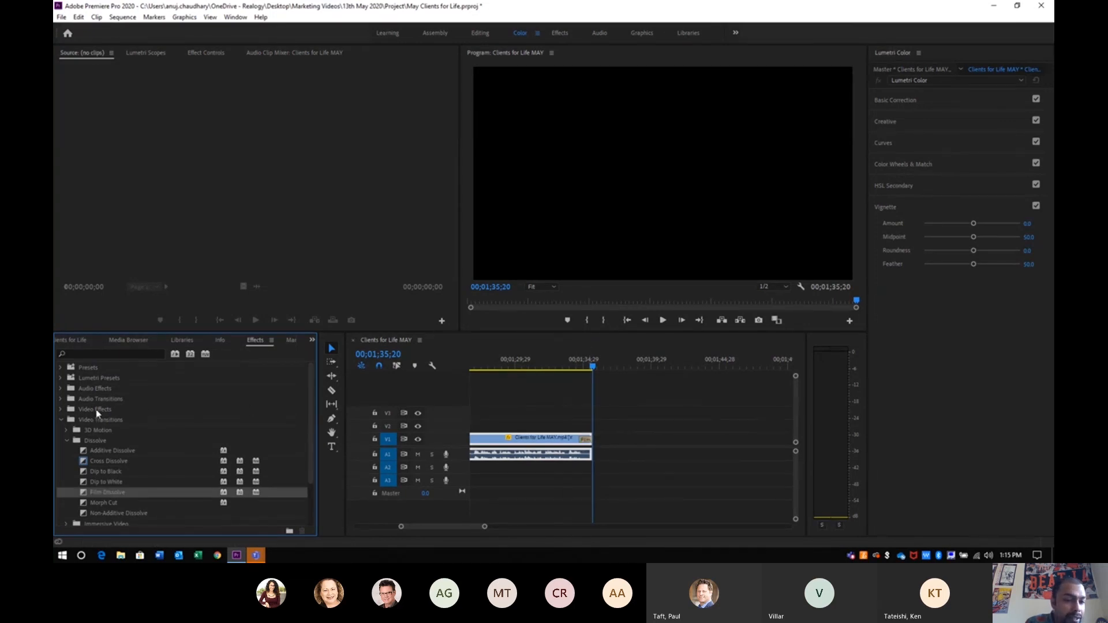
# Add the Exponential Fade audio transition to the end of the clip on track A1.
pyautogui.click(61, 420)
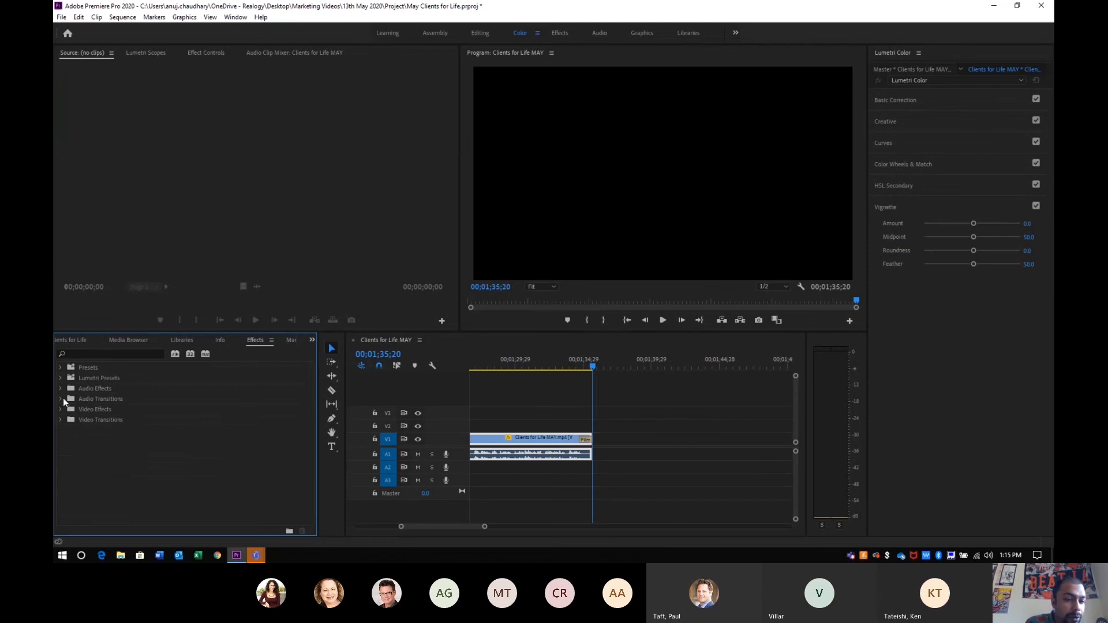
pyautogui.click(61, 399)
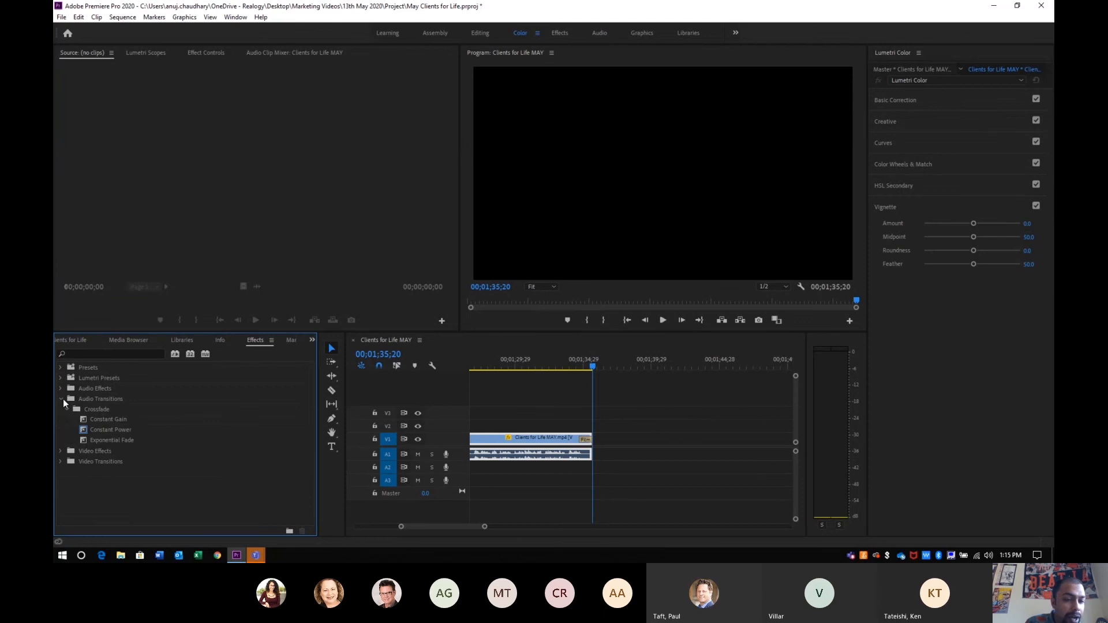
pyautogui.moveTo(116, 442); pyautogui.dragTo(496, 465)
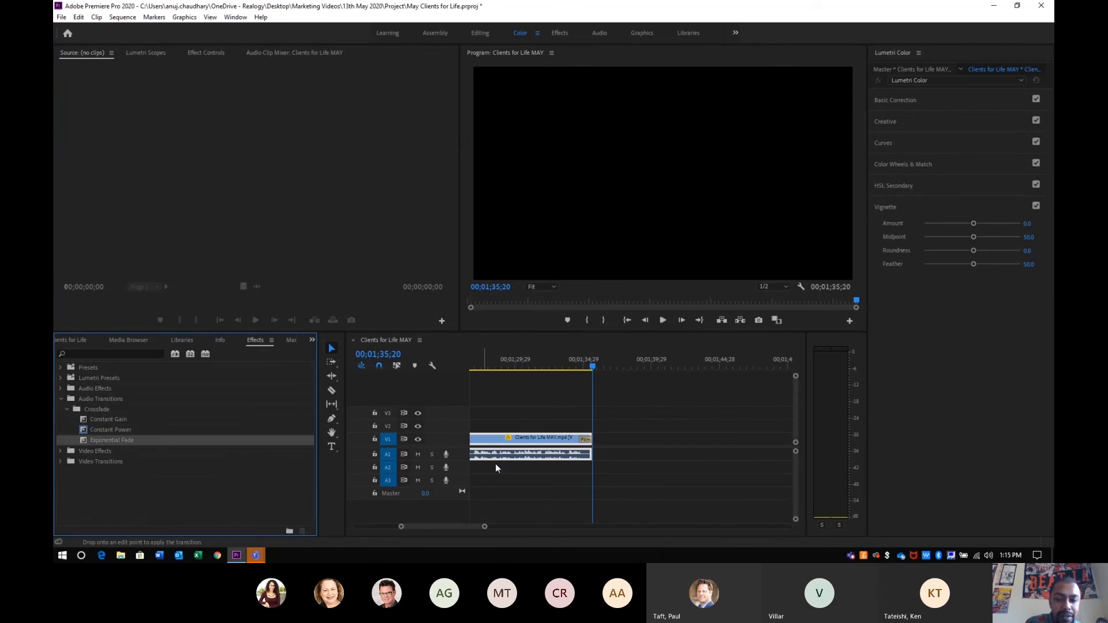
pyautogui.moveTo(594, 460); pyautogui.dragTo(593, 459)
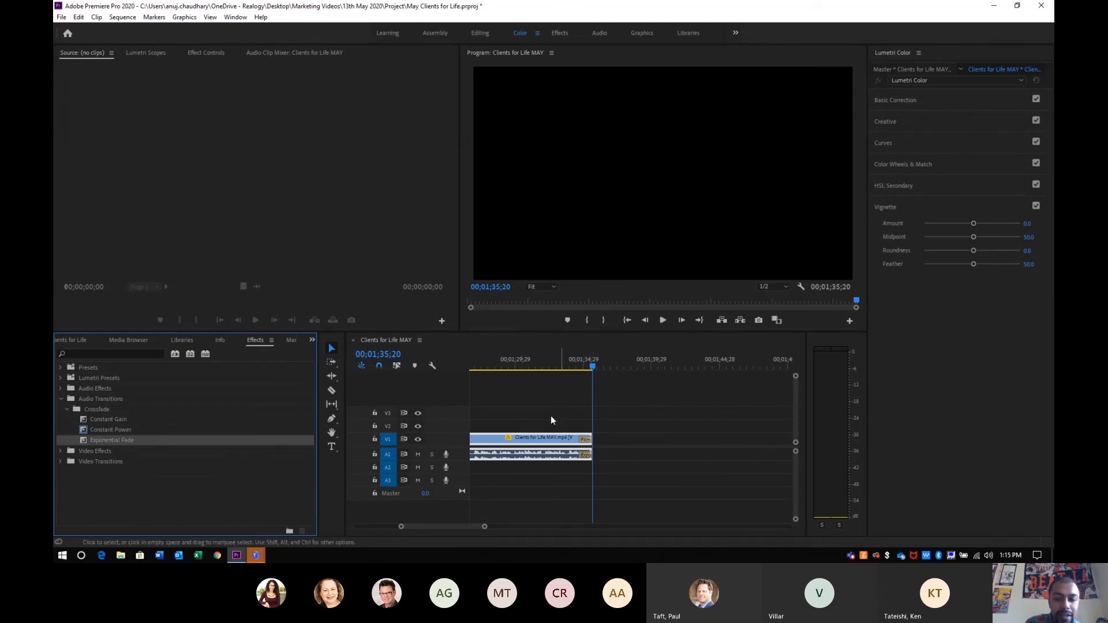
# Play back the ending from 00;01;31;13 to check the video and audio fades.
pyautogui.click(536, 361)
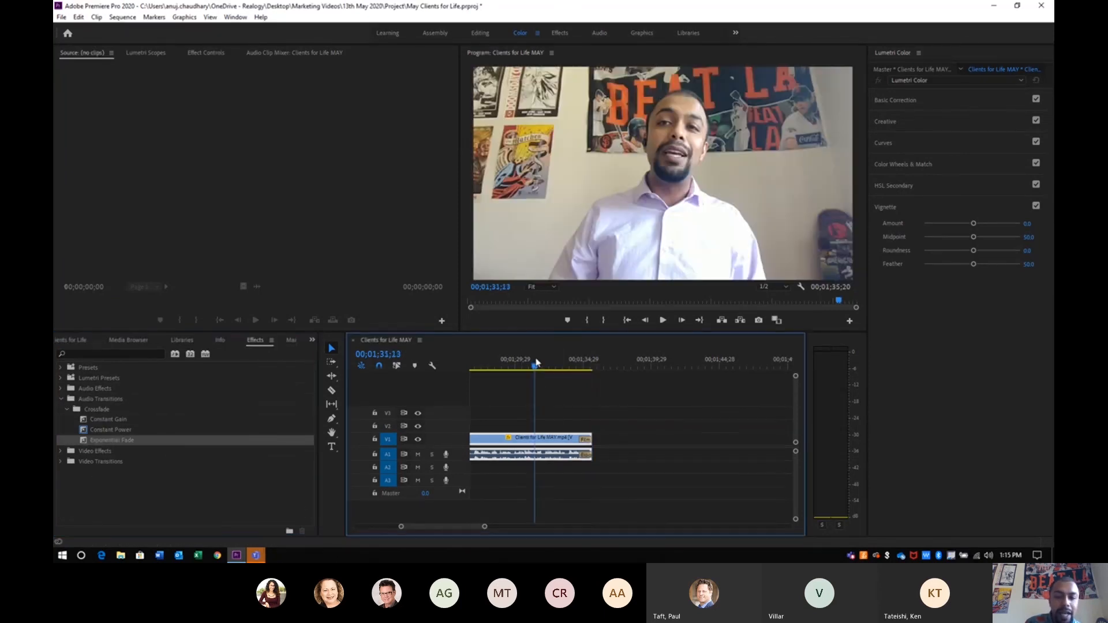
pyautogui.click(663, 320)
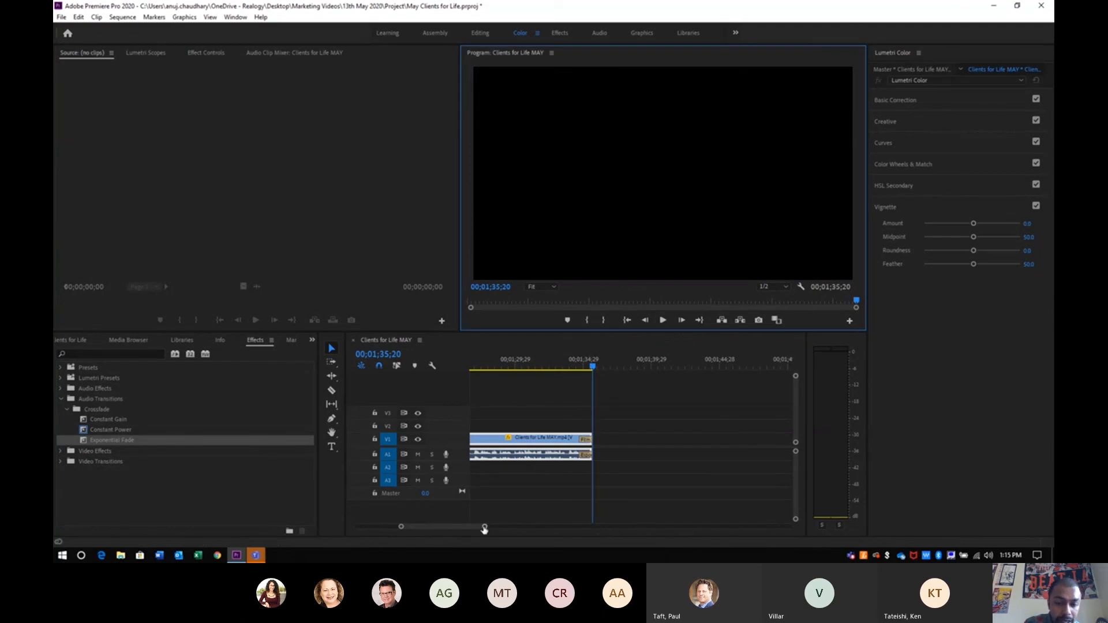
pyautogui.moveTo(484, 529)
pyautogui.mouseDown()
pyautogui.moveTo(542, 517)
pyautogui.moveTo(495, 530)
pyautogui.mouseUp()
# Demonstrate selecting the video and audio clips together, clearing the selection, and selecting only the audio clip.
pyautogui.click(538, 431)
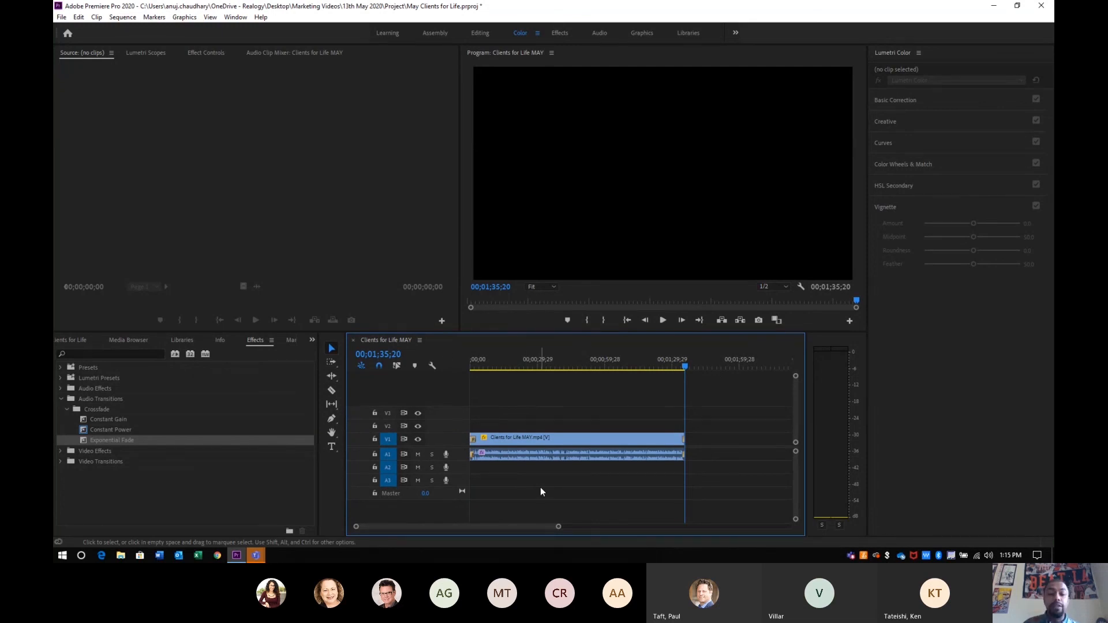
pyautogui.moveTo(540, 487); pyautogui.dragTo(530, 421)
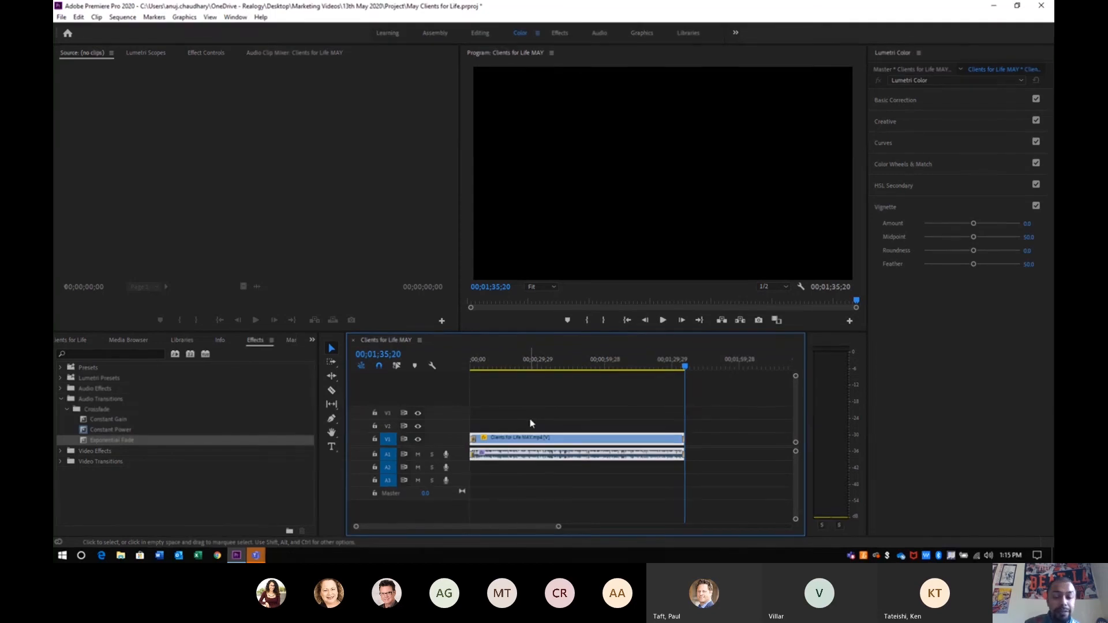
pyautogui.click(573, 504)
pyautogui.moveTo(572, 505); pyautogui.dragTo(559, 410)
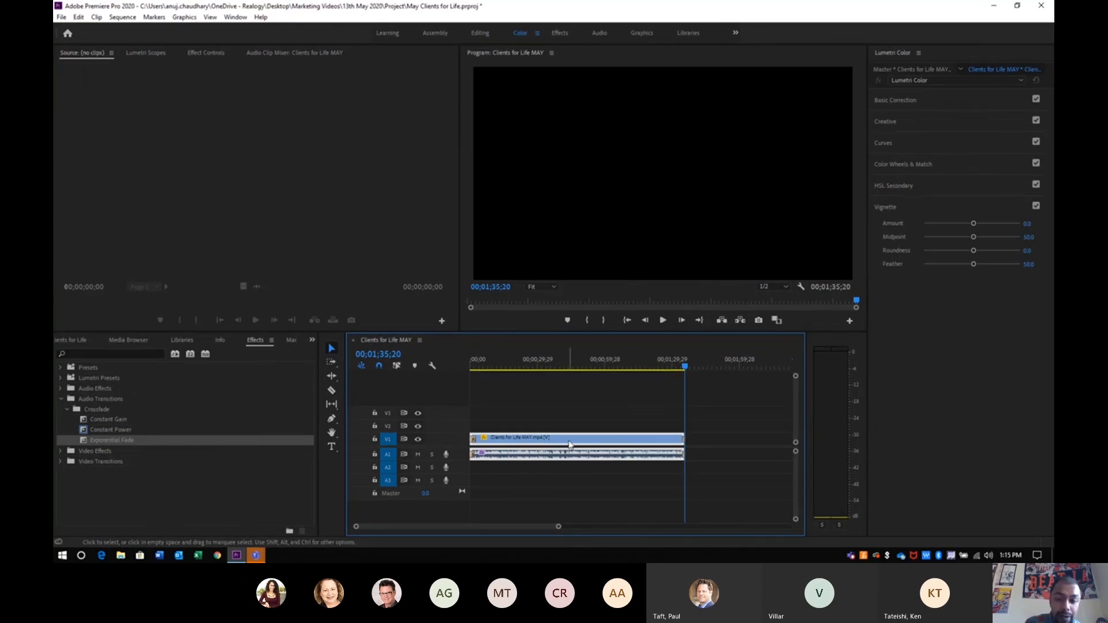
pyautogui.click(586, 500)
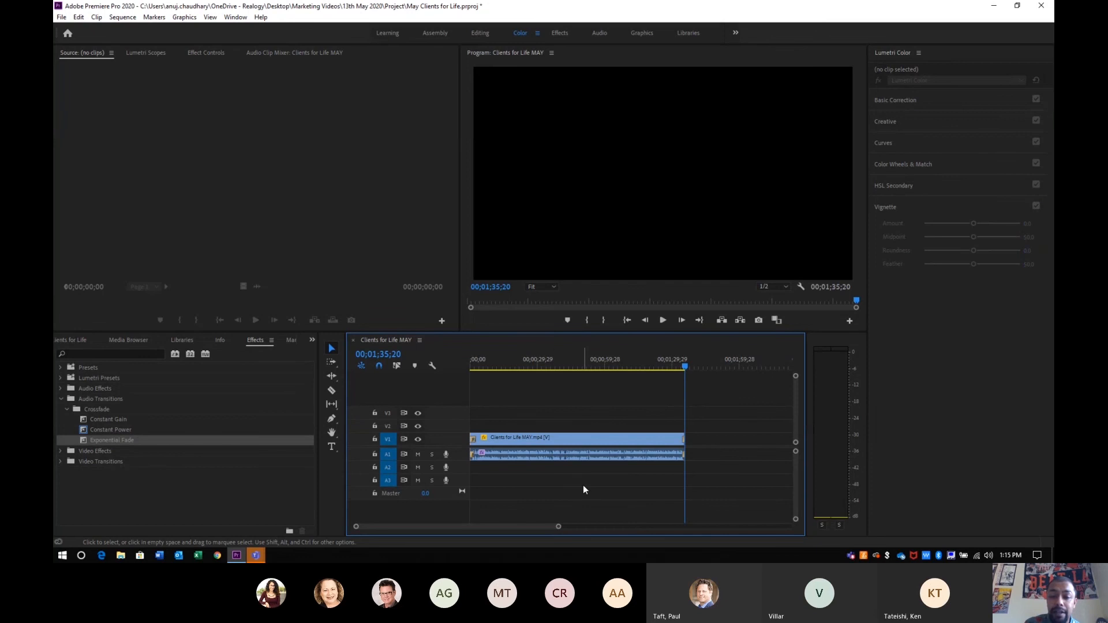
pyautogui.click(575, 462)
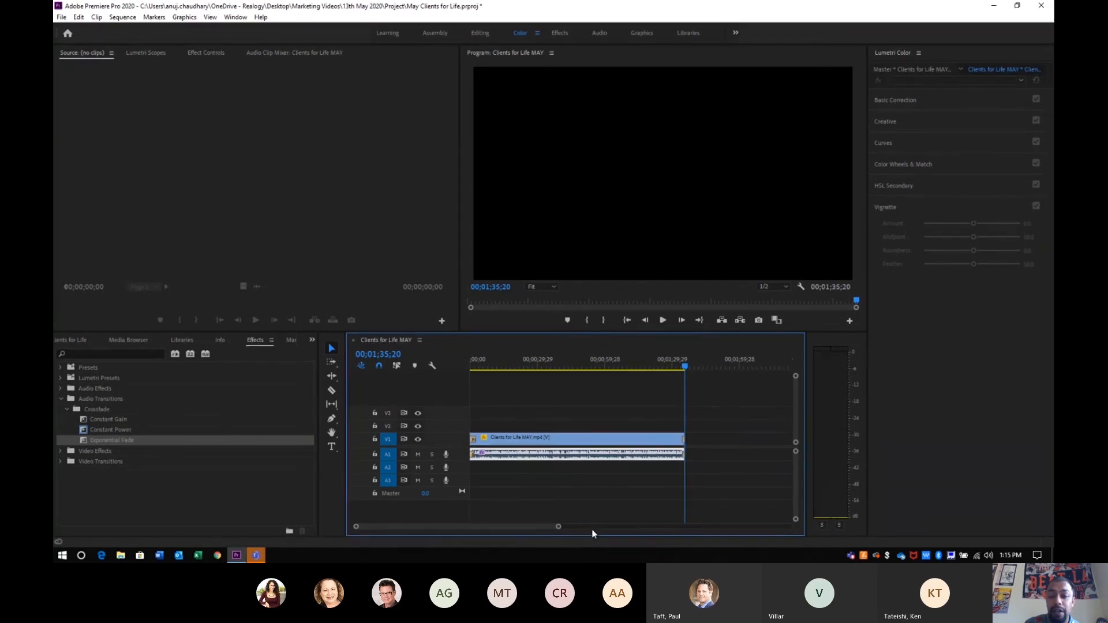
# Switch to the Editing workspace, widen the timeline area, and select both the video and audio clips.
pyautogui.click(477, 36)
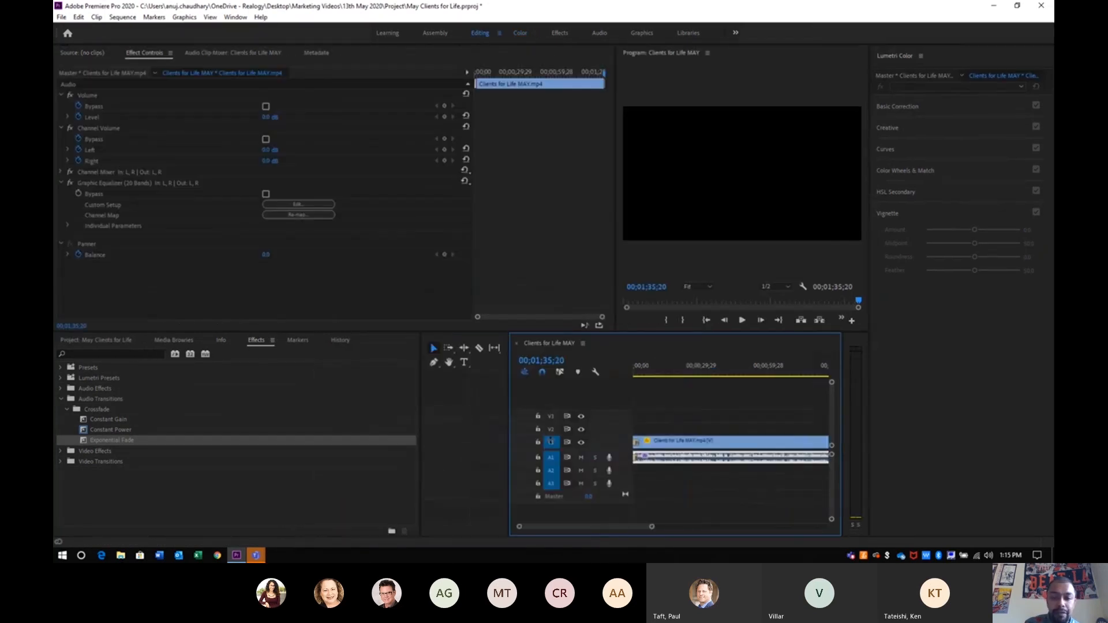
pyautogui.click(685, 445)
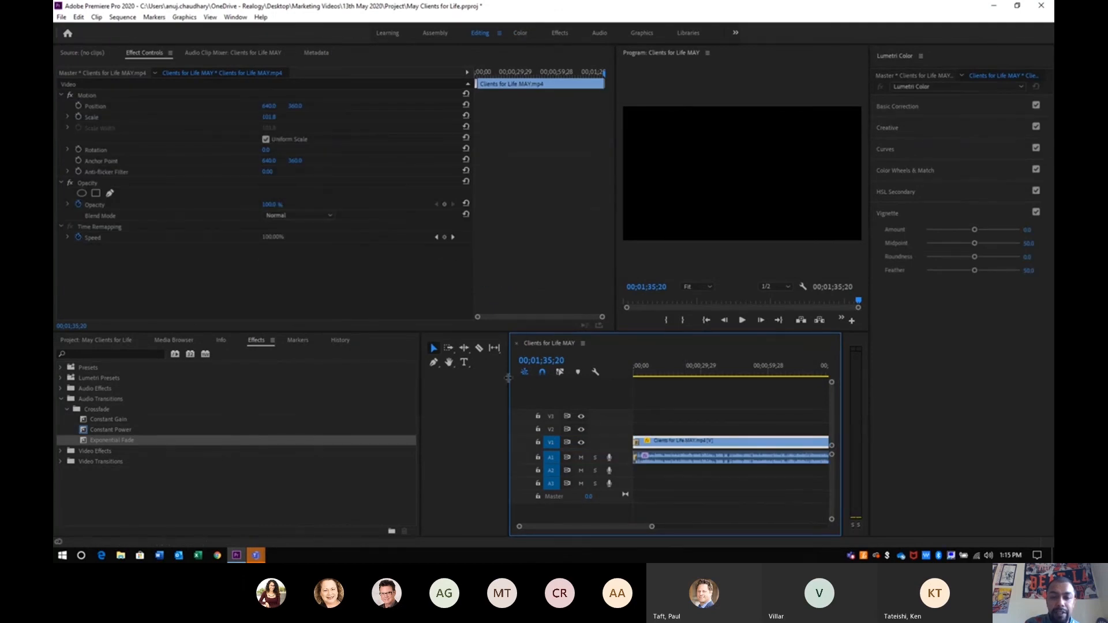
pyautogui.moveTo(508, 377); pyautogui.dragTo(443, 378)
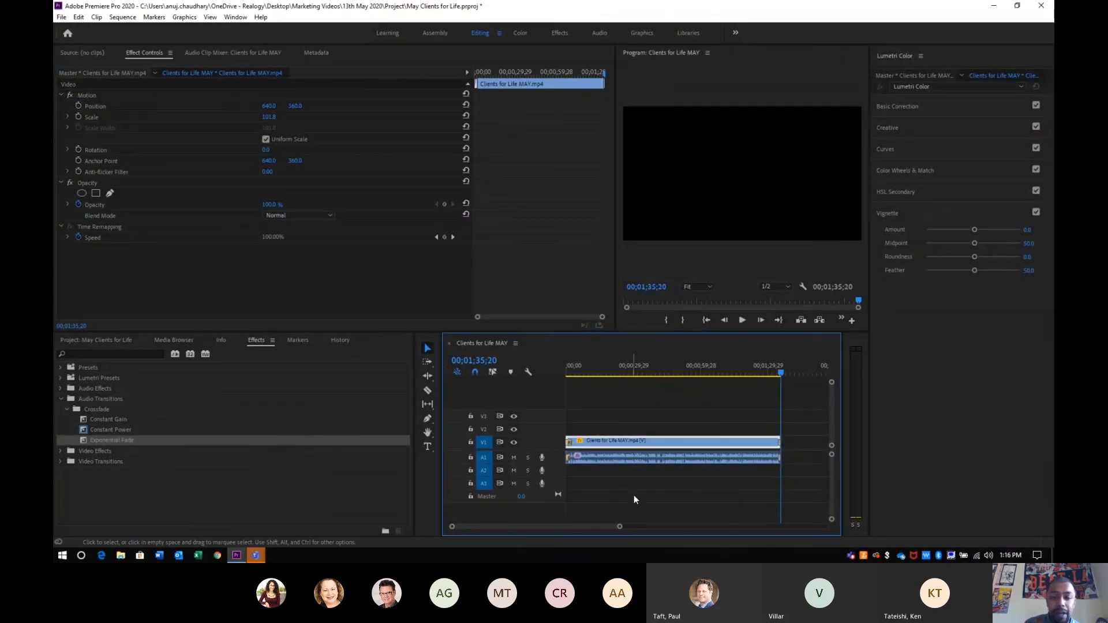
pyautogui.moveTo(635, 500); pyautogui.dragTo(618, 407)
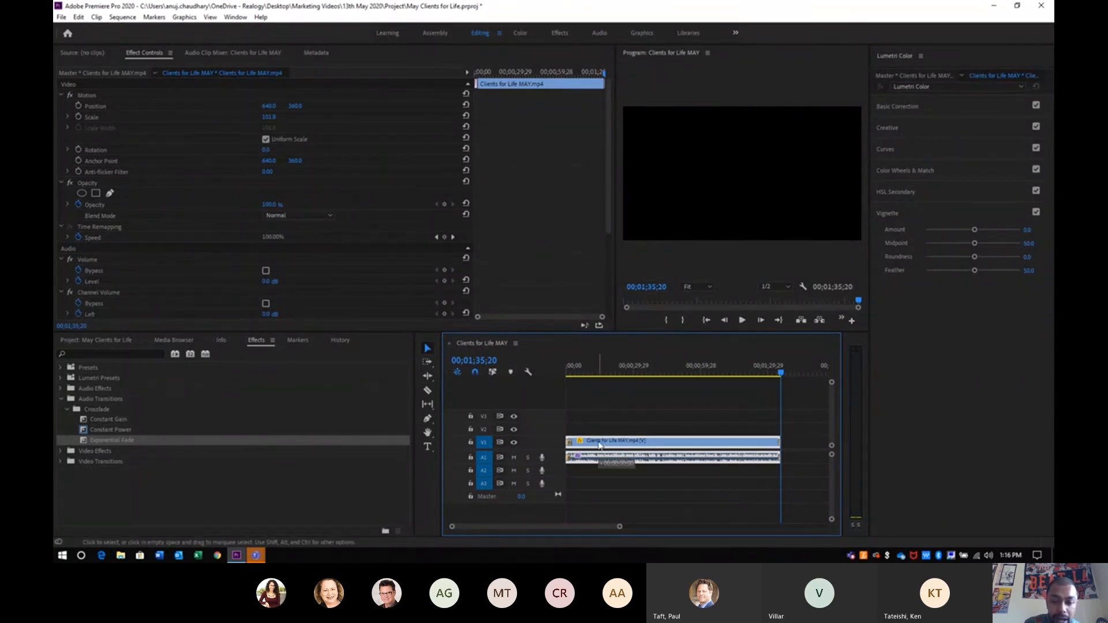
# Shift the Clients for Life MAY video and audio clips later, then place Freqlogo.mp4 at the start of tracks V1 and A1.
pyautogui.moveTo(599, 445); pyautogui.dragTo(679, 444)
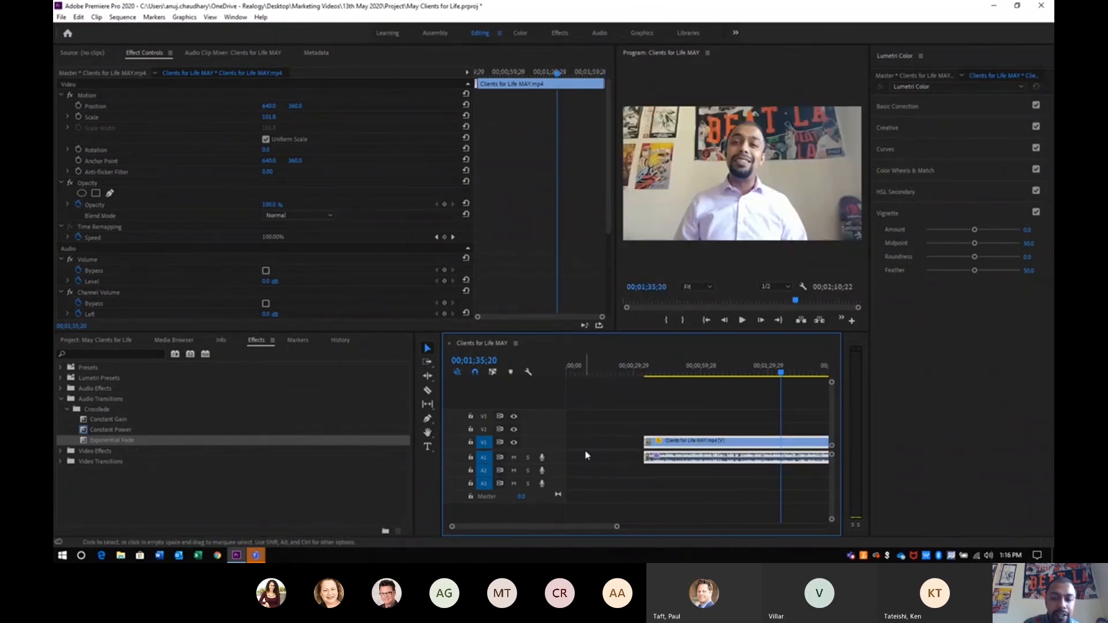
pyautogui.click(705, 397)
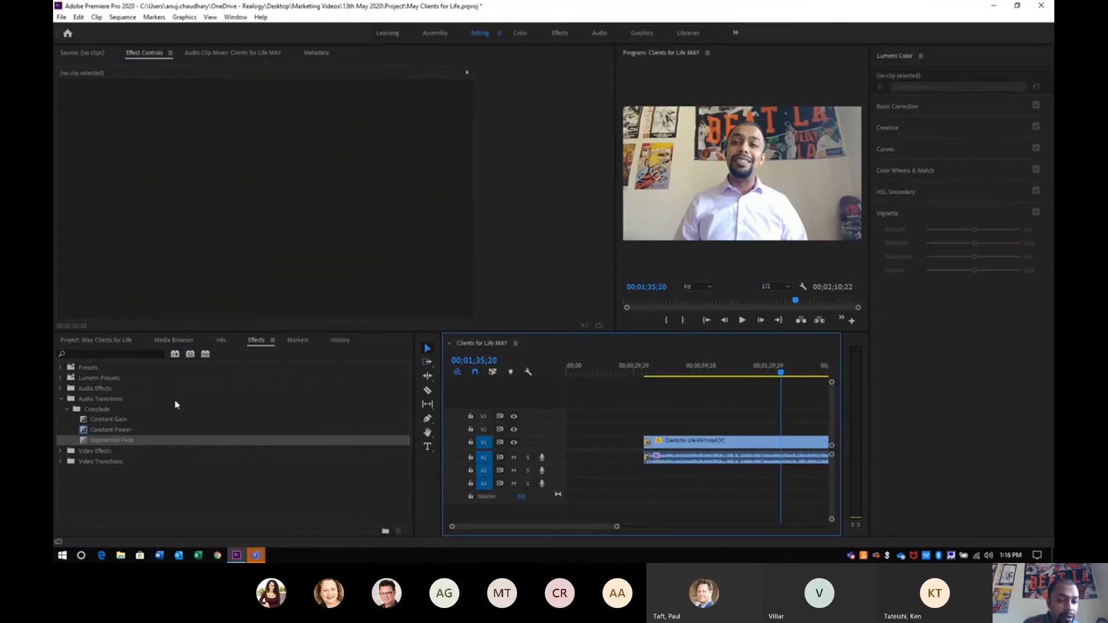
pyautogui.click(86, 341)
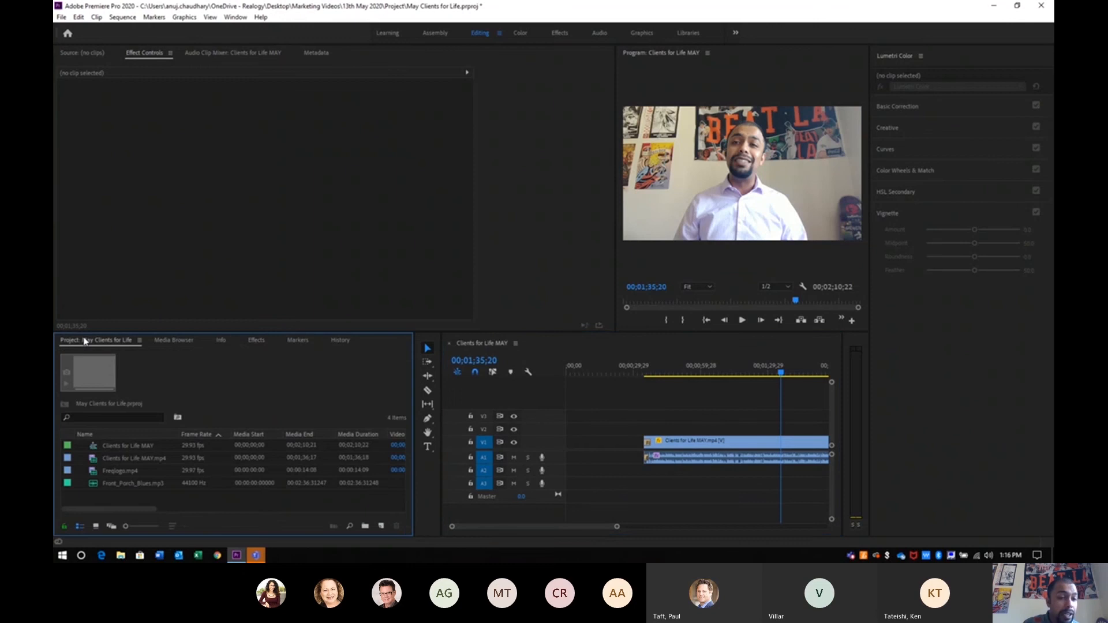
pyautogui.click(114, 473)
pyautogui.moveTo(114, 475); pyautogui.dragTo(563, 451)
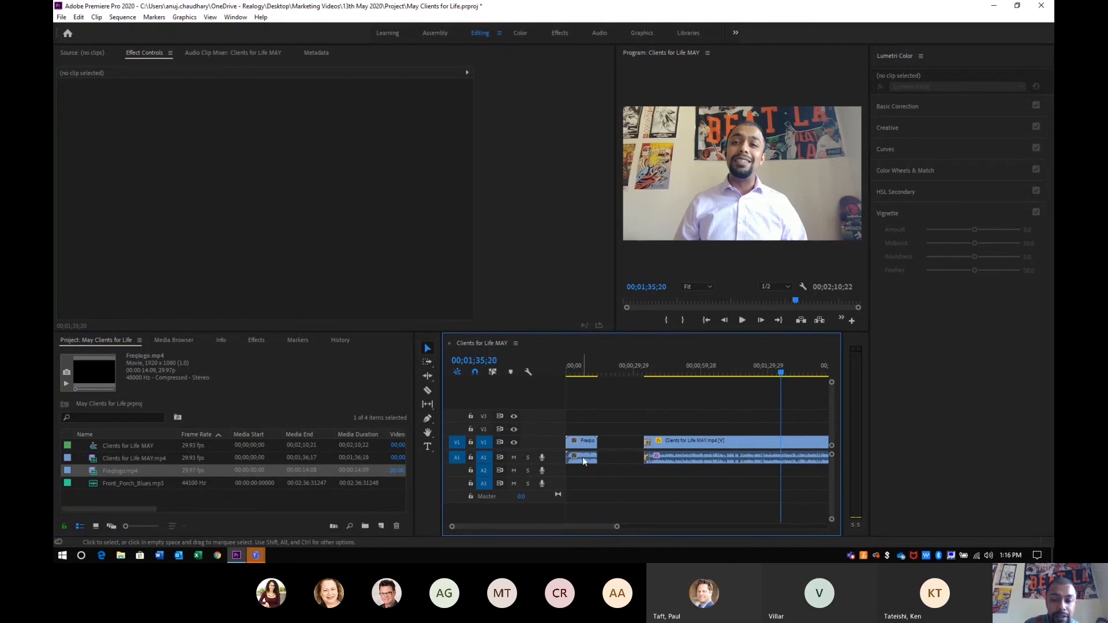
# Return the playhead to the sequence start and delete only the audio of the Freqlogo.mp4 clip from track A1.
pyautogui.click(582, 374)
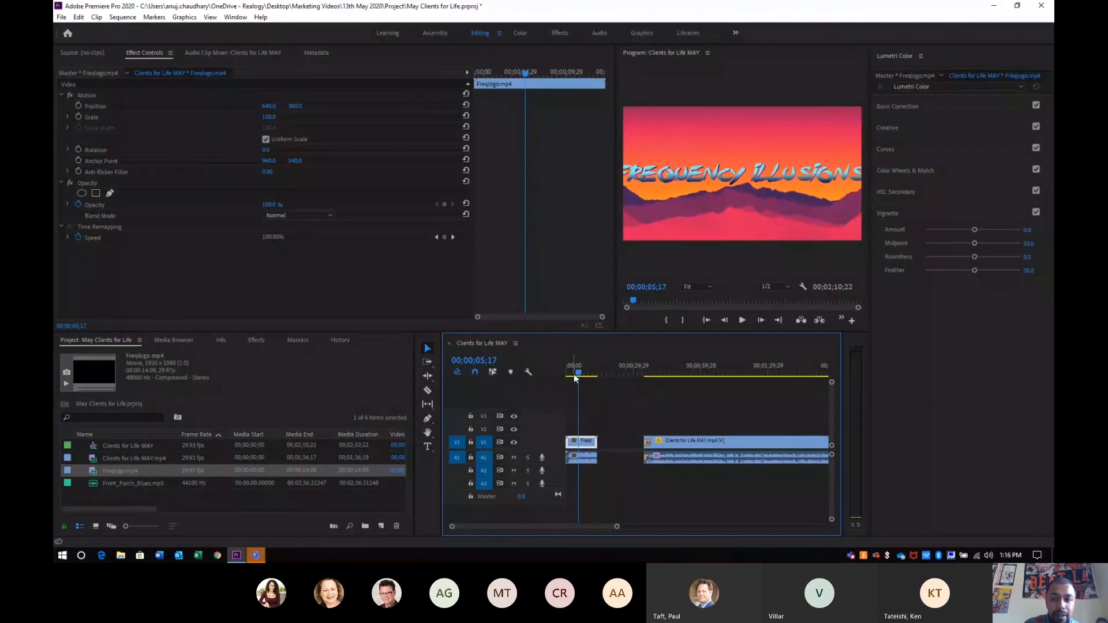
pyautogui.moveTo(586, 378); pyautogui.dragTo(566, 379)
pyautogui.click(593, 487)
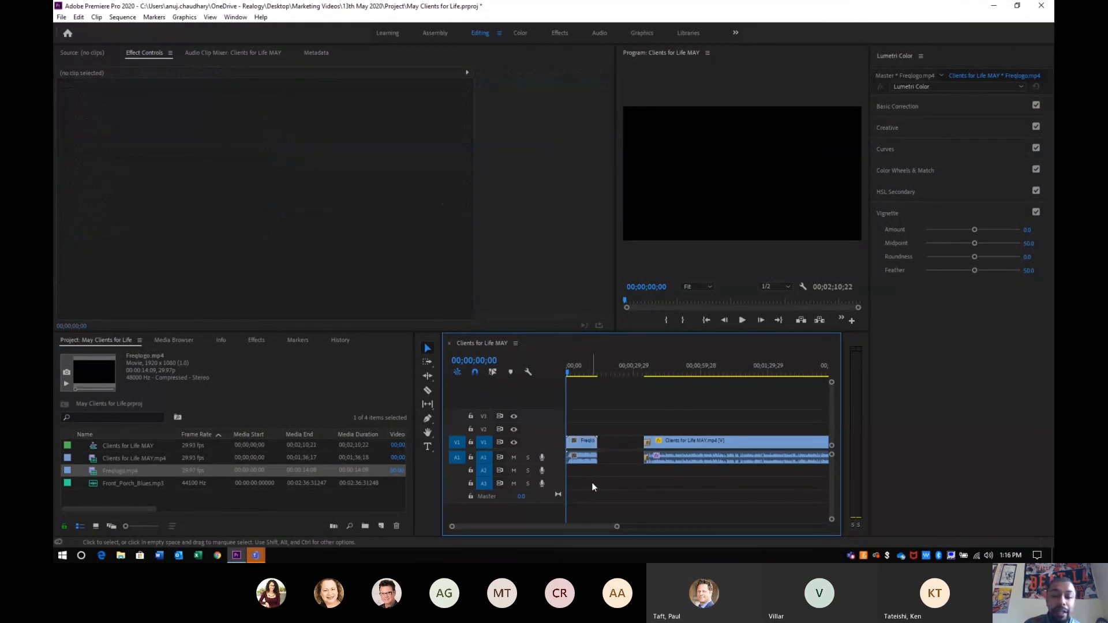
pyautogui.click(582, 457)
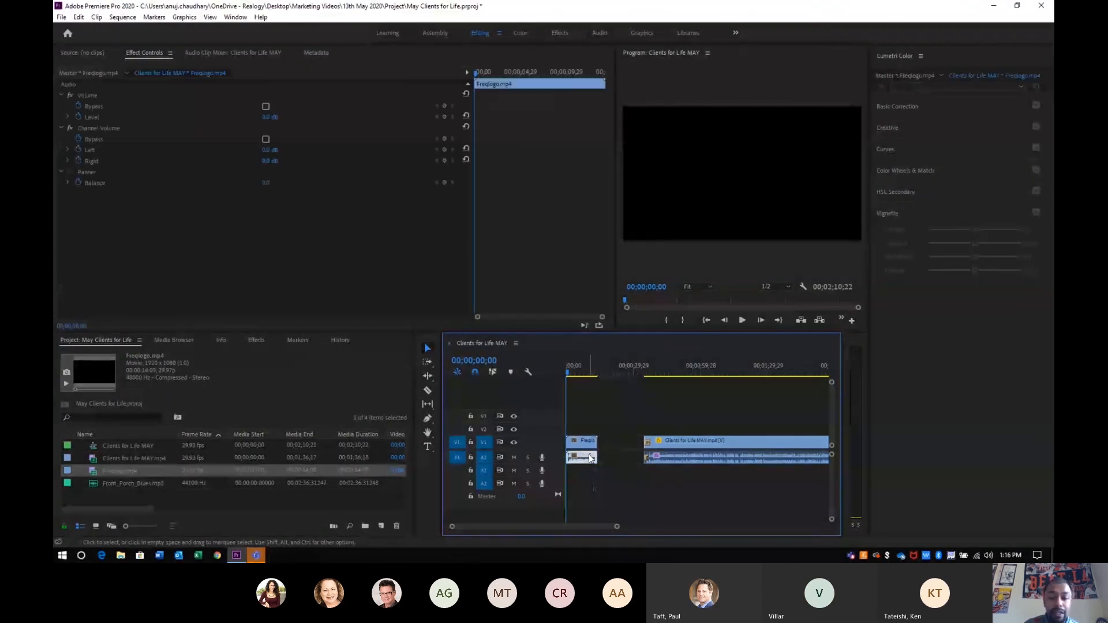
pyautogui.click(579, 482)
pyautogui.click(592, 452)
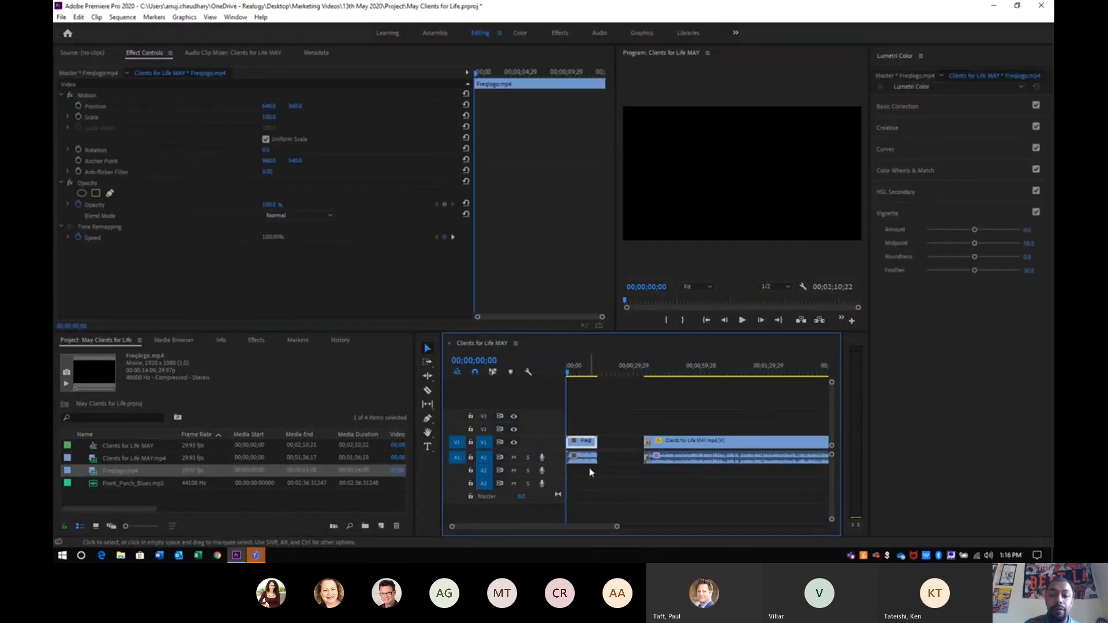
pyautogui.click(587, 458)
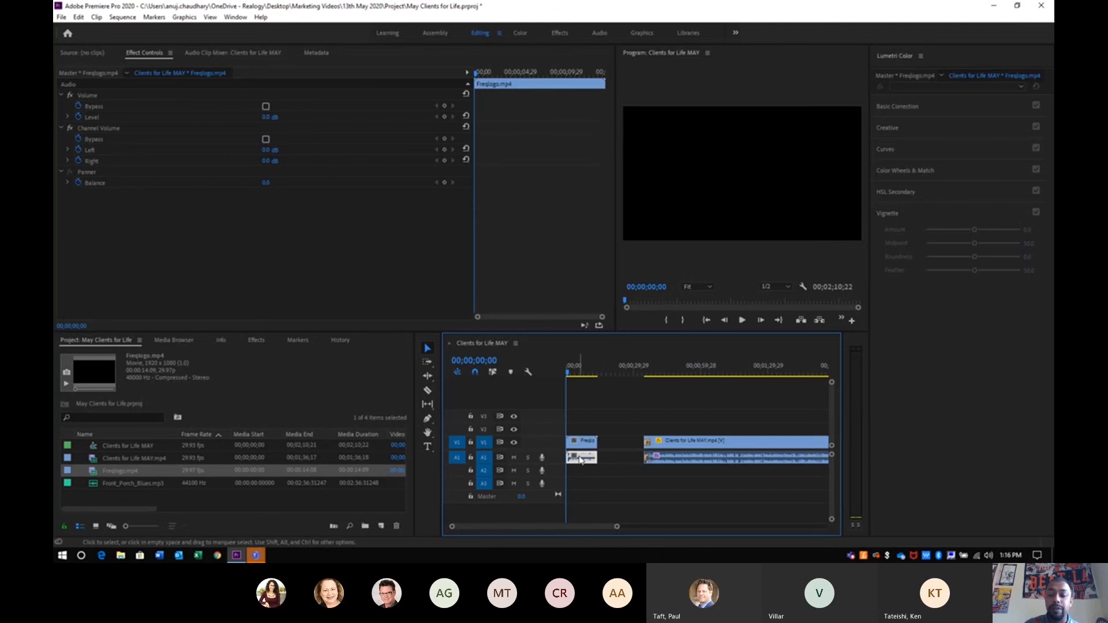
pyautogui.rightClick(580, 460)
pyautogui.click(589, 464)
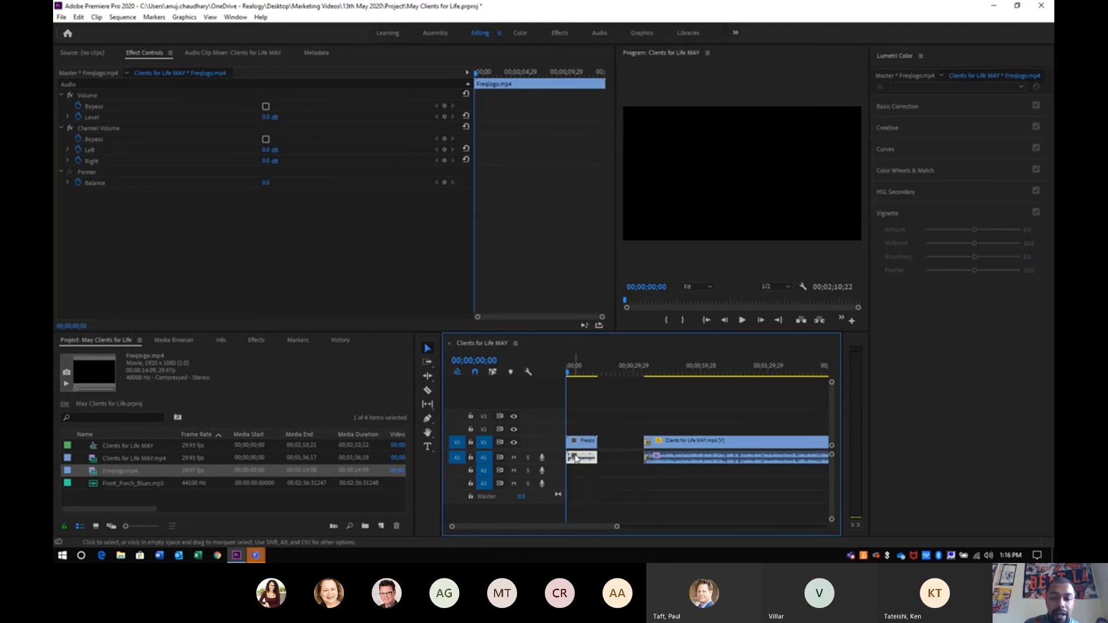
pyautogui.press('Delete')
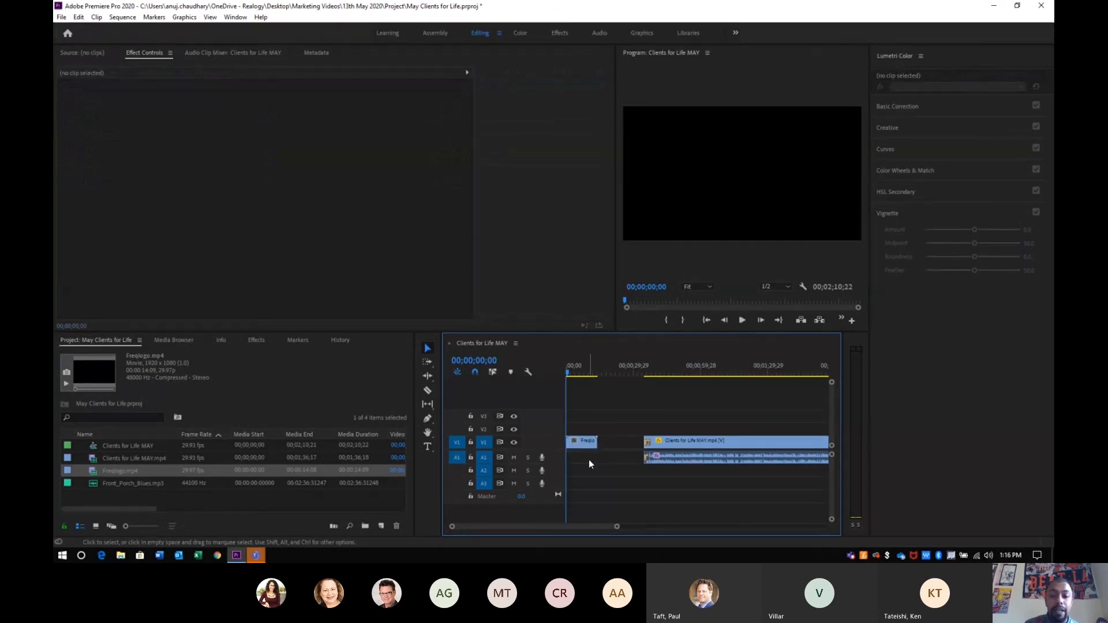
# Play back the Freqlogo.mp4 intro from the sequence start to check it without its audio, and clear the selection.
pyautogui.click(589, 459)
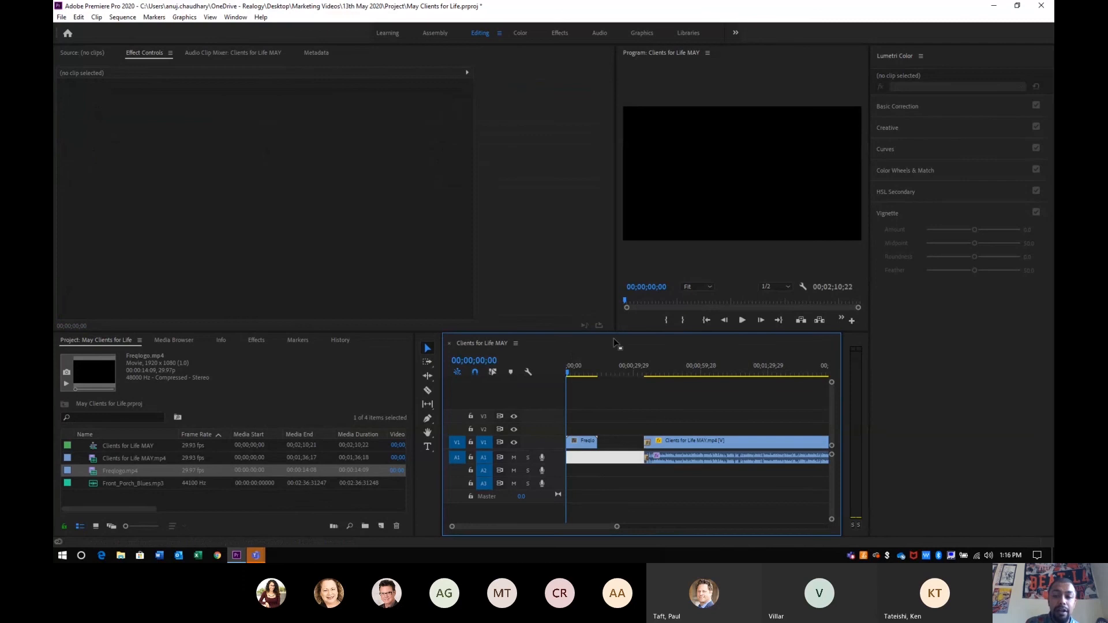
pyautogui.click(742, 320)
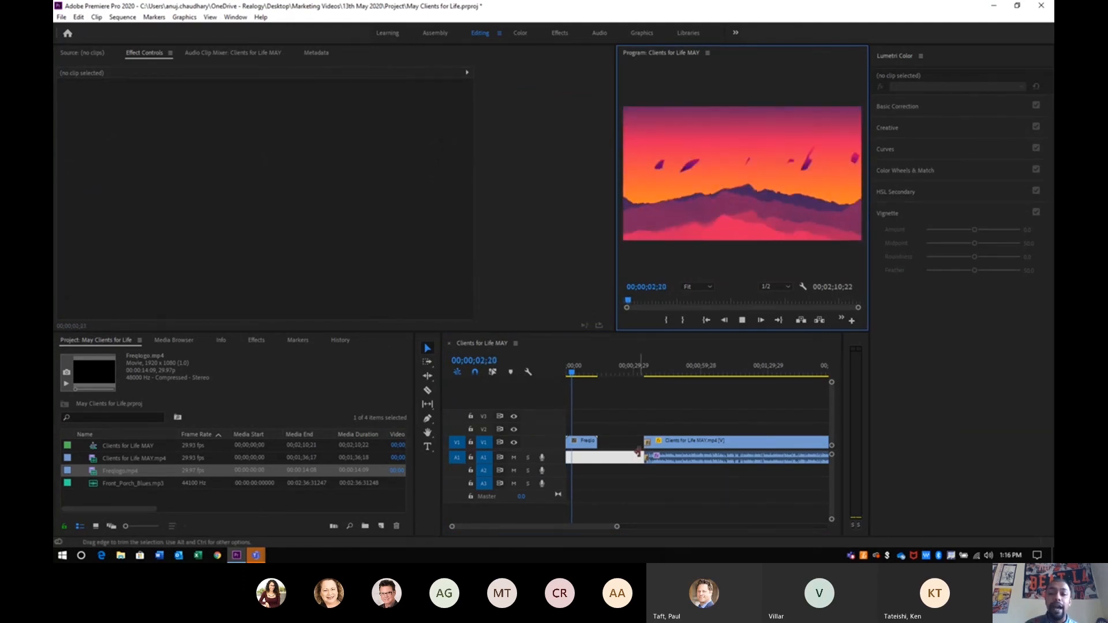
pyautogui.click(627, 486)
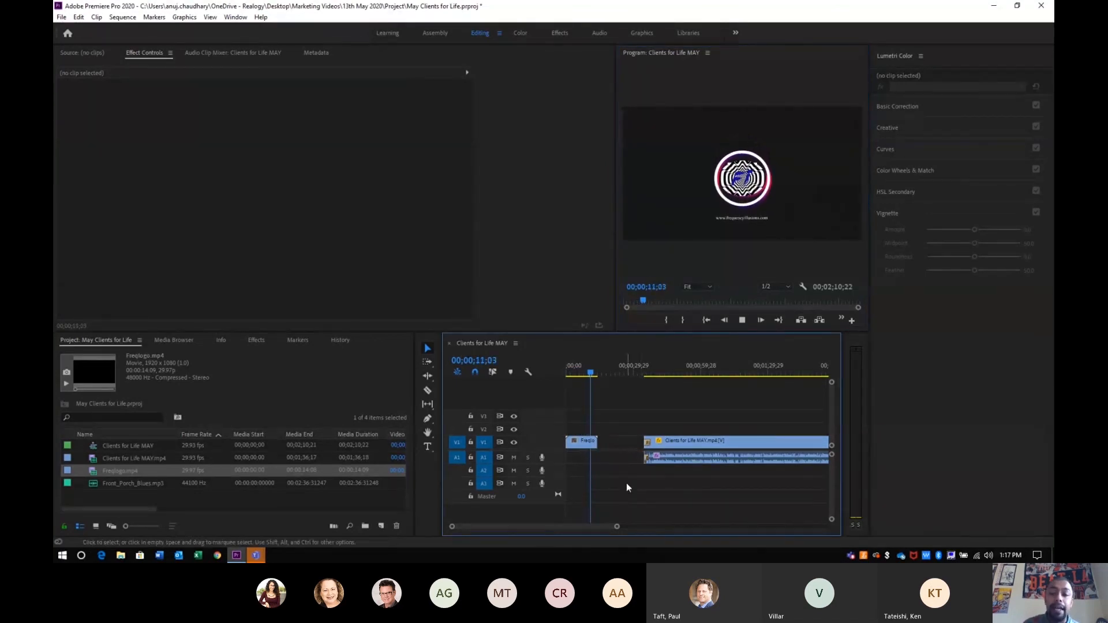
pyautogui.press('space')
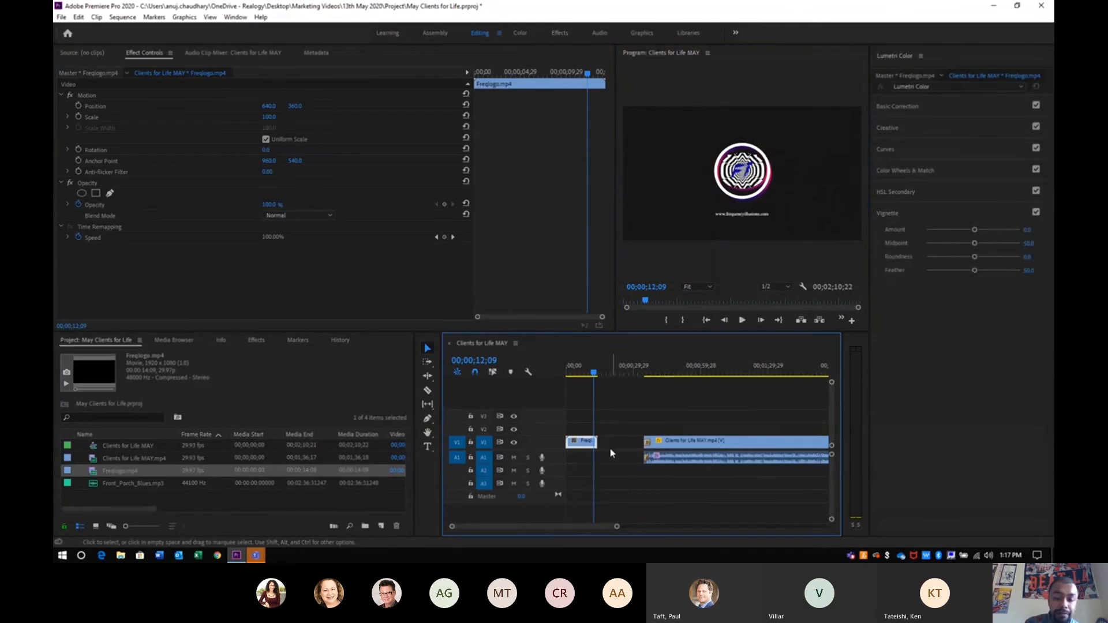
pyautogui.click(609, 435)
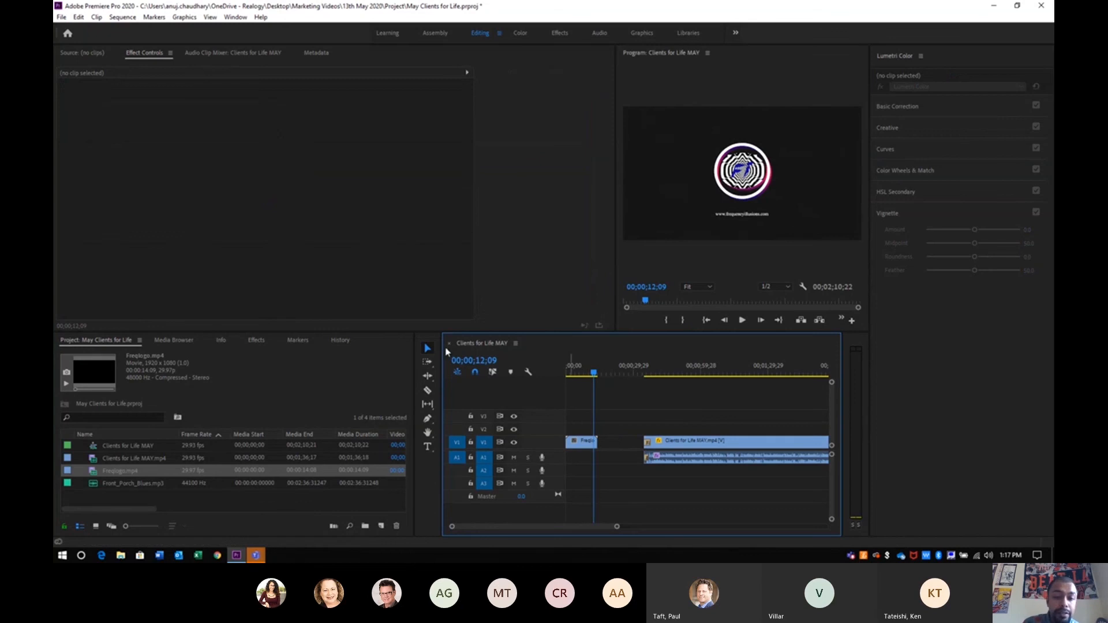
# With the main clips back at the sequence start, place Freqlogo.mp4 on V2 directly after their end and play back the join.
pyautogui.moveTo(583, 444); pyautogui.dragTo(796, 432)
pyautogui.click(583, 427)
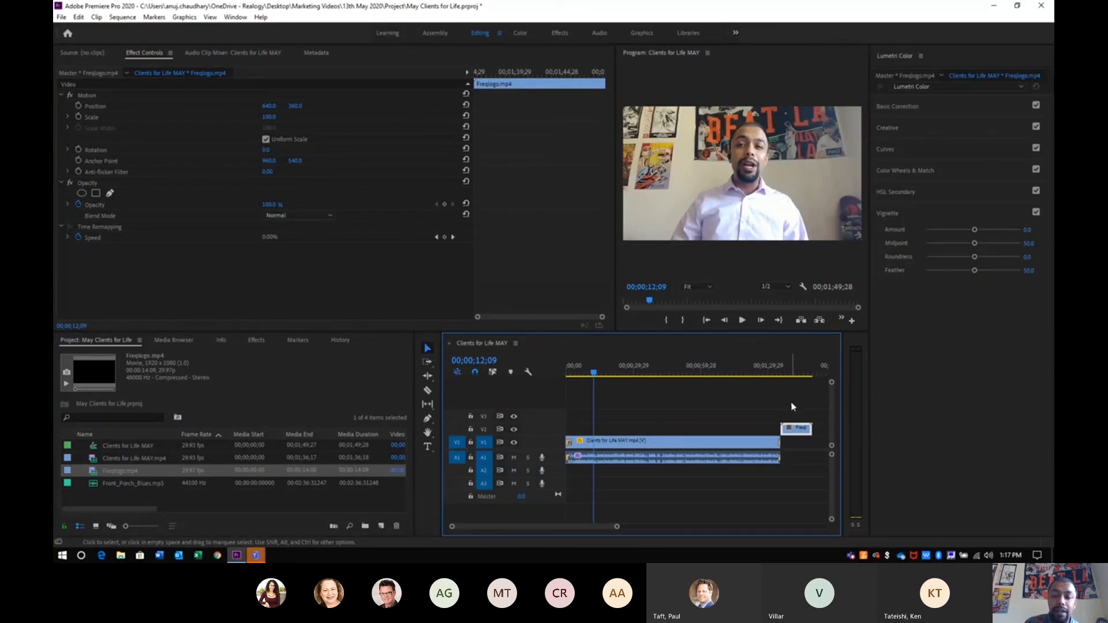
pyautogui.click(776, 365)
pyautogui.press('space')
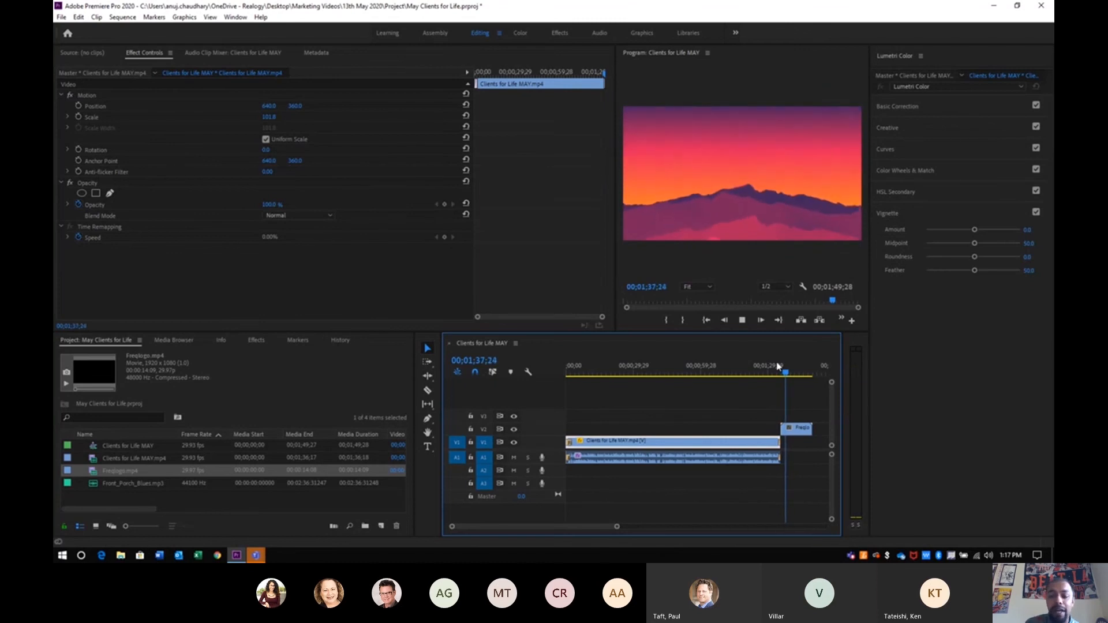
pyautogui.press('space')
# Move the Freqlogo.mp4 clip slightly earlier on V2 to overlap the main clip's ending, and play back the overlap.
pyautogui.moveTo(795, 432); pyautogui.dragTo(792, 430)
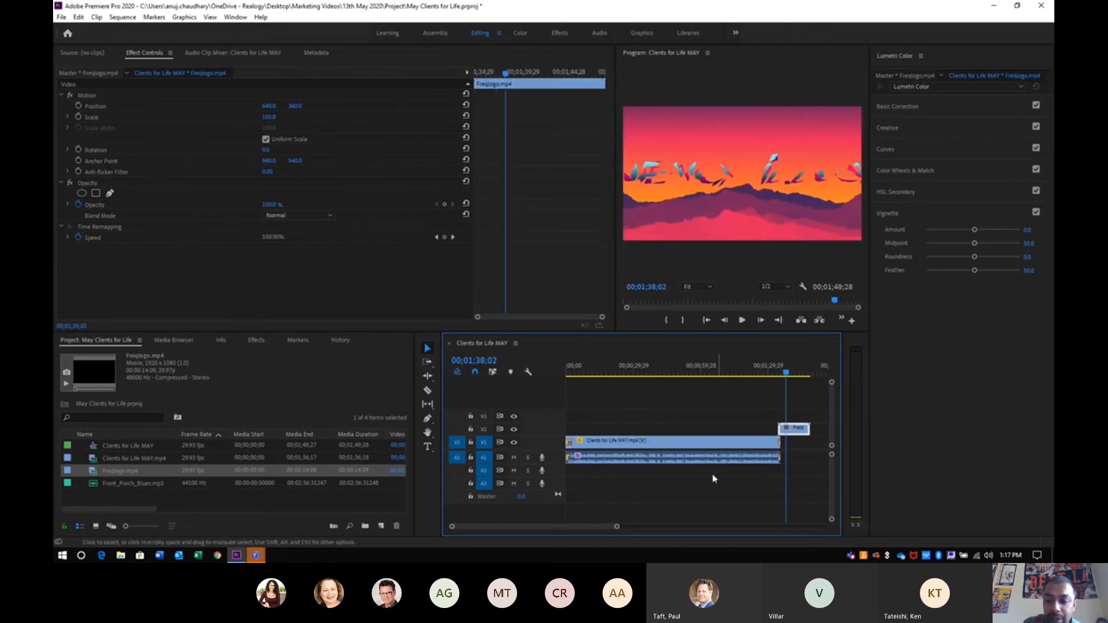
pyautogui.click(779, 372)
pyautogui.press('space')
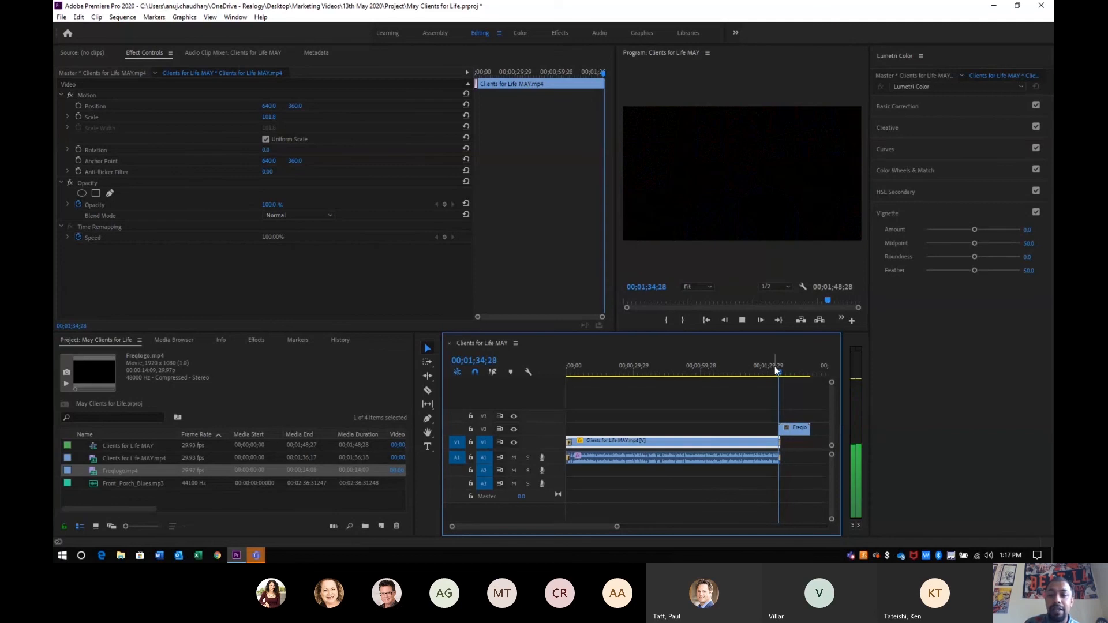
pyautogui.press('space')
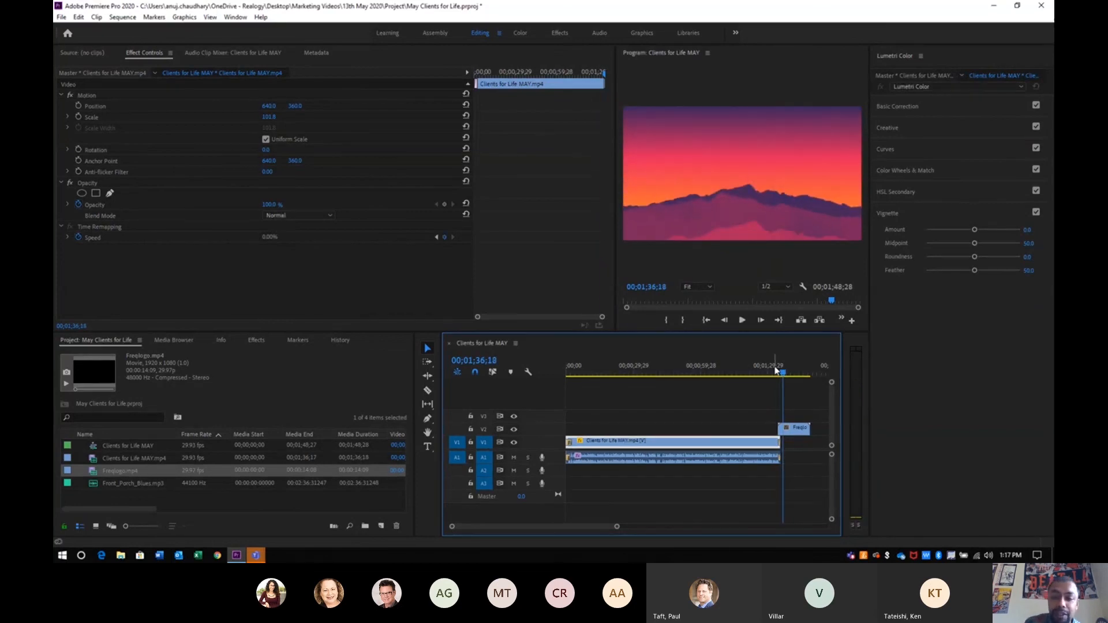
# Move the Freqlogo.mp4 clip on V2 so it starts right where the main clip ends.
pyautogui.click(794, 432)
pyautogui.moveTo(794, 433); pyautogui.dragTo(802, 433)
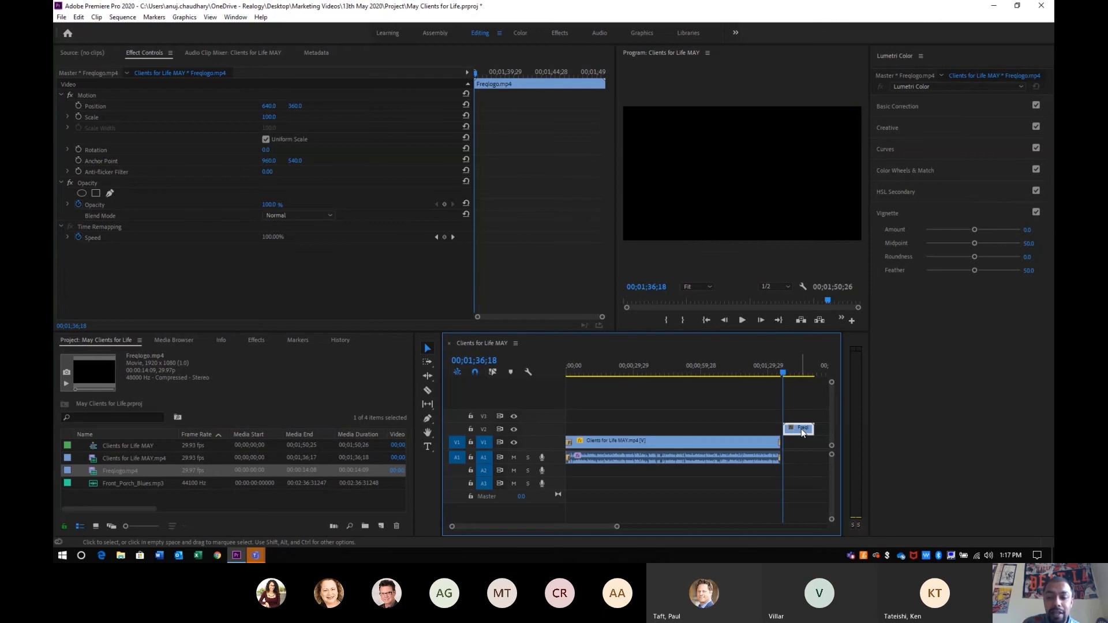
pyautogui.moveTo(797, 432); pyautogui.dragTo(797, 432)
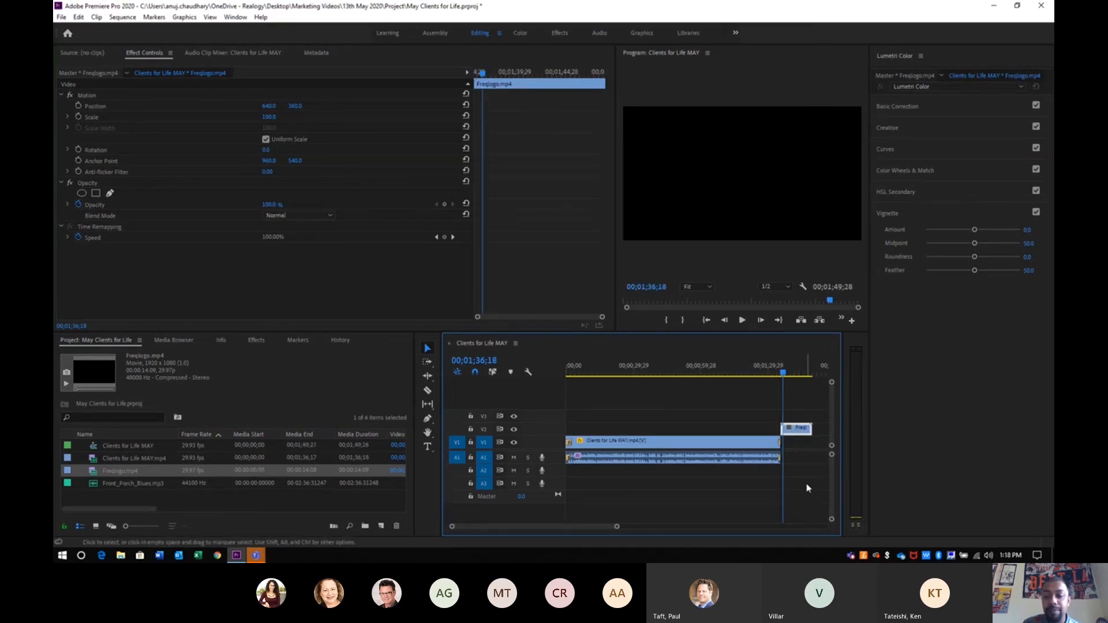
pyautogui.click(806, 487)
# Add Front_Porch_Blues.mp3 from the project to track A2, starting at the beginning of the sequence.
pyautogui.click(725, 373)
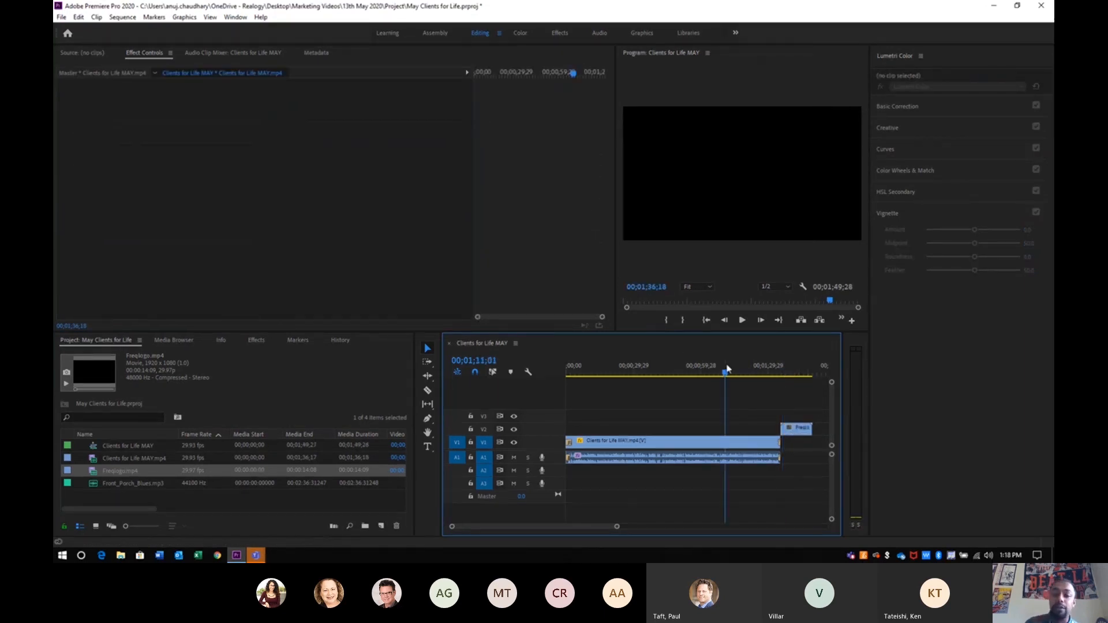
pyautogui.click(158, 471)
pyautogui.click(146, 483)
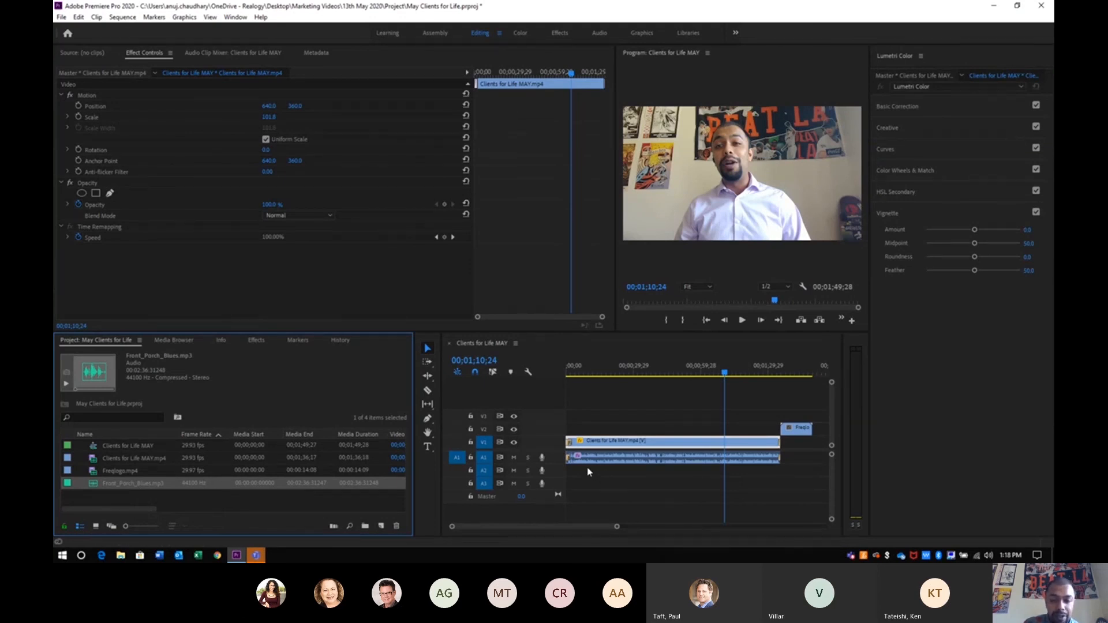
pyautogui.hscroll(3, 318, 480)
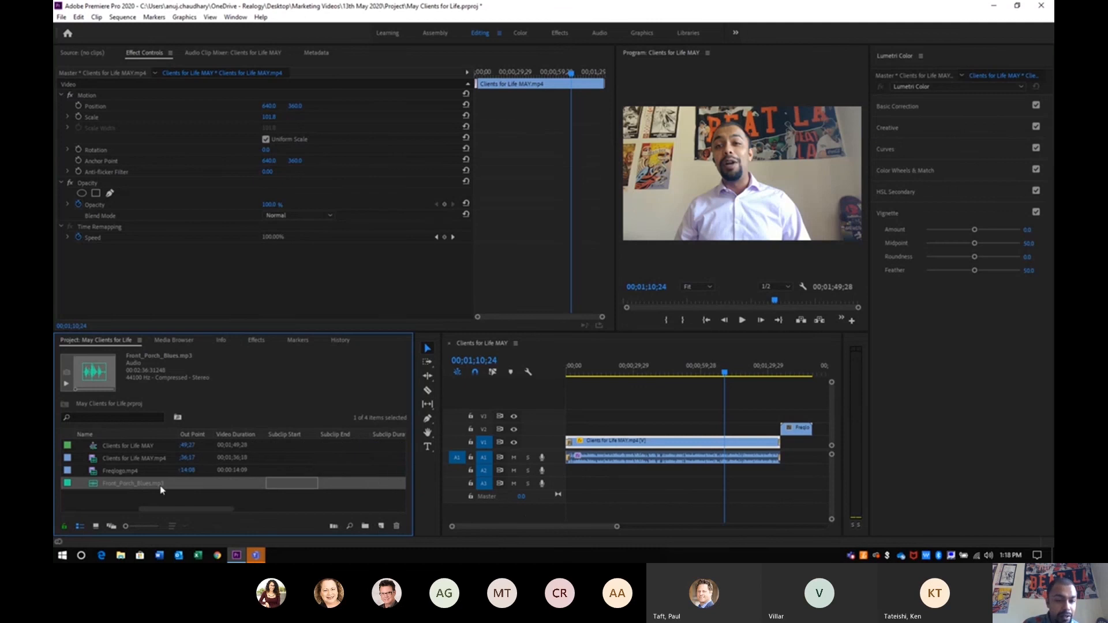
pyautogui.moveTo(191, 489); pyautogui.dragTo(563, 474)
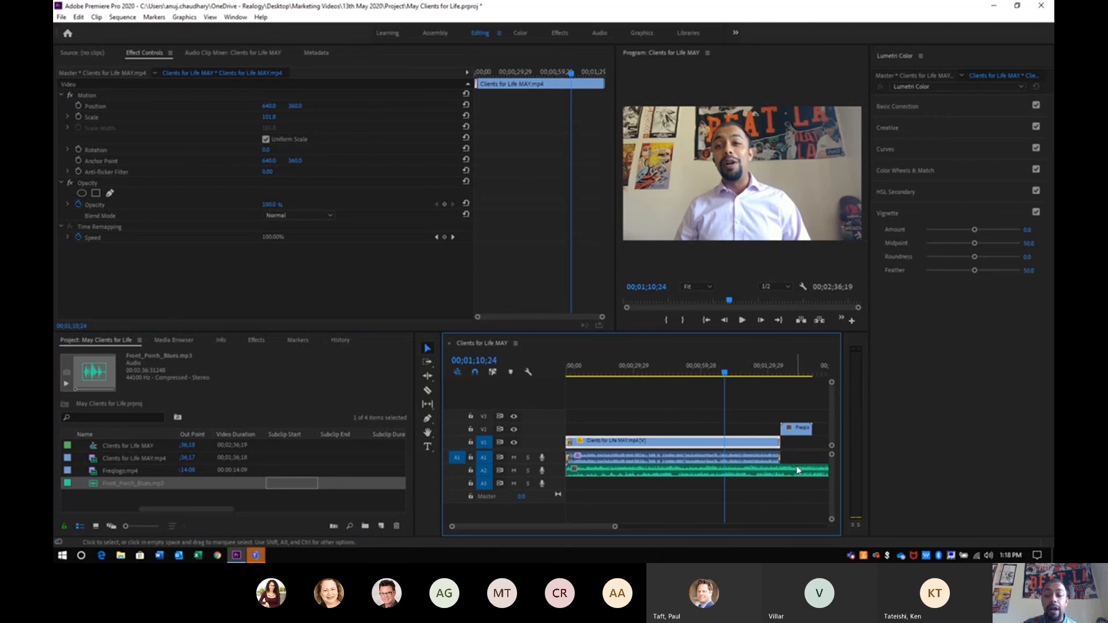
# Trim the end of Front_Porch_Blues.mp3 on A2 to line up with the end of the Freqlogo.mp4 clip.
pyautogui.moveTo(614, 526); pyautogui.dragTo(668, 525)
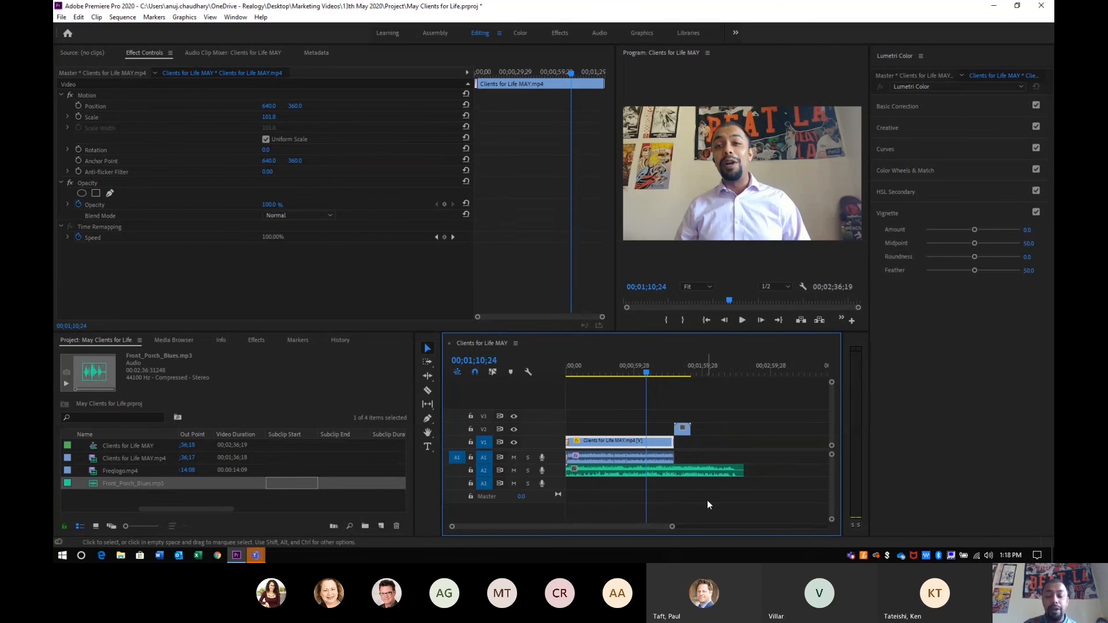
pyautogui.click(741, 470)
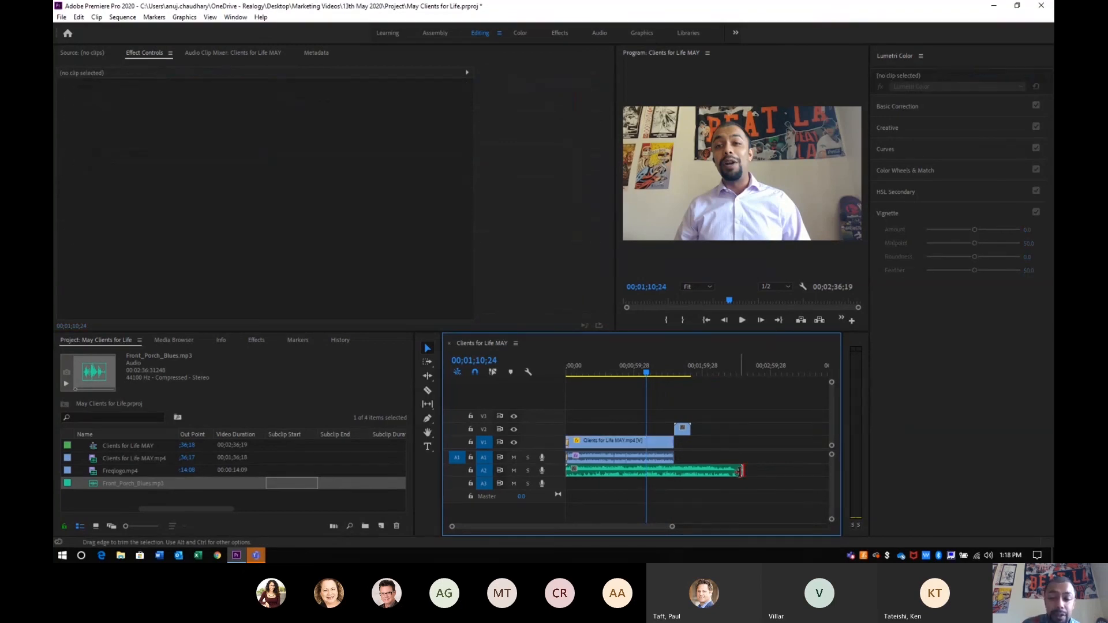
pyautogui.click(694, 471)
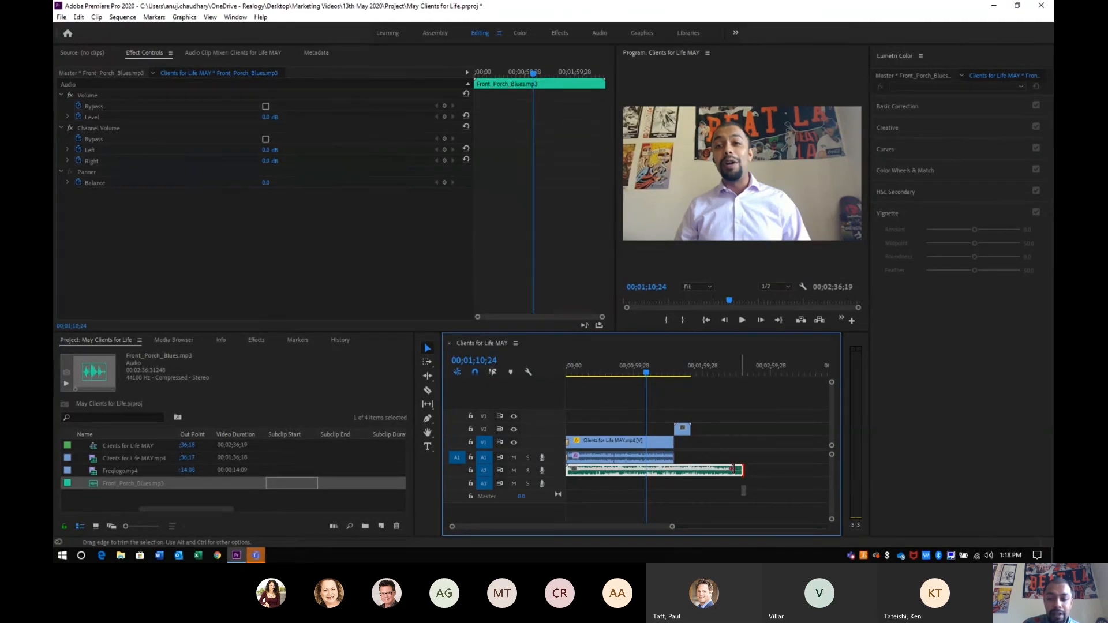
pyautogui.moveTo(743, 469); pyautogui.dragTo(690, 466)
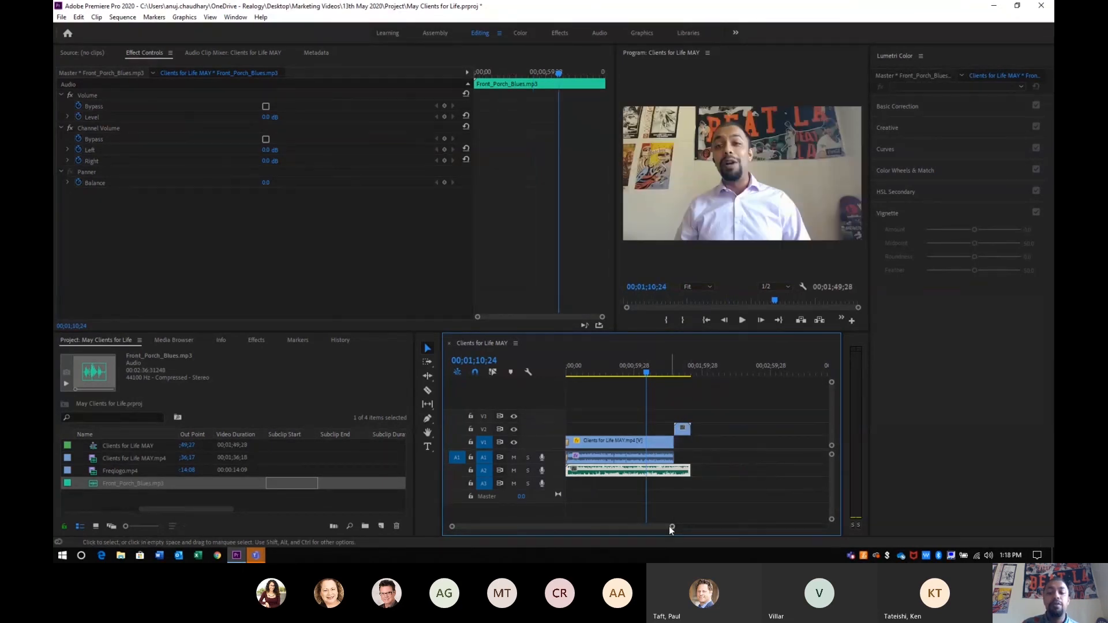
# Play back a middle section near 00;00;53;28 to hear the music under the speech, and select the main video clip.
pyautogui.moveTo(670, 526); pyautogui.dragTo(620, 526)
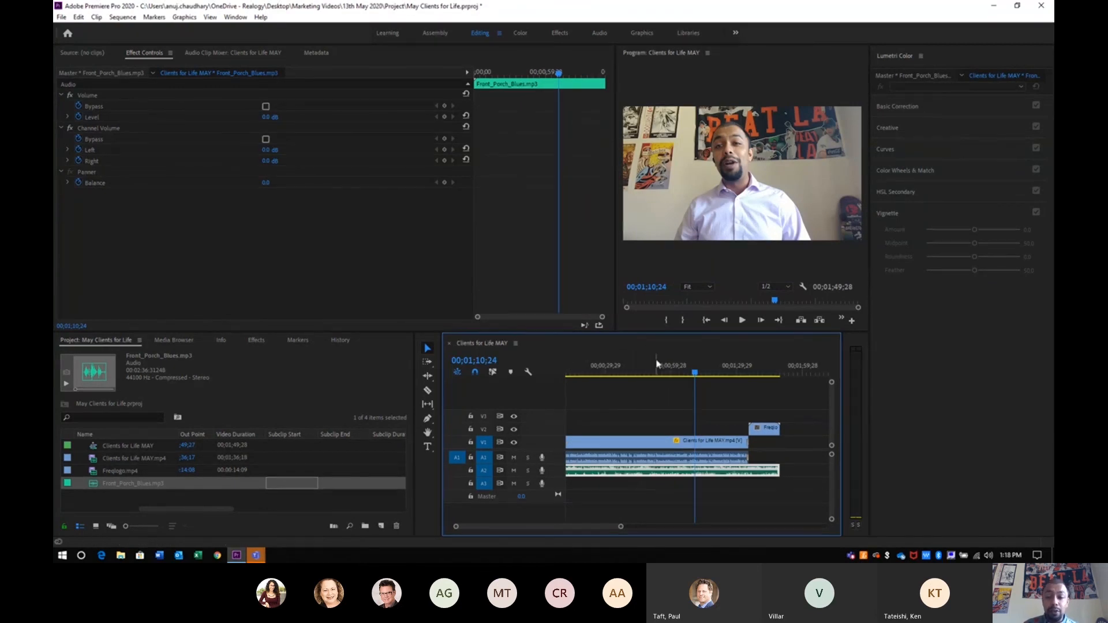
pyautogui.click(658, 374)
pyautogui.press('space')
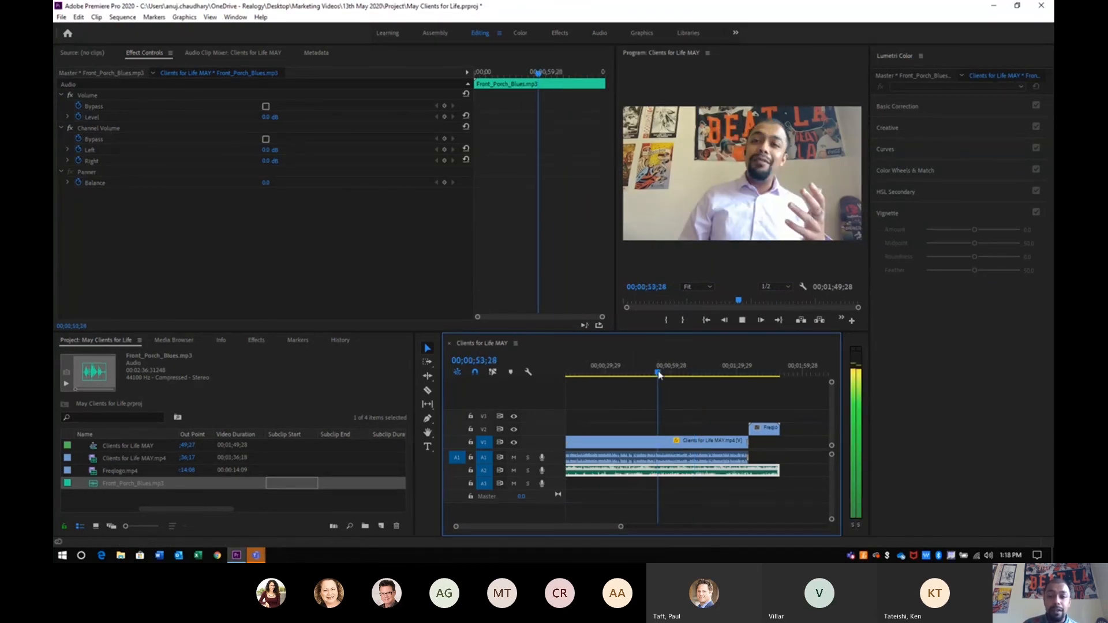
pyautogui.press('space')
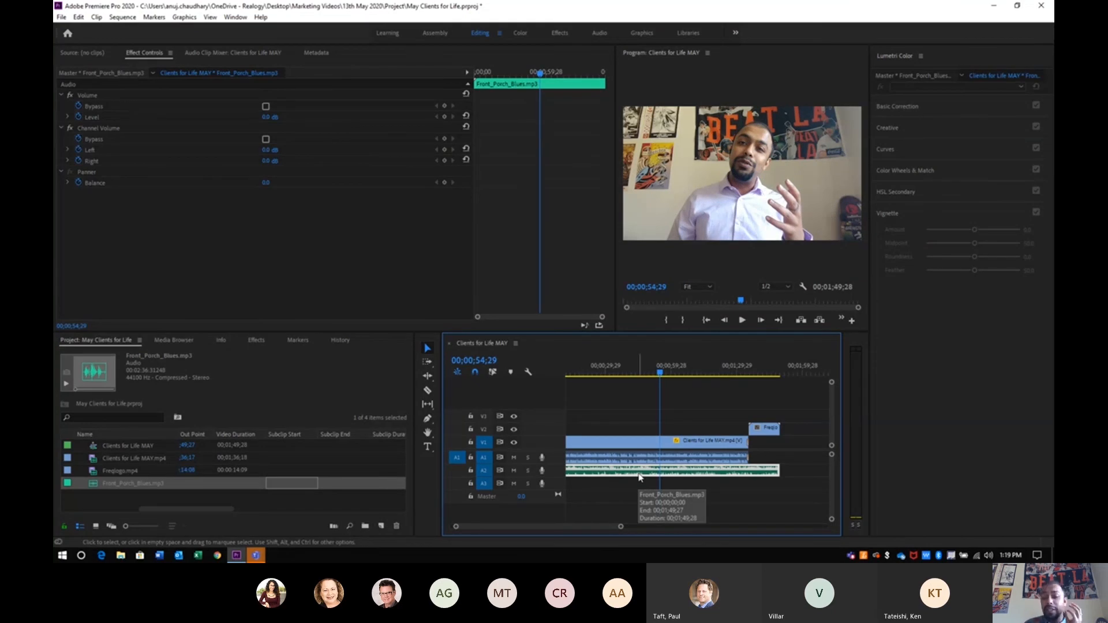
pyautogui.click(601, 445)
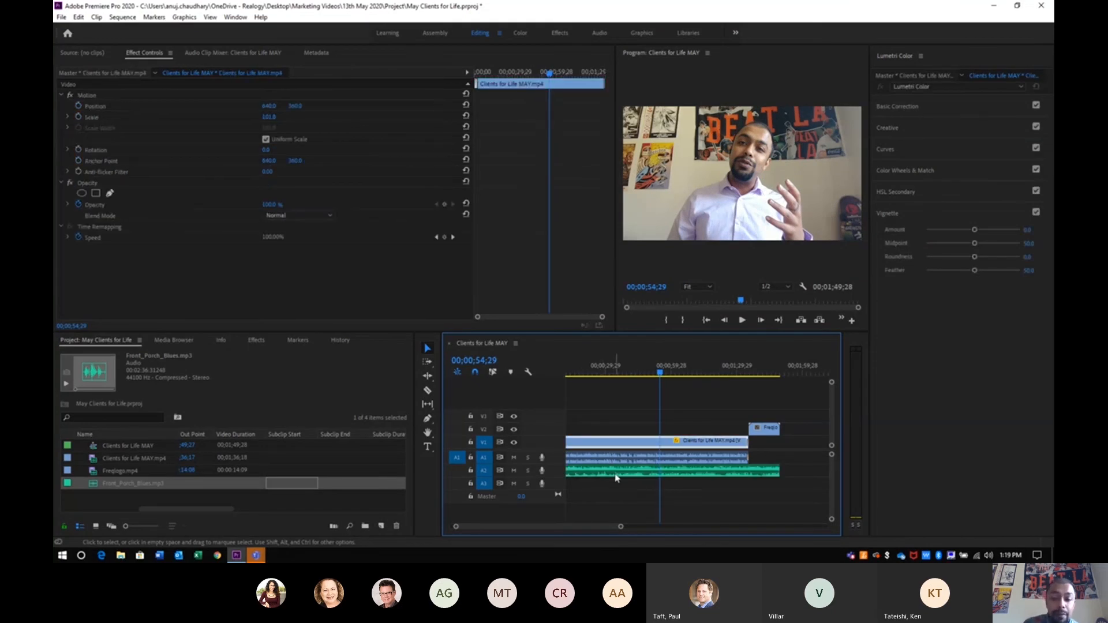
# Compare the audio settings of Front_Porch_Blues.mp3 on A2 with those of the speech clip on A1.
pyautogui.click(615, 477)
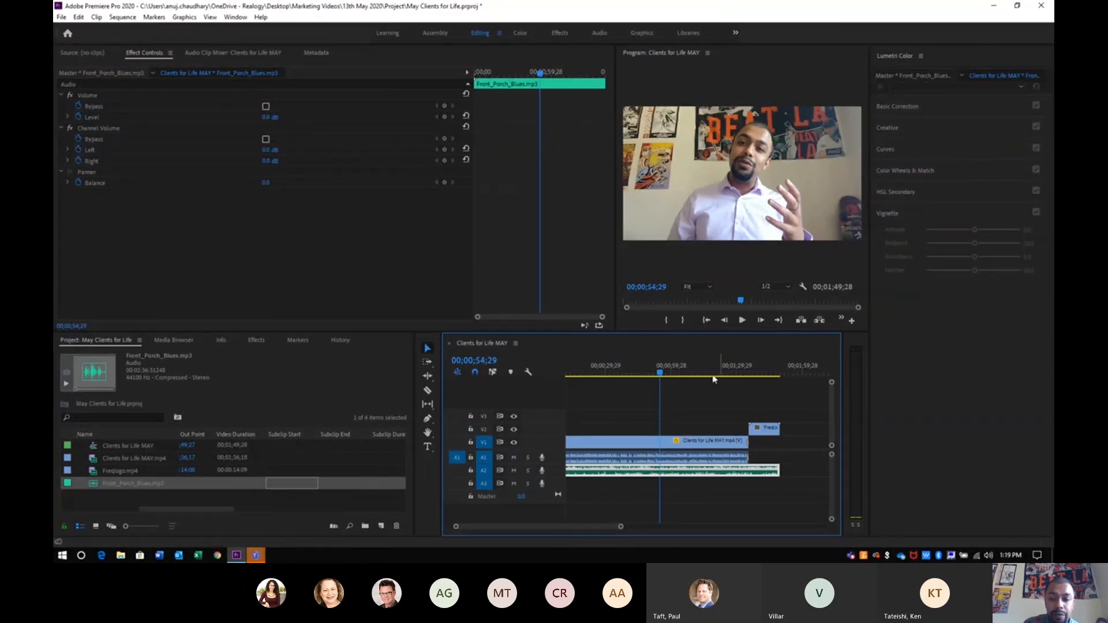
pyautogui.moveTo(660, 374); pyautogui.dragTo(800, 382)
pyautogui.click(632, 494)
pyautogui.click(627, 372)
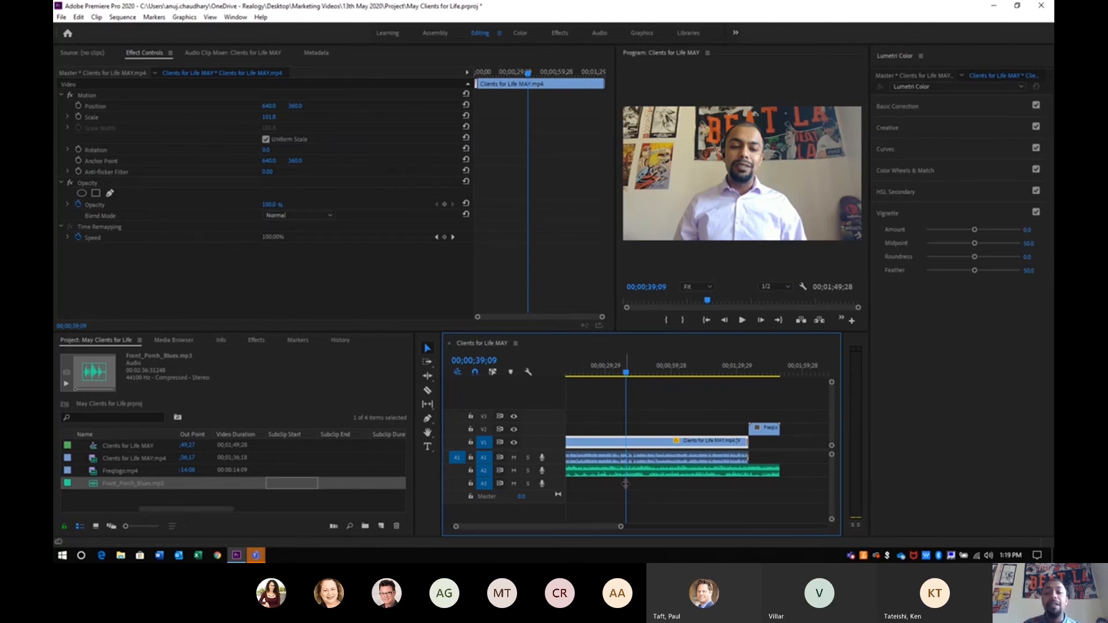
pyautogui.click(812, 367)
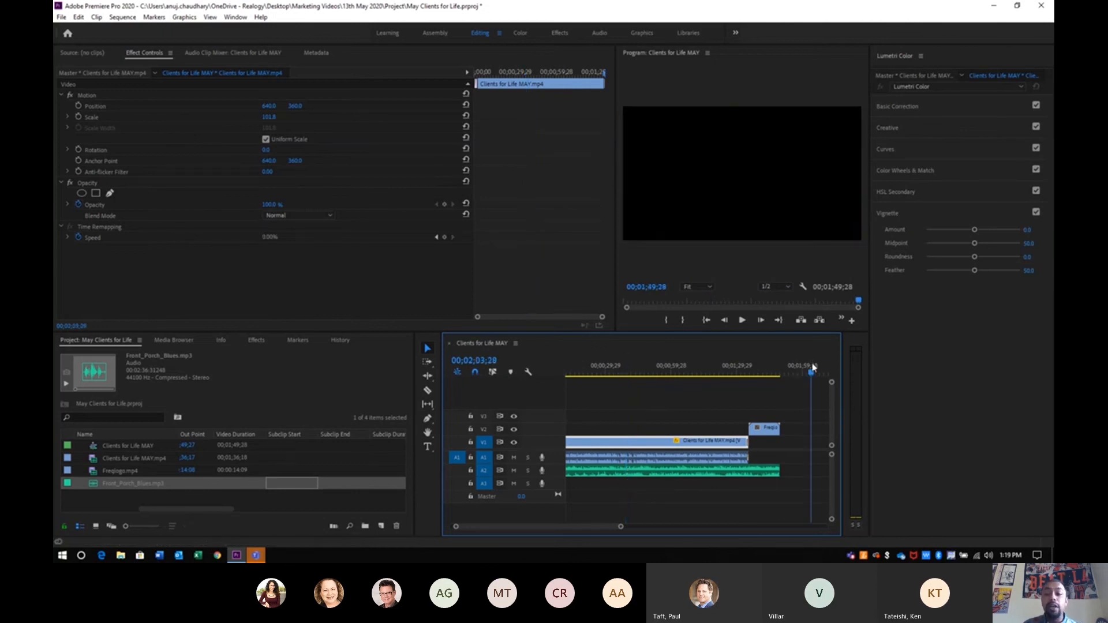
pyautogui.click(698, 473)
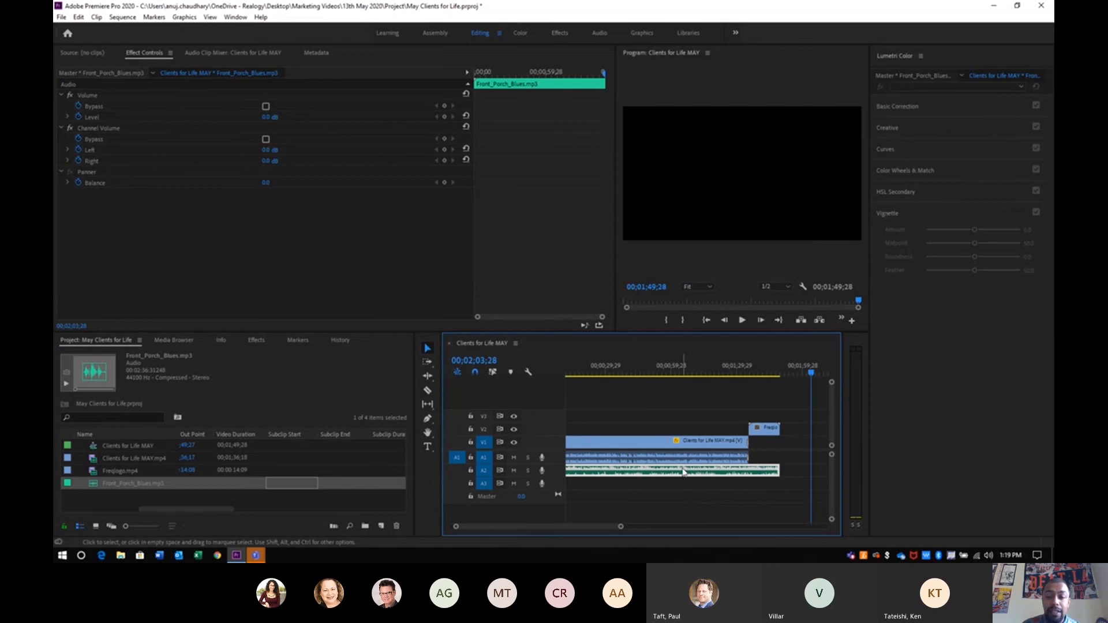
pyautogui.click(676, 459)
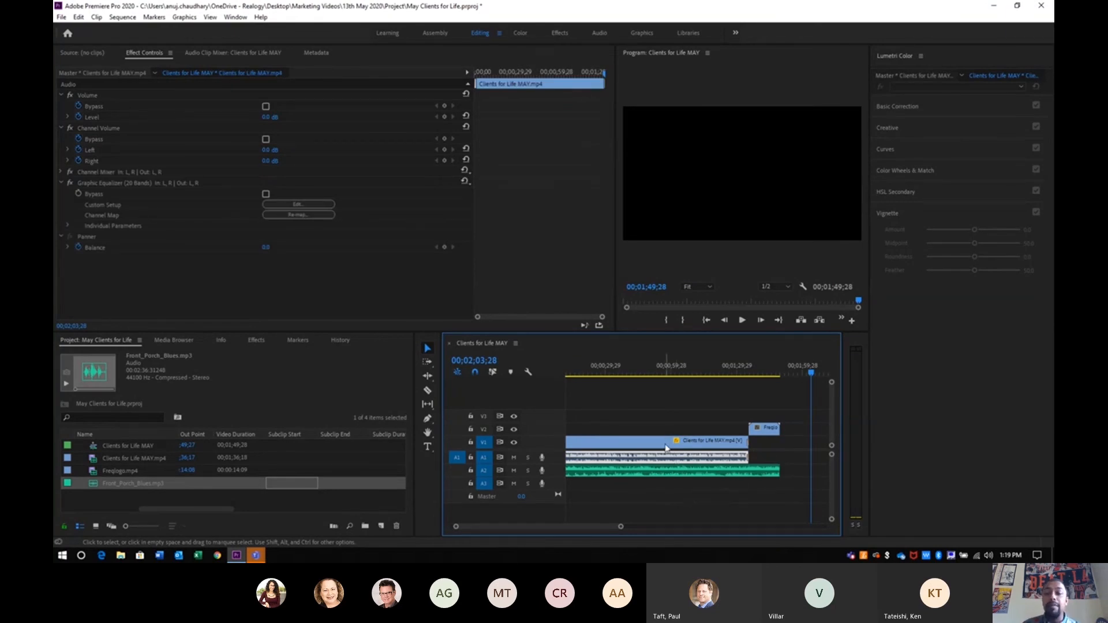
pyautogui.click(669, 476)
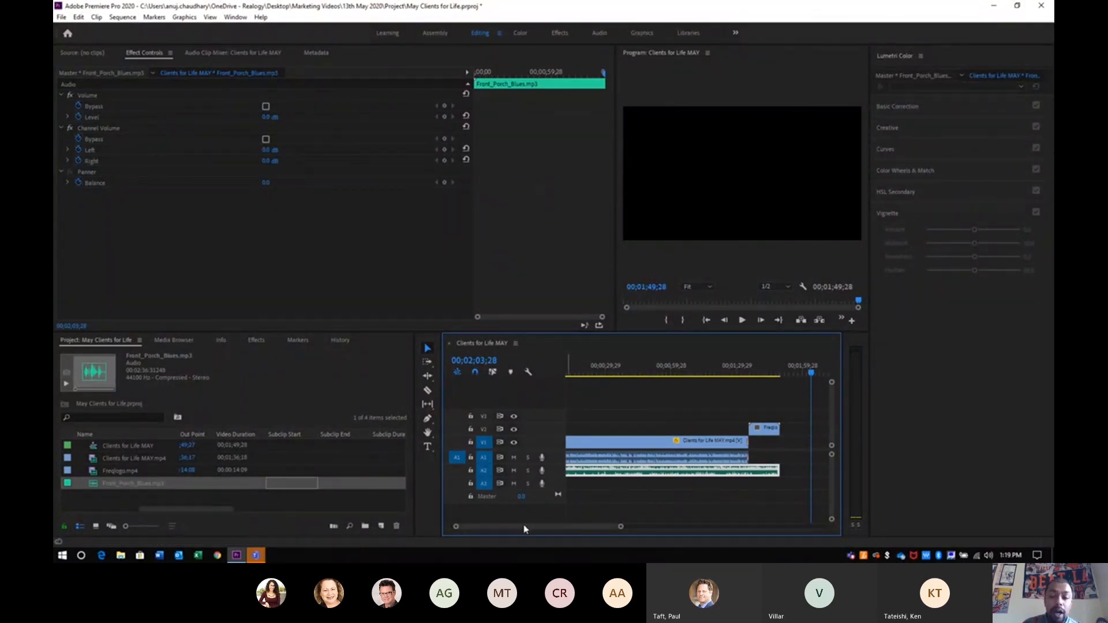
# Lower the volume level of Front_Porch_Blues.mp3 on A2 almost to its minimum.
pyautogui.moveTo(524, 524); pyautogui.dragTo(453, 525)
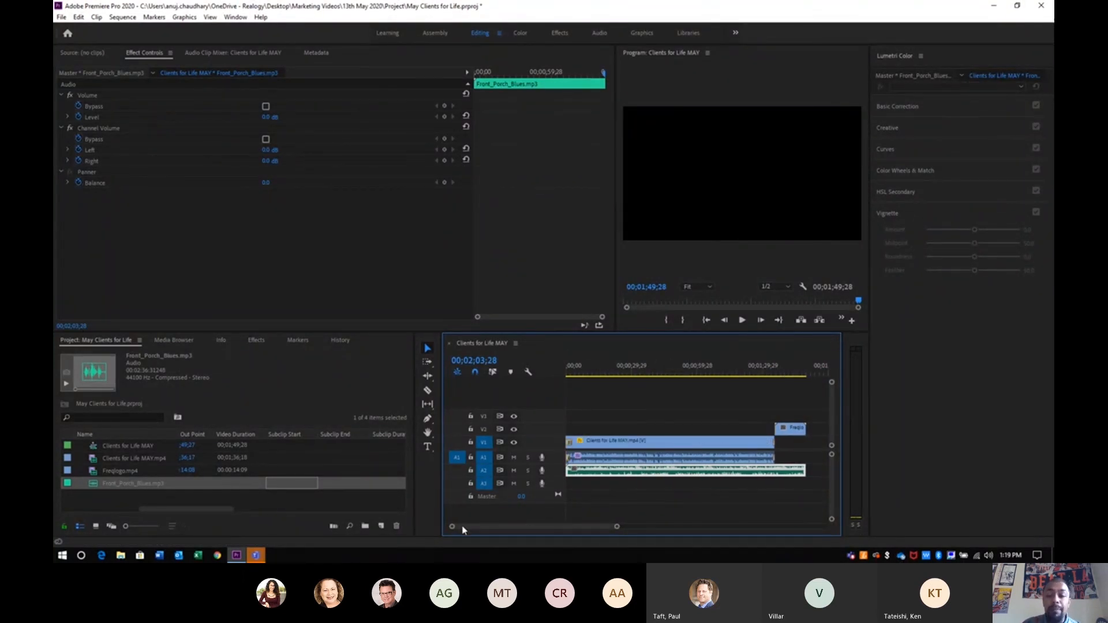
pyautogui.click(634, 480)
pyautogui.click(632, 471)
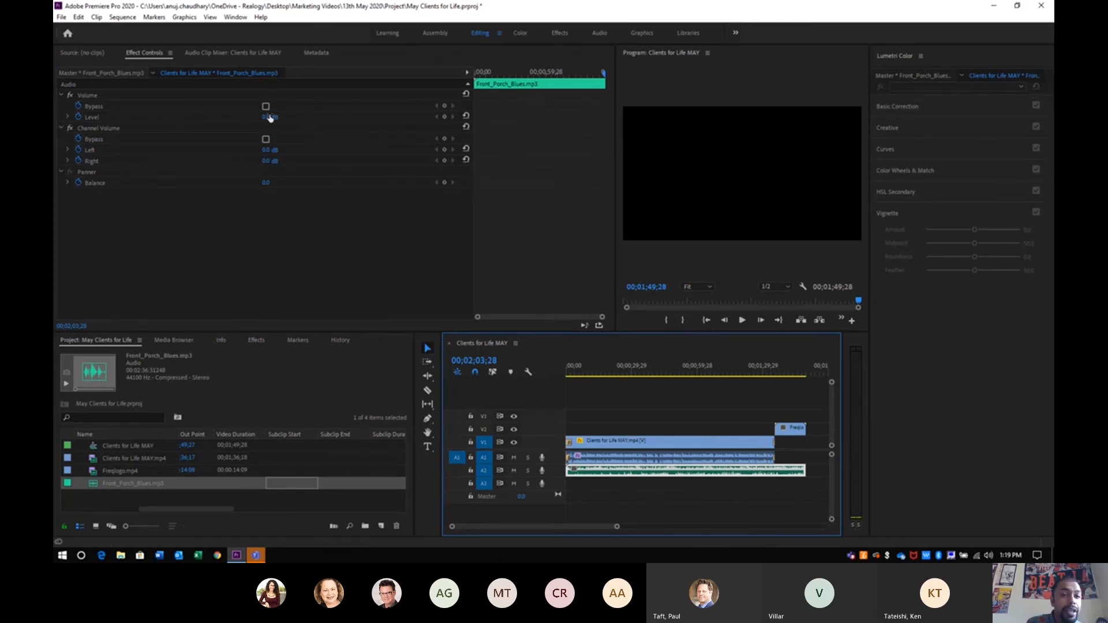
pyautogui.click(70, 118)
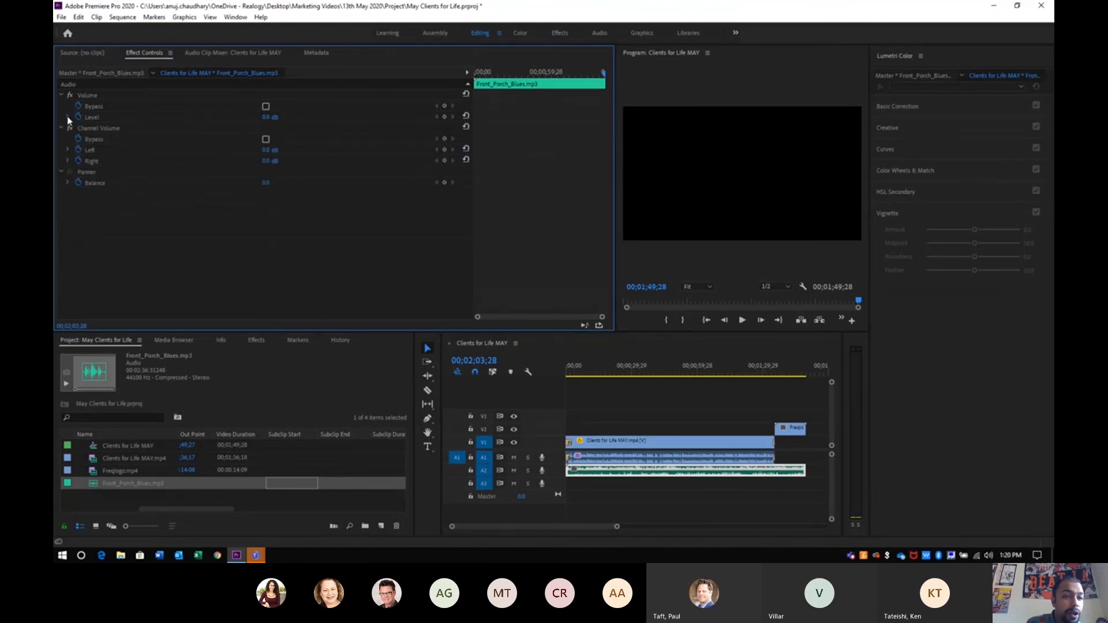
pyautogui.click(68, 117)
pyautogui.moveTo(287, 141); pyautogui.dragTo(94, 144)
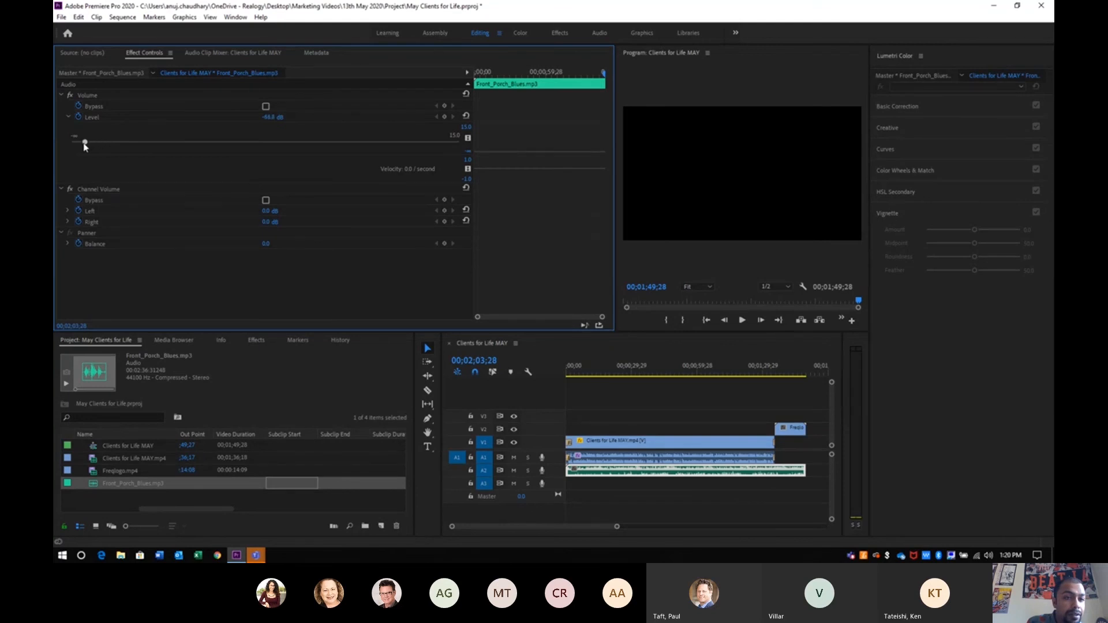
pyautogui.moveTo(83, 146); pyautogui.dragTo(76, 148)
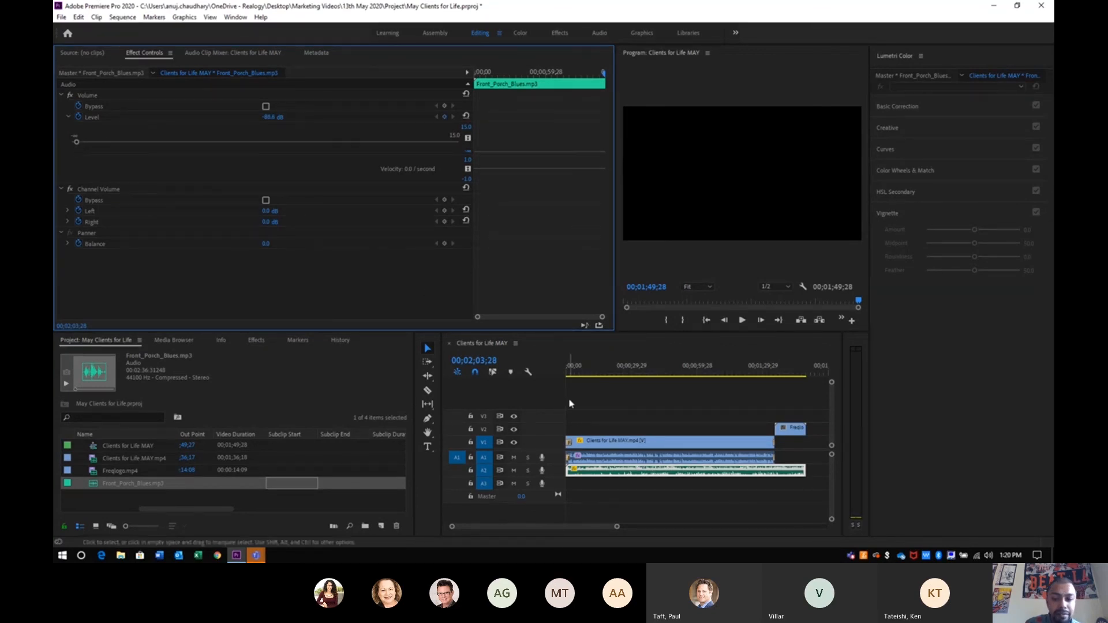
# Play back the sequence from about 11 seconds to 00;00;14;13 to check the music volume under the speech.
pyautogui.click(590, 371)
pyautogui.click(743, 321)
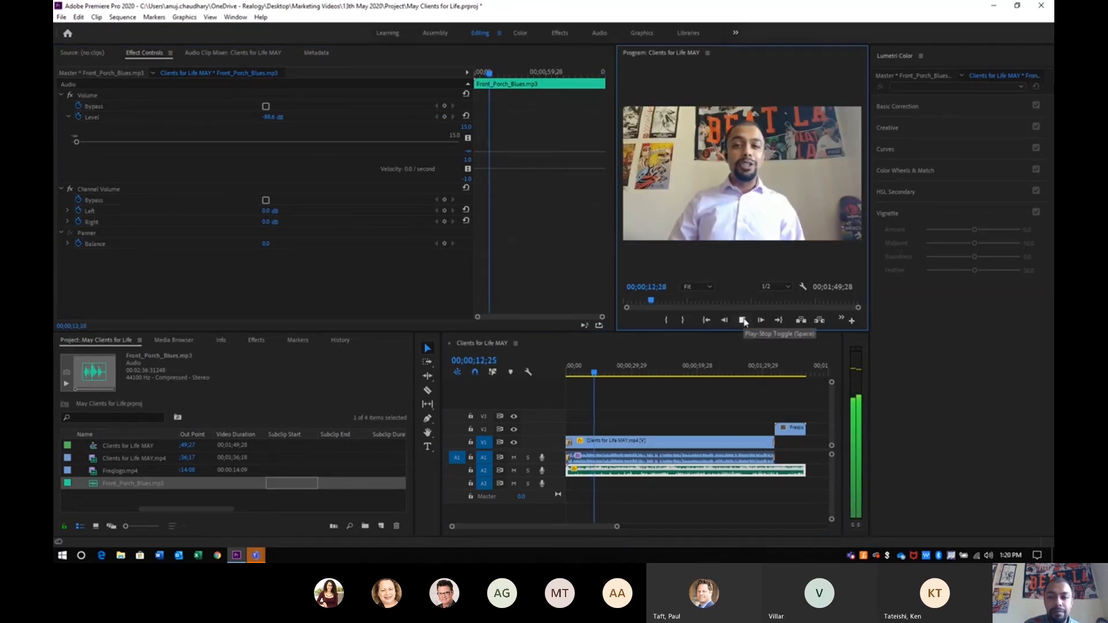
pyautogui.click(742, 320)
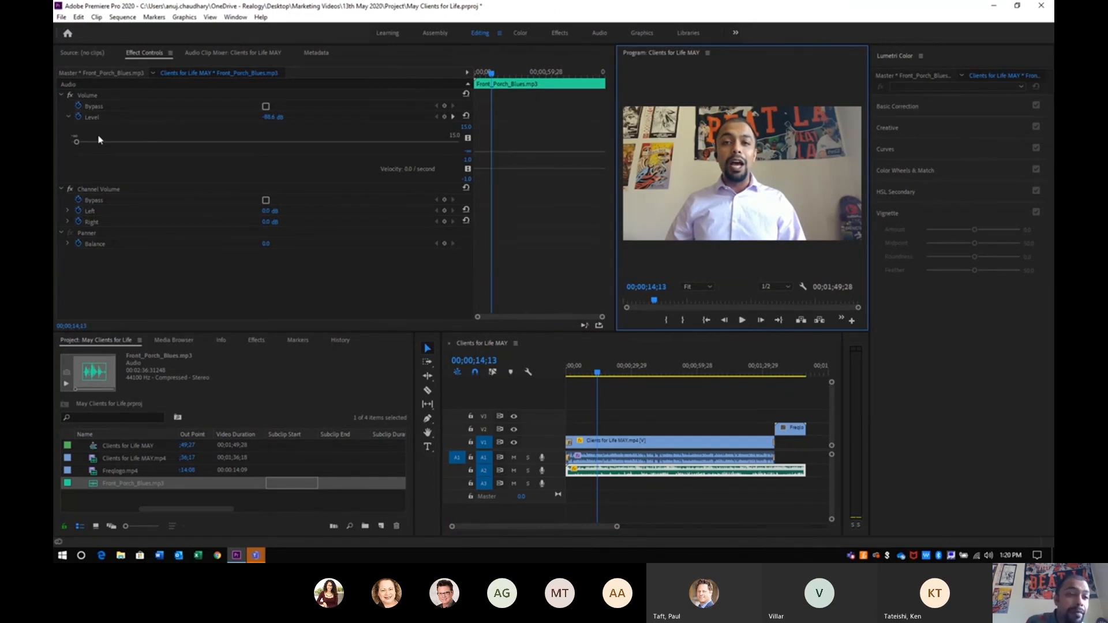
# Raise the music's volume level to about -28 dB at 00;00;14;13 and play back a few seconds.
pyautogui.click(78, 144)
pyautogui.moveTo(78, 143); pyautogui.dragTo(130, 143)
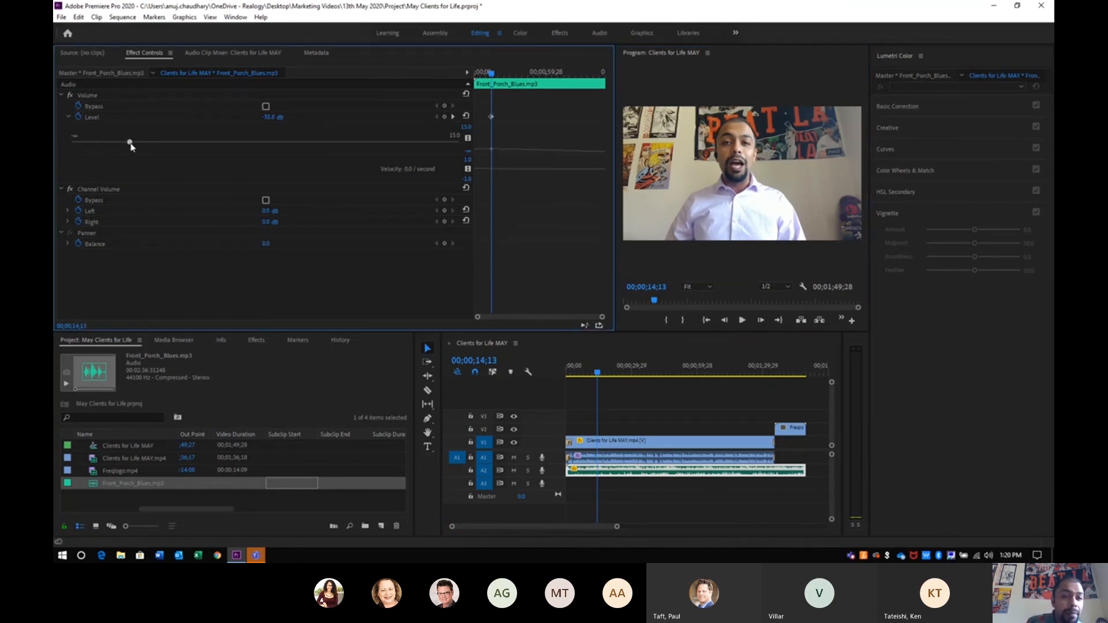
pyautogui.click(742, 321)
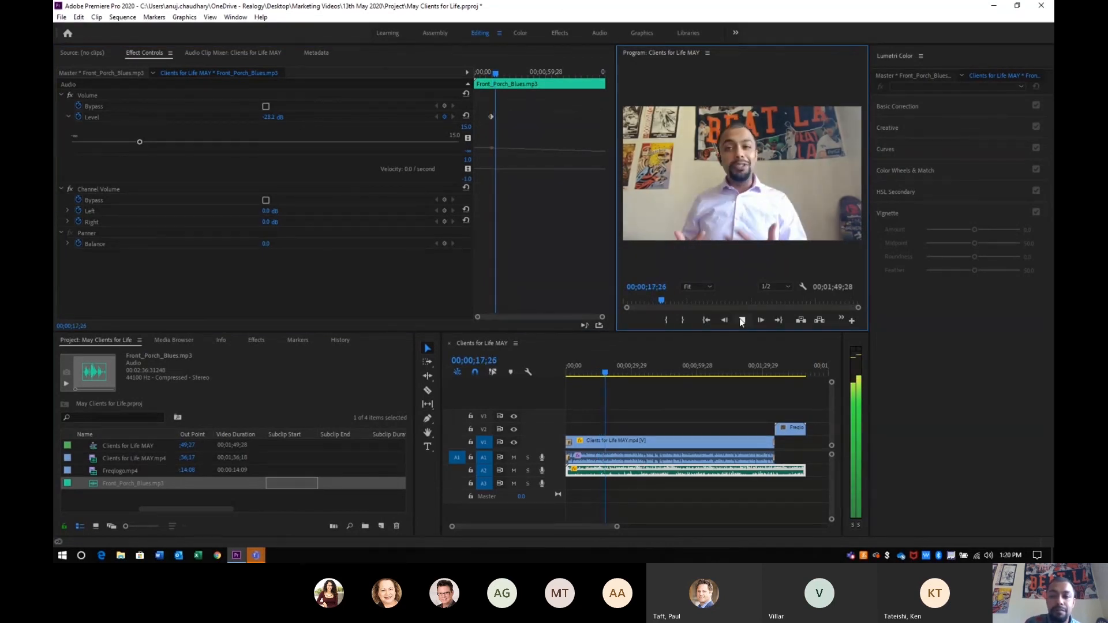
pyautogui.click(742, 321)
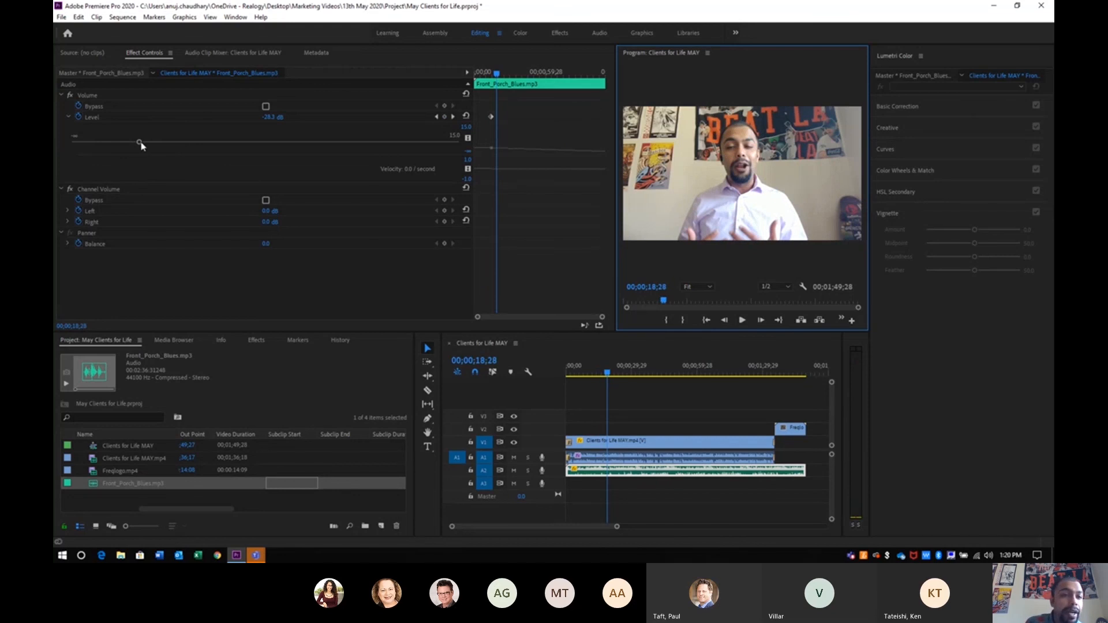
# Raise the music's level to about -9 dB at 00;00;18;28, play it back, and lower it to about -11 dB at 00;00;24;10.
pyautogui.moveTo(141, 146); pyautogui.dragTo(222, 152)
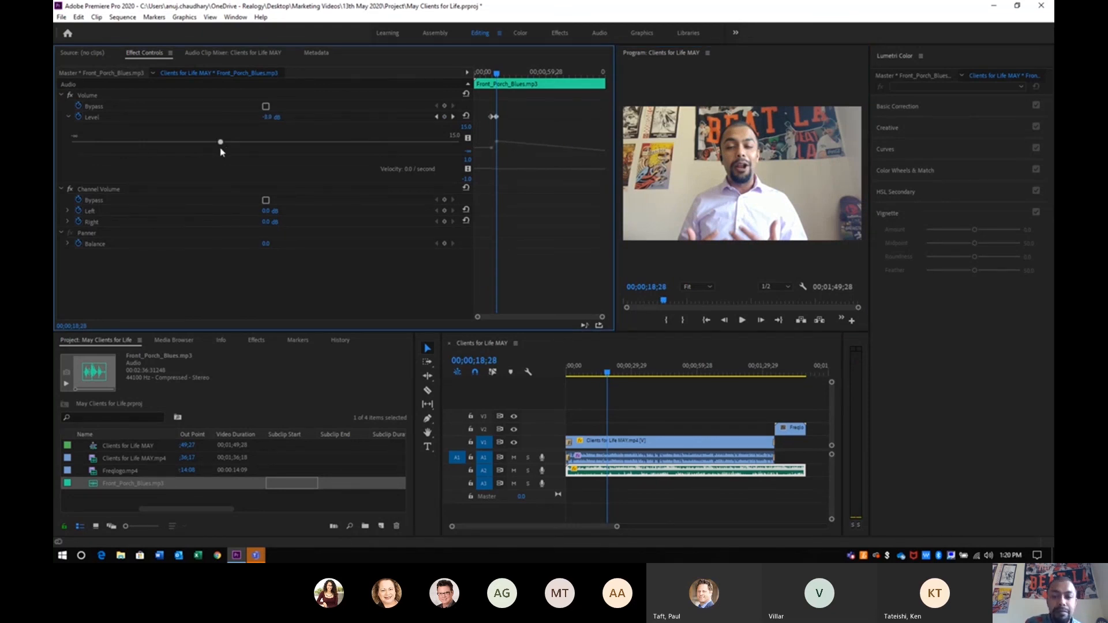
pyautogui.click(742, 320)
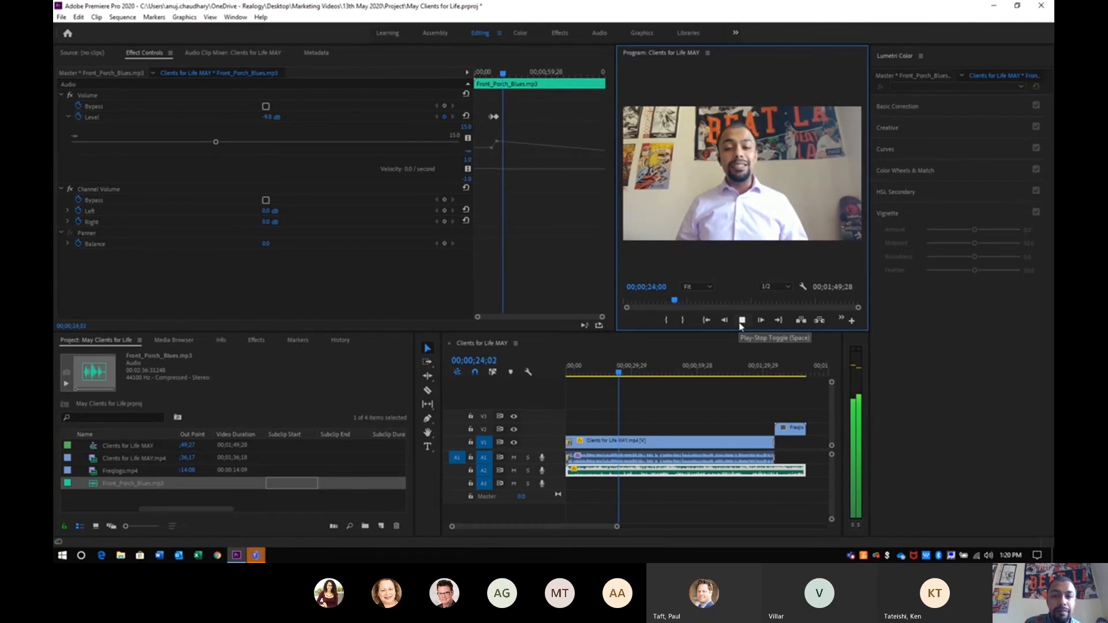
pyautogui.click(741, 320)
pyautogui.moveTo(215, 142); pyautogui.dragTo(208, 143)
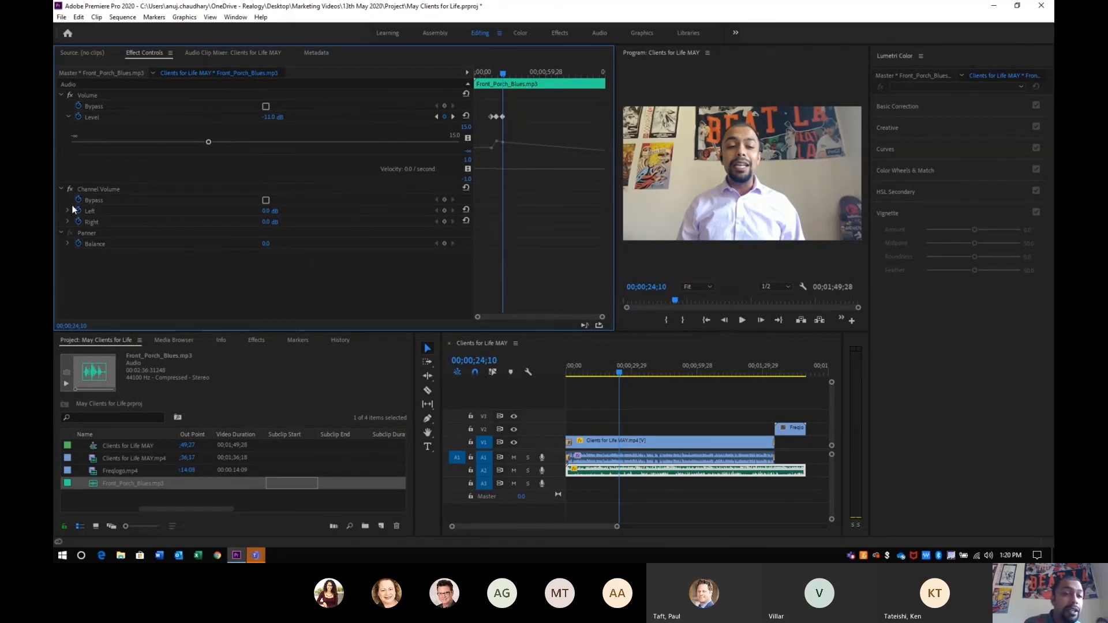
# Set the Panner balance of Front_Porch_Blues.mp3 to -100 at 00;00;24;10 and play back to 00;00;31;17.
pyautogui.click(67, 244)
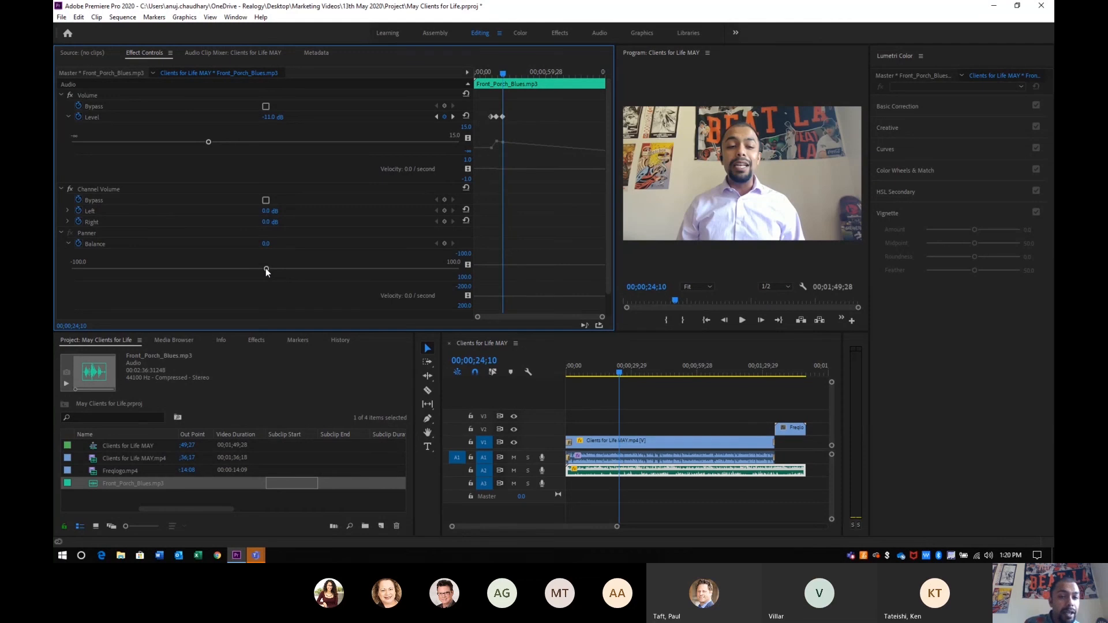
pyautogui.moveTo(266, 269); pyautogui.dragTo(57, 278)
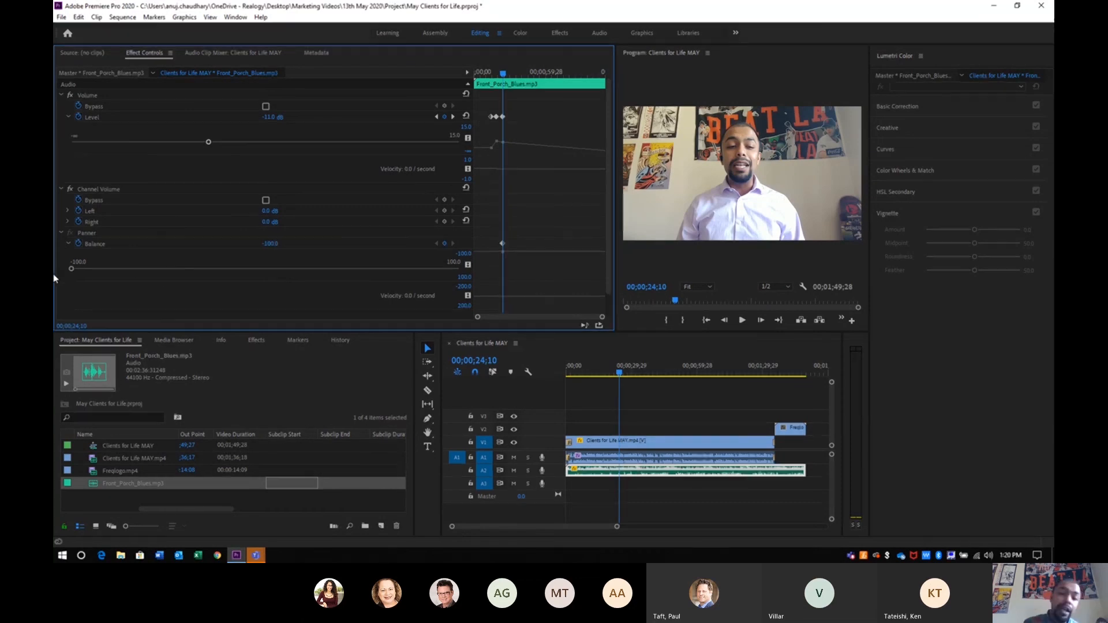
pyautogui.click(742, 320)
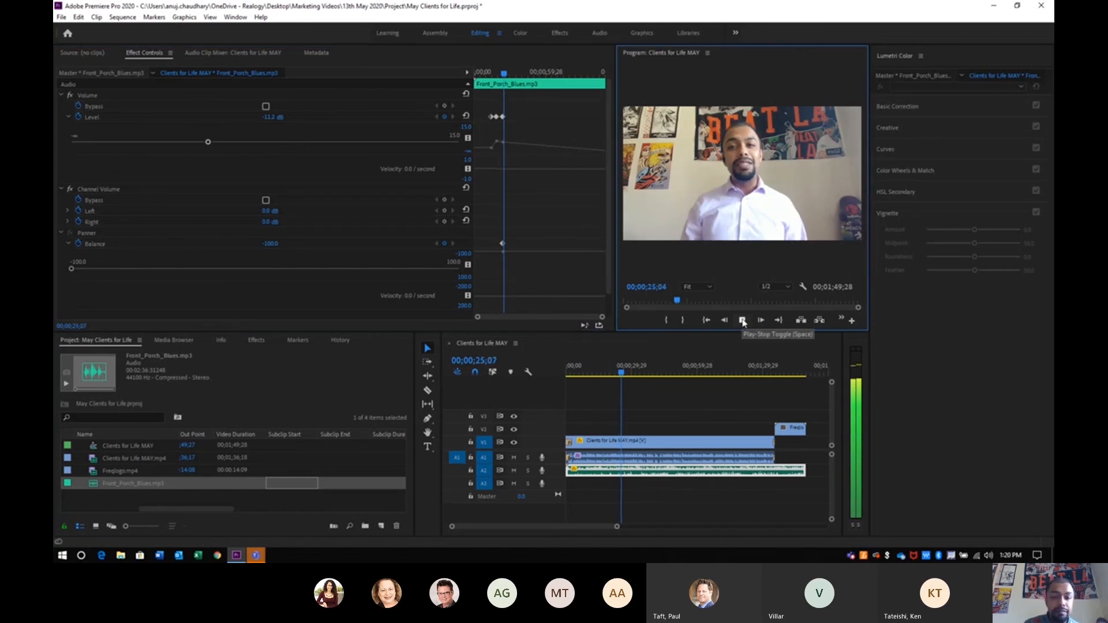
pyautogui.click(687, 495)
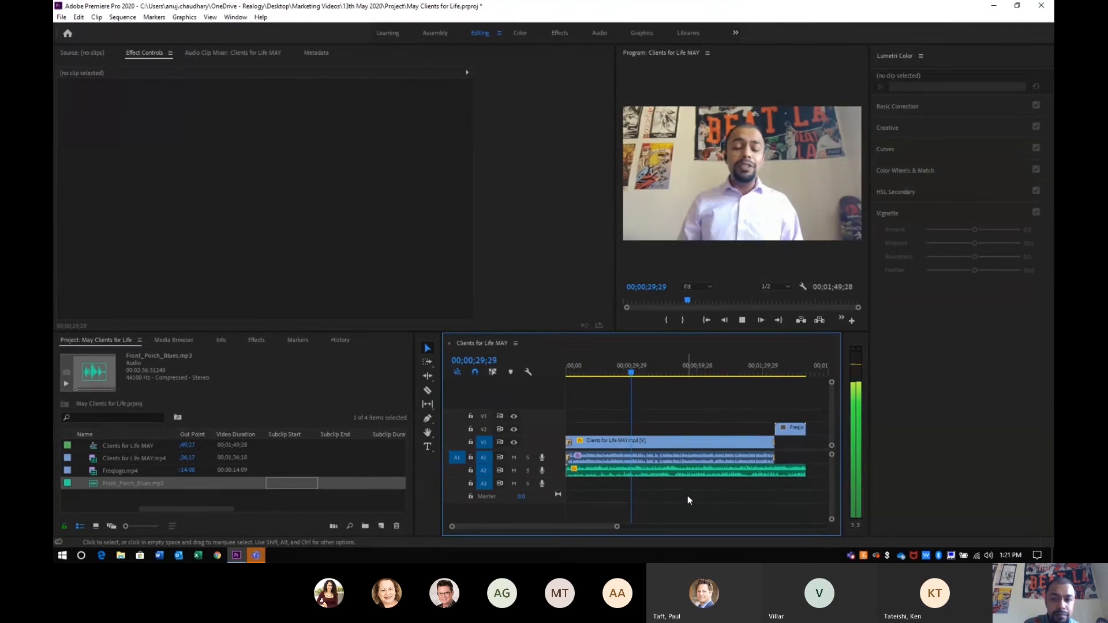
pyautogui.click(742, 323)
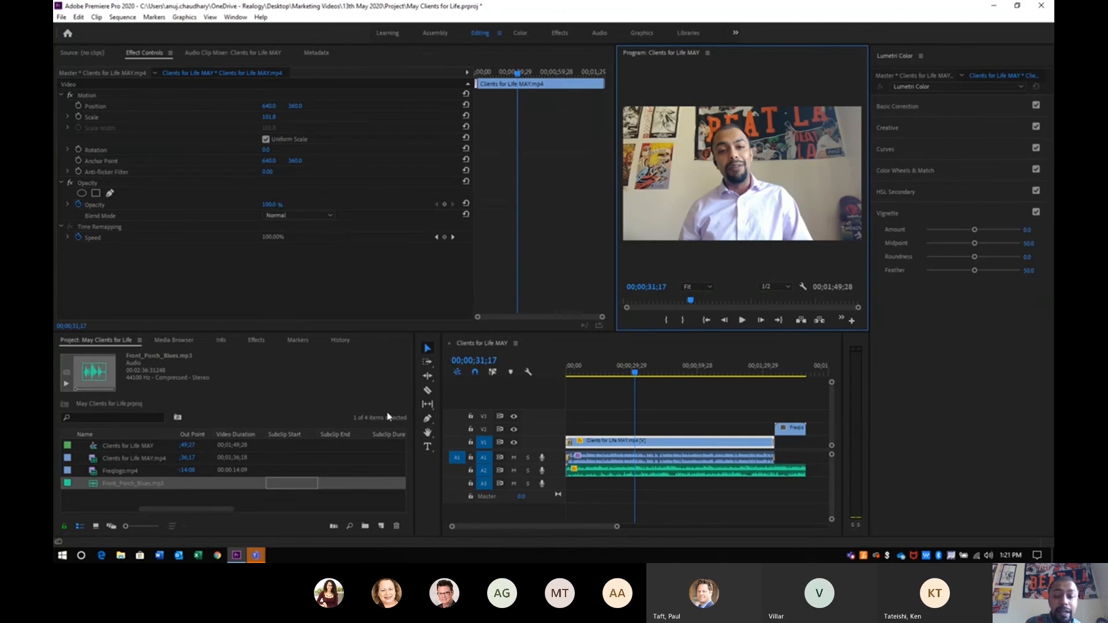
# Apply the Exponential Fade audio transition to the end of Front_Porch_Blues.mp3 on A2.
pyautogui.click(784, 446)
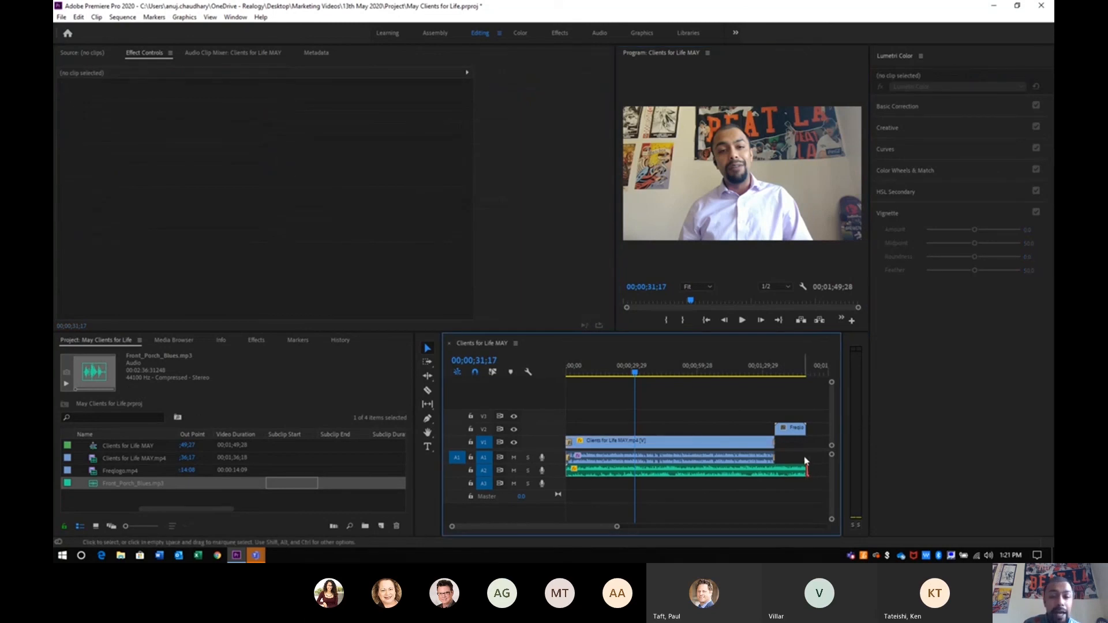
pyautogui.click(265, 340)
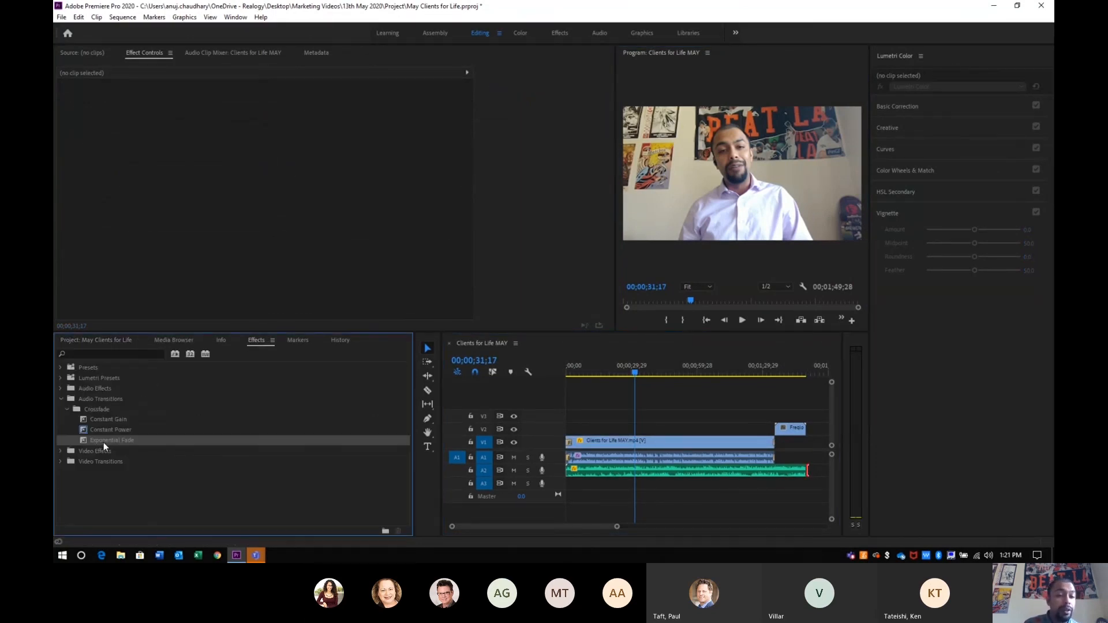
pyautogui.moveTo(103, 442)
pyautogui.mouseDown()
pyautogui.moveTo(465, 433)
pyautogui.moveTo(767, 481)
pyautogui.moveTo(808, 472)
pyautogui.mouseUp()
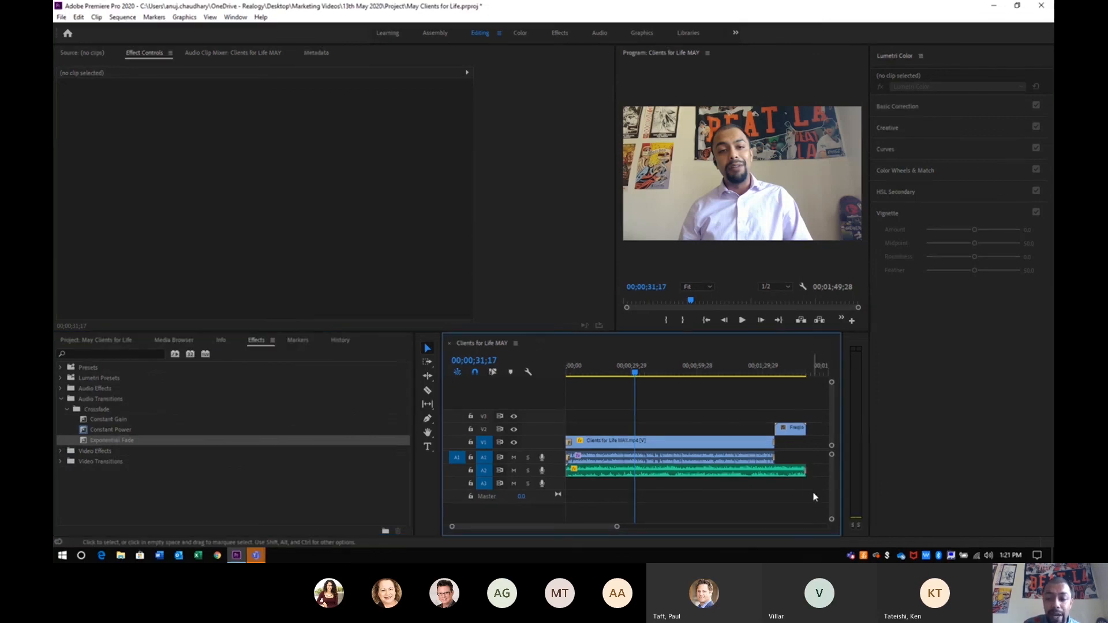
# Play back the end of the sequence from 00;01;45;07 to check the music fade under the logo clip.
pyautogui.click(790, 374)
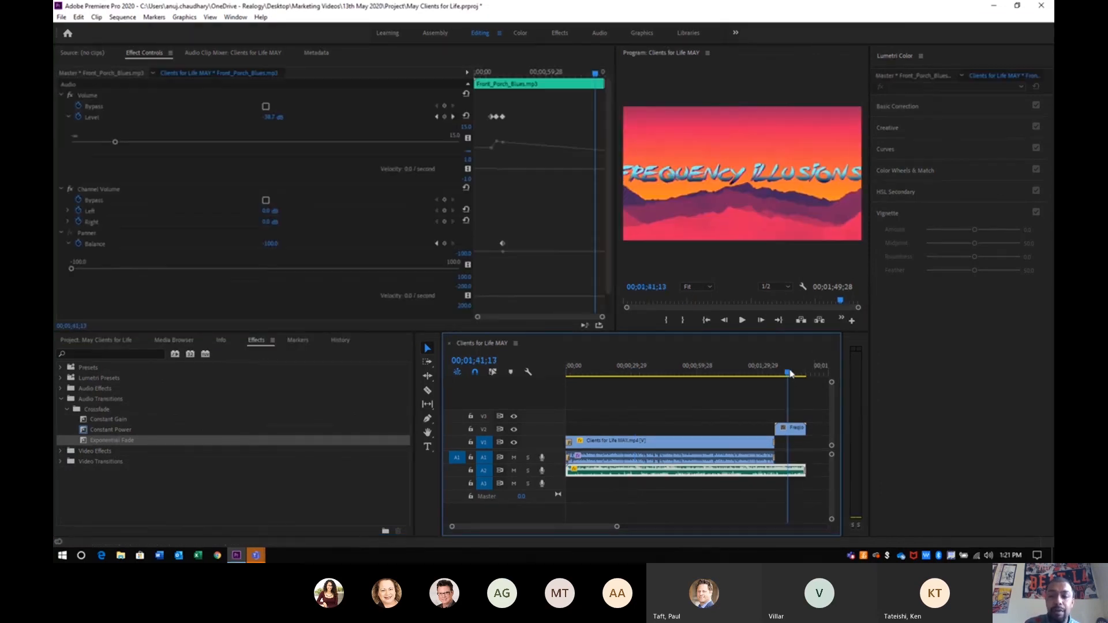
pyautogui.click(799, 369)
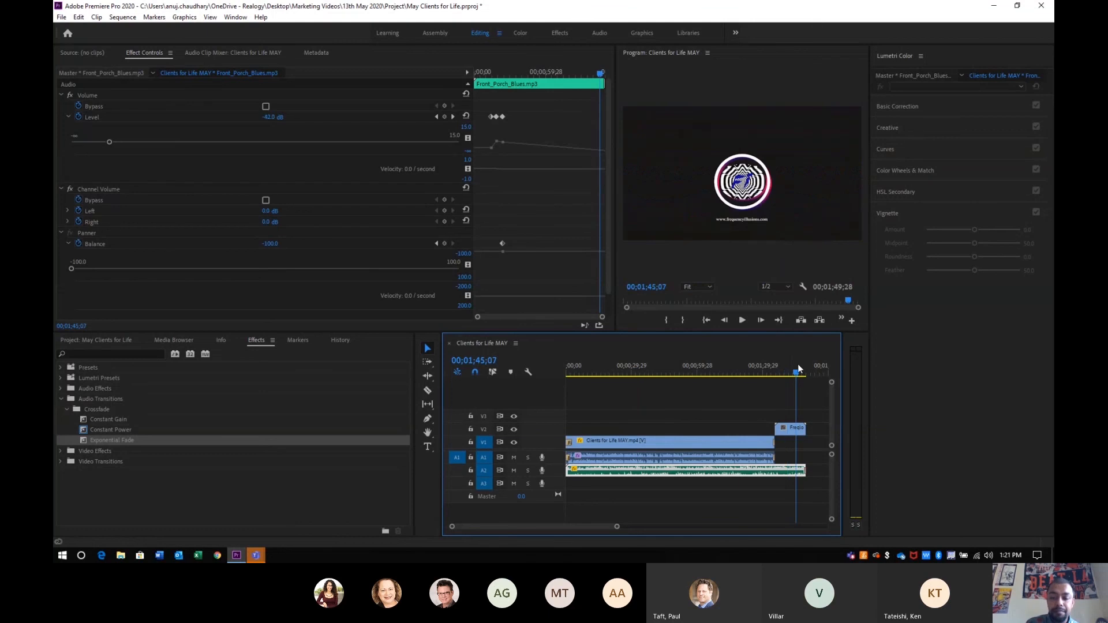
pyautogui.press('space')
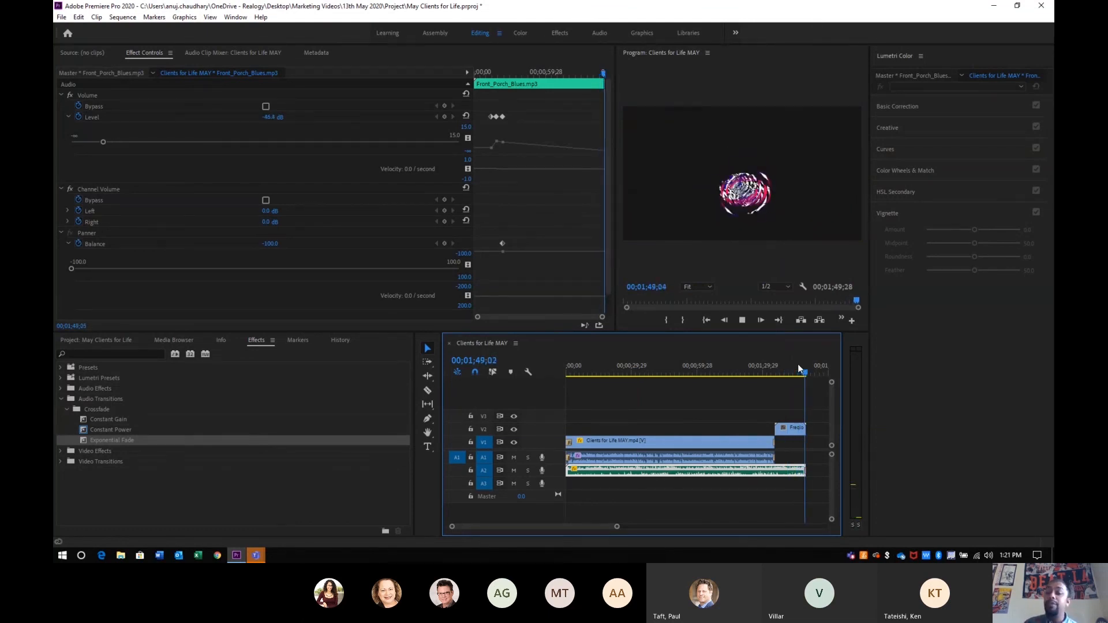
pyautogui.press('space')
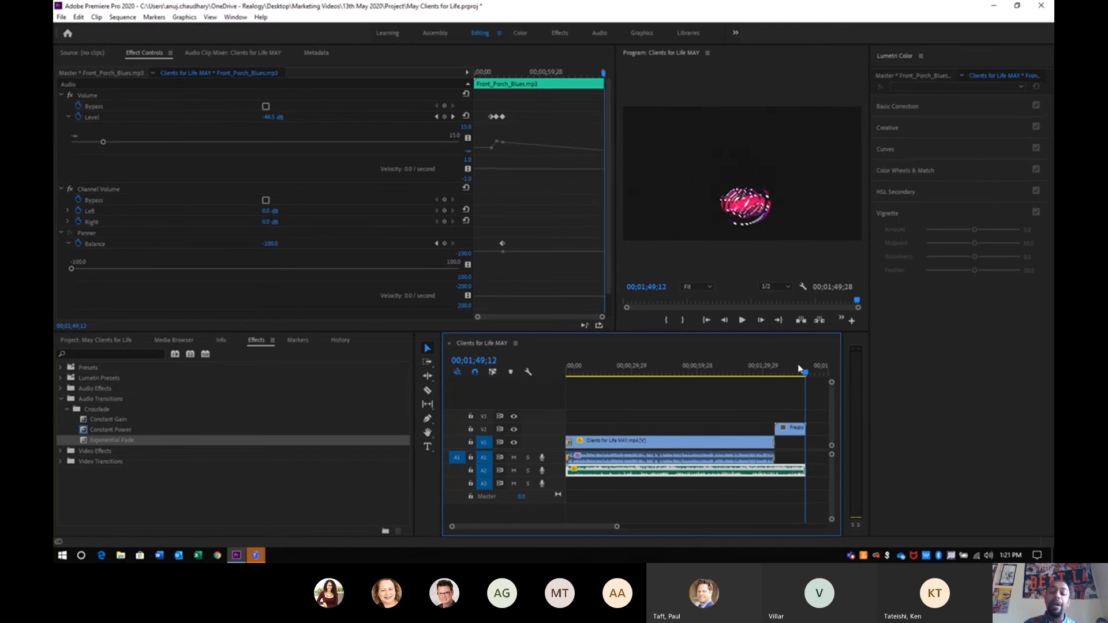
# Split Front_Porch_Blues.mp3 on A2 at the cut where the Freqlogo.mp4 clip on V2 begins.
pyautogui.click(790, 456)
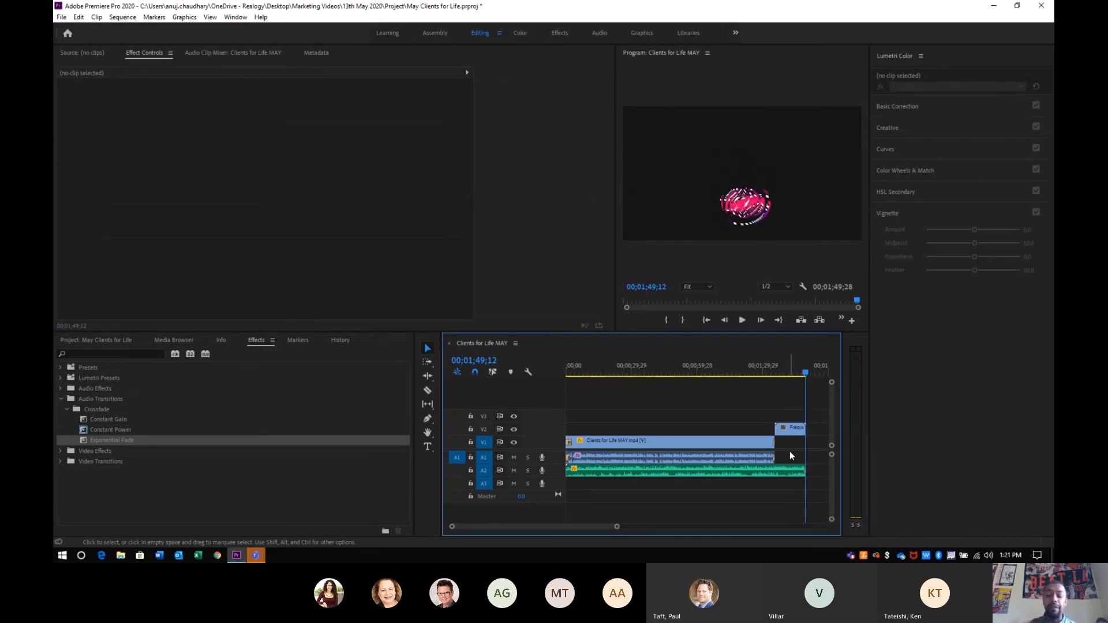
pyautogui.moveTo(789, 452)
pyautogui.mouseDown()
pyautogui.moveTo(775, 476)
pyautogui.moveTo(788, 451)
pyautogui.mouseUp()
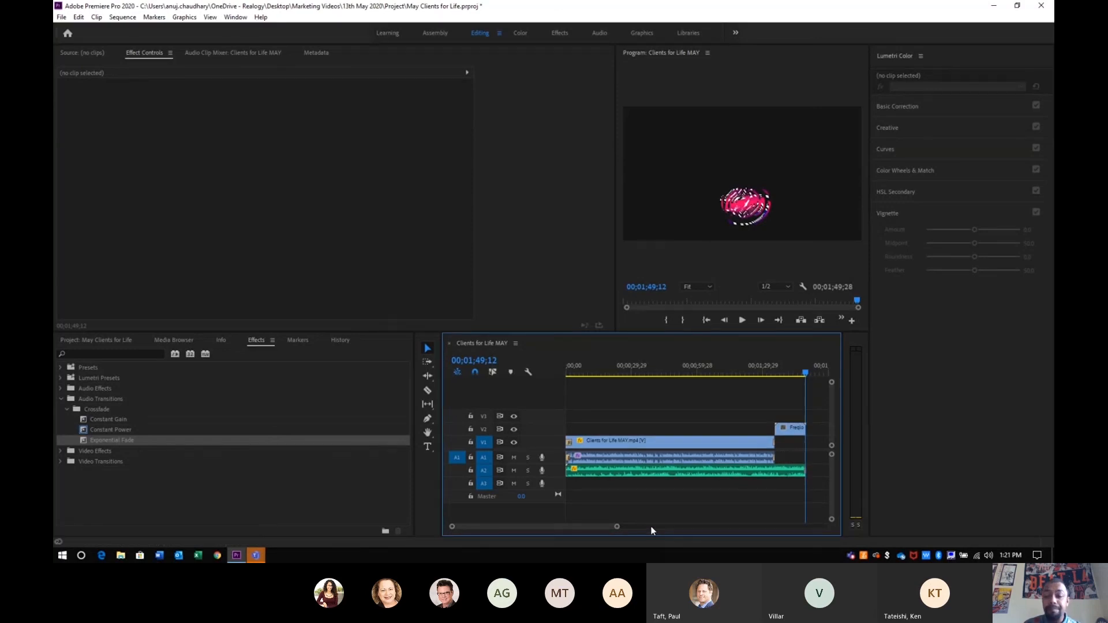
pyautogui.click(783, 374)
pyautogui.click(789, 428)
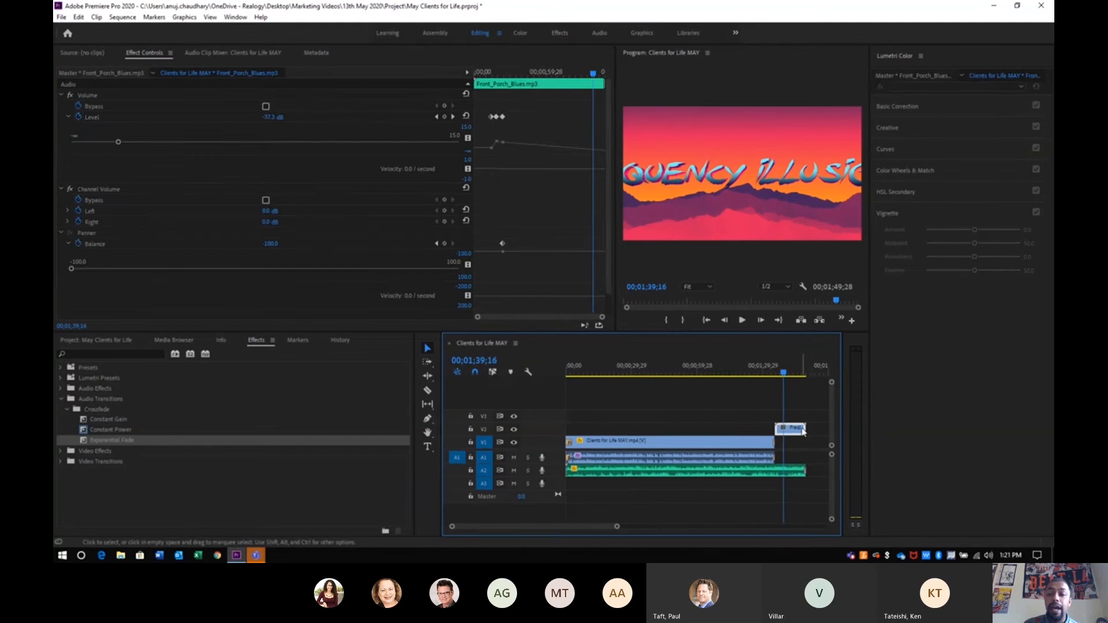
pyautogui.click(427, 392)
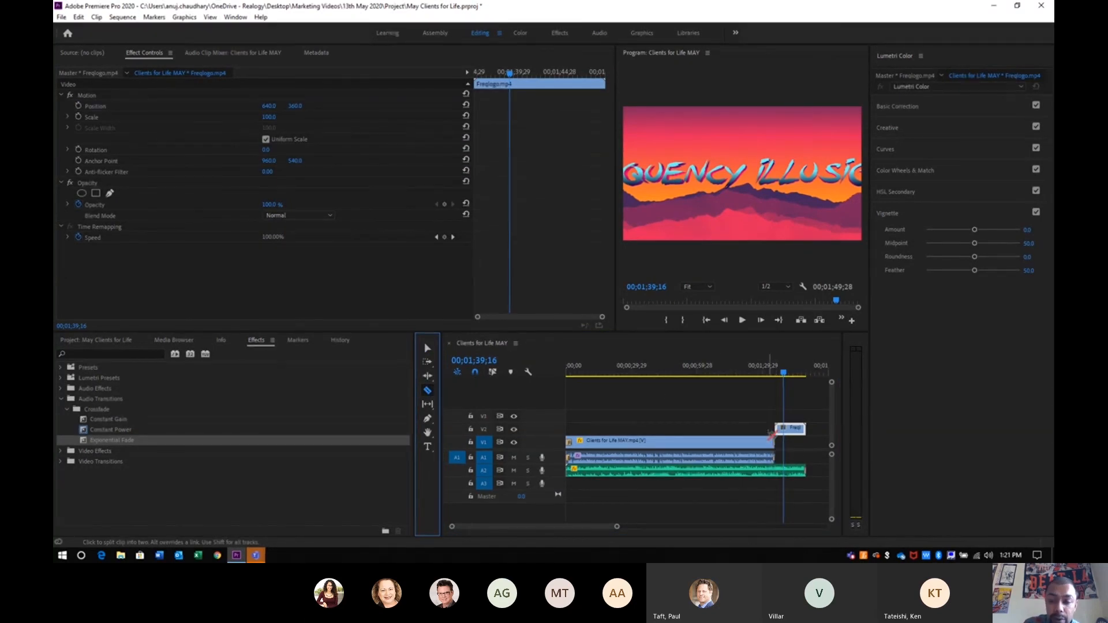
pyautogui.click(779, 473)
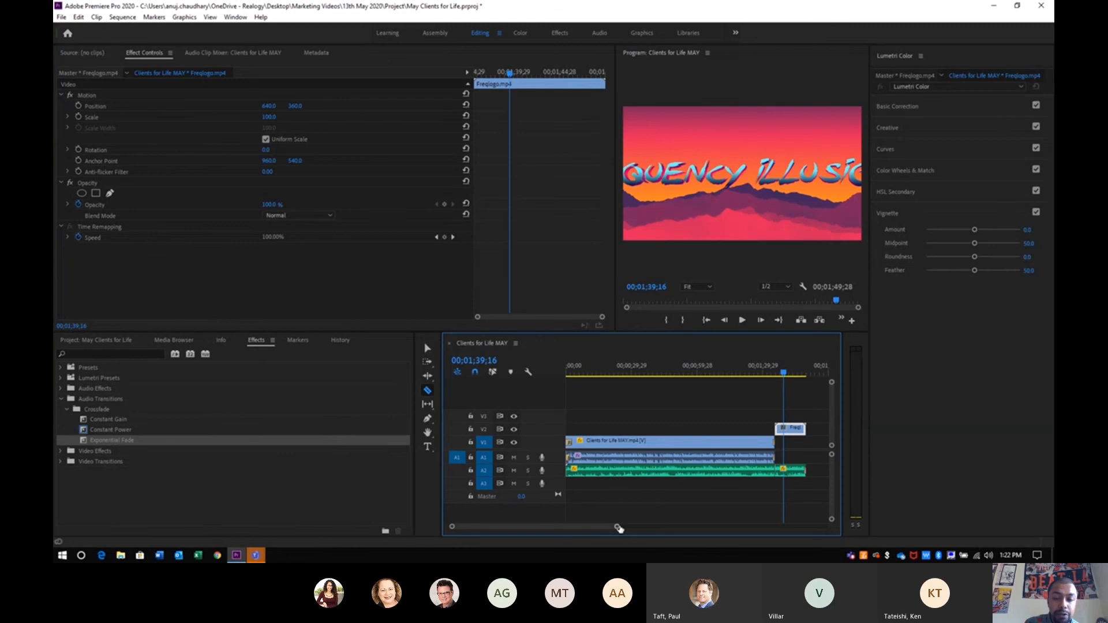
pyautogui.moveTo(616, 529); pyautogui.dragTo(517, 527)
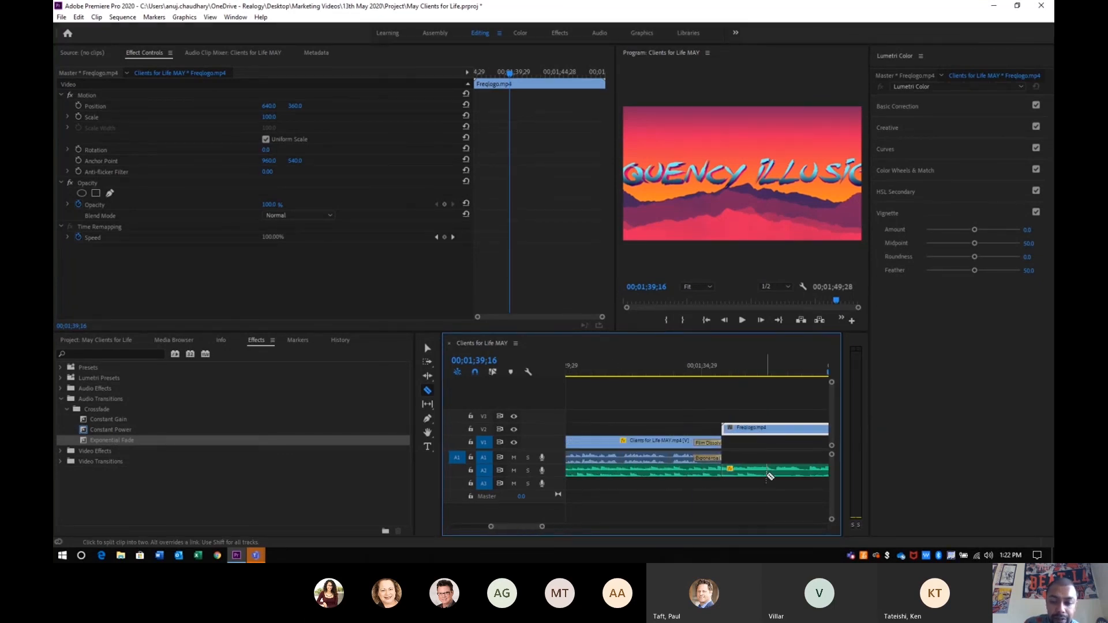
pyautogui.click(725, 470)
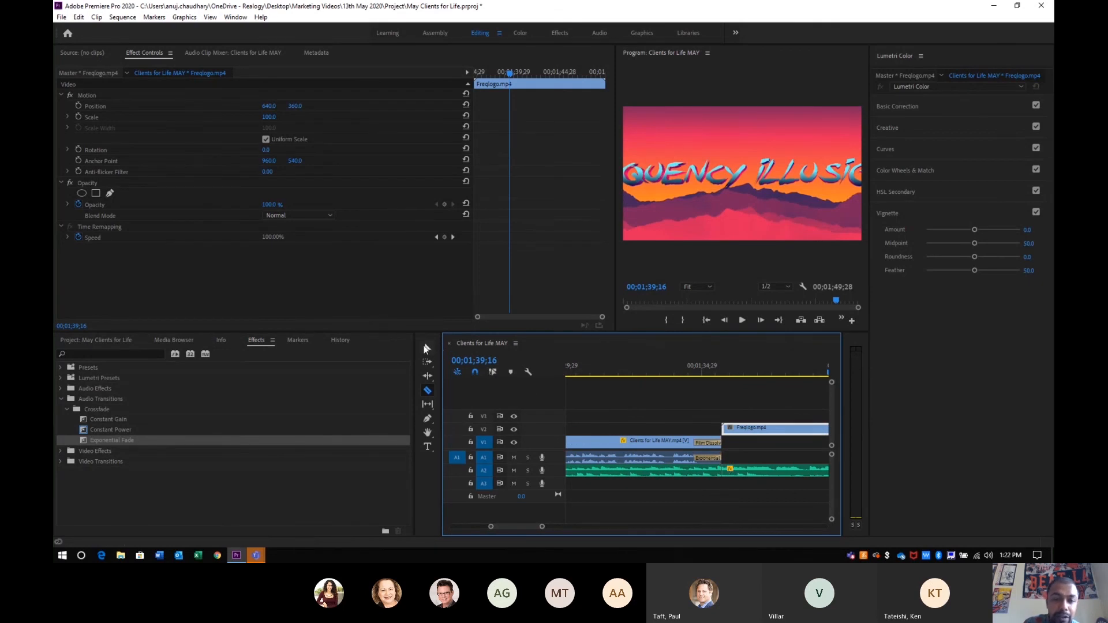
pyautogui.click(425, 348)
# Raise the level of the music segment under the logo to about 1.7 dB at 00;01;39;16 and play back the segment's beginning.
pyautogui.click(703, 471)
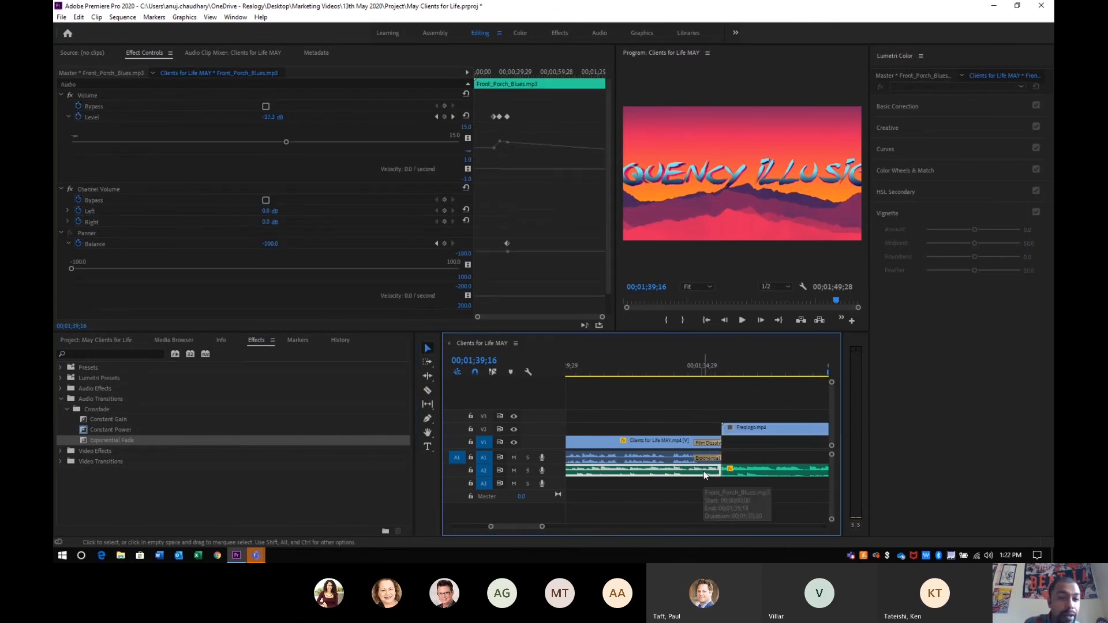
pyautogui.click(755, 472)
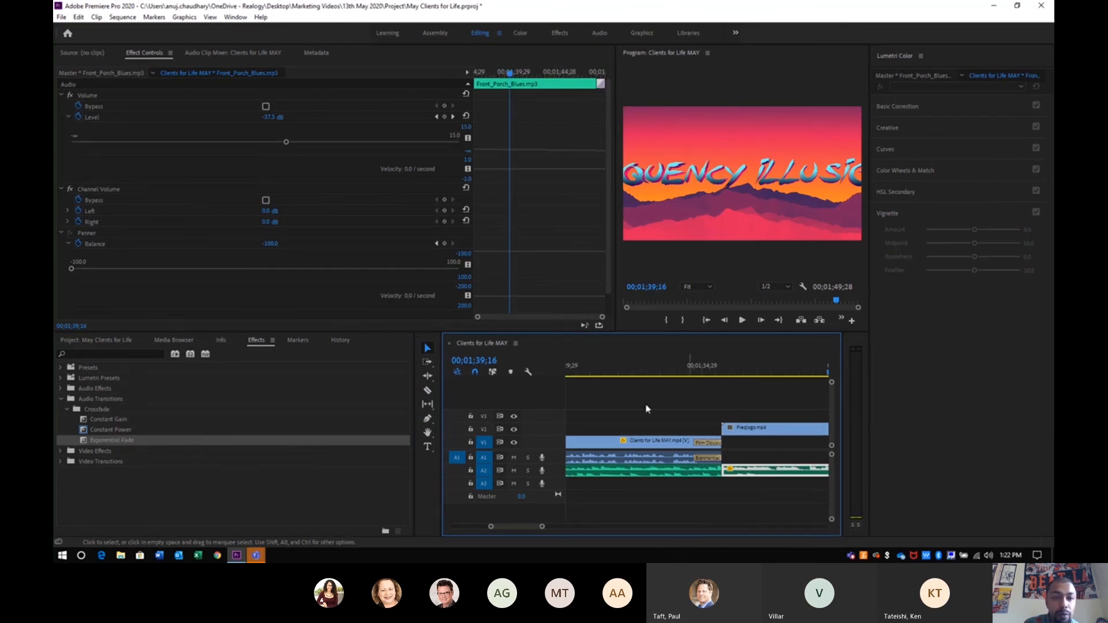
pyautogui.click(287, 143)
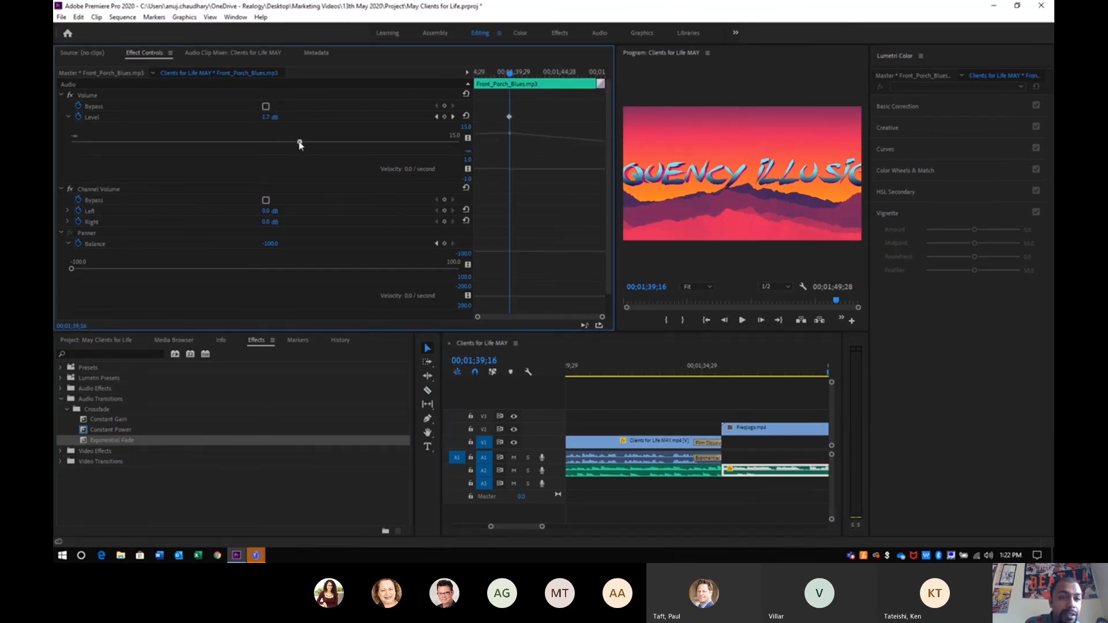
pyautogui.click(728, 373)
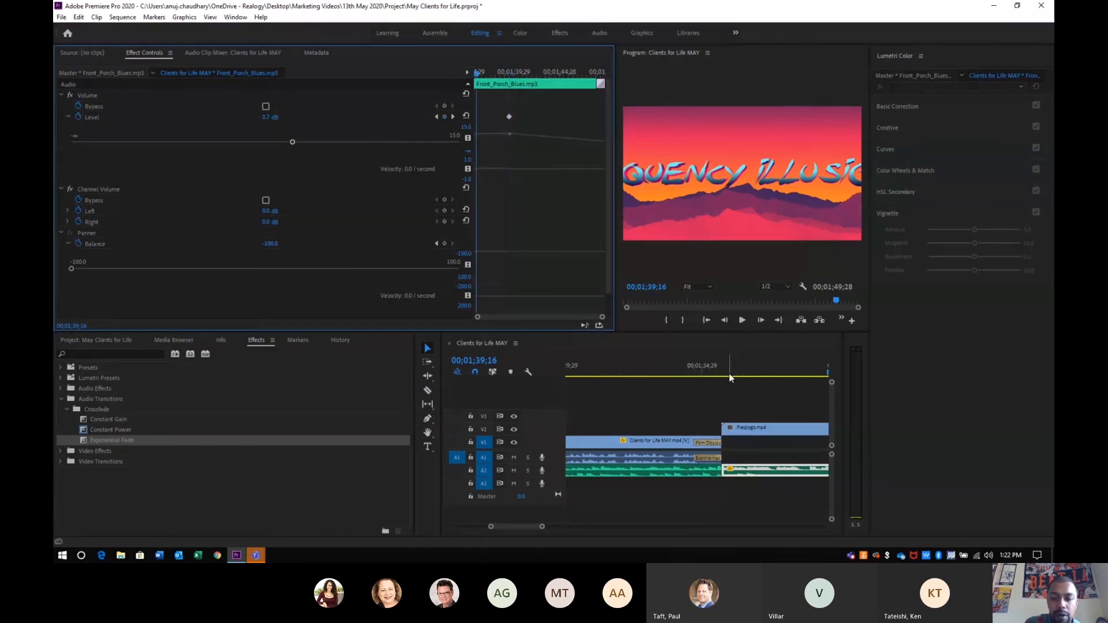
pyautogui.press('space')
pyautogui.press('space')
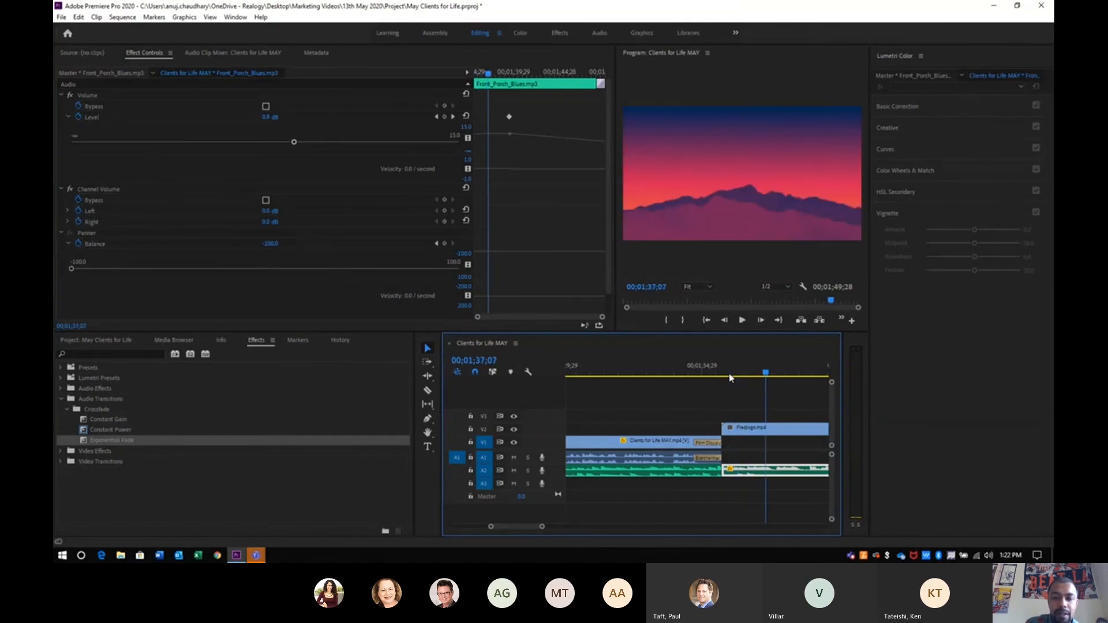
# Apply Exponential Fade across the music cut on A2 at the logo's start and play back from 00;01;33;17.
pyautogui.moveTo(119, 436); pyautogui.dragTo(726, 475)
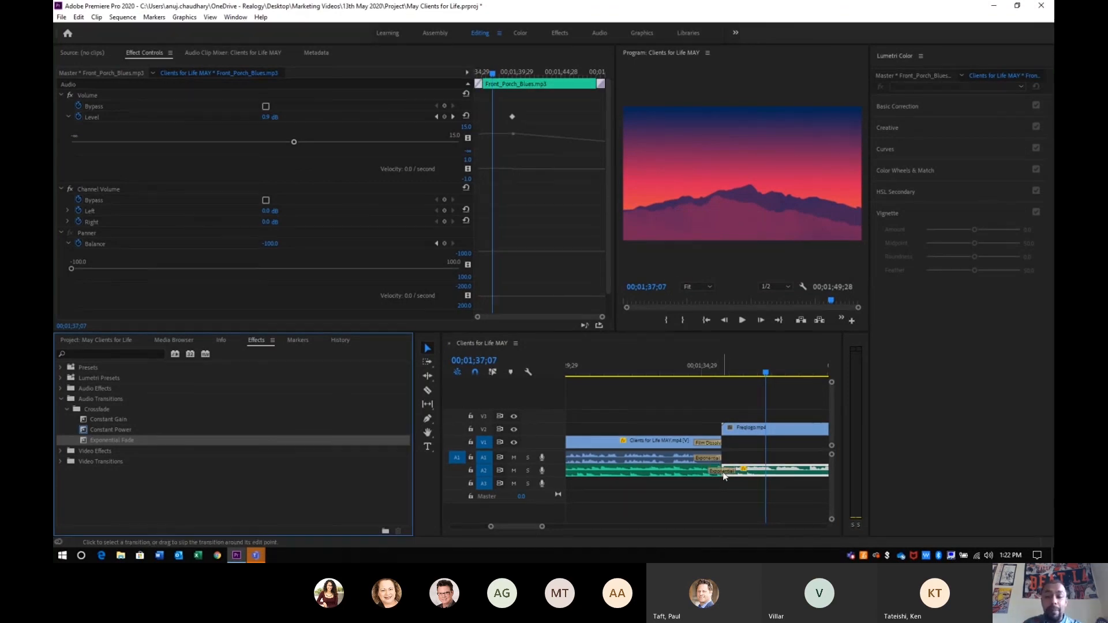
pyautogui.click(728, 489)
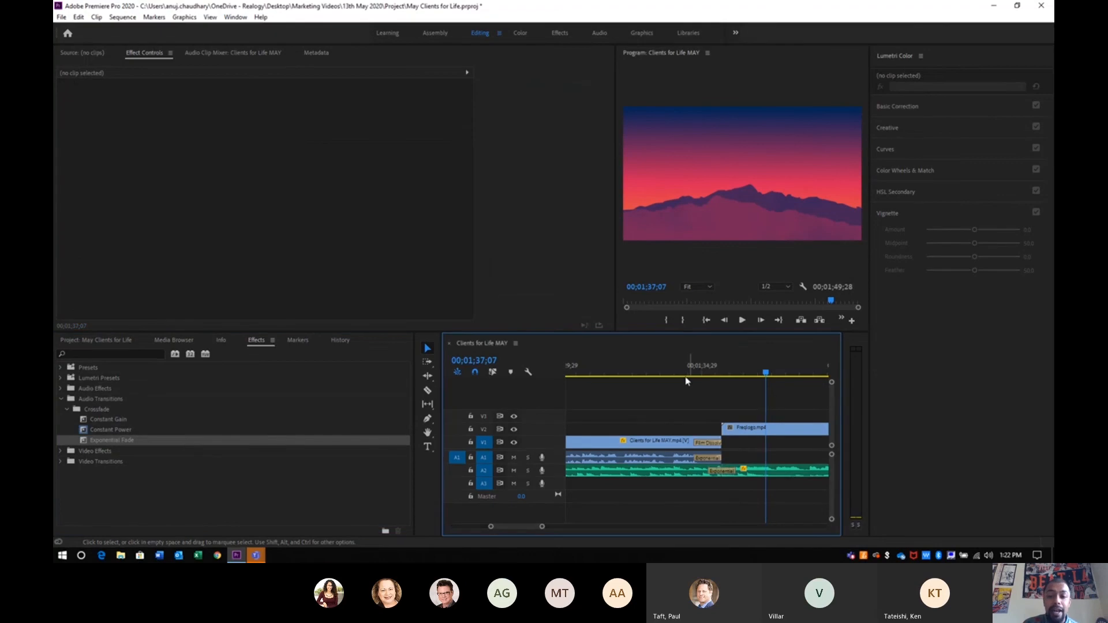
pyautogui.click(664, 371)
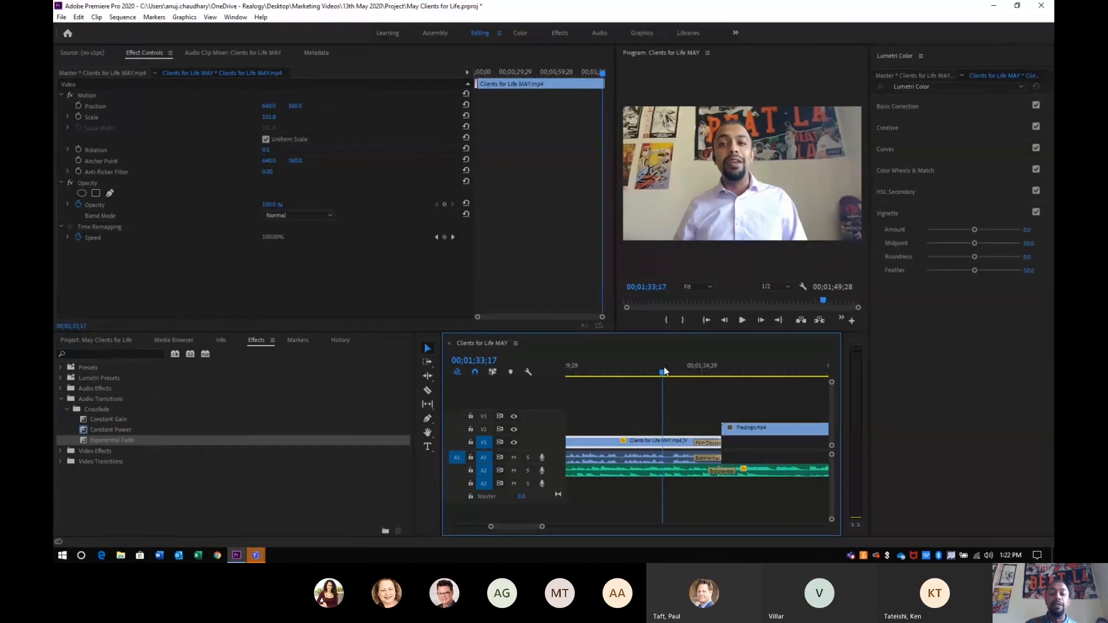
pyautogui.press('space')
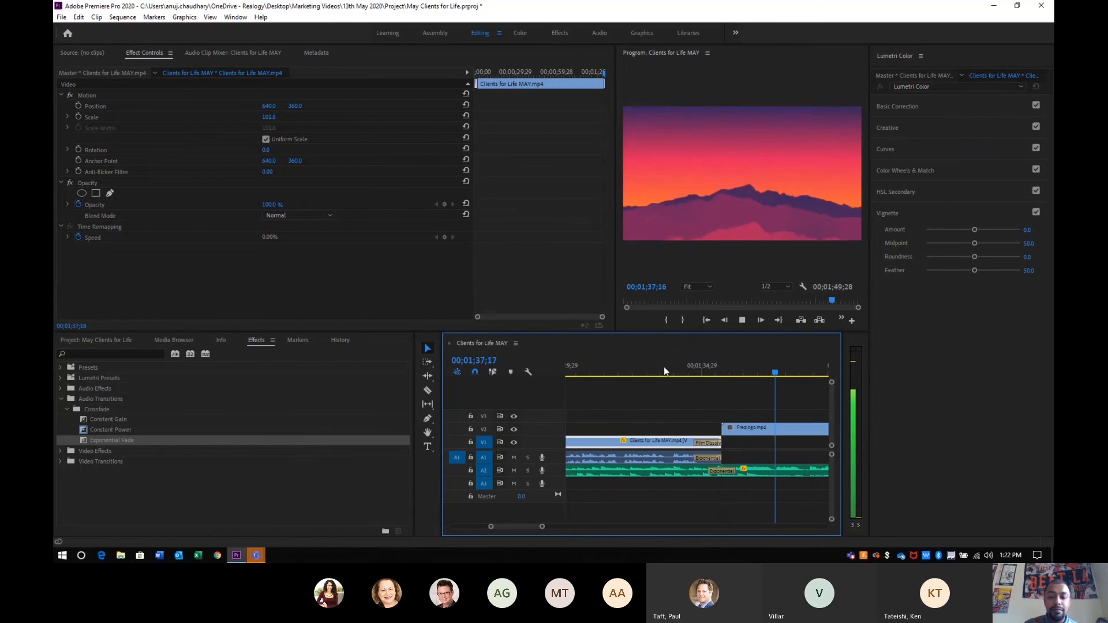
pyautogui.press('space')
pyautogui.click(719, 513)
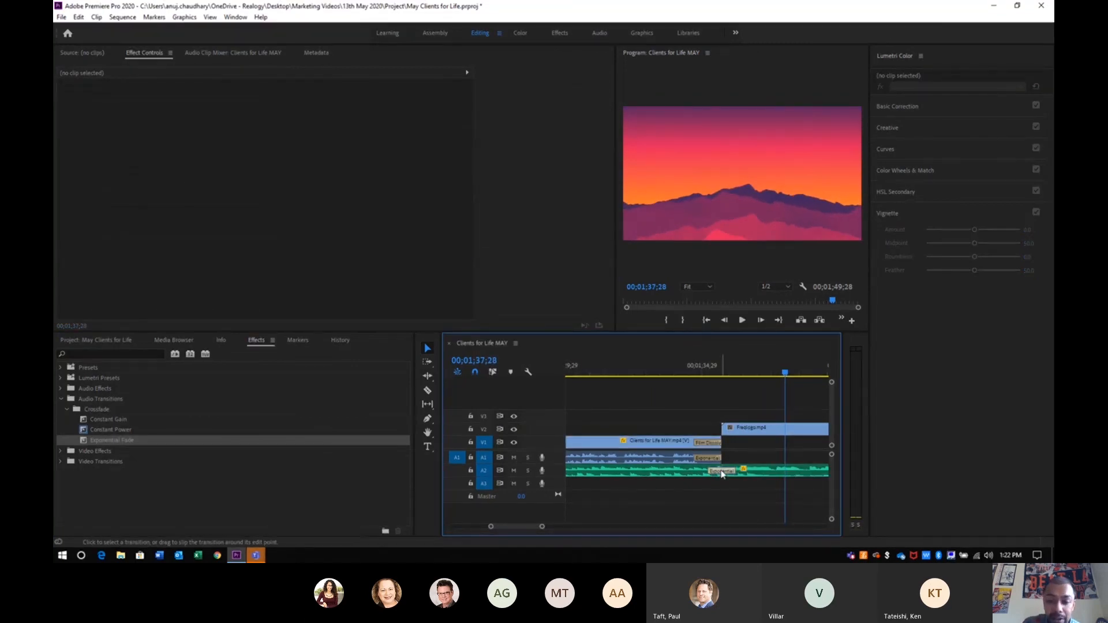
# Shift the Exponential Fade along the A2 music cut, then delete the transition.
pyautogui.moveTo(721, 473); pyautogui.dragTo(705, 476)
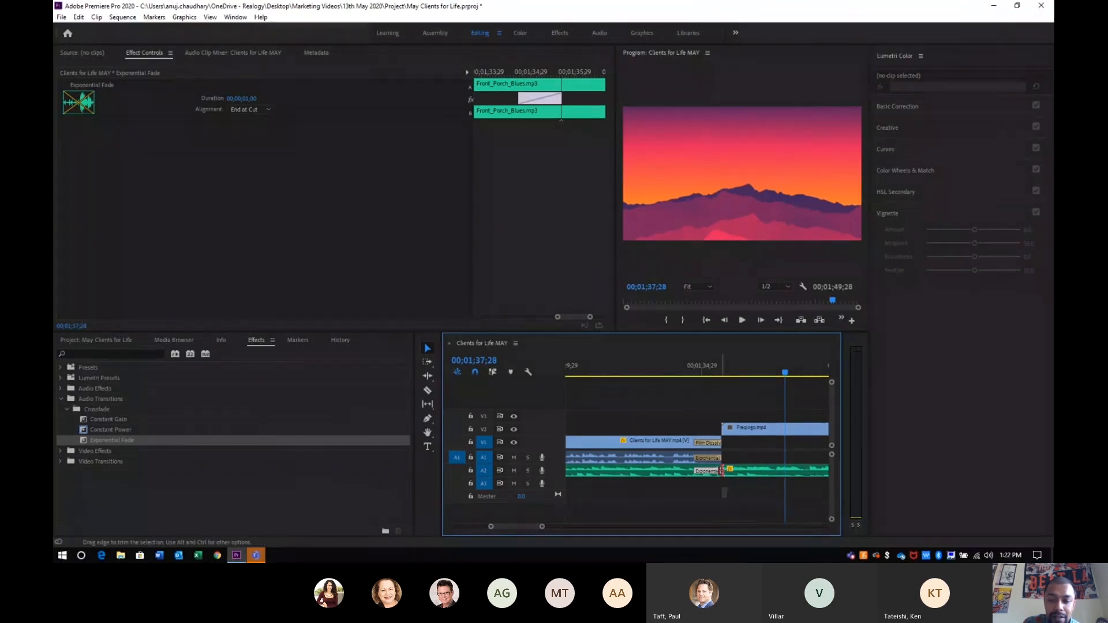
pyautogui.moveTo(725, 471)
pyautogui.mouseDown()
pyautogui.moveTo(702, 472)
pyautogui.moveTo(727, 474)
pyautogui.mouseUp()
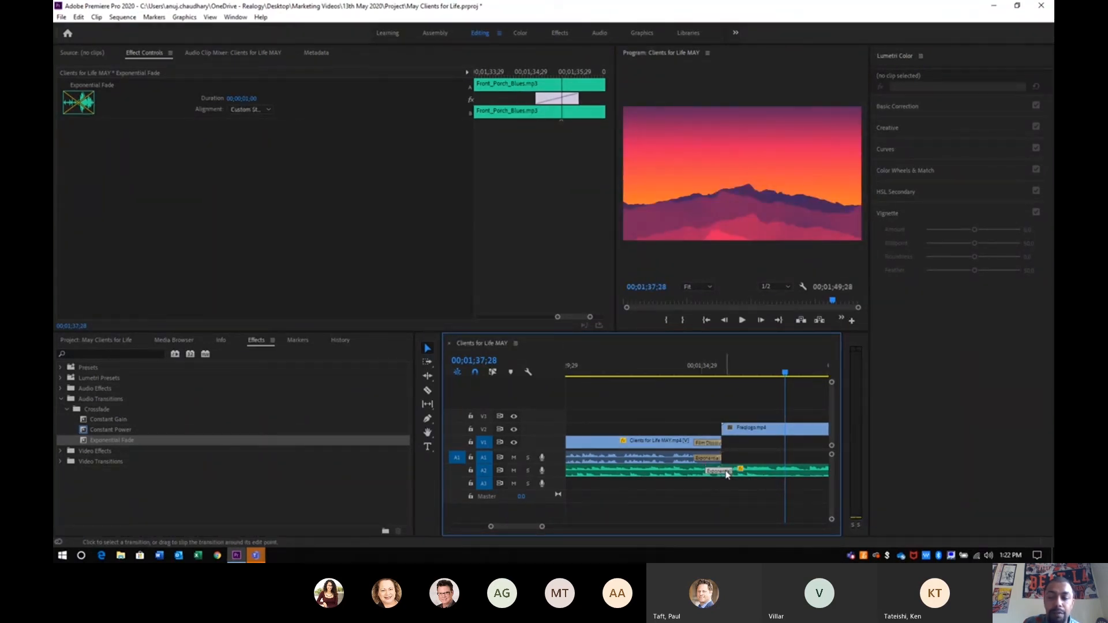
pyautogui.press('Delete')
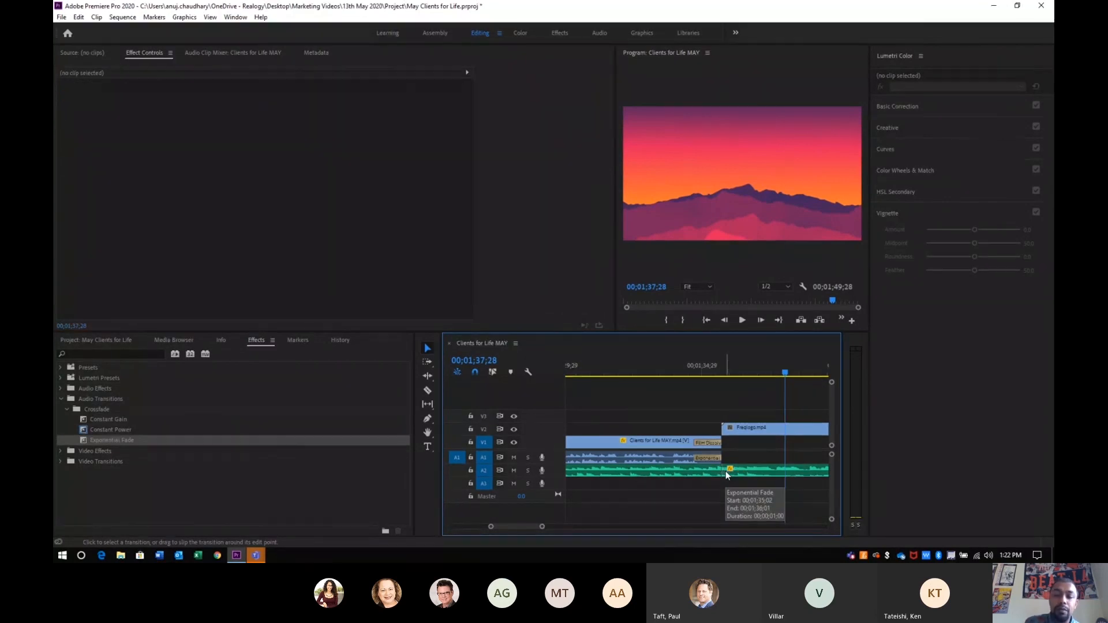
# Move the A2 music cut back to the start of A1's closing fade, apply Exponential Fade there, and play back from 00;01;33;16.
pyautogui.moveTo(716, 470); pyautogui.dragTo(696, 470)
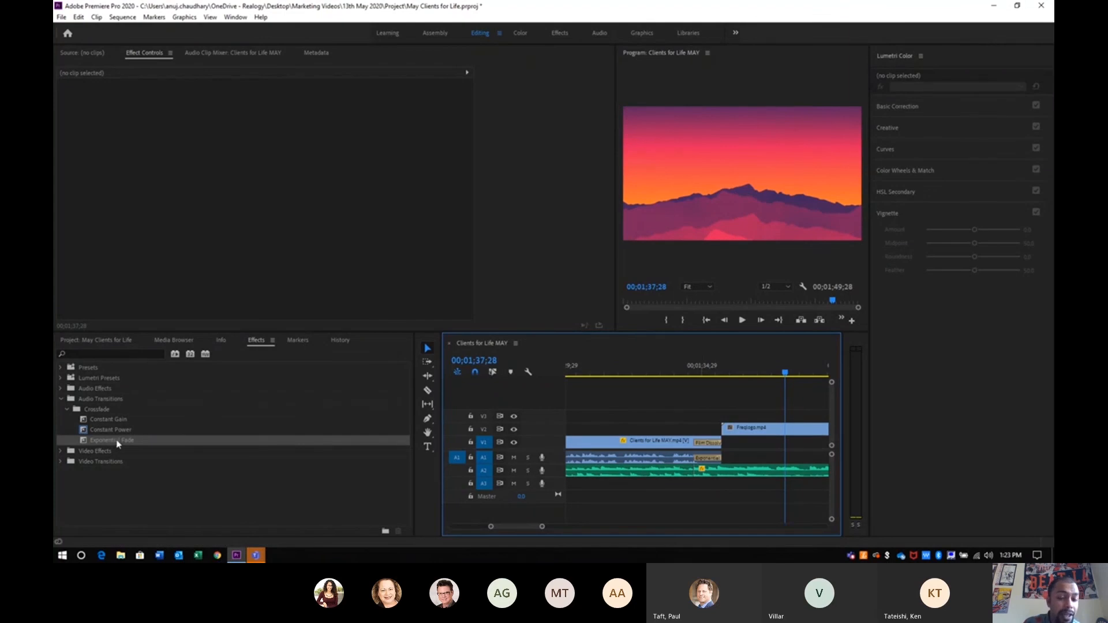
pyautogui.moveTo(117, 441); pyautogui.dragTo(696, 474)
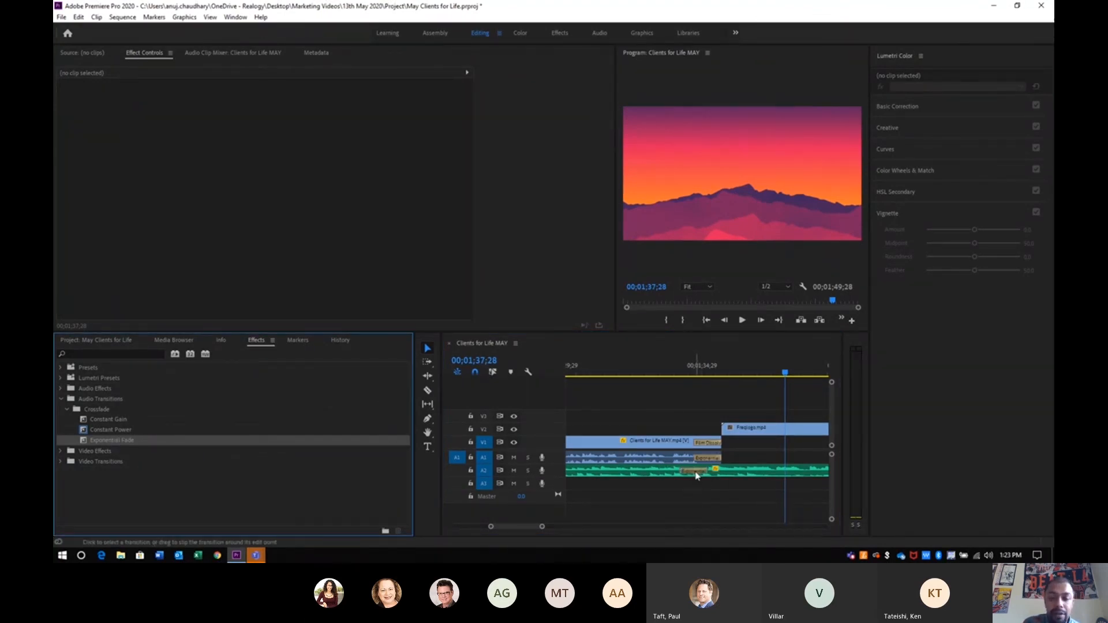
pyautogui.click(662, 367)
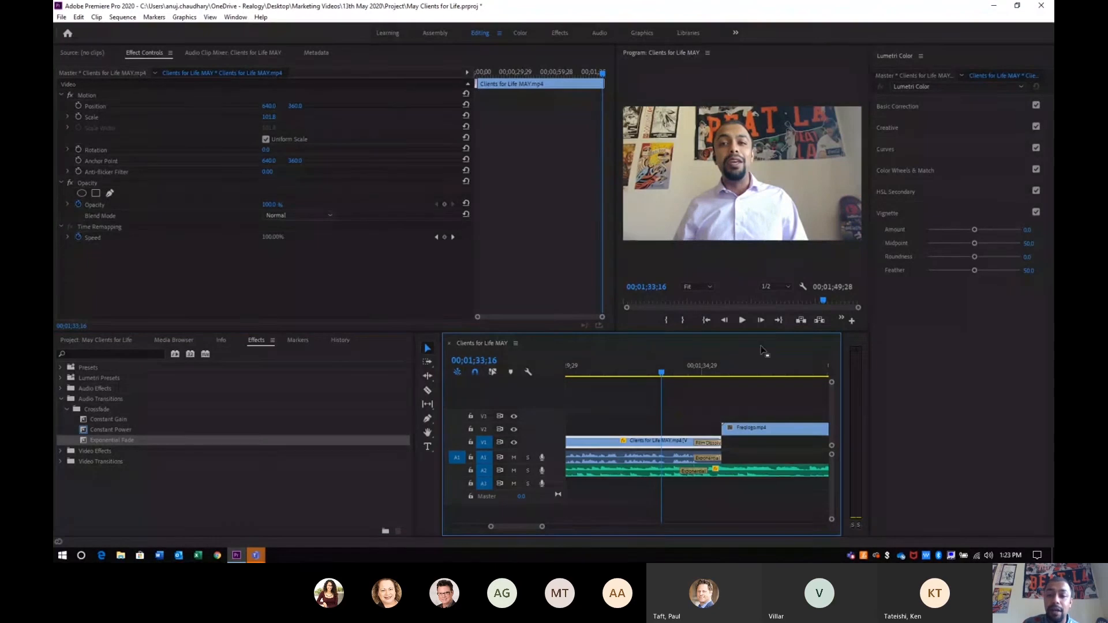
pyautogui.click(740, 321)
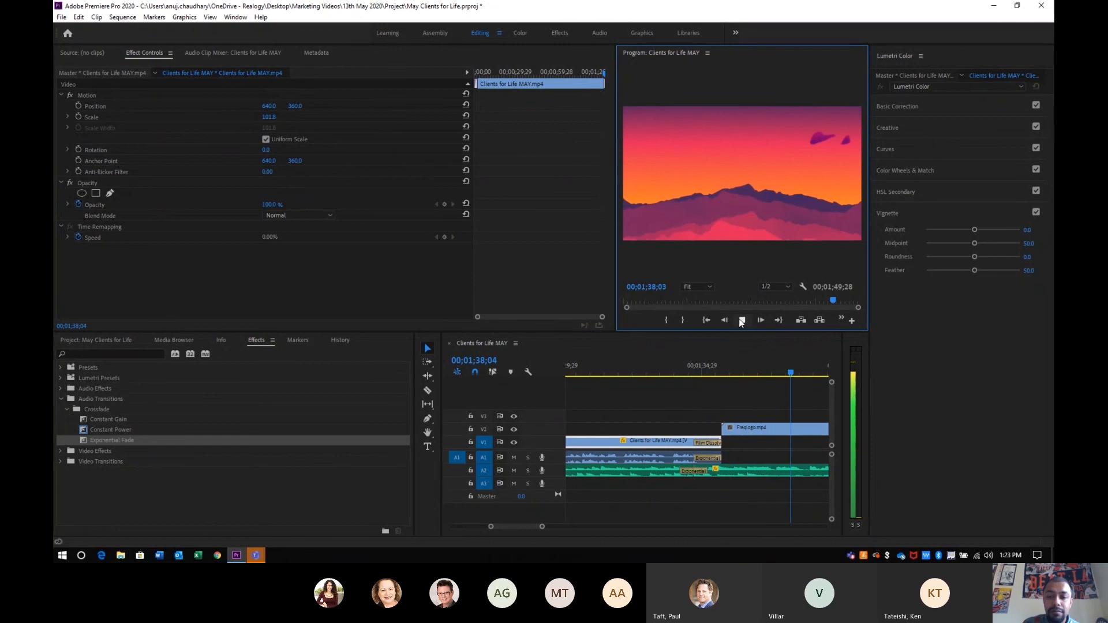
pyautogui.click(741, 321)
# Set the duration of the Exponential Fade at the A2 music cut to 00;00;03;03.
pyautogui.click(692, 472)
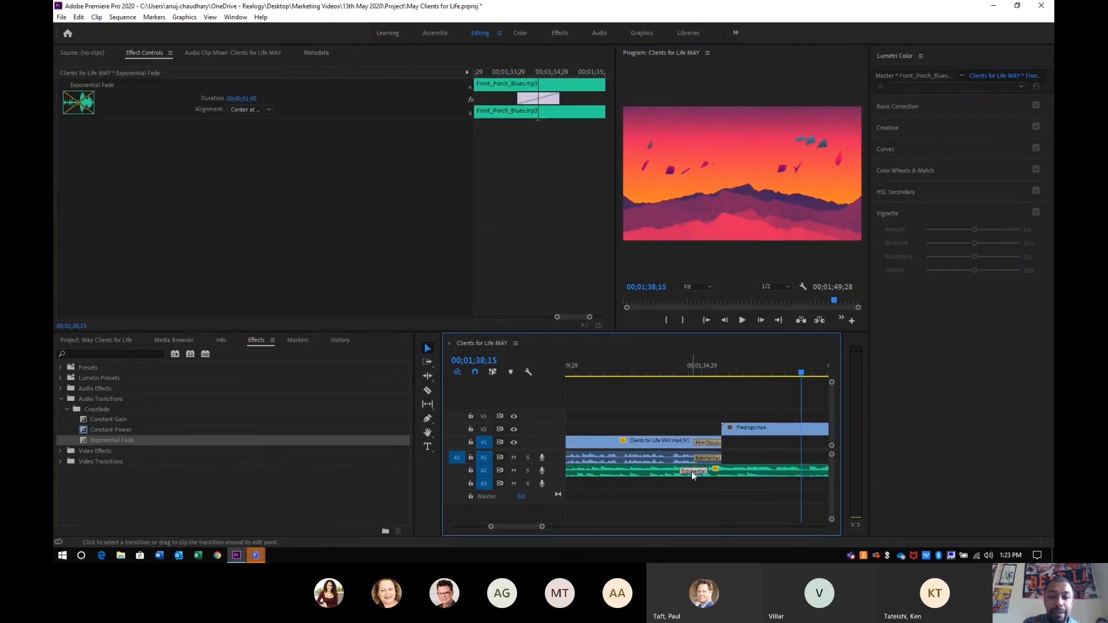
pyautogui.click(253, 100)
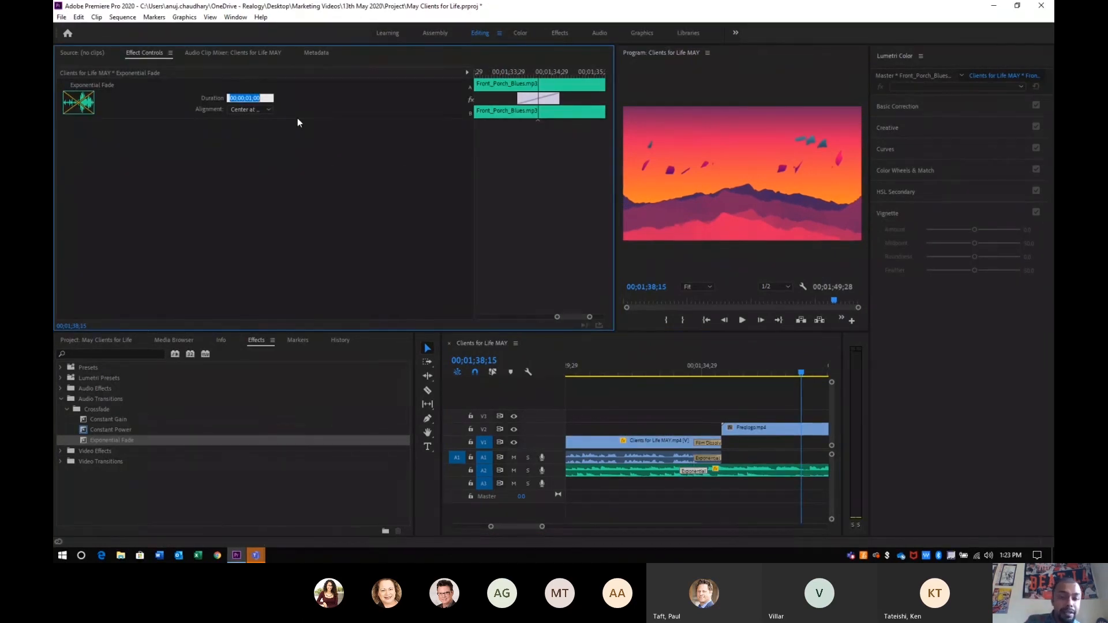
pyautogui.write('3')
pyautogui.press('Return')
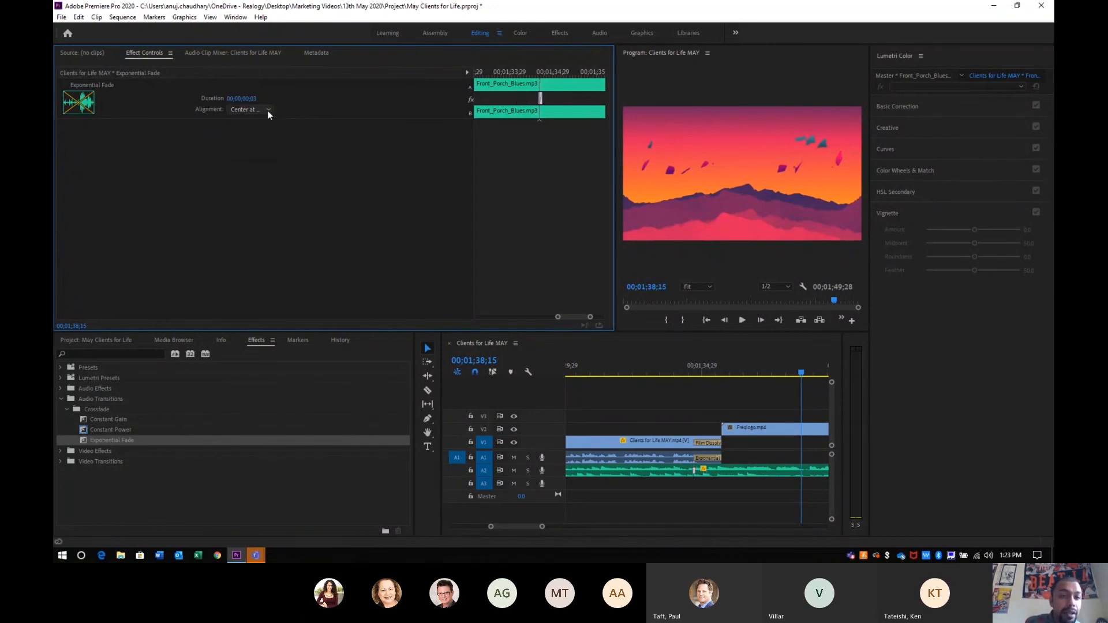
pyautogui.click(266, 110)
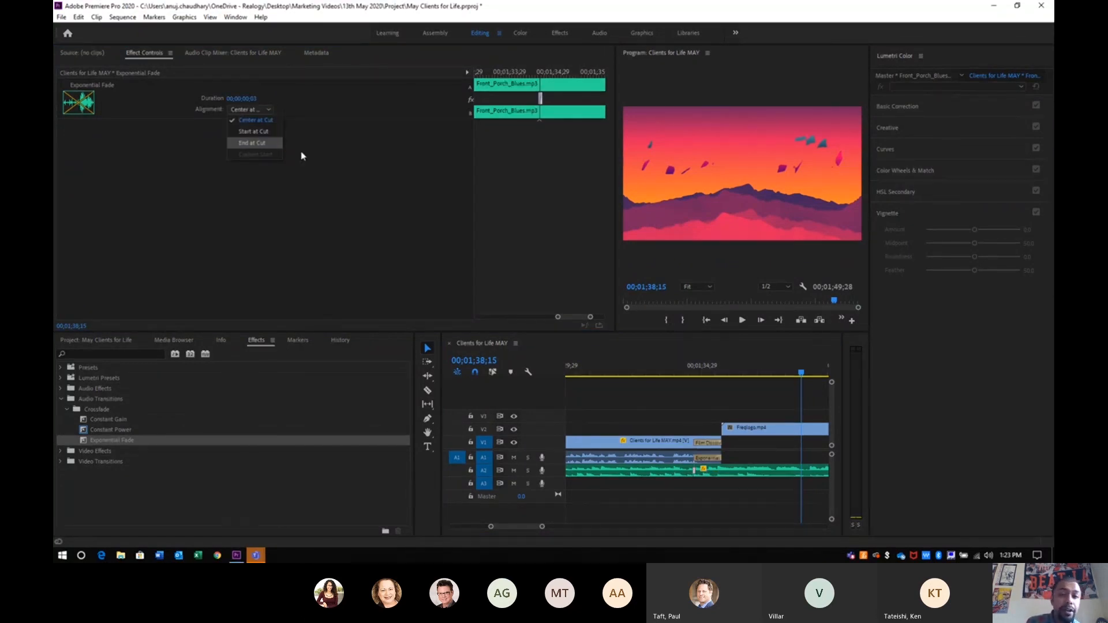
pyautogui.click(366, 171)
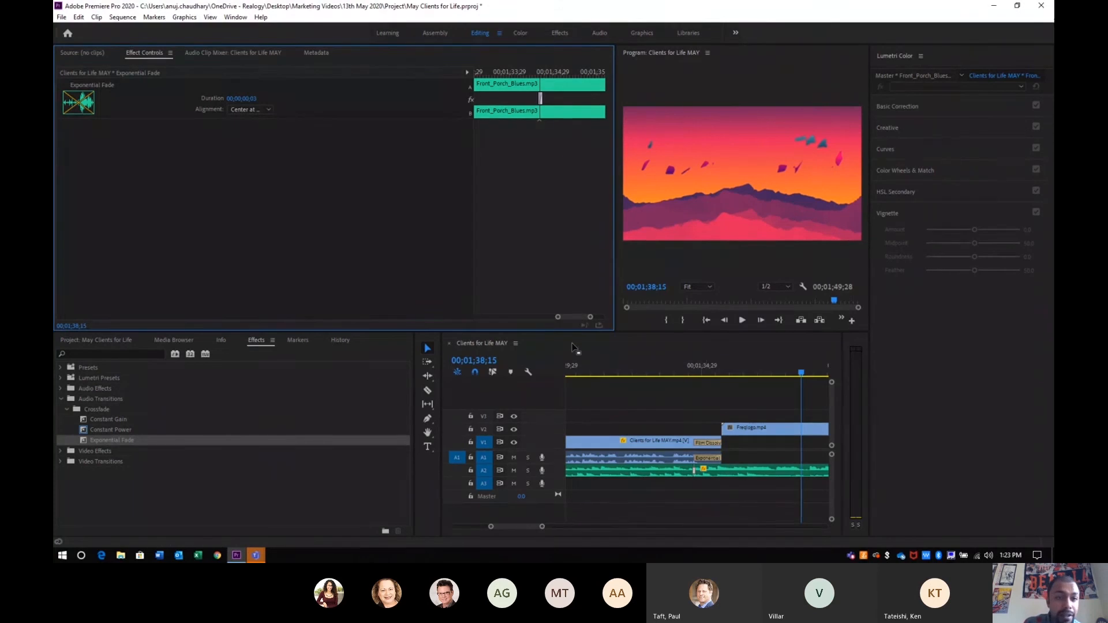
pyautogui.click(250, 98)
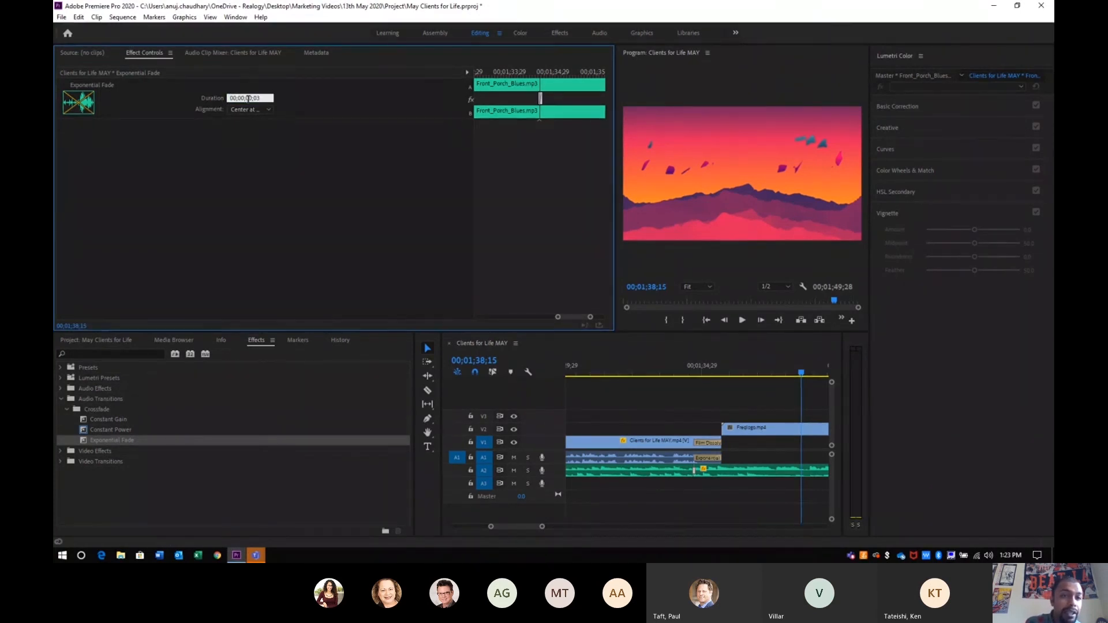
pyautogui.write('3')
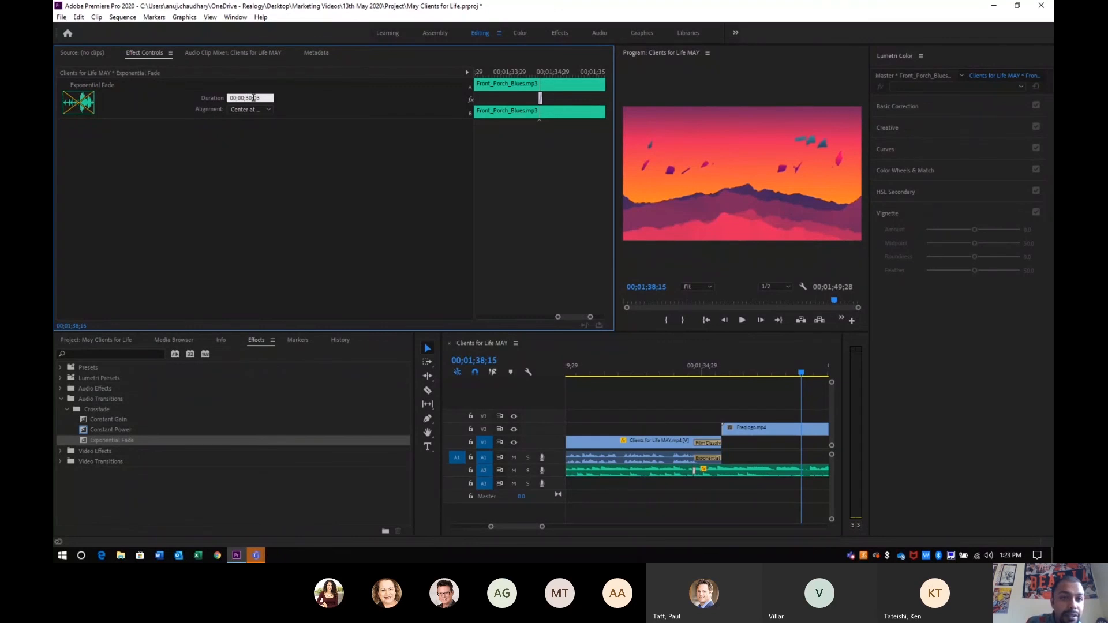
pyautogui.press('Delete')
pyautogui.press('BackSpace')
pyautogui.write('3')
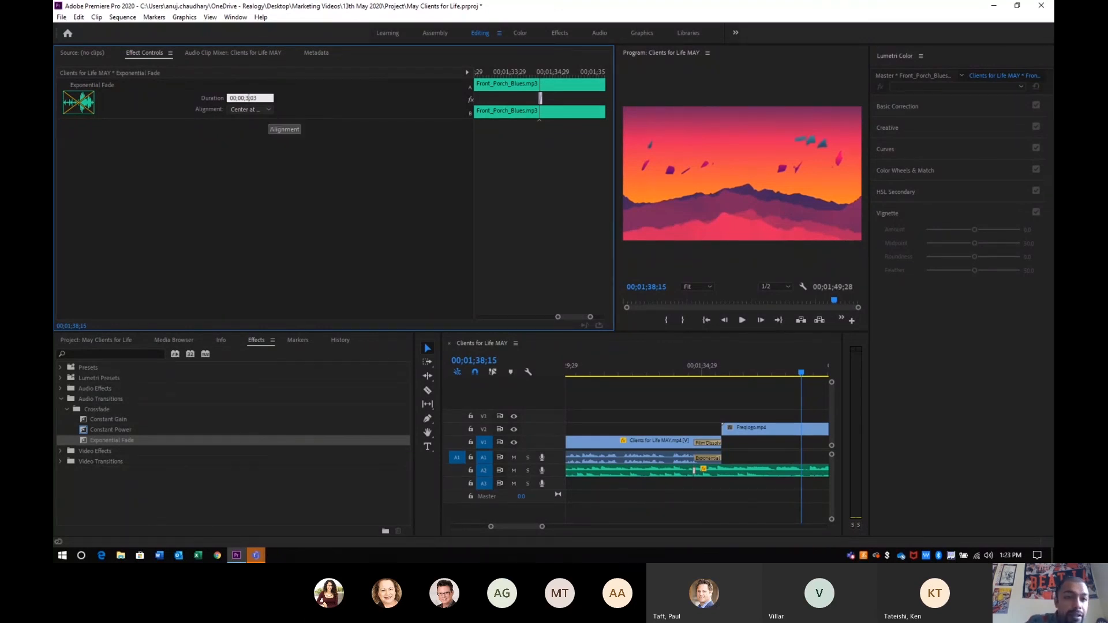
pyautogui.press('Return')
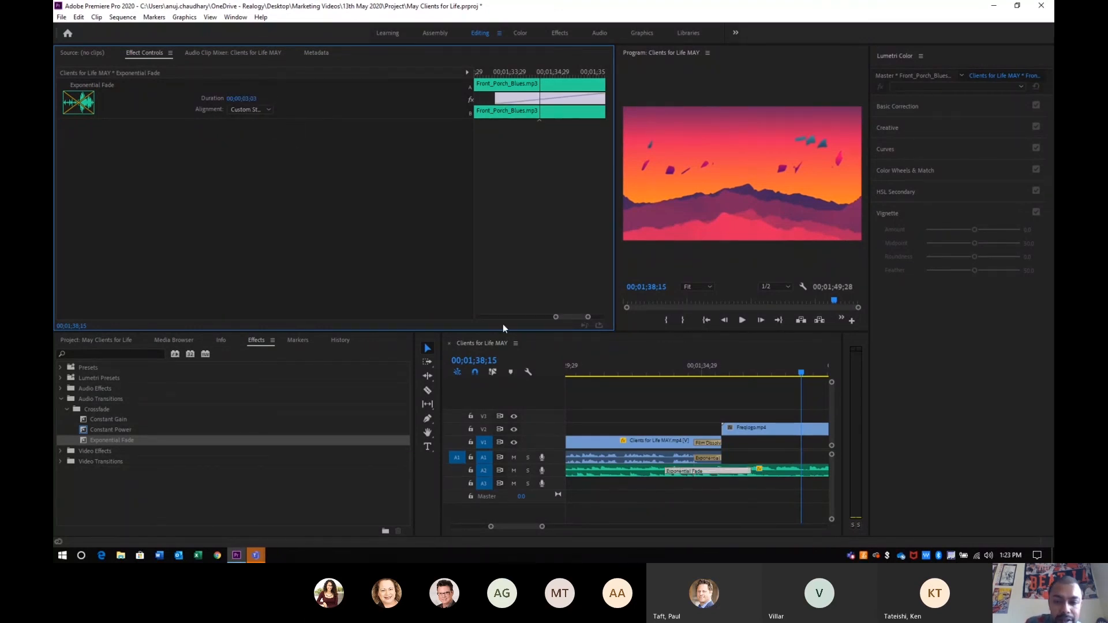
# Play back the sequence from 00;01;31;15 through the music transition into the logo clip.
pyautogui.click(606, 371)
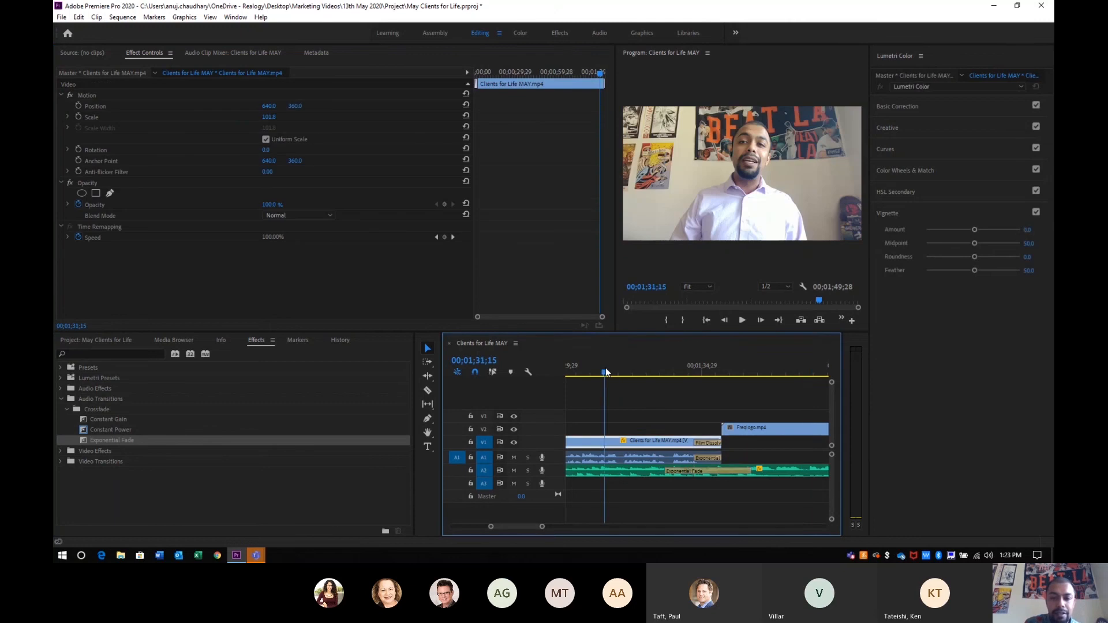
pyautogui.press('space')
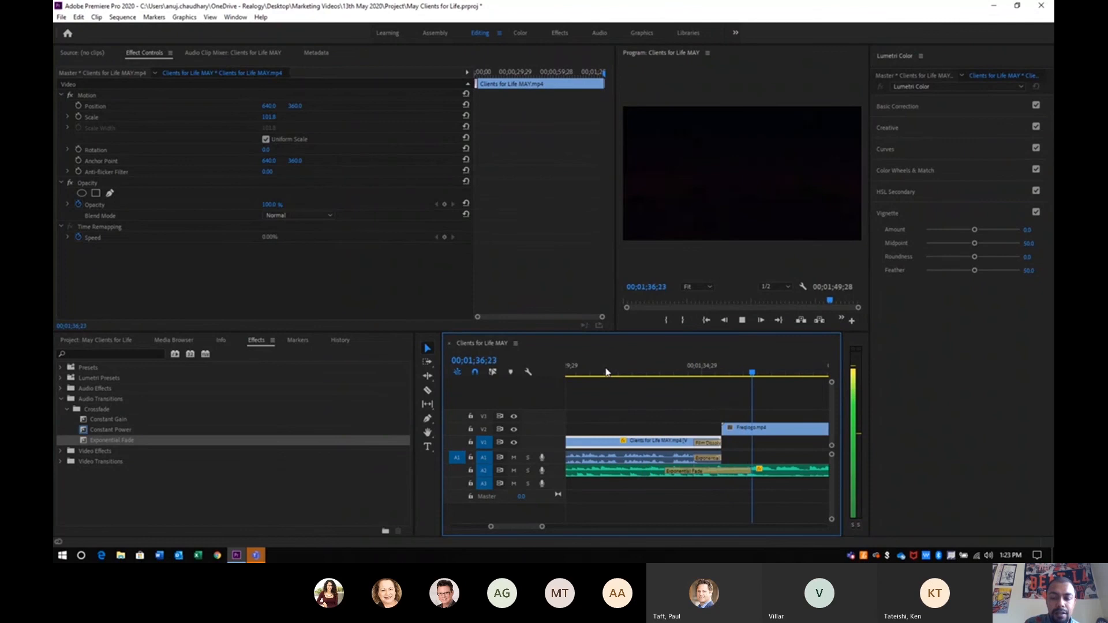
pyautogui.press('space')
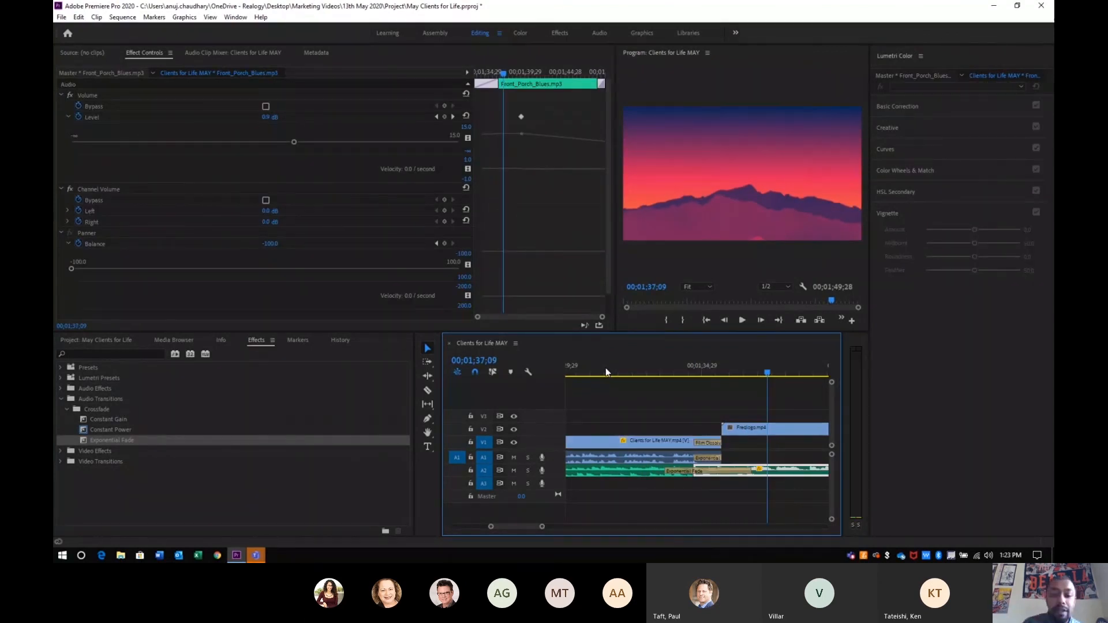
# Deselect all clips in the timeline and save the May Clients for Life project.
pyautogui.moveTo(539, 527); pyautogui.dragTo(652, 525)
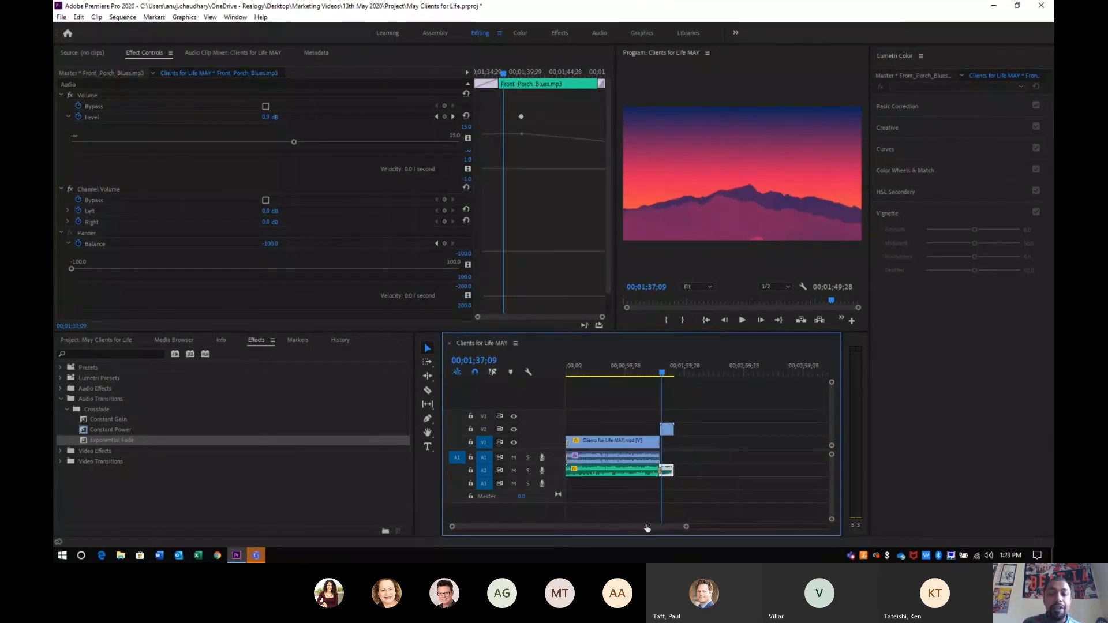
pyautogui.click(613, 506)
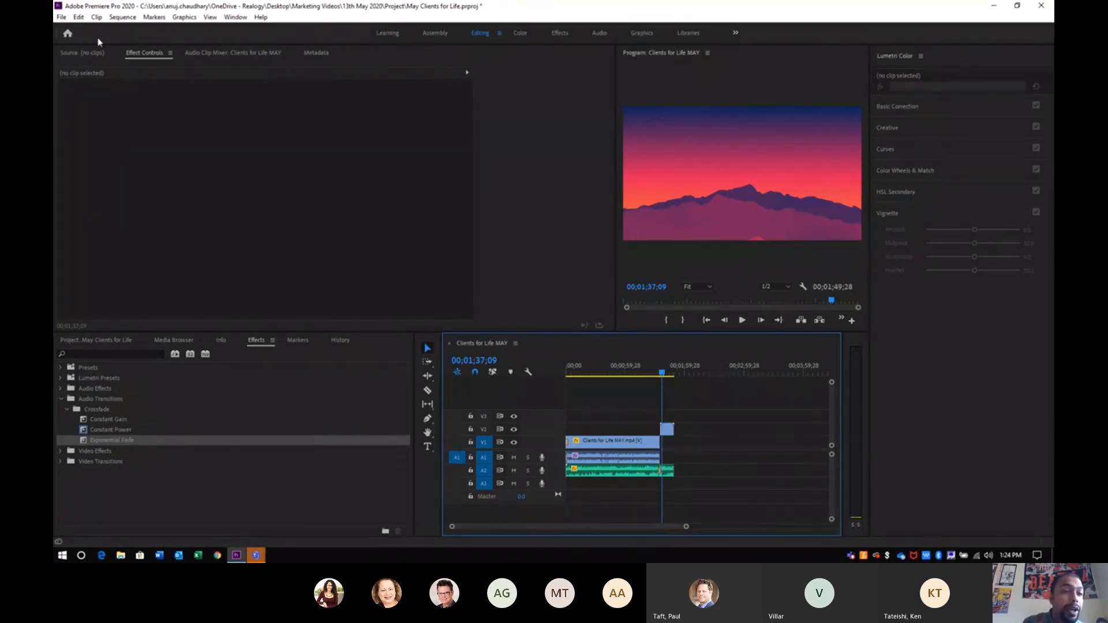
pyautogui.click(61, 19)
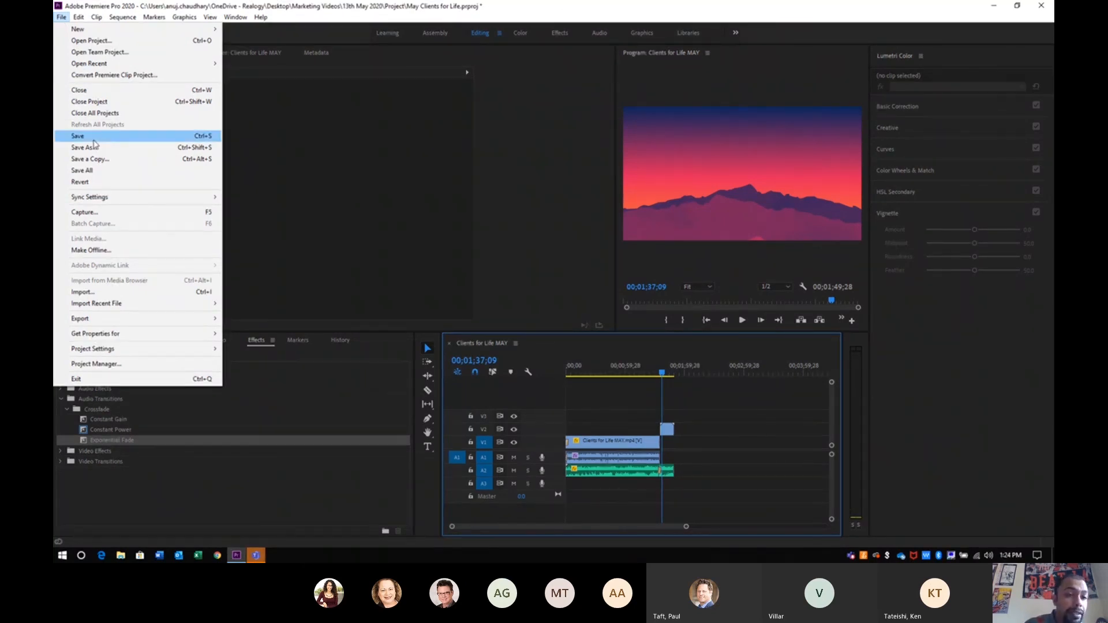
pyautogui.click(95, 141)
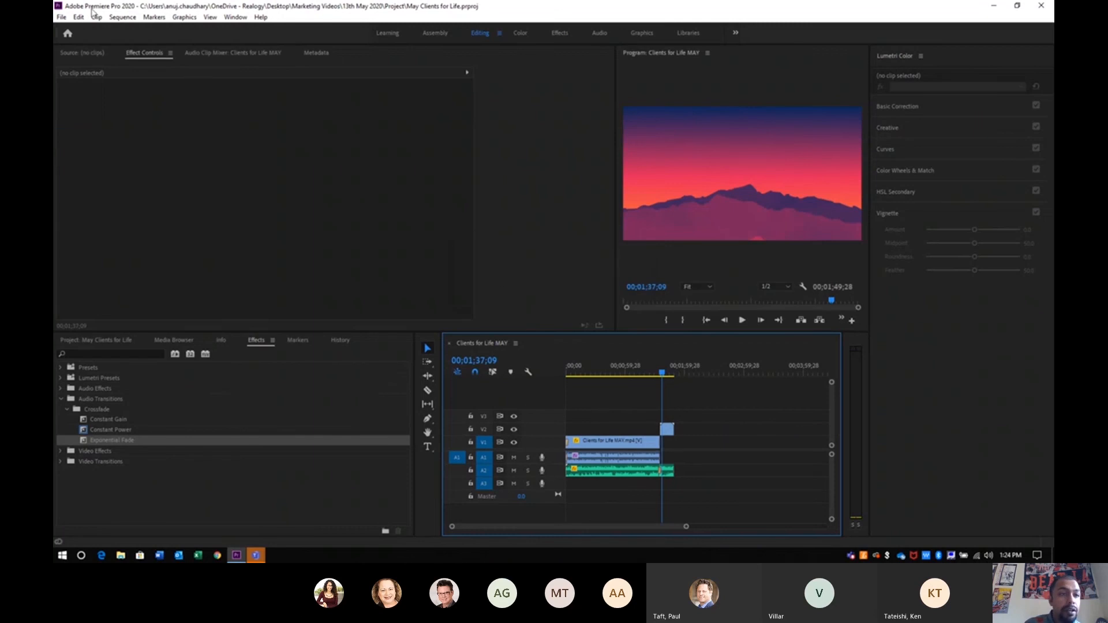
pyautogui.click(61, 17)
pyautogui.click(94, 148)
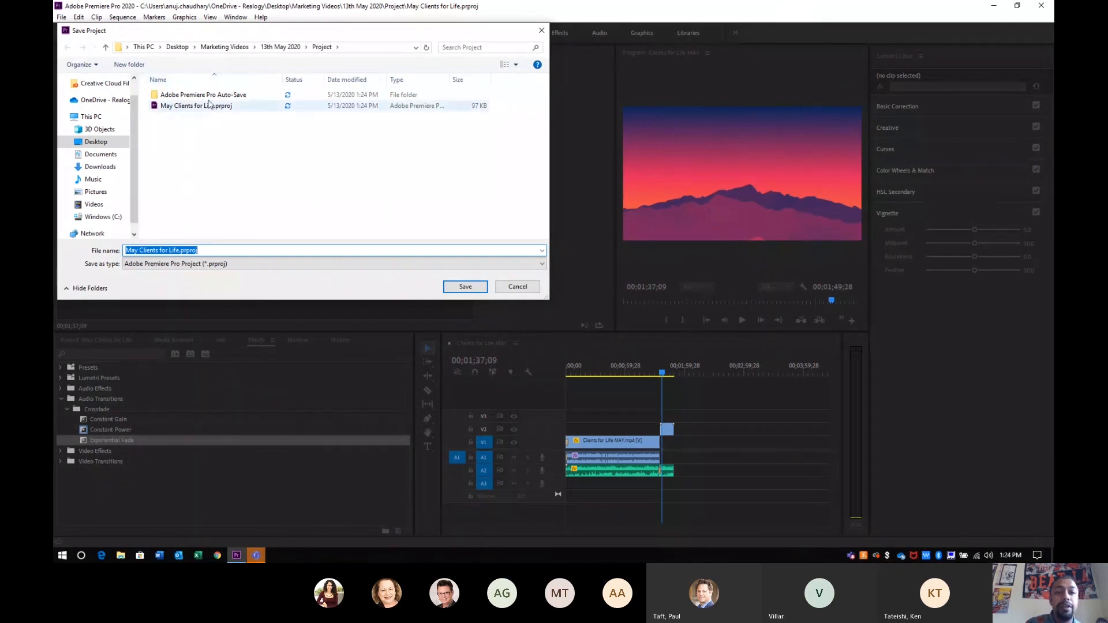
pyautogui.click(517, 288)
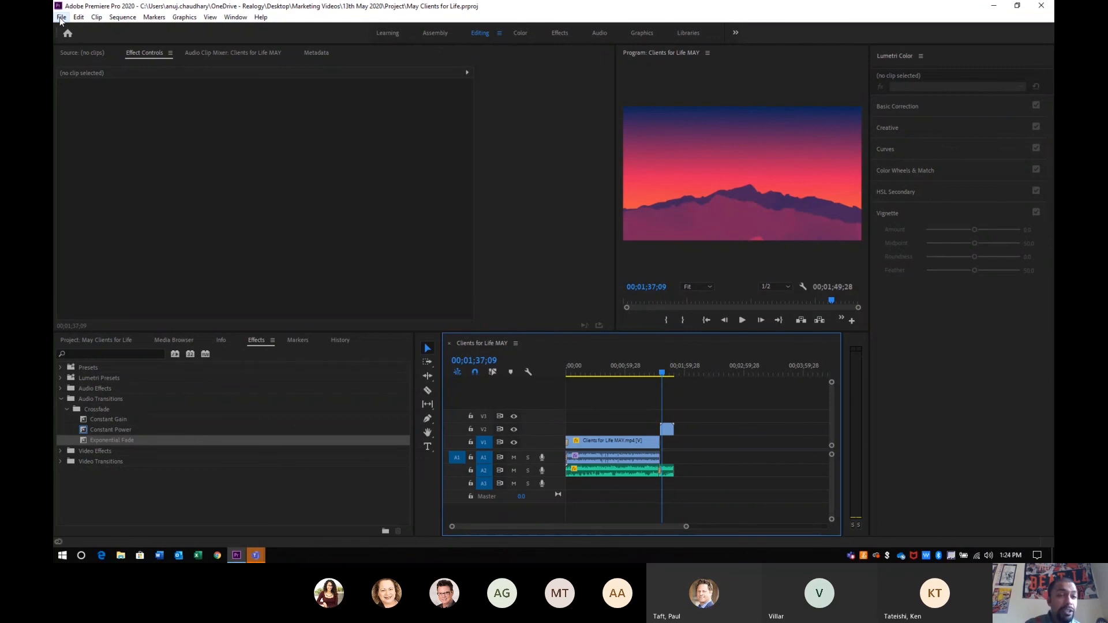
# Open the media export settings for the sequence and check the output file's name and save location.
pyautogui.click(61, 17)
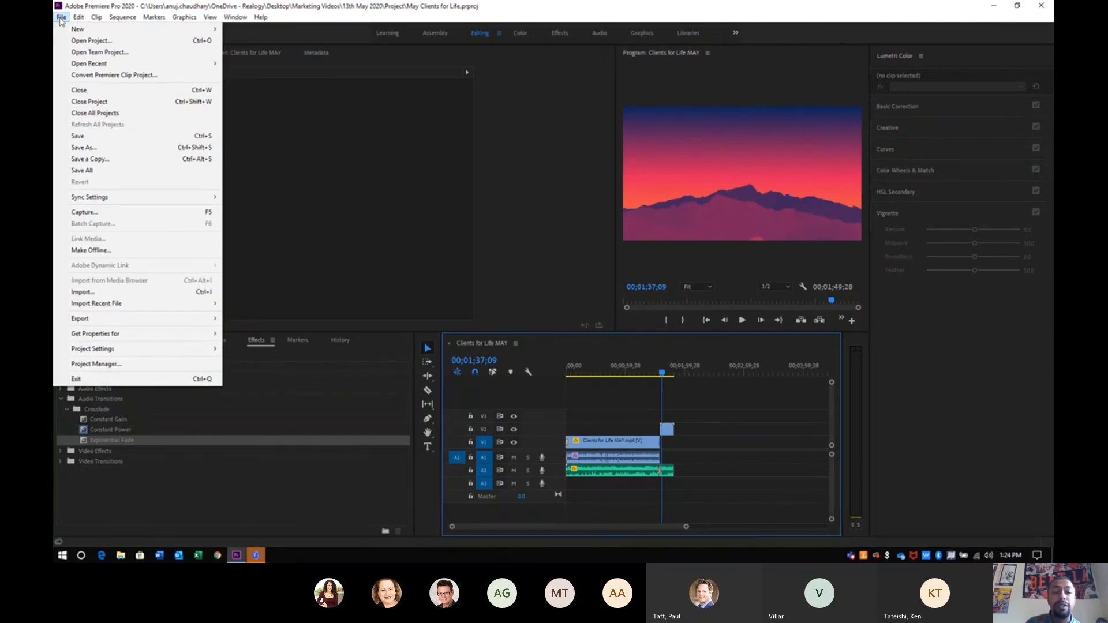
pyautogui.moveTo(147, 321)
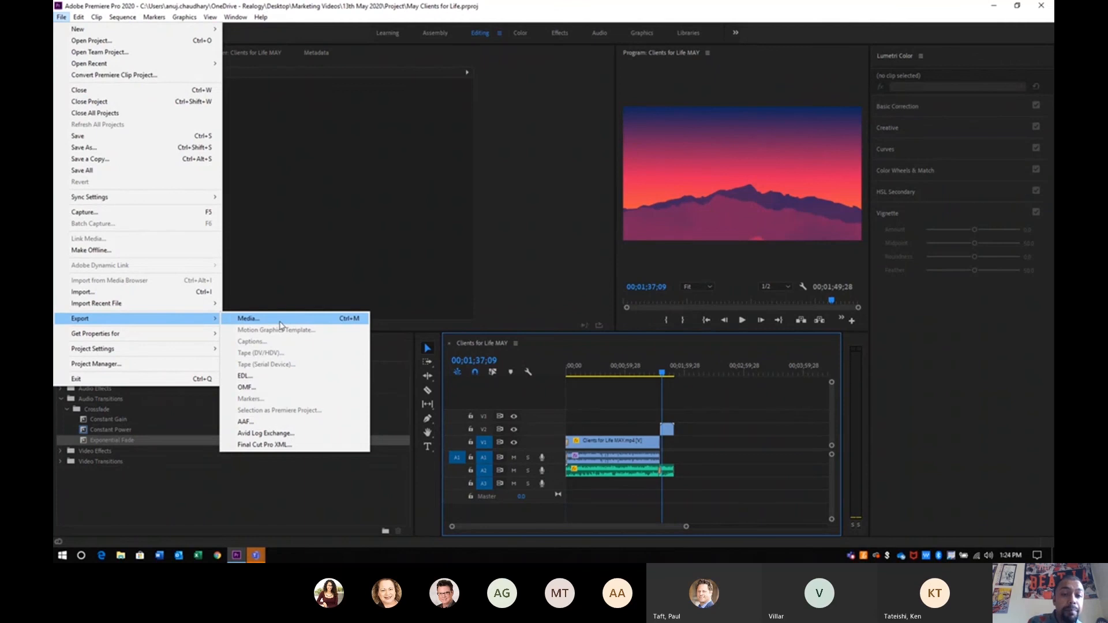
pyautogui.click(281, 320)
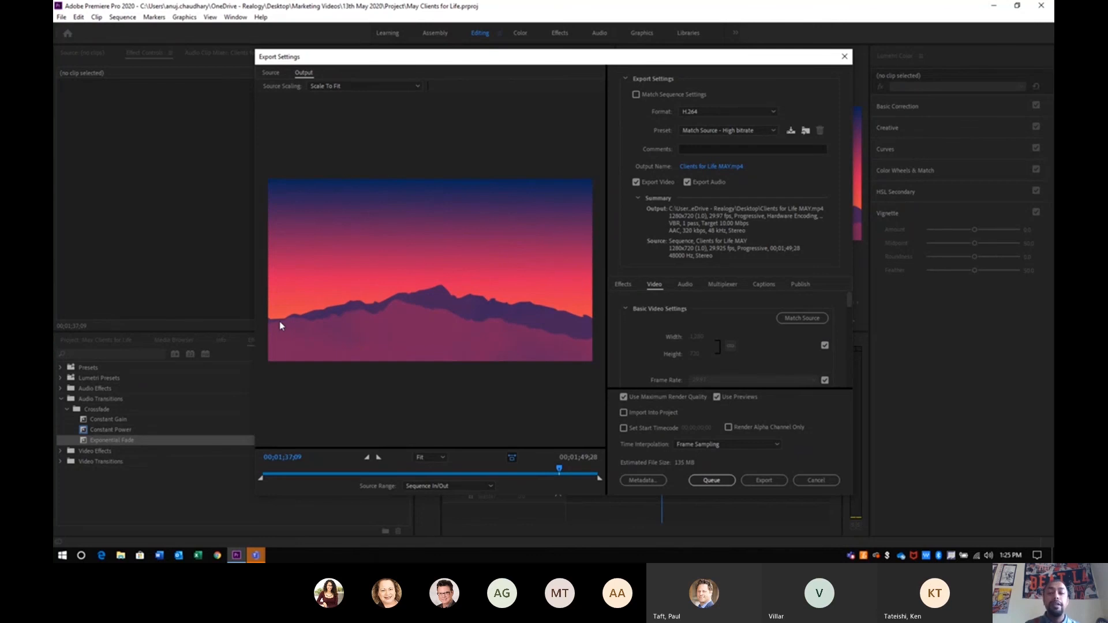
pyautogui.click(708, 168)
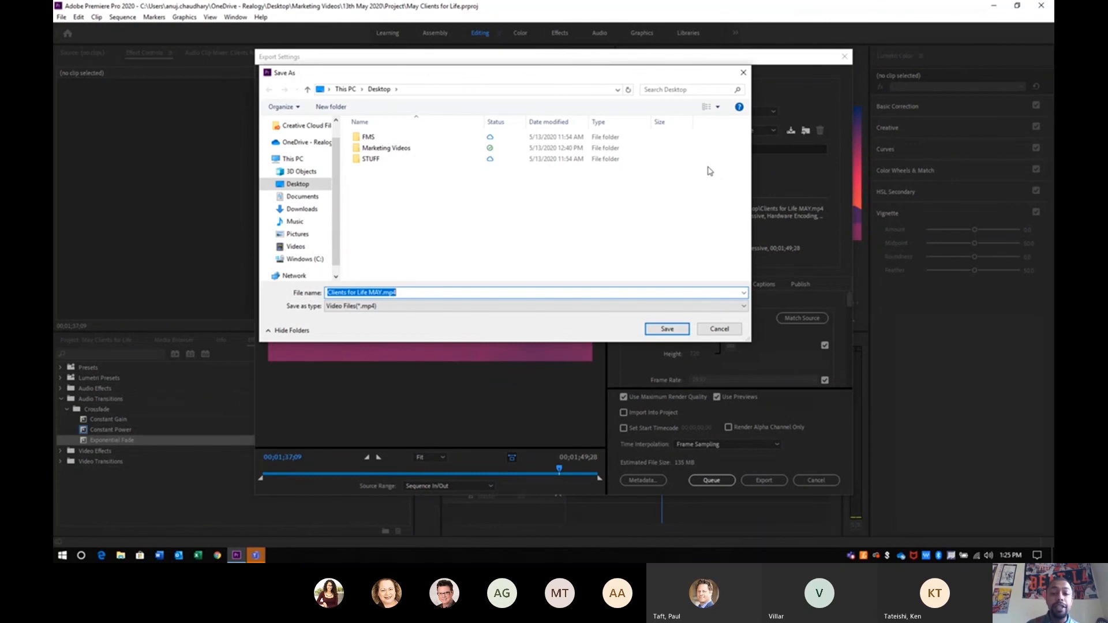
pyautogui.click(719, 329)
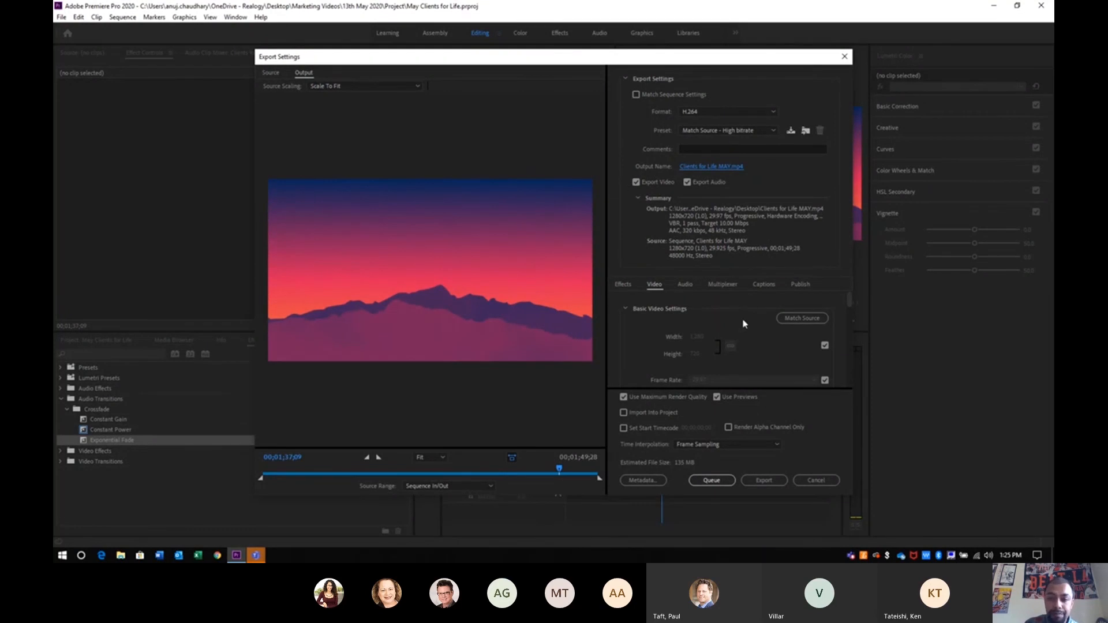
# Review the video export settings and set the target bitrate to 16 Mbps.
pyautogui.scroll(-5, 745, 323)
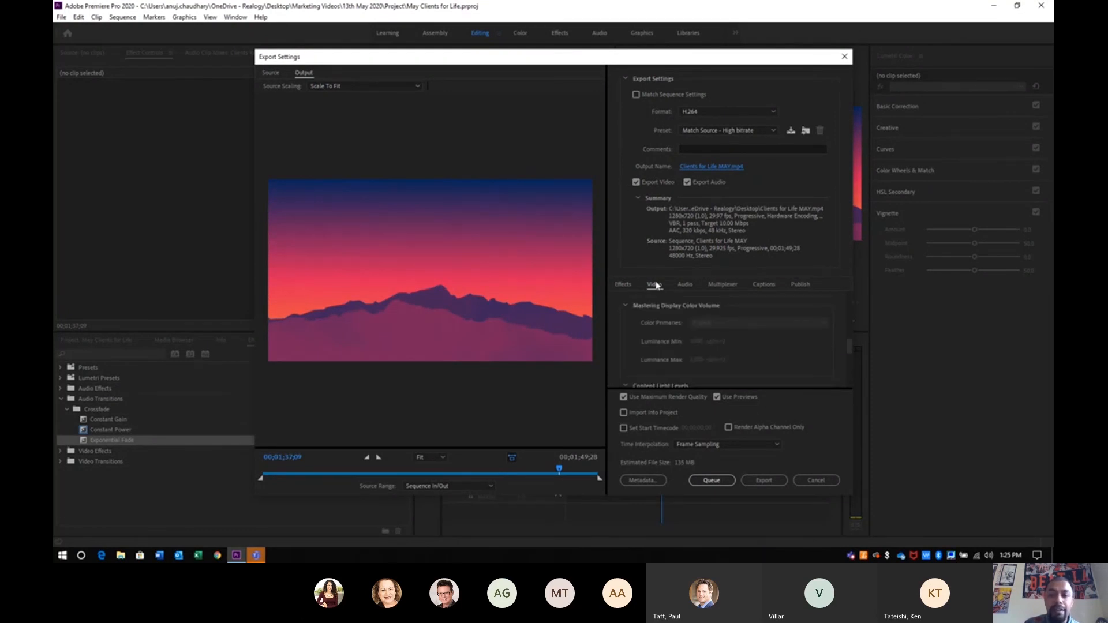
pyautogui.moveTo(851, 346); pyautogui.dragTo(848, 297)
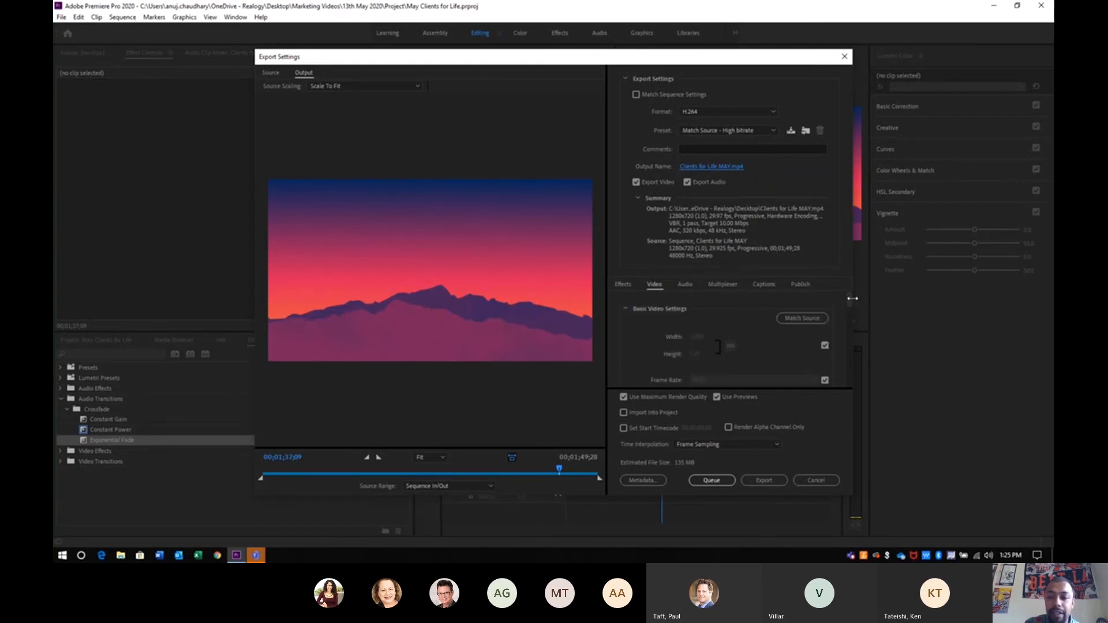
pyautogui.moveTo(851, 302); pyautogui.dragTo(850, 303)
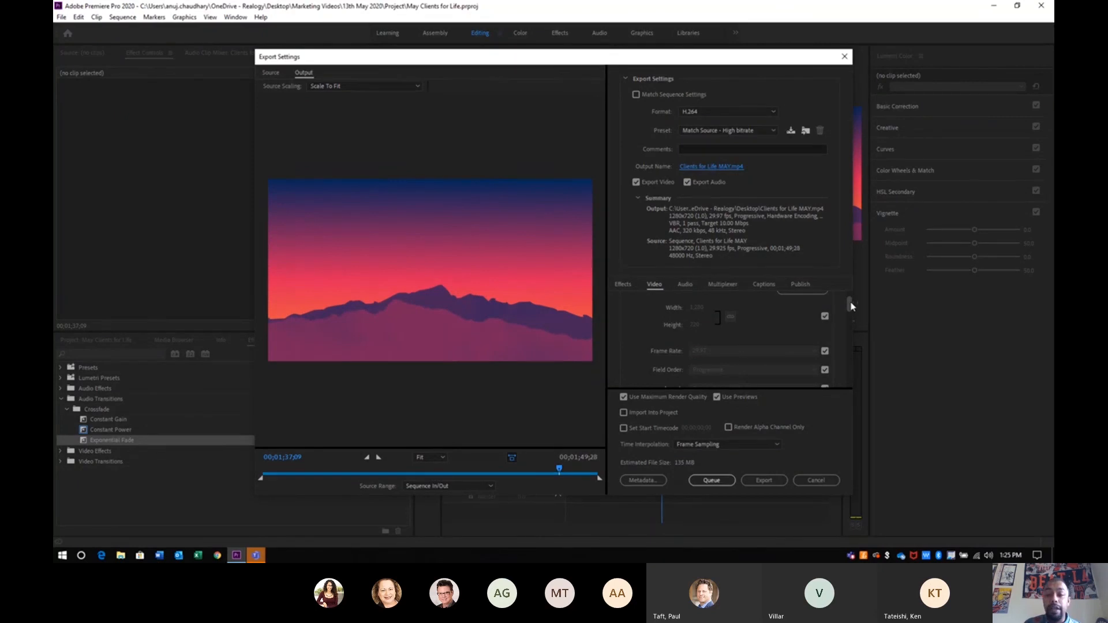
pyautogui.moveTo(851, 306); pyautogui.dragTo(850, 299)
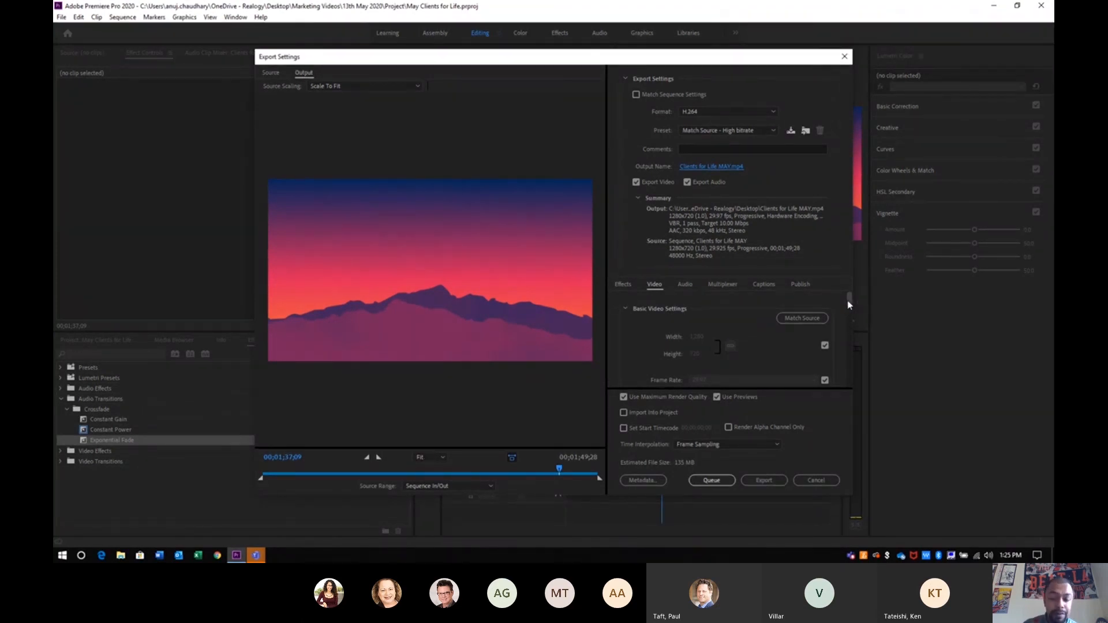
pyautogui.moveTo(848, 302); pyautogui.dragTo(847, 317)
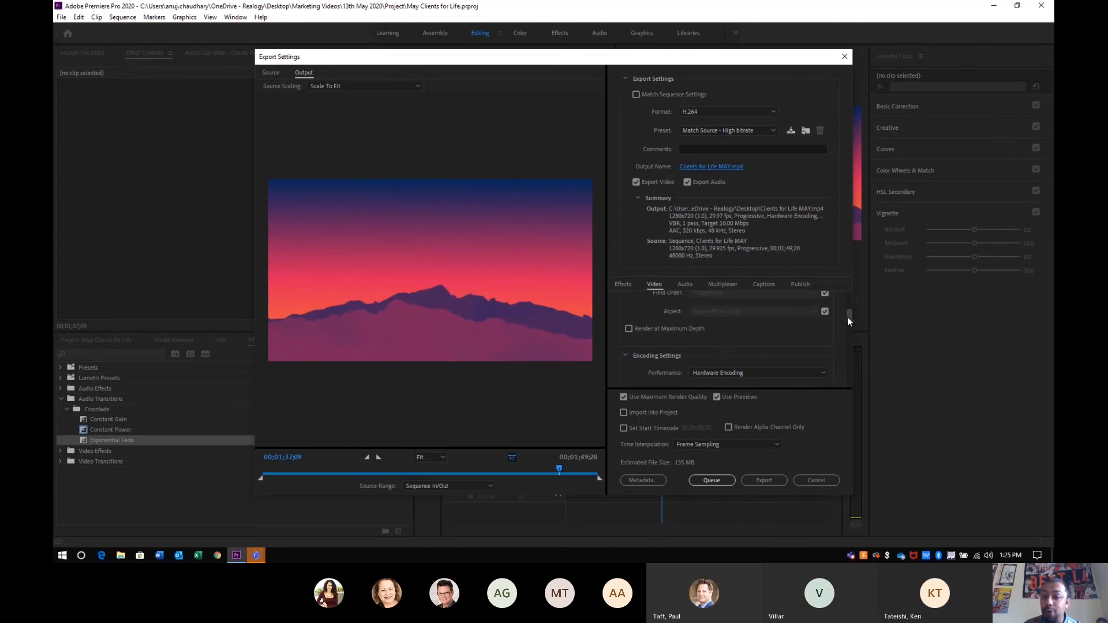
pyautogui.moveTo(847, 316); pyautogui.dragTo(845, 370)
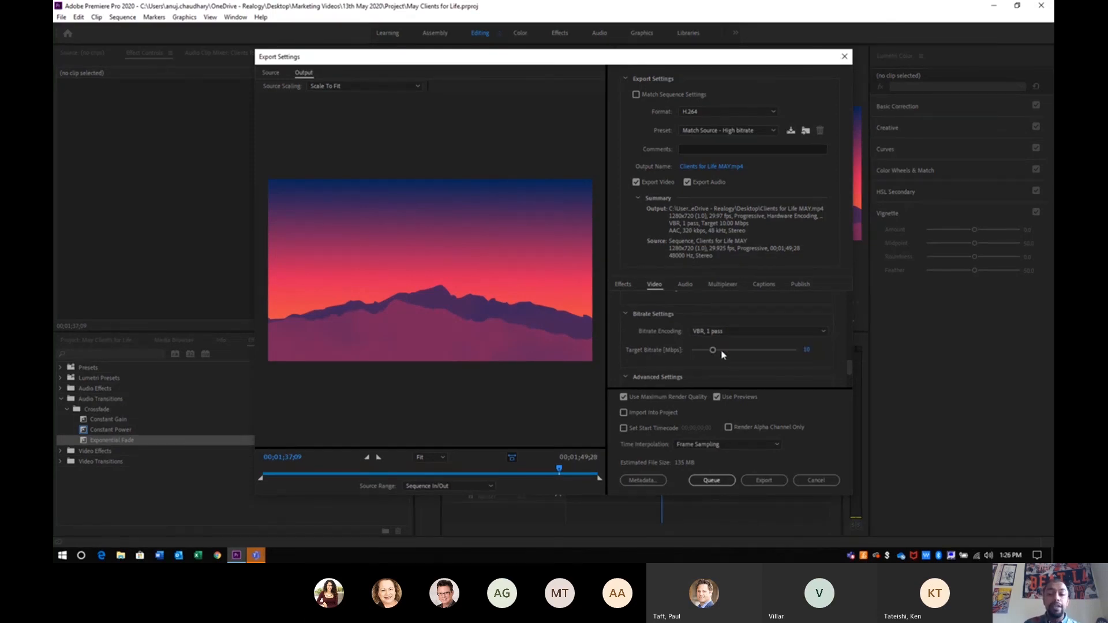
pyautogui.click(804, 350)
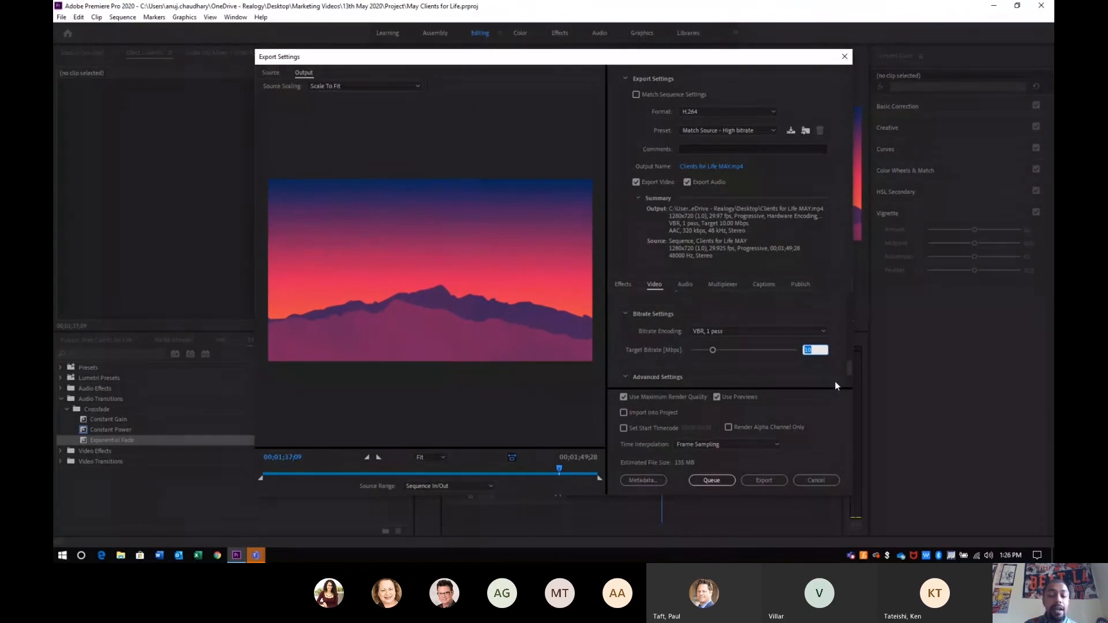
pyautogui.write('16')
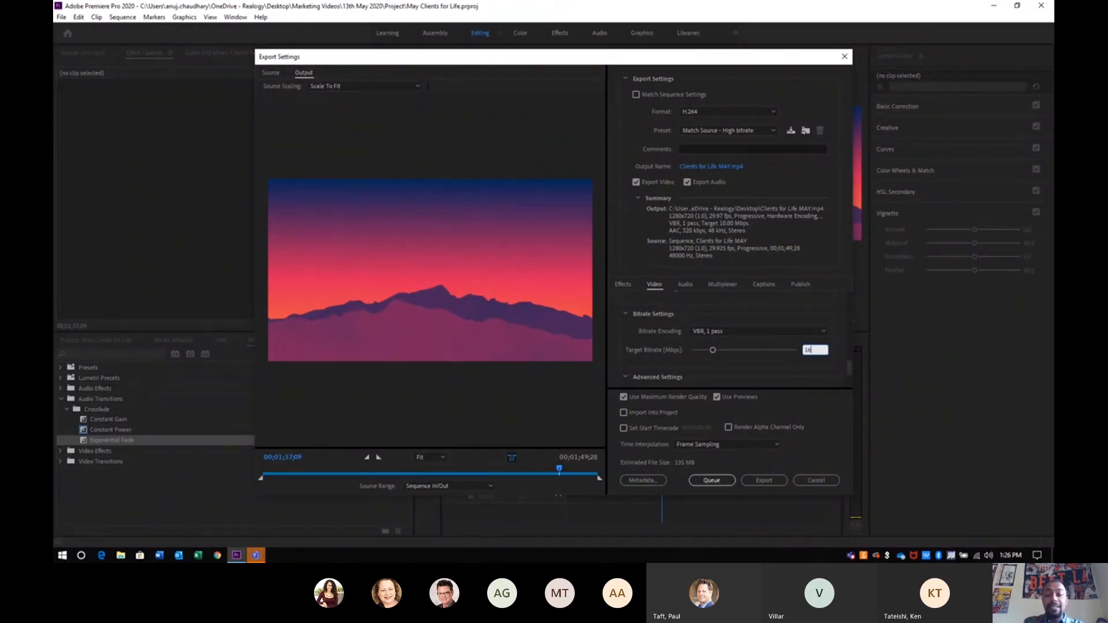
pyautogui.press('Return')
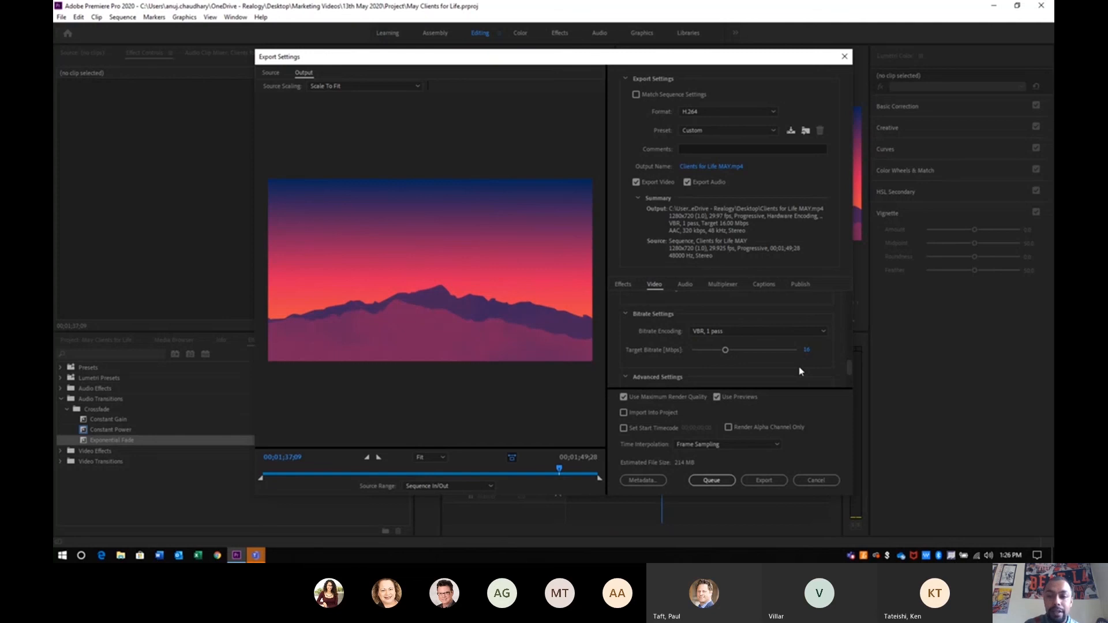
# Examine the audio export settings, including format, codec, sample rate, channels, quality and bitrate.
pyautogui.click(685, 286)
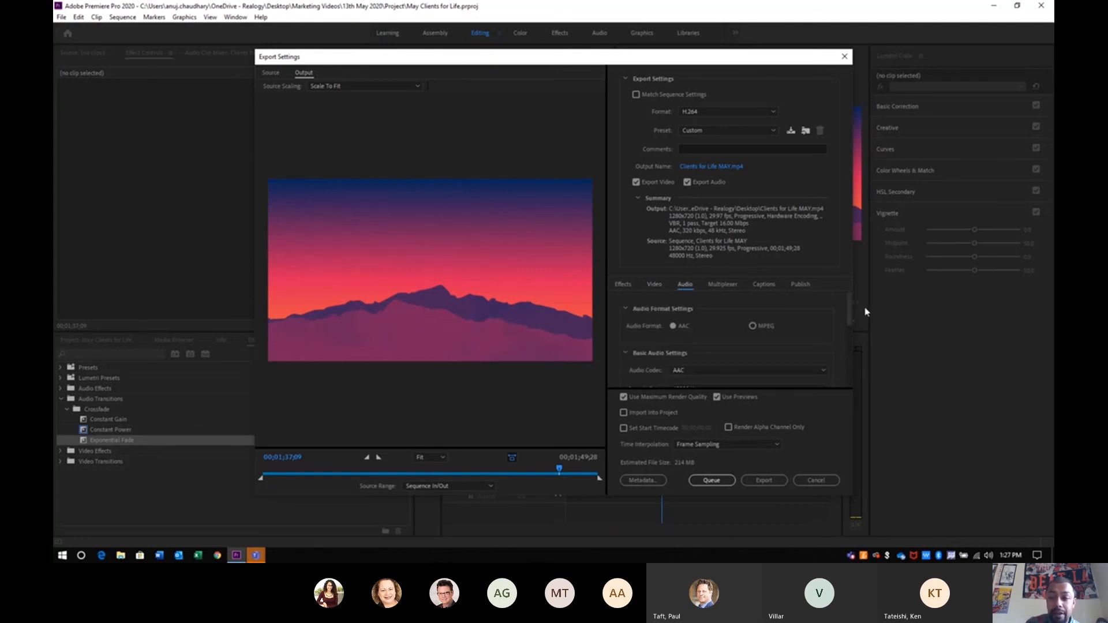
pyautogui.moveTo(849, 307); pyautogui.dragTo(848, 336)
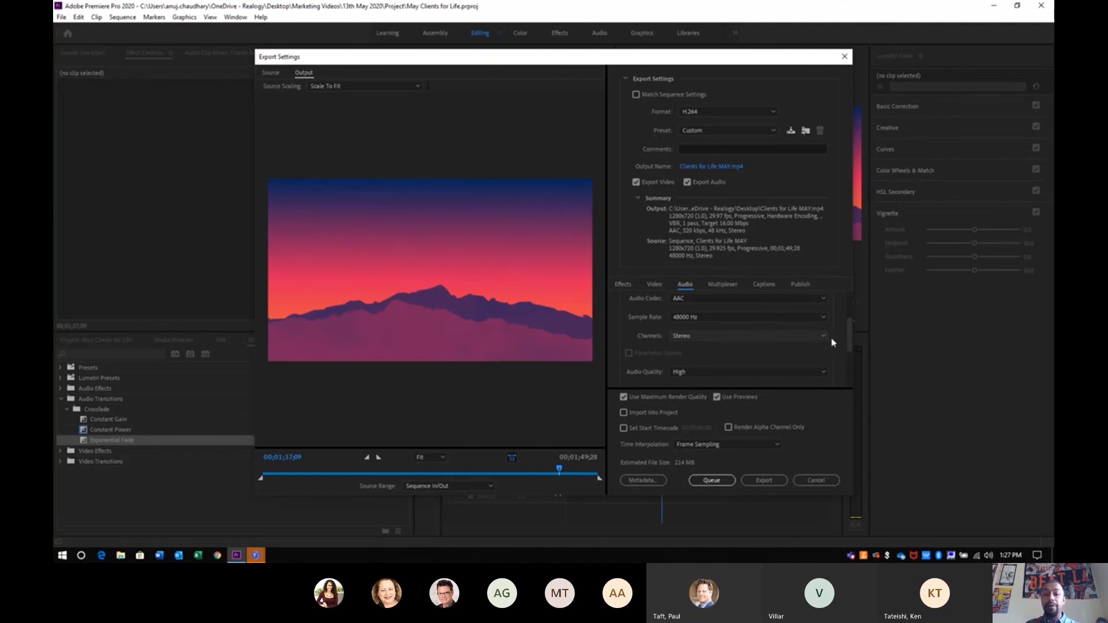
pyautogui.moveTo(847, 330); pyautogui.dragTo(848, 345)
pyautogui.click(792, 334)
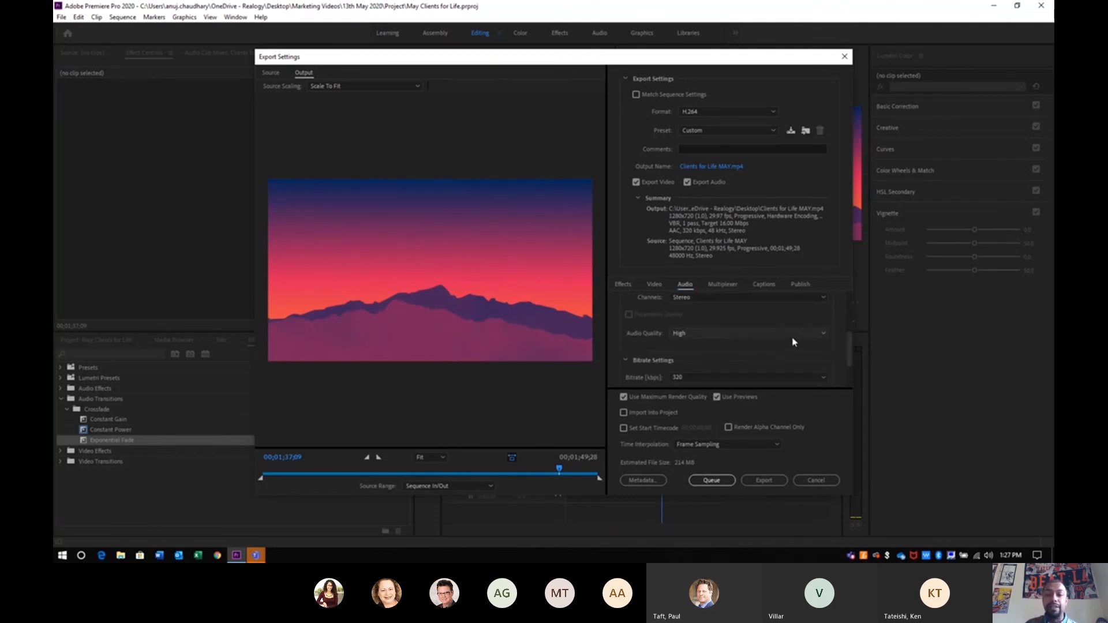
pyautogui.click(831, 346)
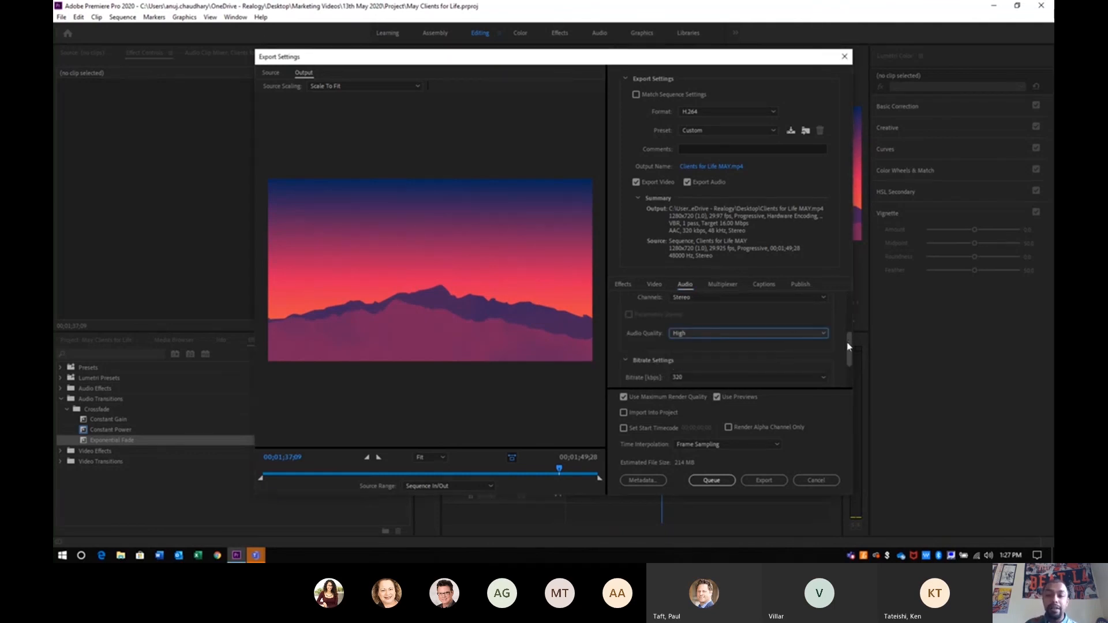
pyautogui.scroll(-2, 808, 346)
pyautogui.click(801, 339)
pyautogui.click(800, 346)
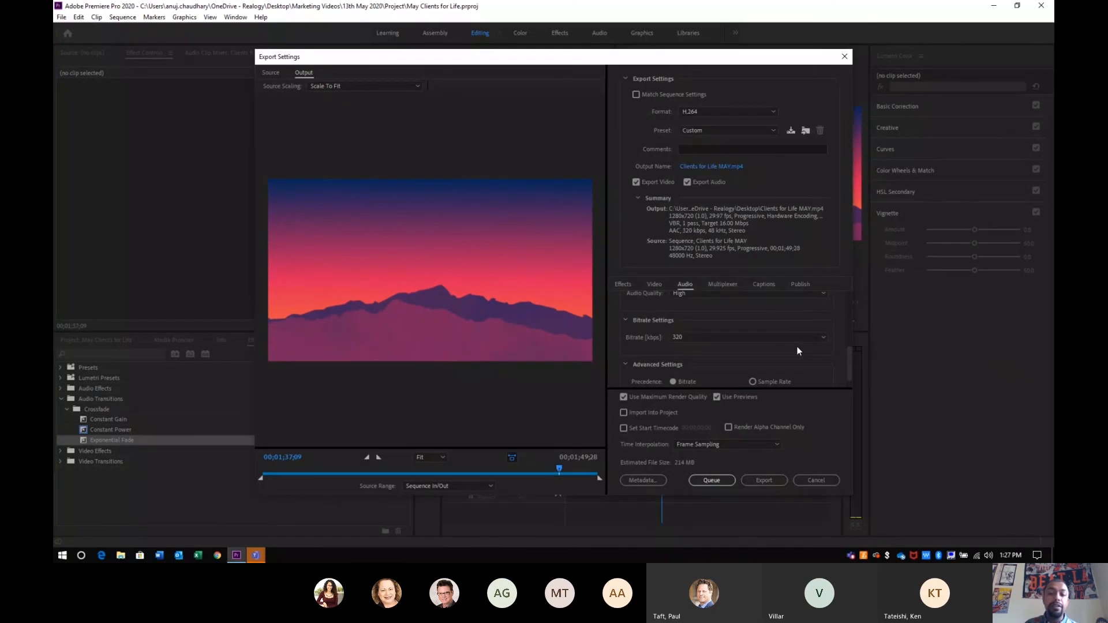
pyautogui.scroll(3, 852, 363)
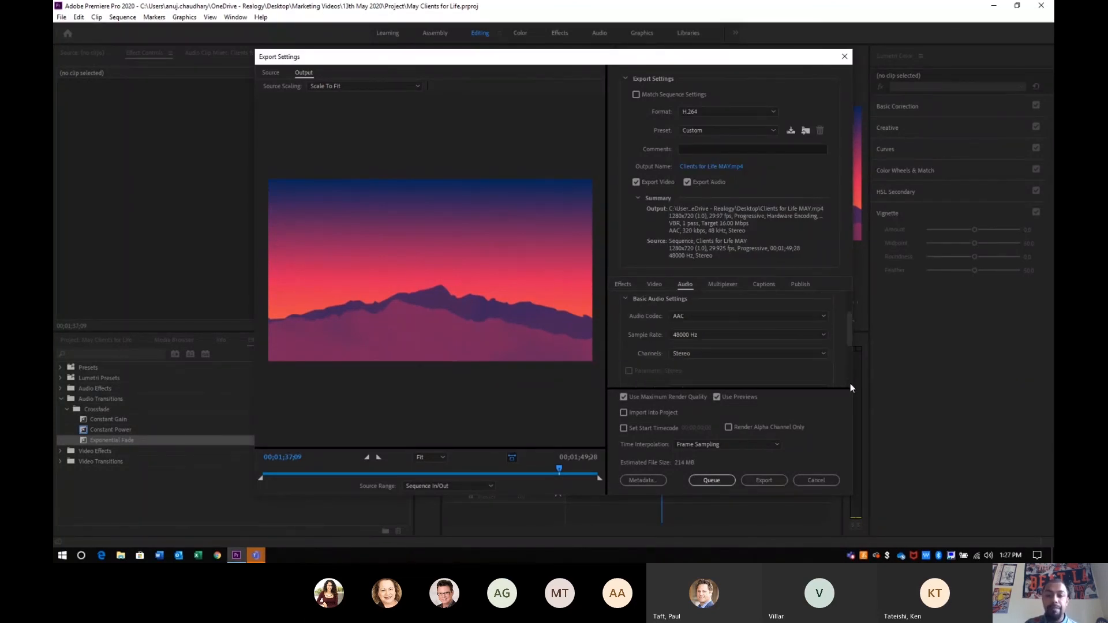
pyautogui.moveTo(847, 331); pyautogui.dragTo(848, 300)
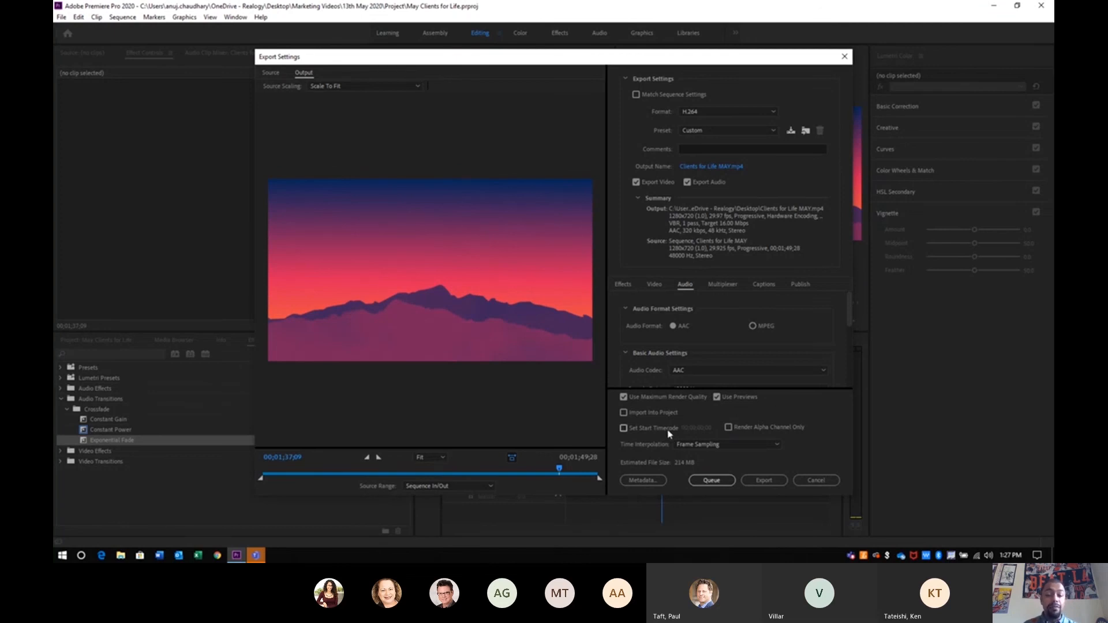
# Try Entire Sequence as the export source range, and return it to Sequence In/Out.
pyautogui.click(427, 488)
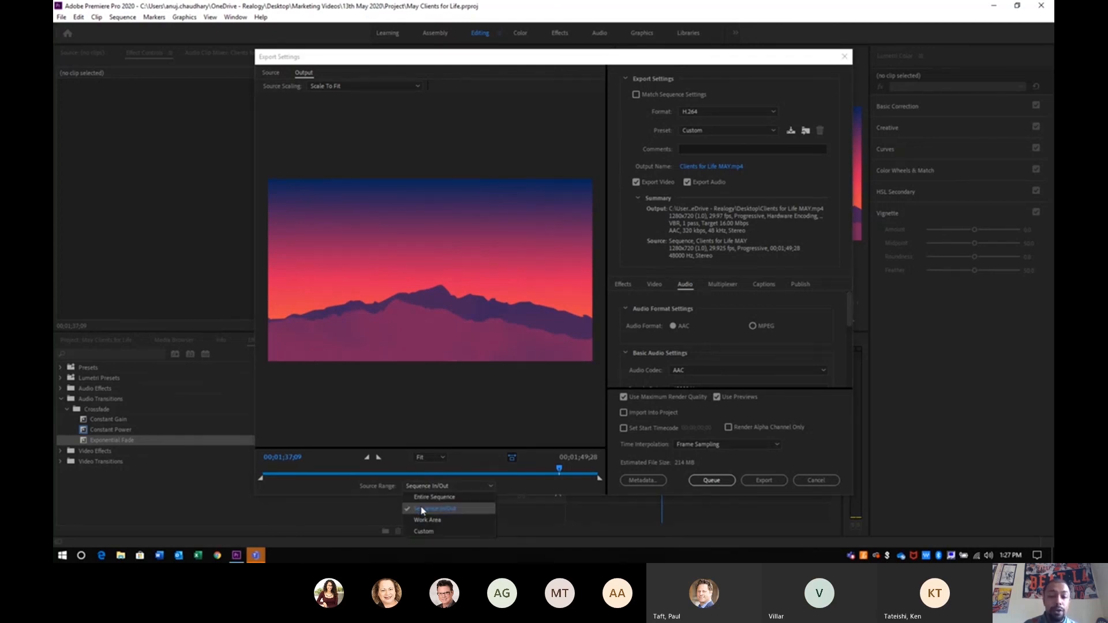
pyautogui.click(448, 499)
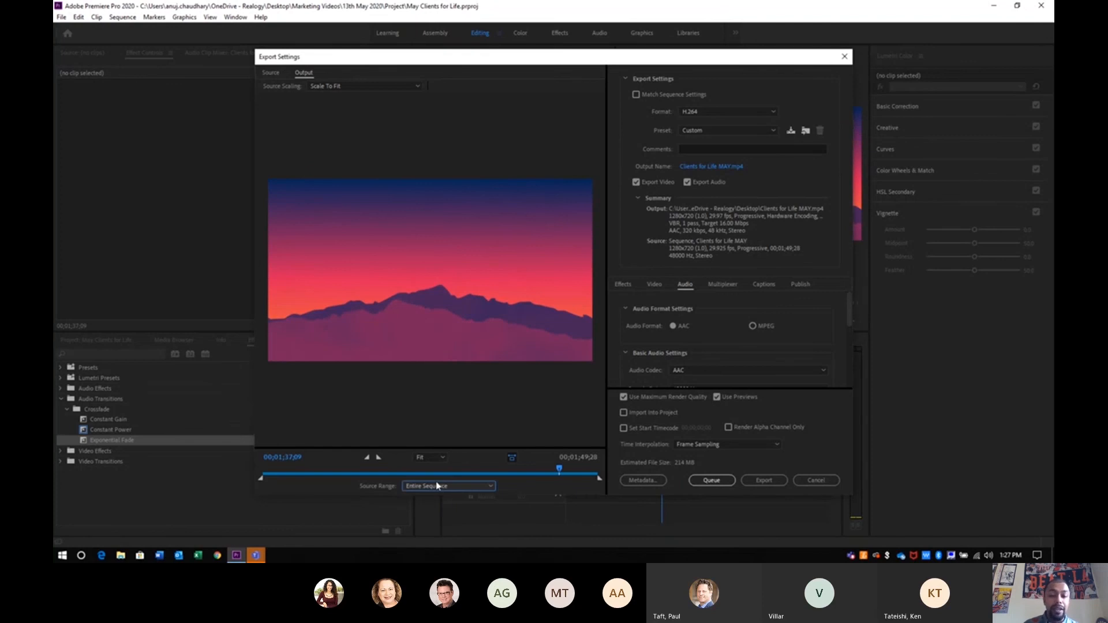
pyautogui.click(436, 488)
pyautogui.click(436, 508)
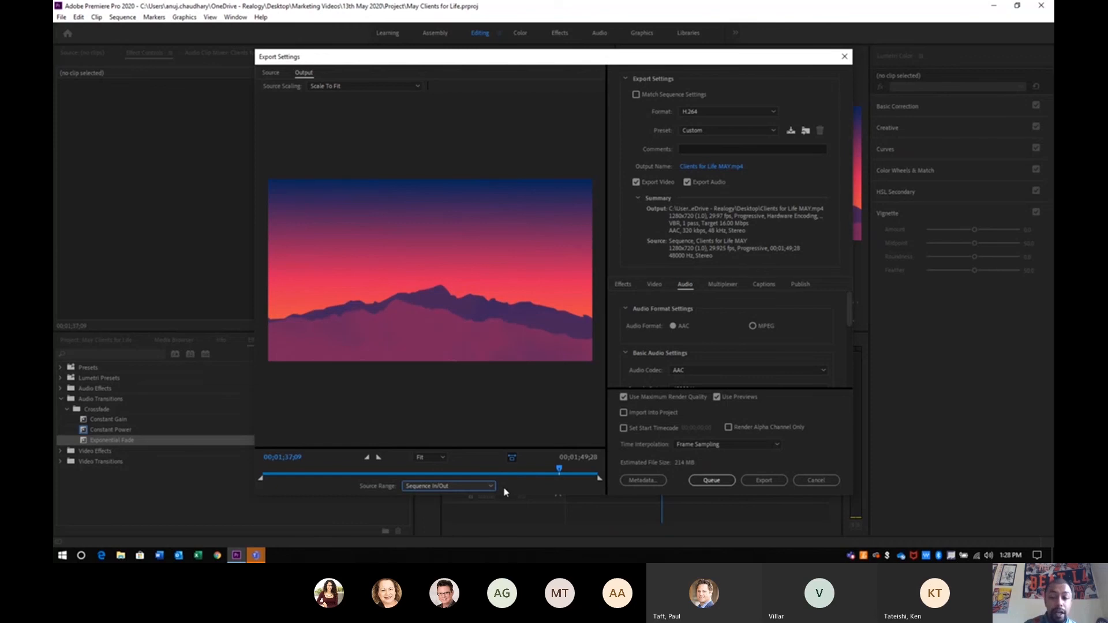
# Export the sequence as Clients for Life MAY.mp4 with the configured settings.
pyautogui.click(772, 455)
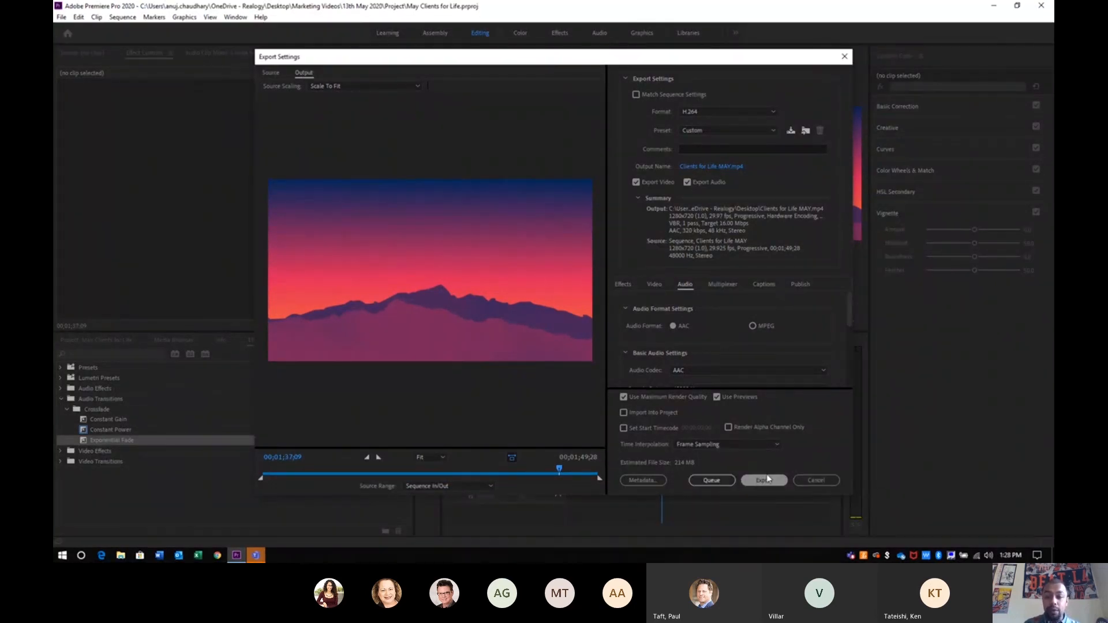
pyautogui.click(770, 480)
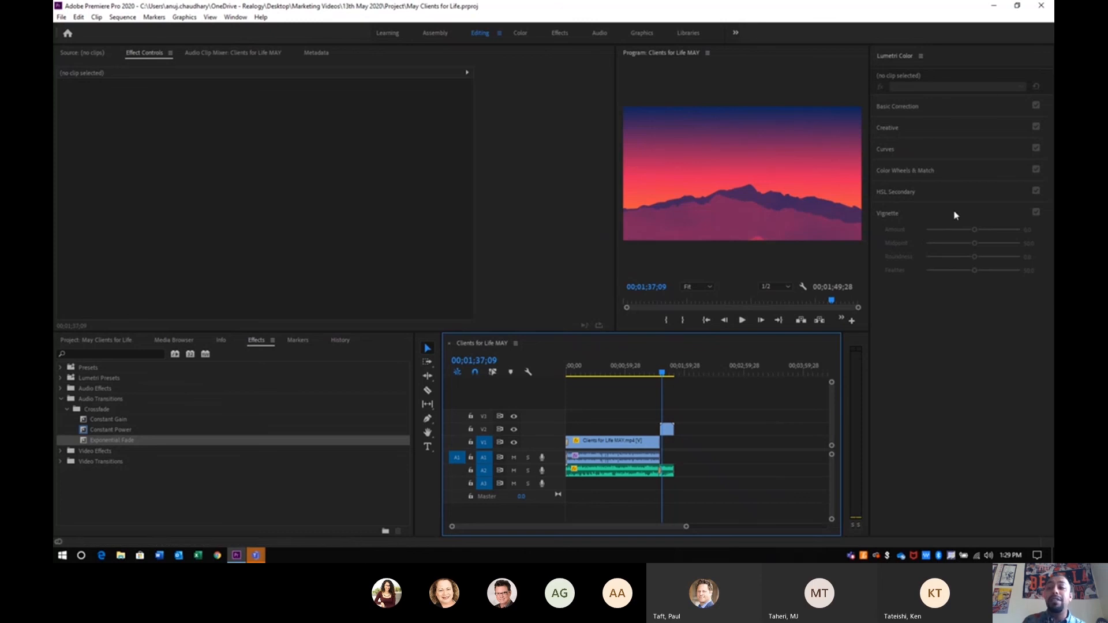
# Play the exported Clients for Life MAY.mp4 from the desktop in Movies & TV, skip ahead to check its ending, and close the player.
pyautogui.click(994, 7)
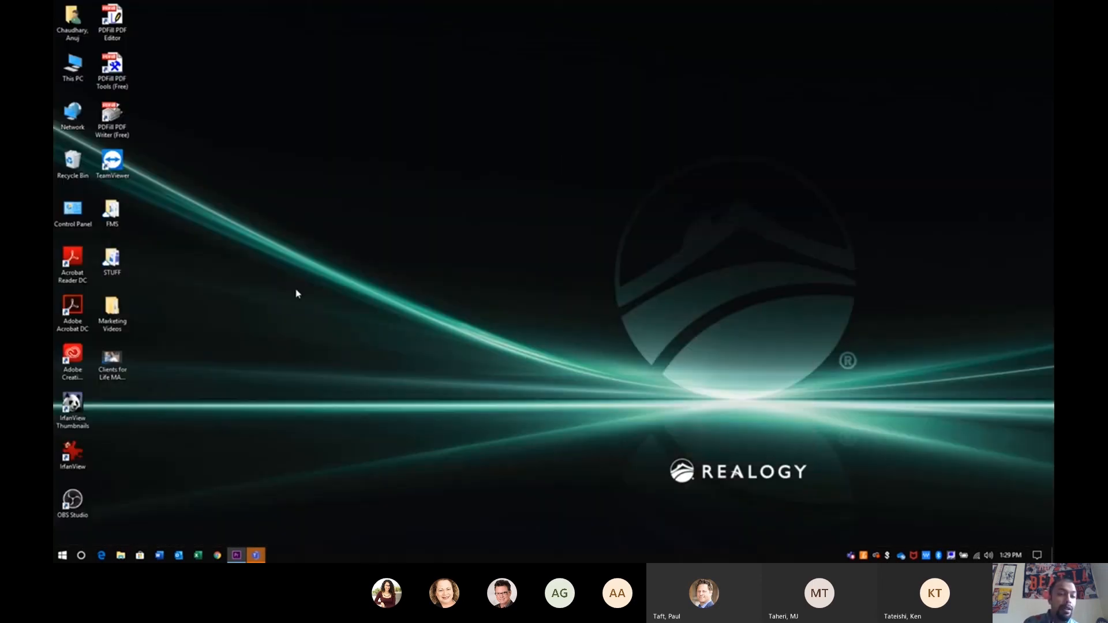
pyautogui.click(116, 371)
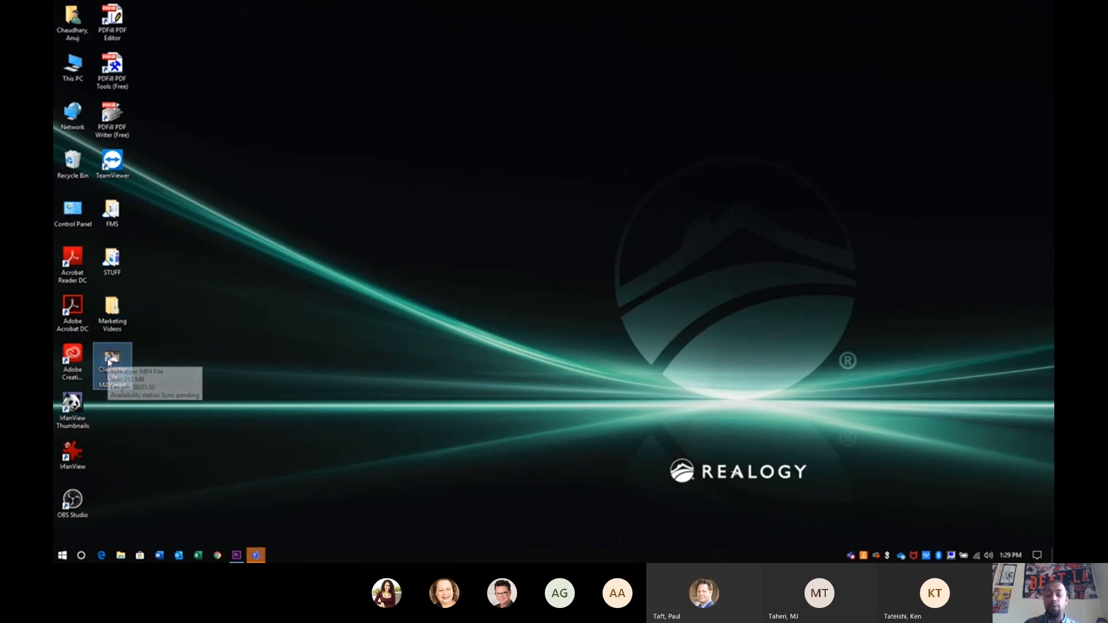
pyautogui.doubleClick(109, 374)
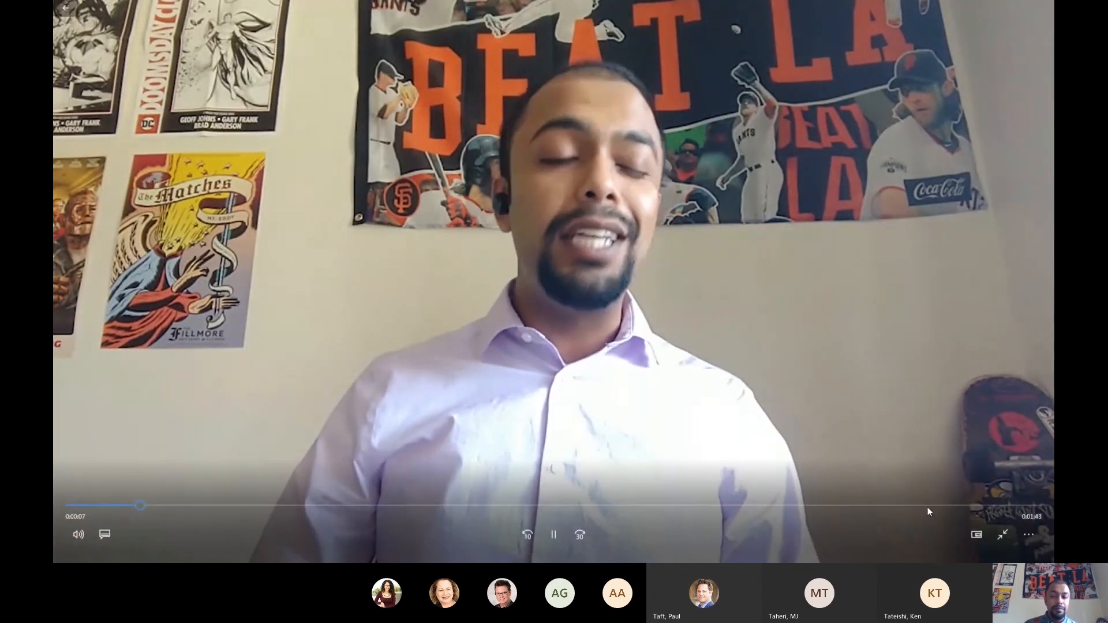
pyautogui.click(909, 504)
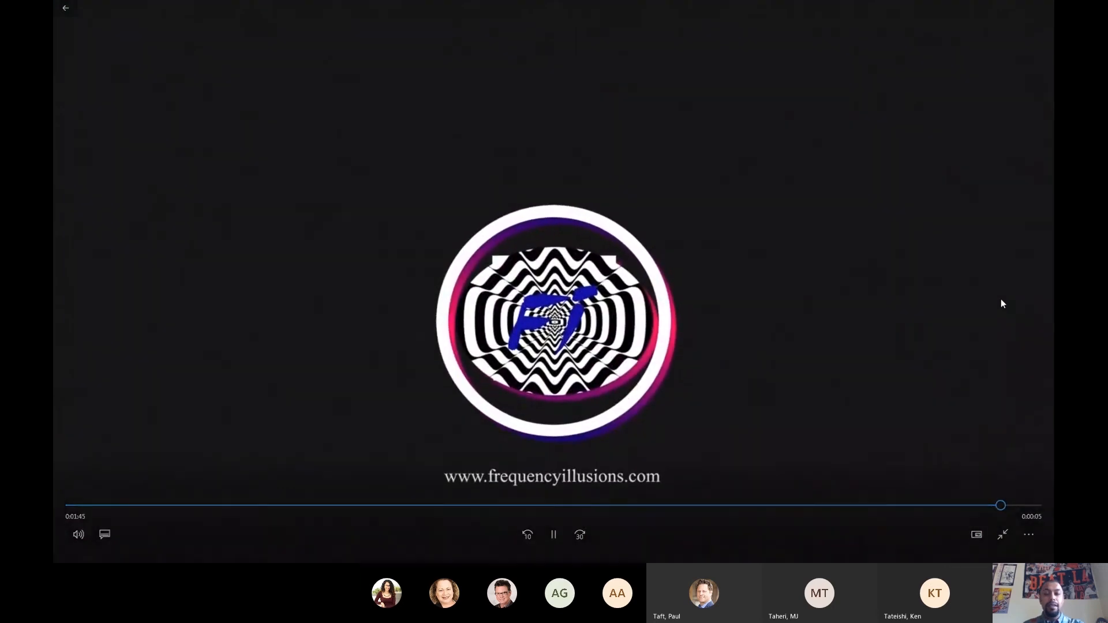
pyautogui.press('Escape')
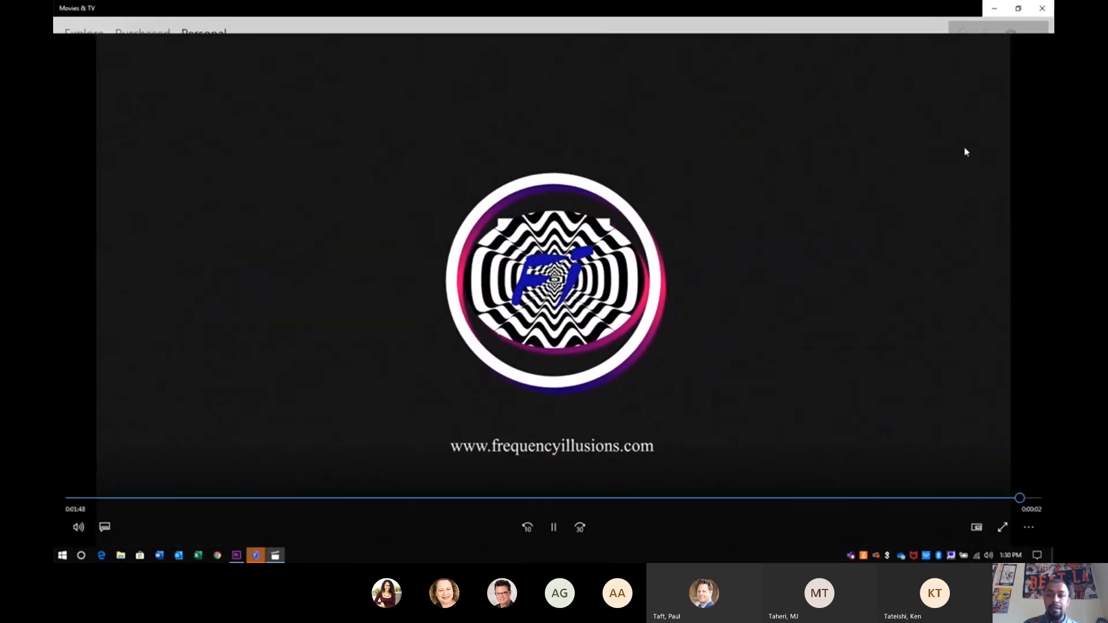
pyautogui.click(1041, 8)
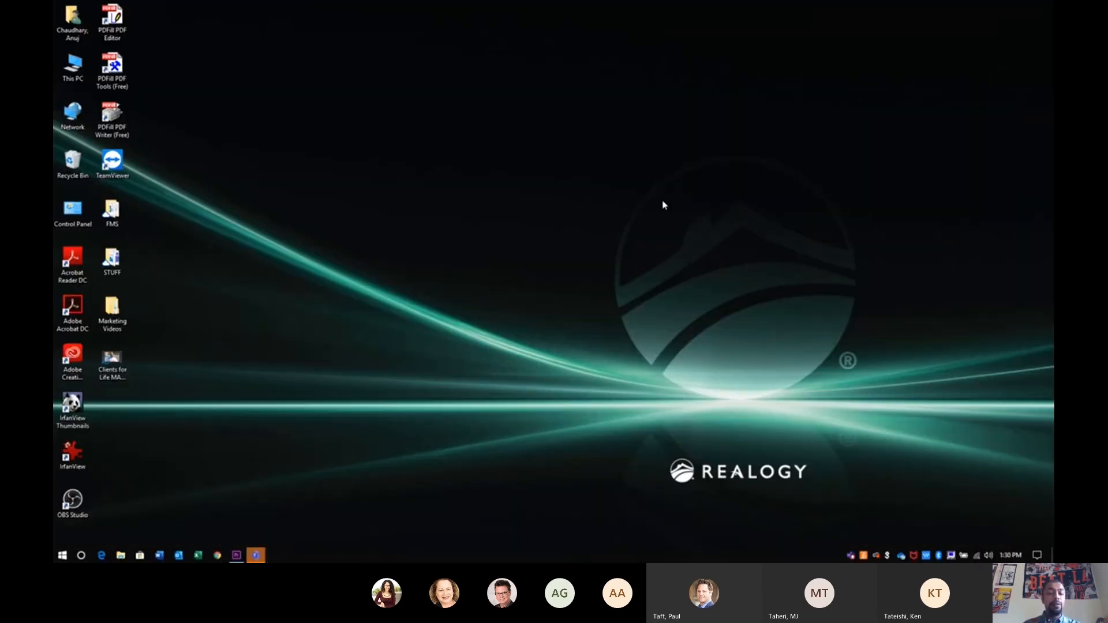
# Switch to the Microsoft Teams meeting and stop sharing the screen.
pyautogui.click(104, 366)
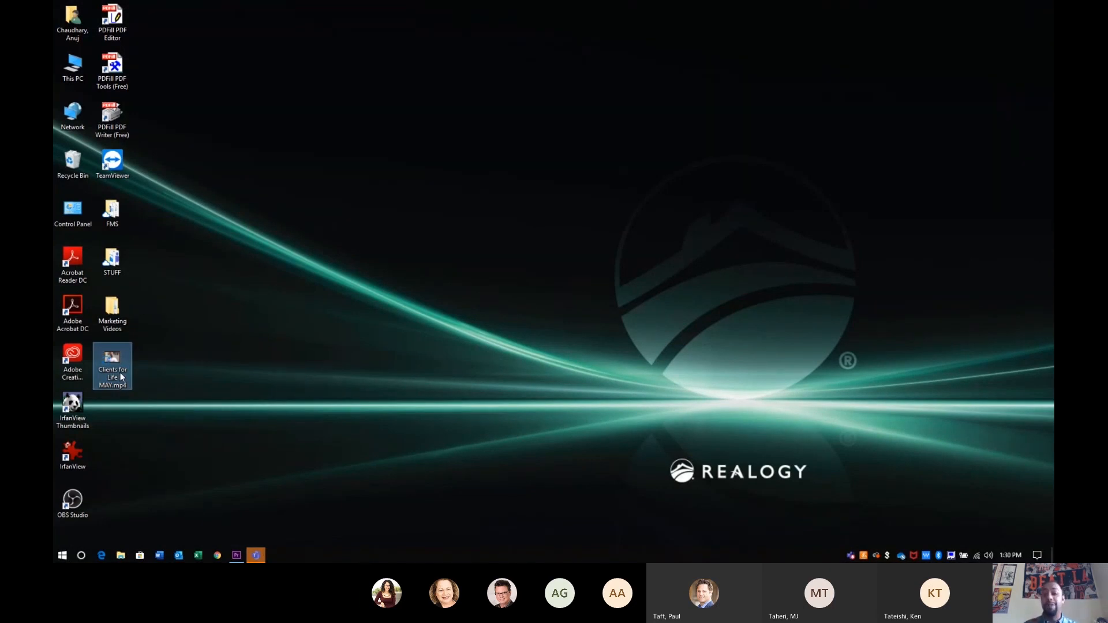
pyautogui.click(255, 553)
pyautogui.click(288, 495)
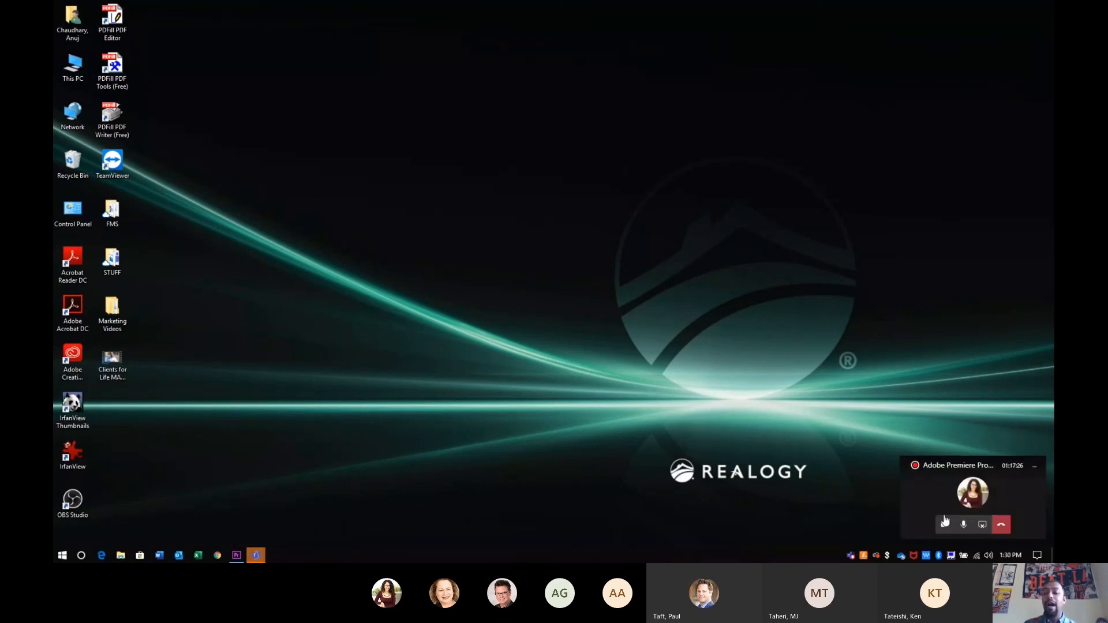
pyautogui.click(981, 528)
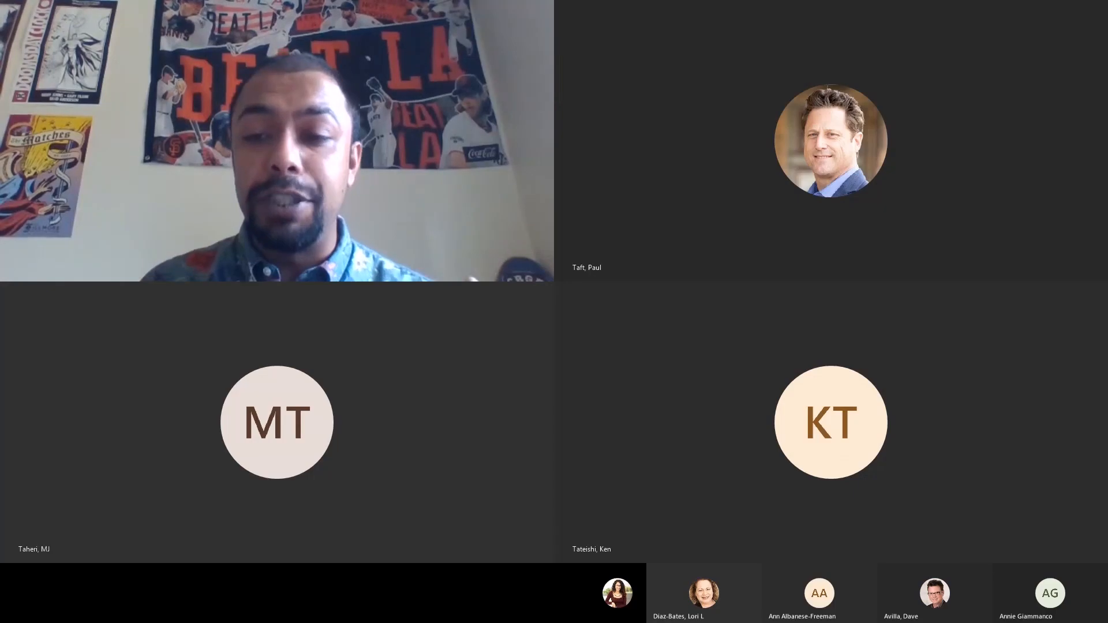